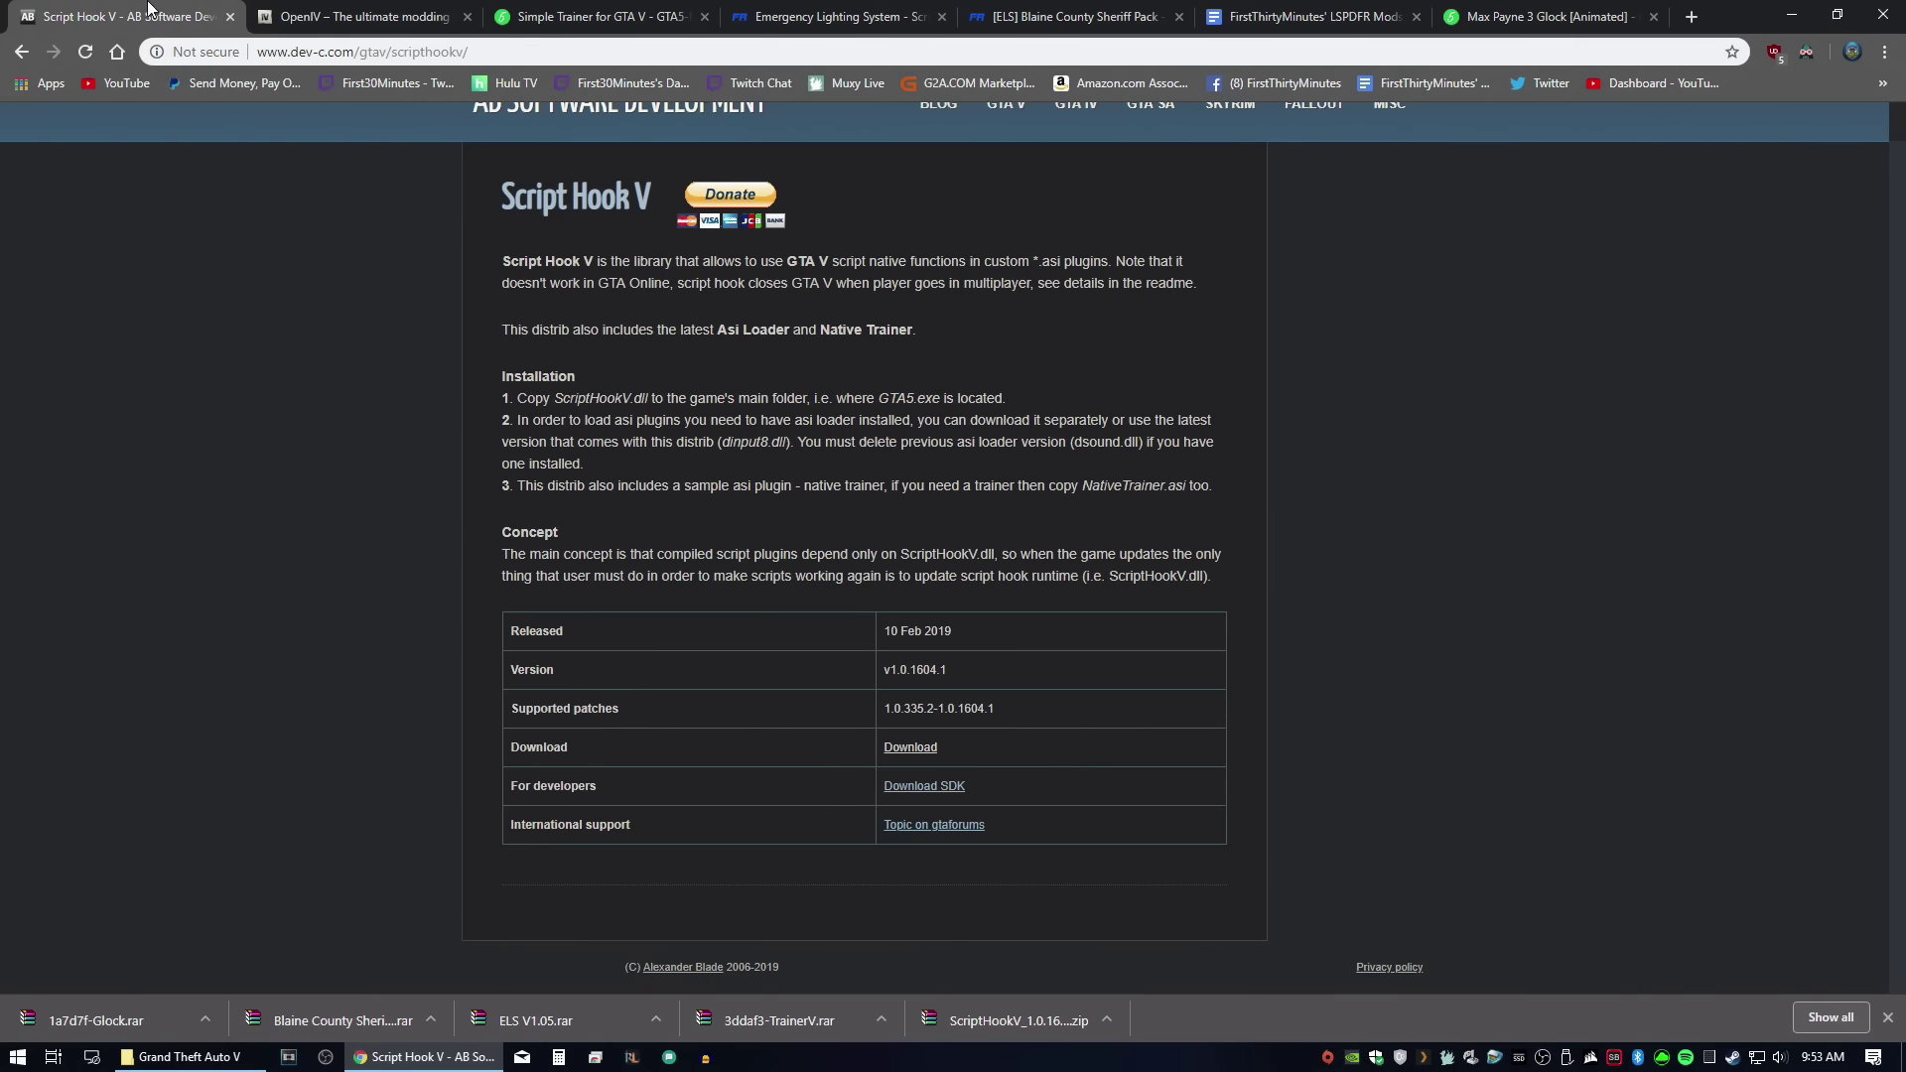
Step: Open the Script Hook V archive and arrange it beside the Grand Theft Auto V folder
scroll(367, 447, up, 1)
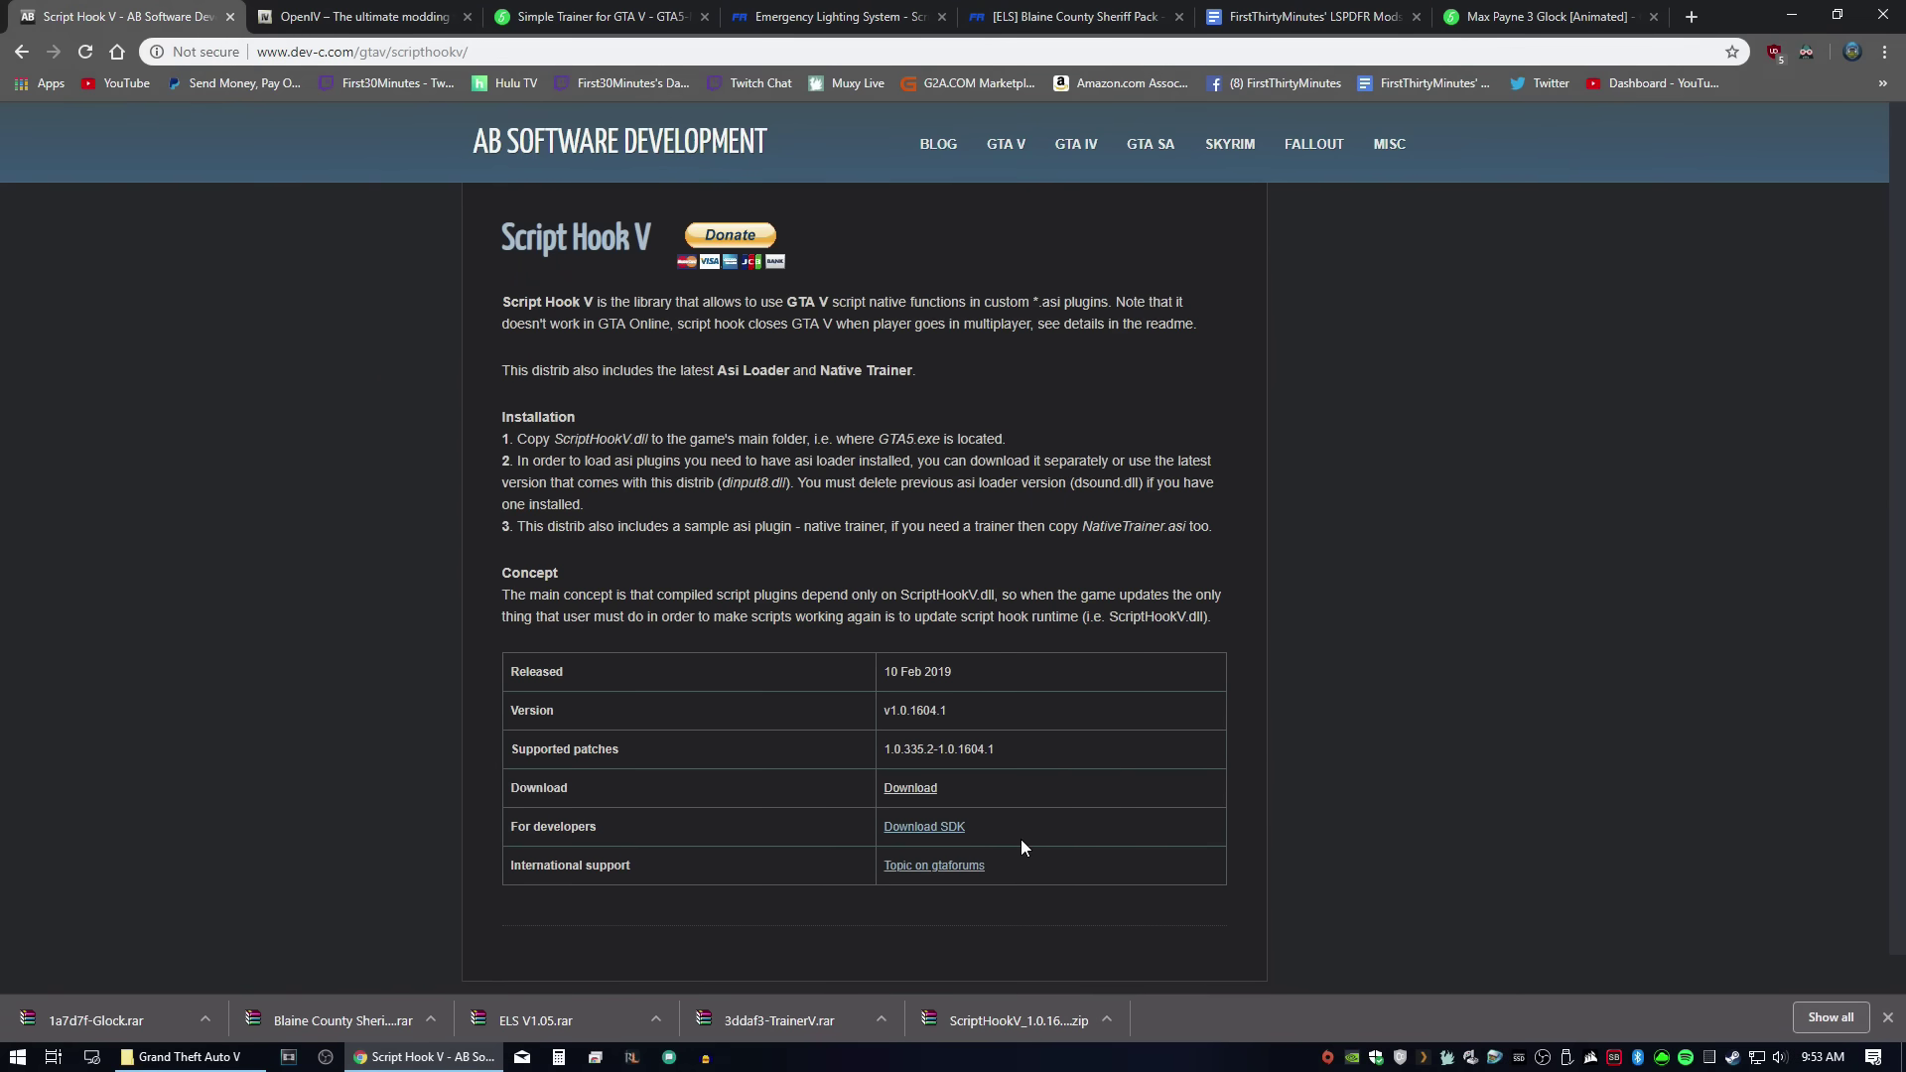
click(1013, 1021)
click(188, 1056)
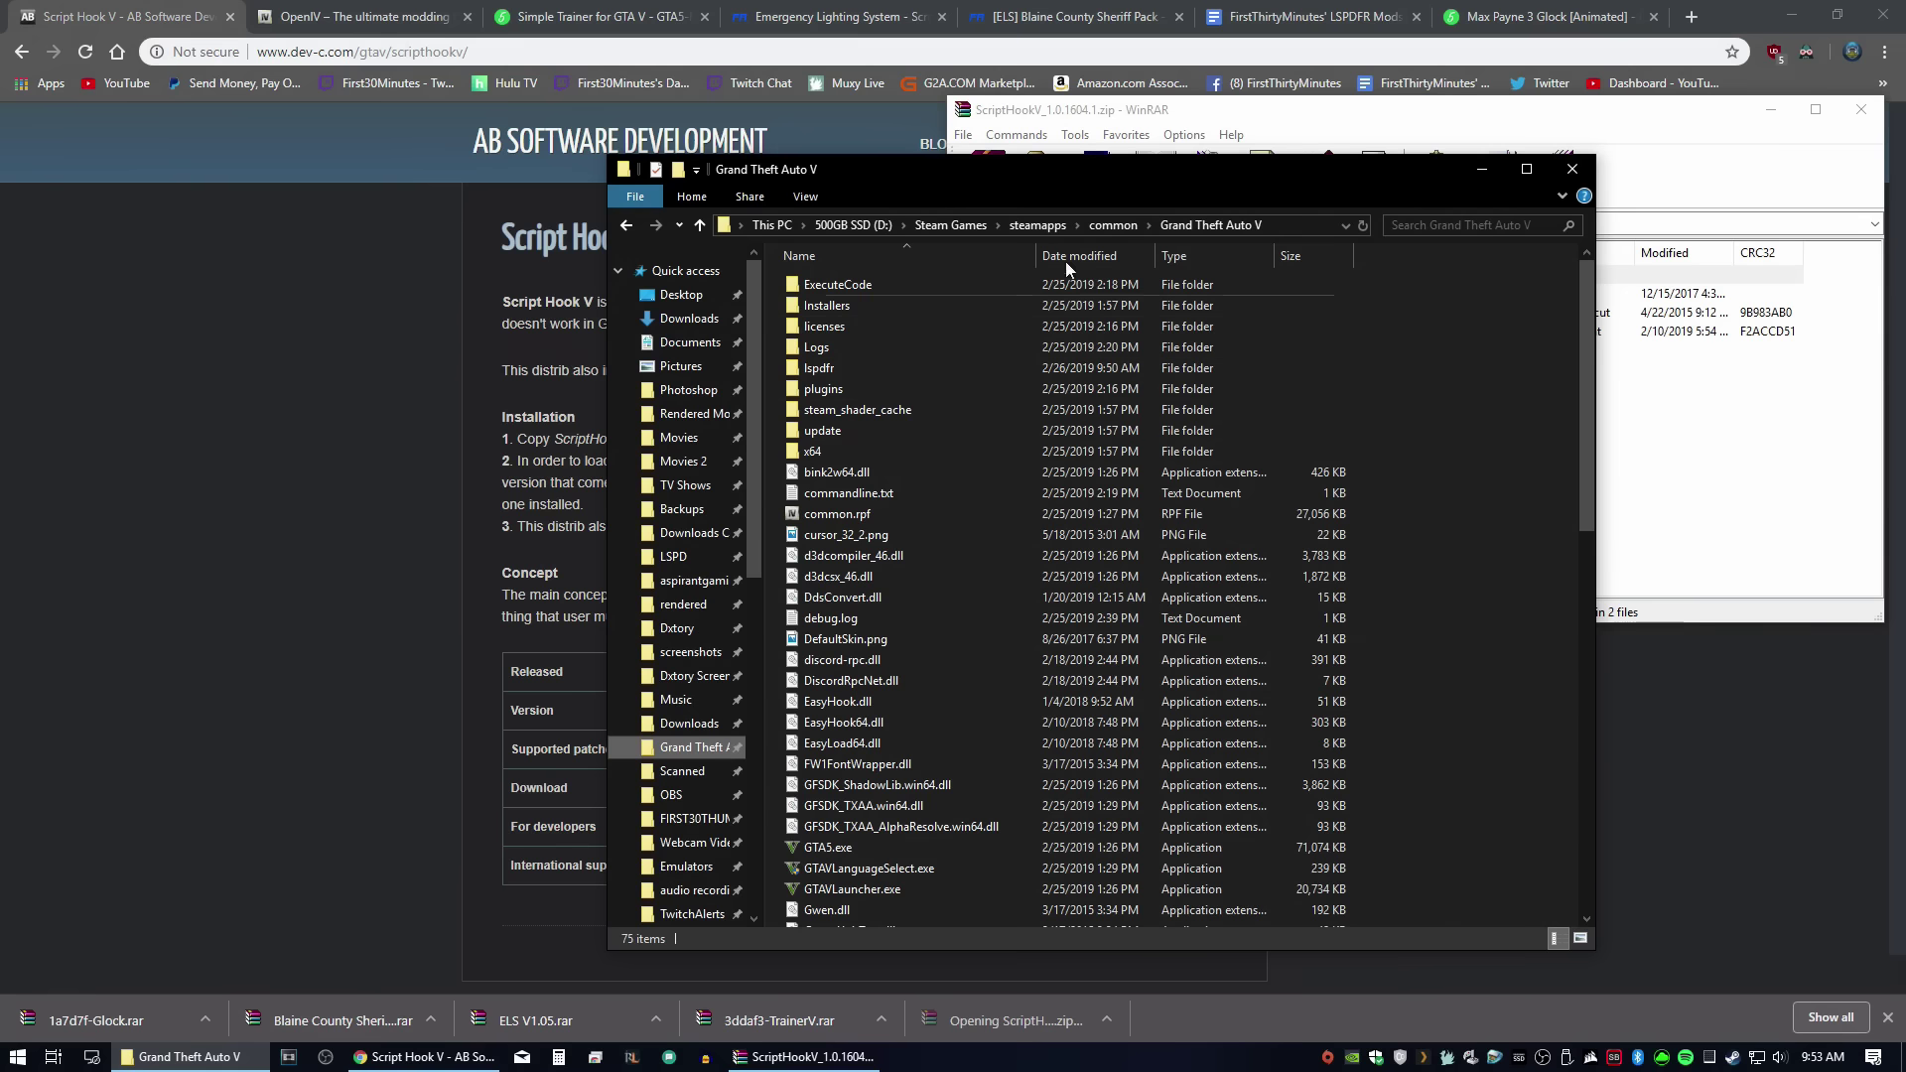
drag(1054, 164, 580, 115)
drag(1354, 118, 1535, 109)
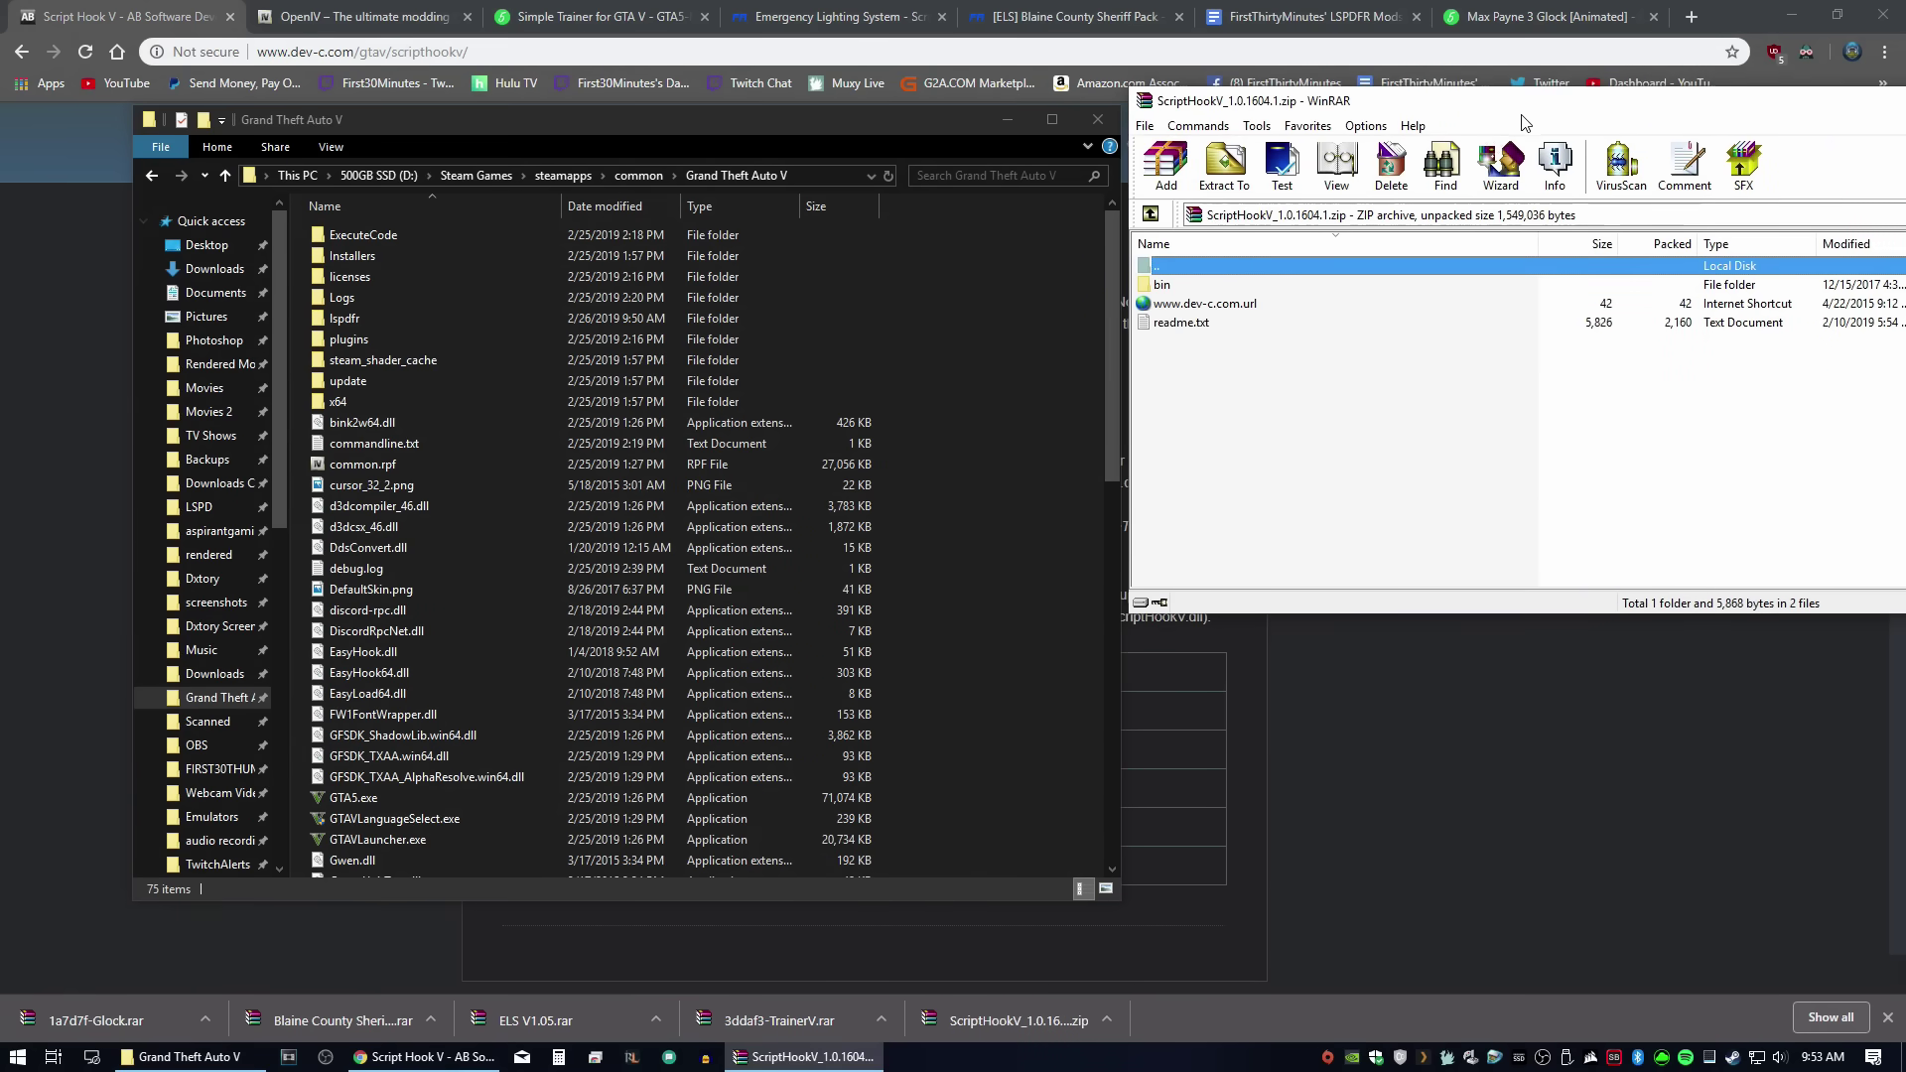
Step: Copy ScriptHookV.dll and dinput8.dll from the archive's bin folder into the game folder
double_click(1189, 286)
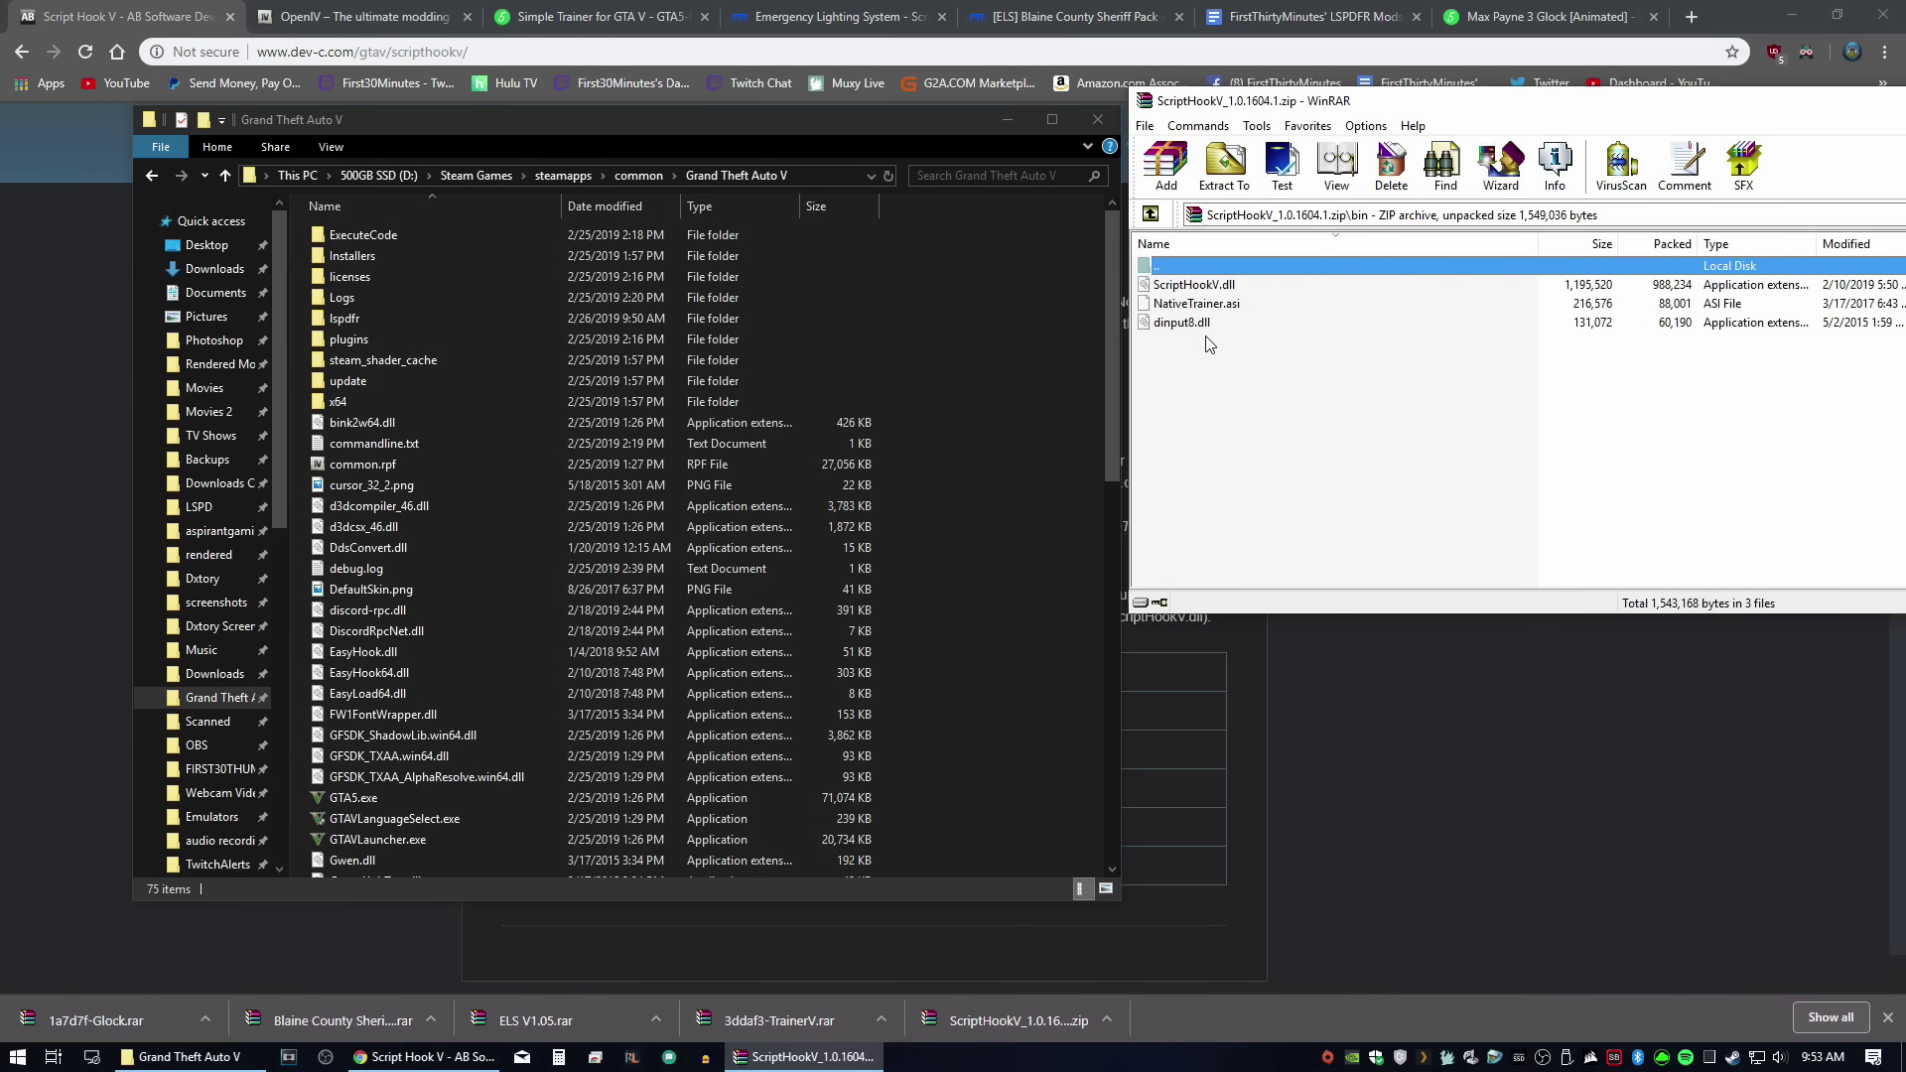
click(1227, 290)
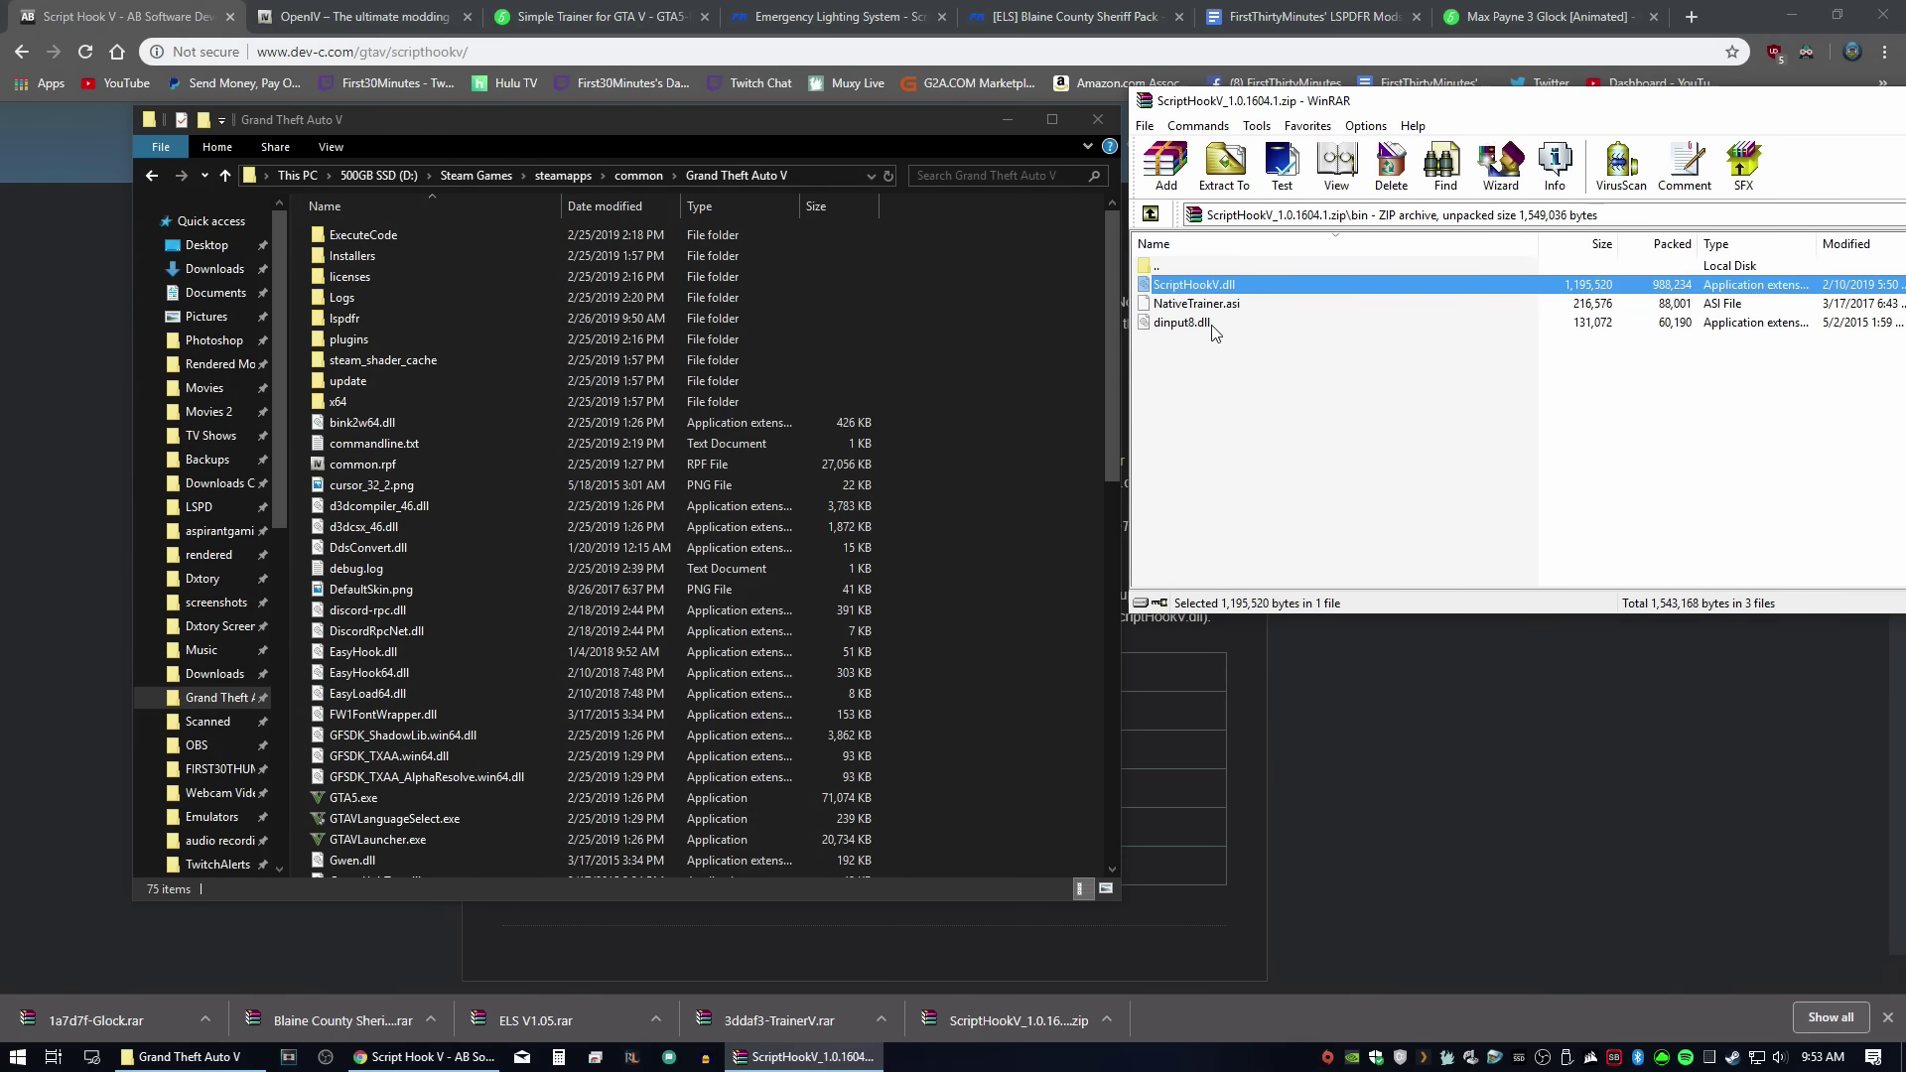
ctrl+click(1212, 324)
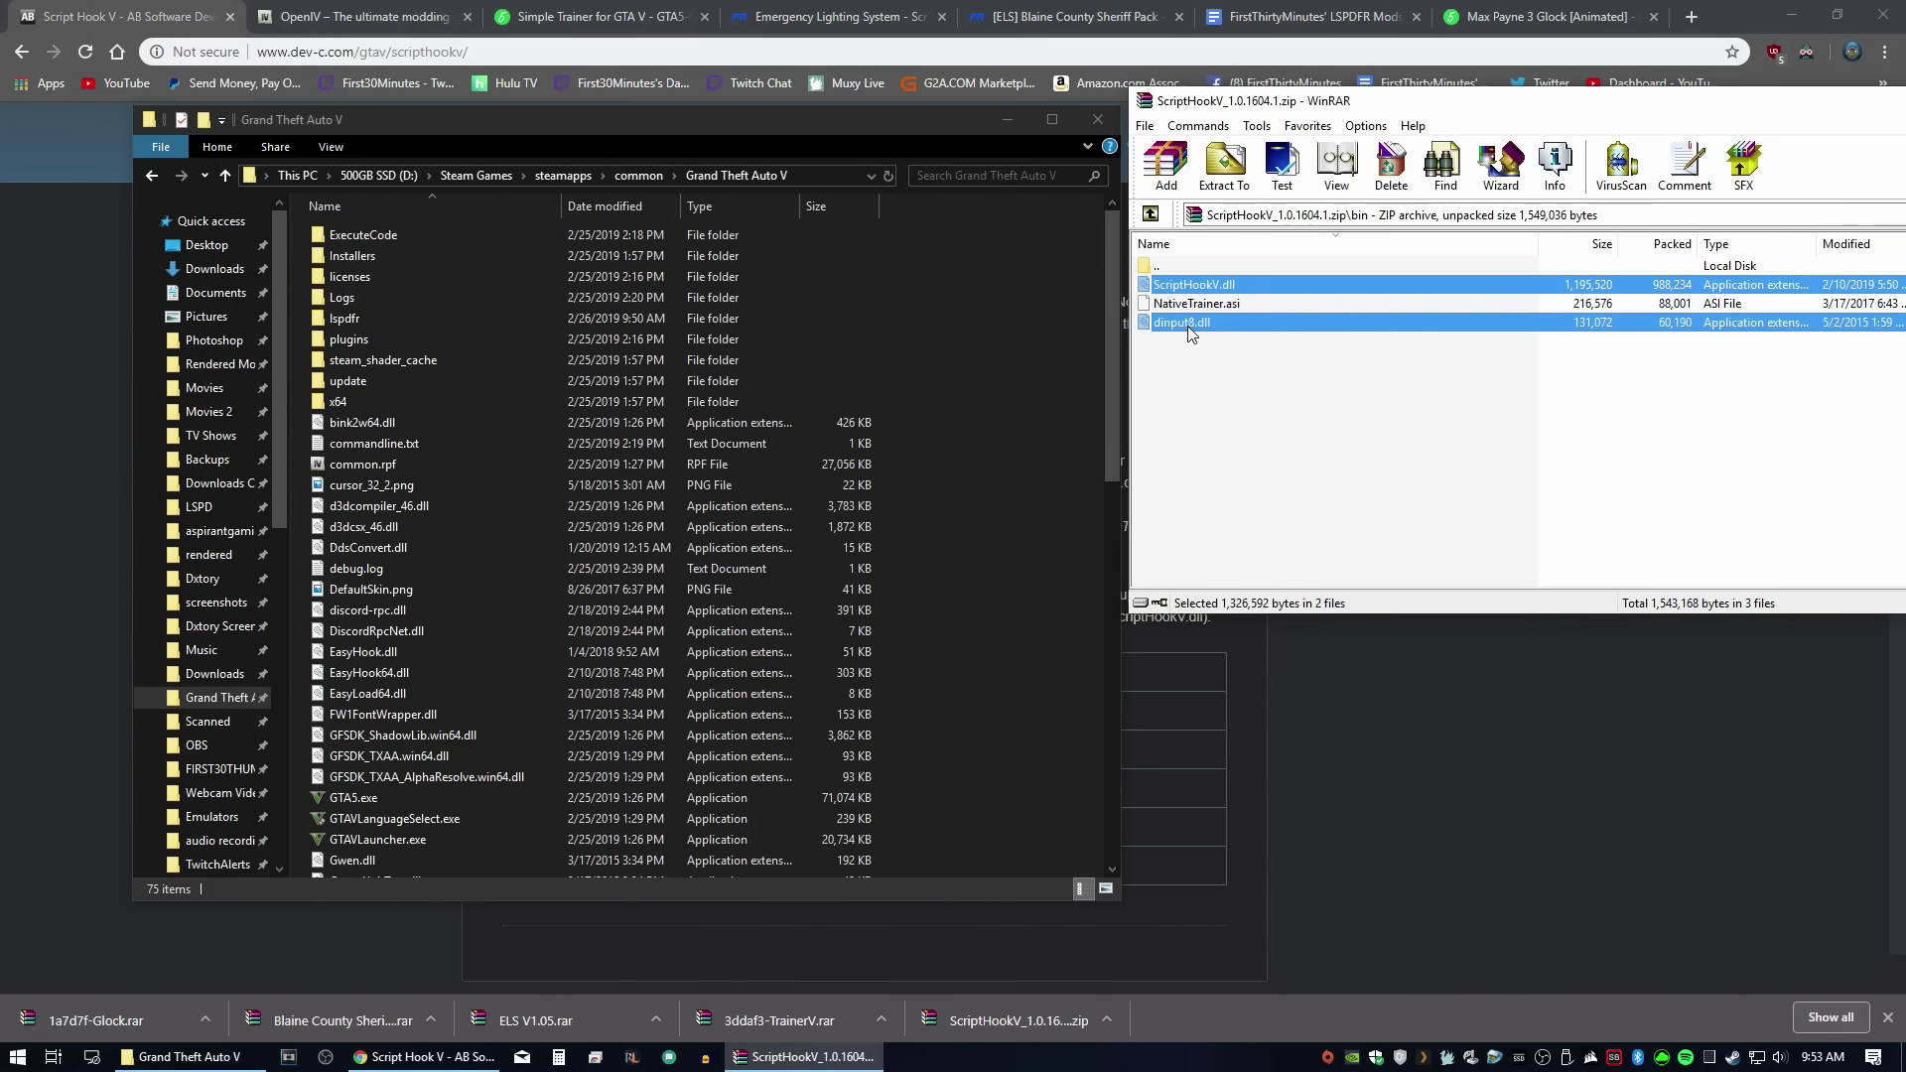
drag(1171, 330, 298, 546)
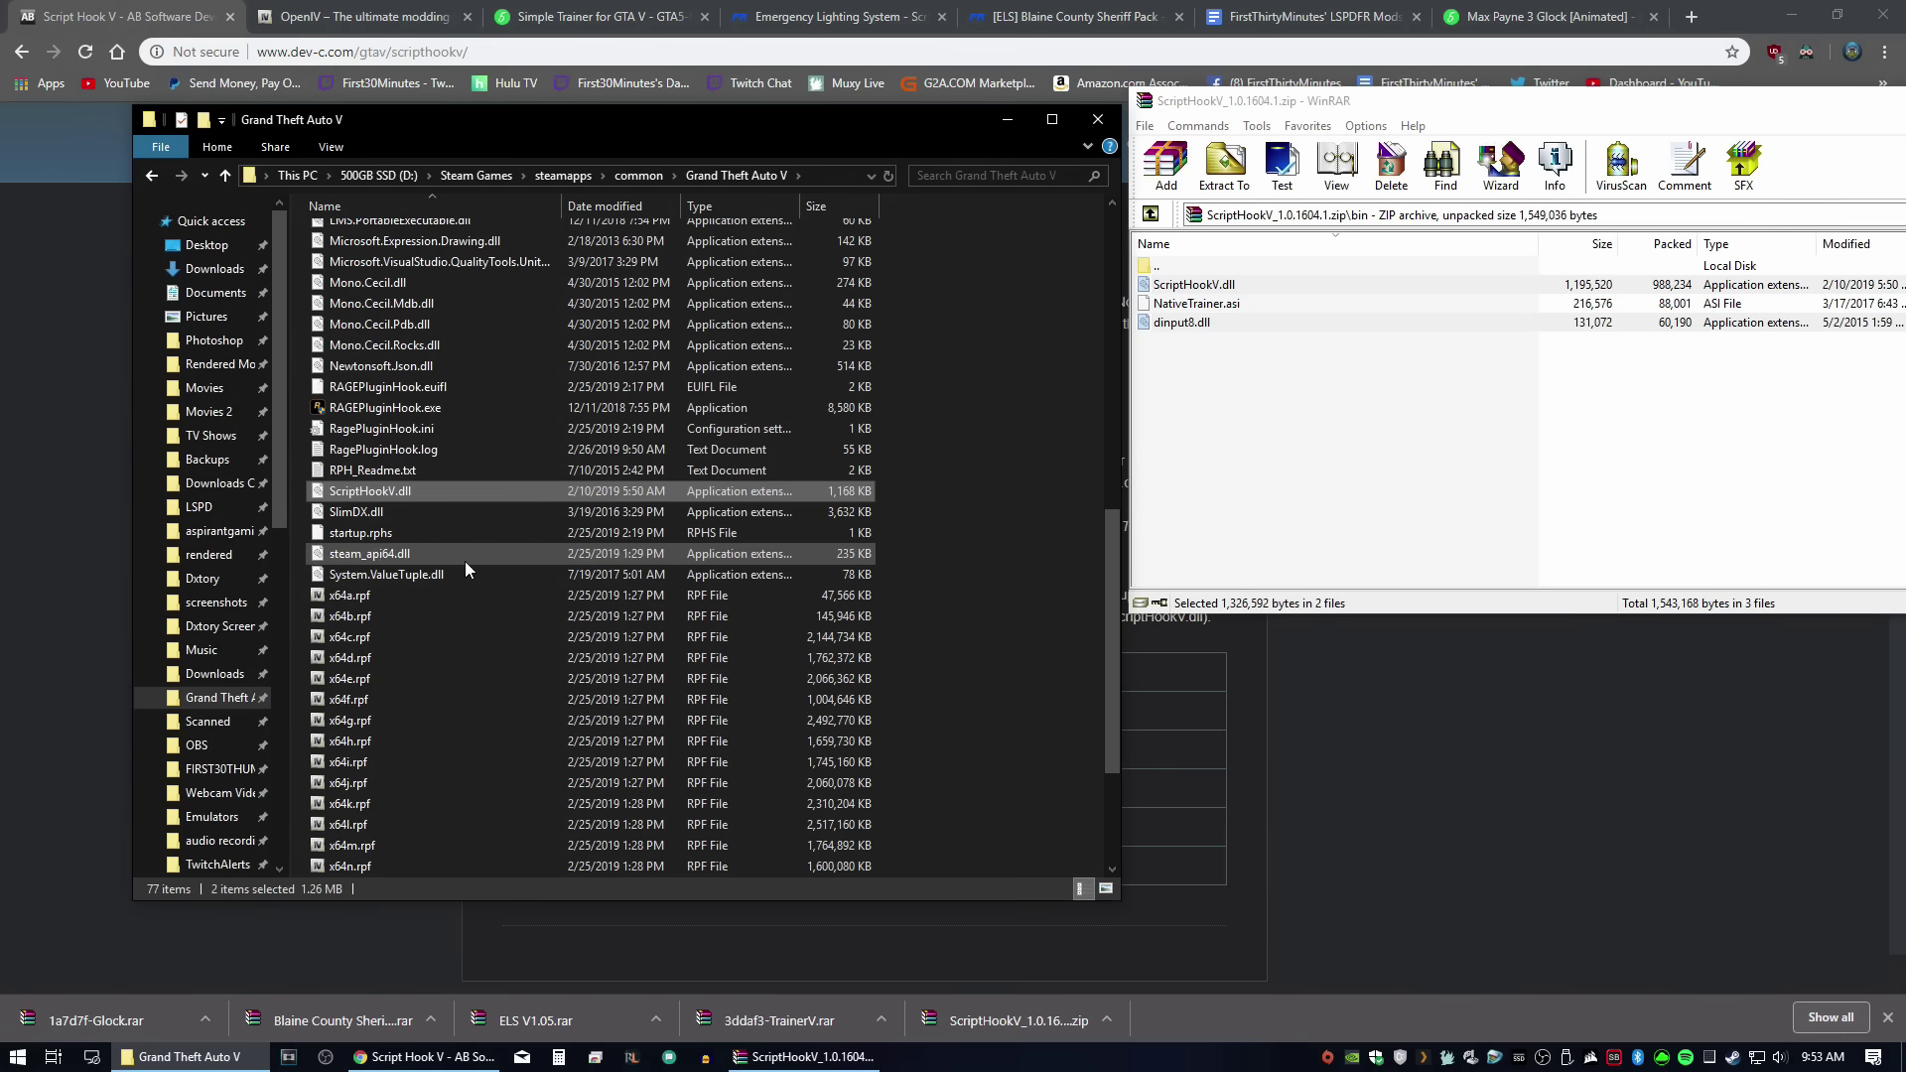
Step: Close the Script Hook V archive and minimize the game folder window
scroll(473, 568, up, 3)
drag(1766, 99, 1248, 194)
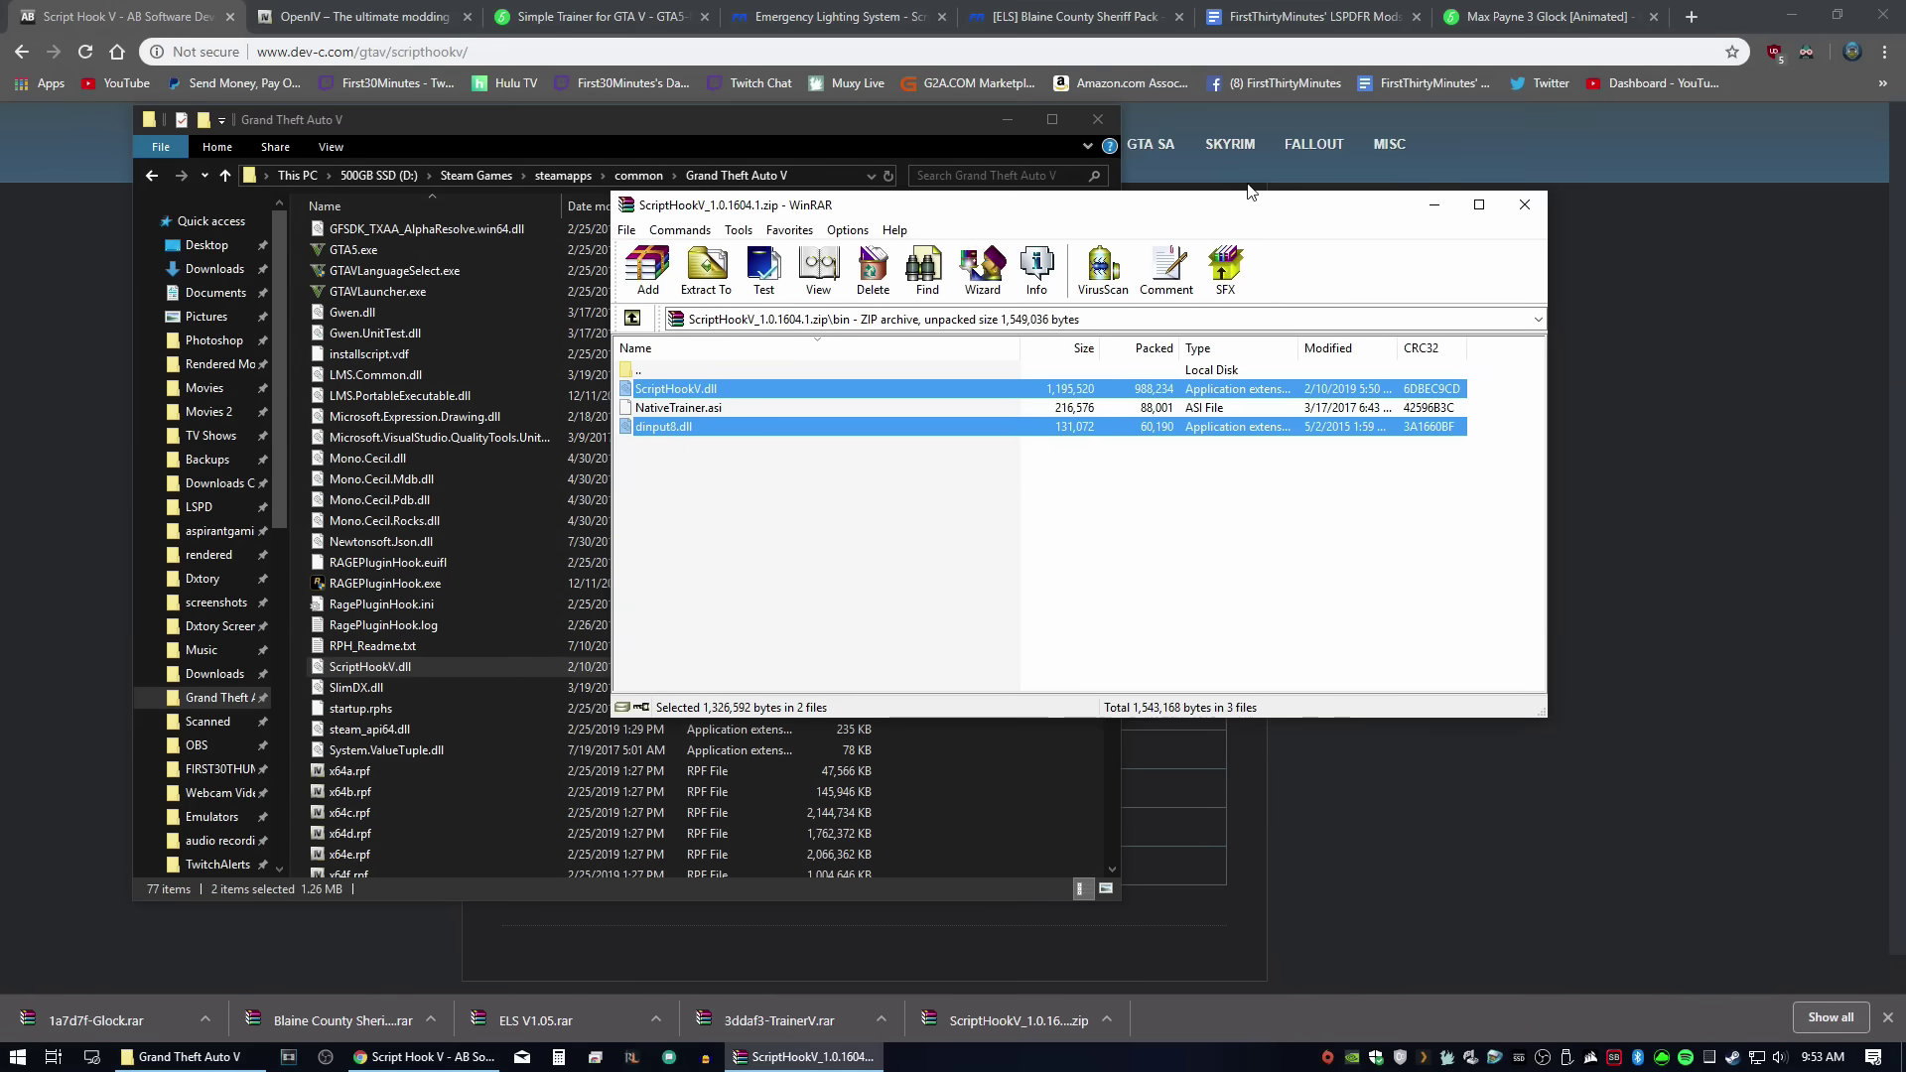
click(1524, 204)
click(1005, 119)
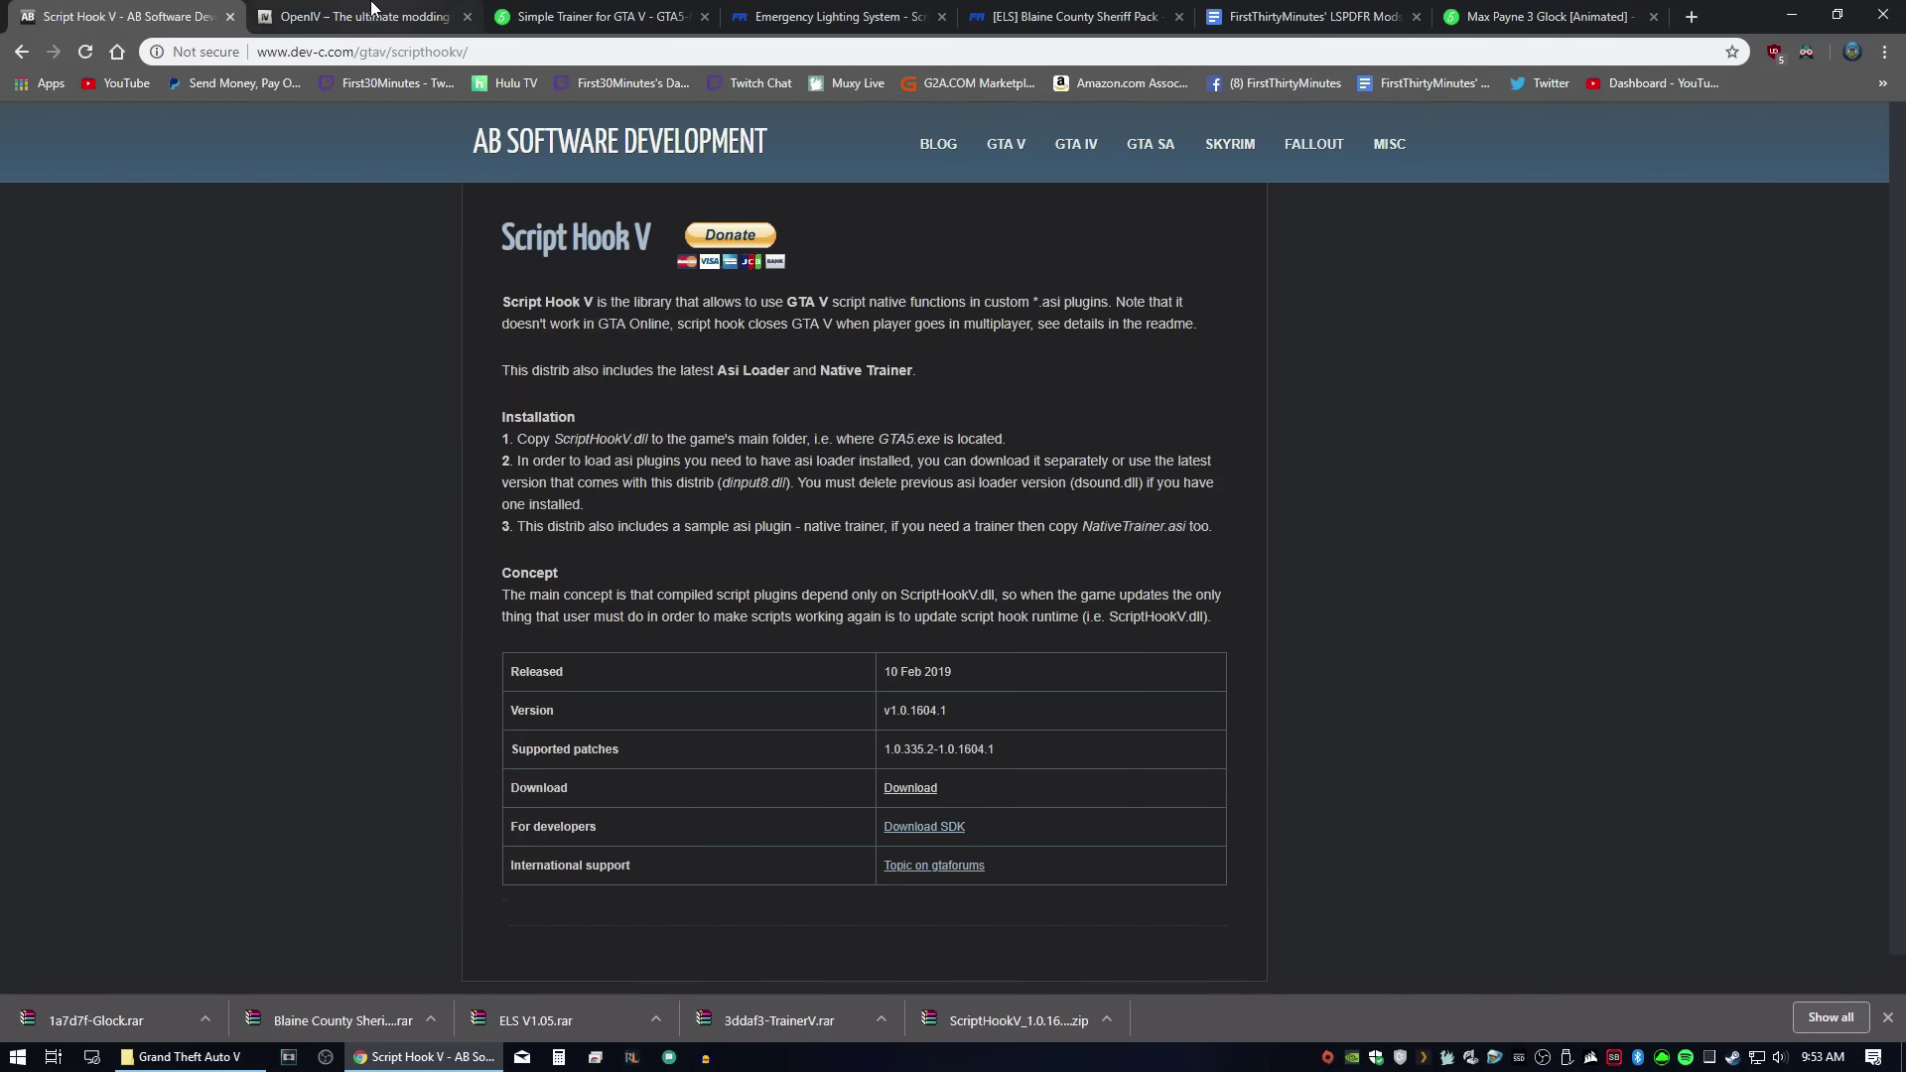
click(375, 12)
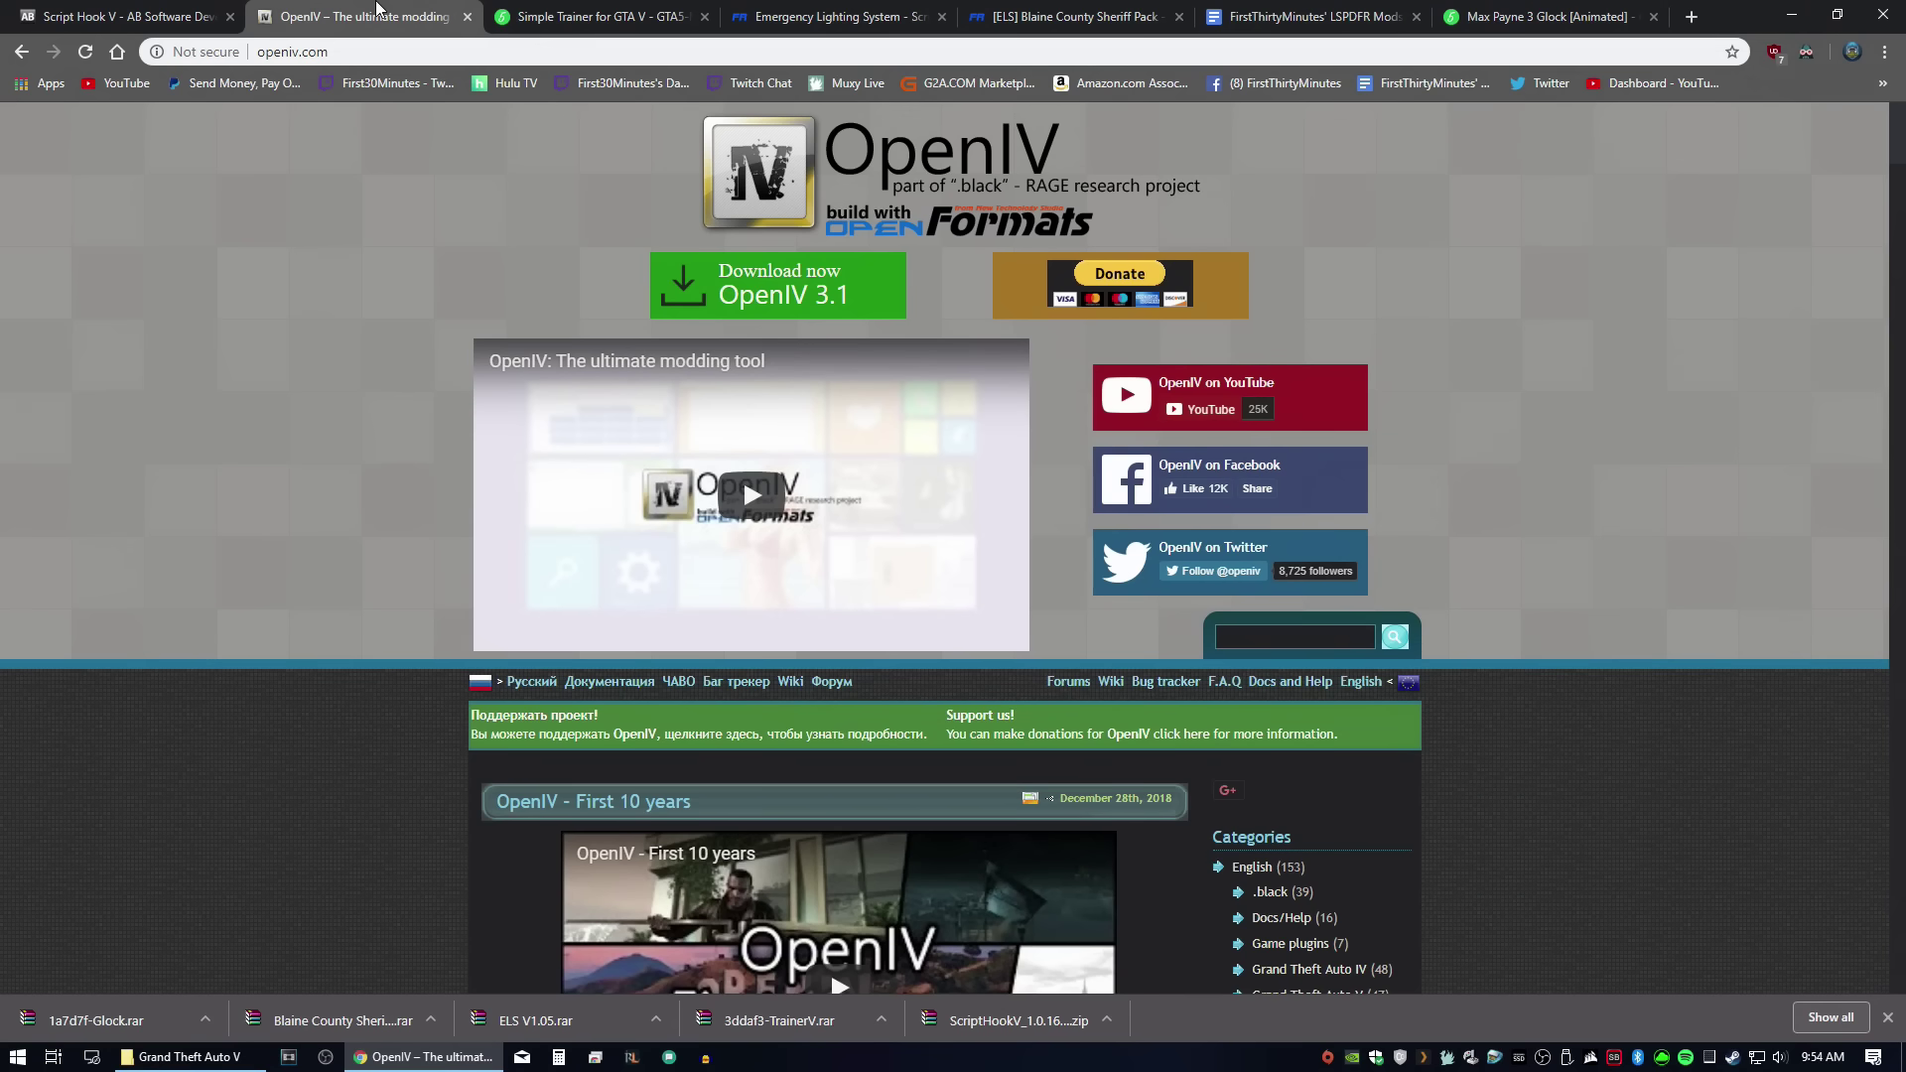
Step: Launch OpenIV from Windows search by typing openiv
key(super)
text(openiv)
key(Return)
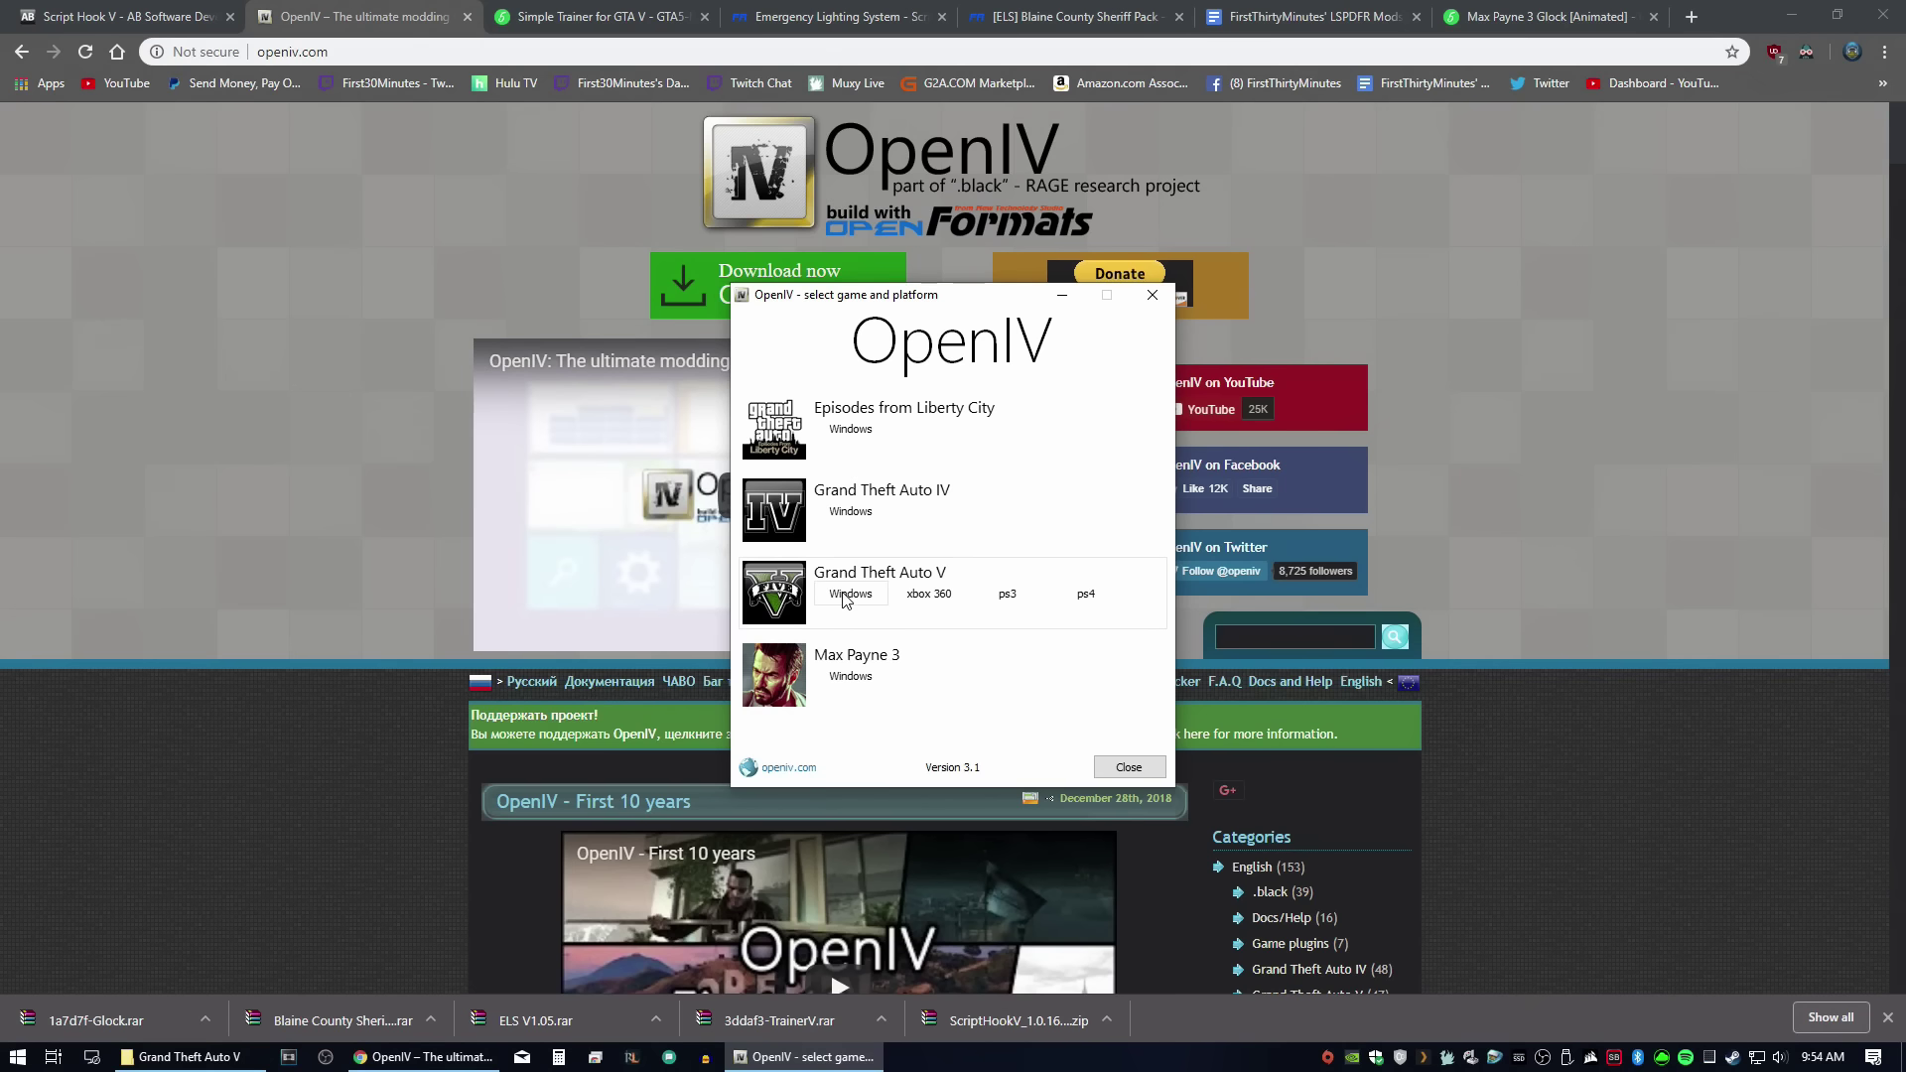
Step: Choose Grand Theft Auto V for Windows and browse its file list
click(844, 596)
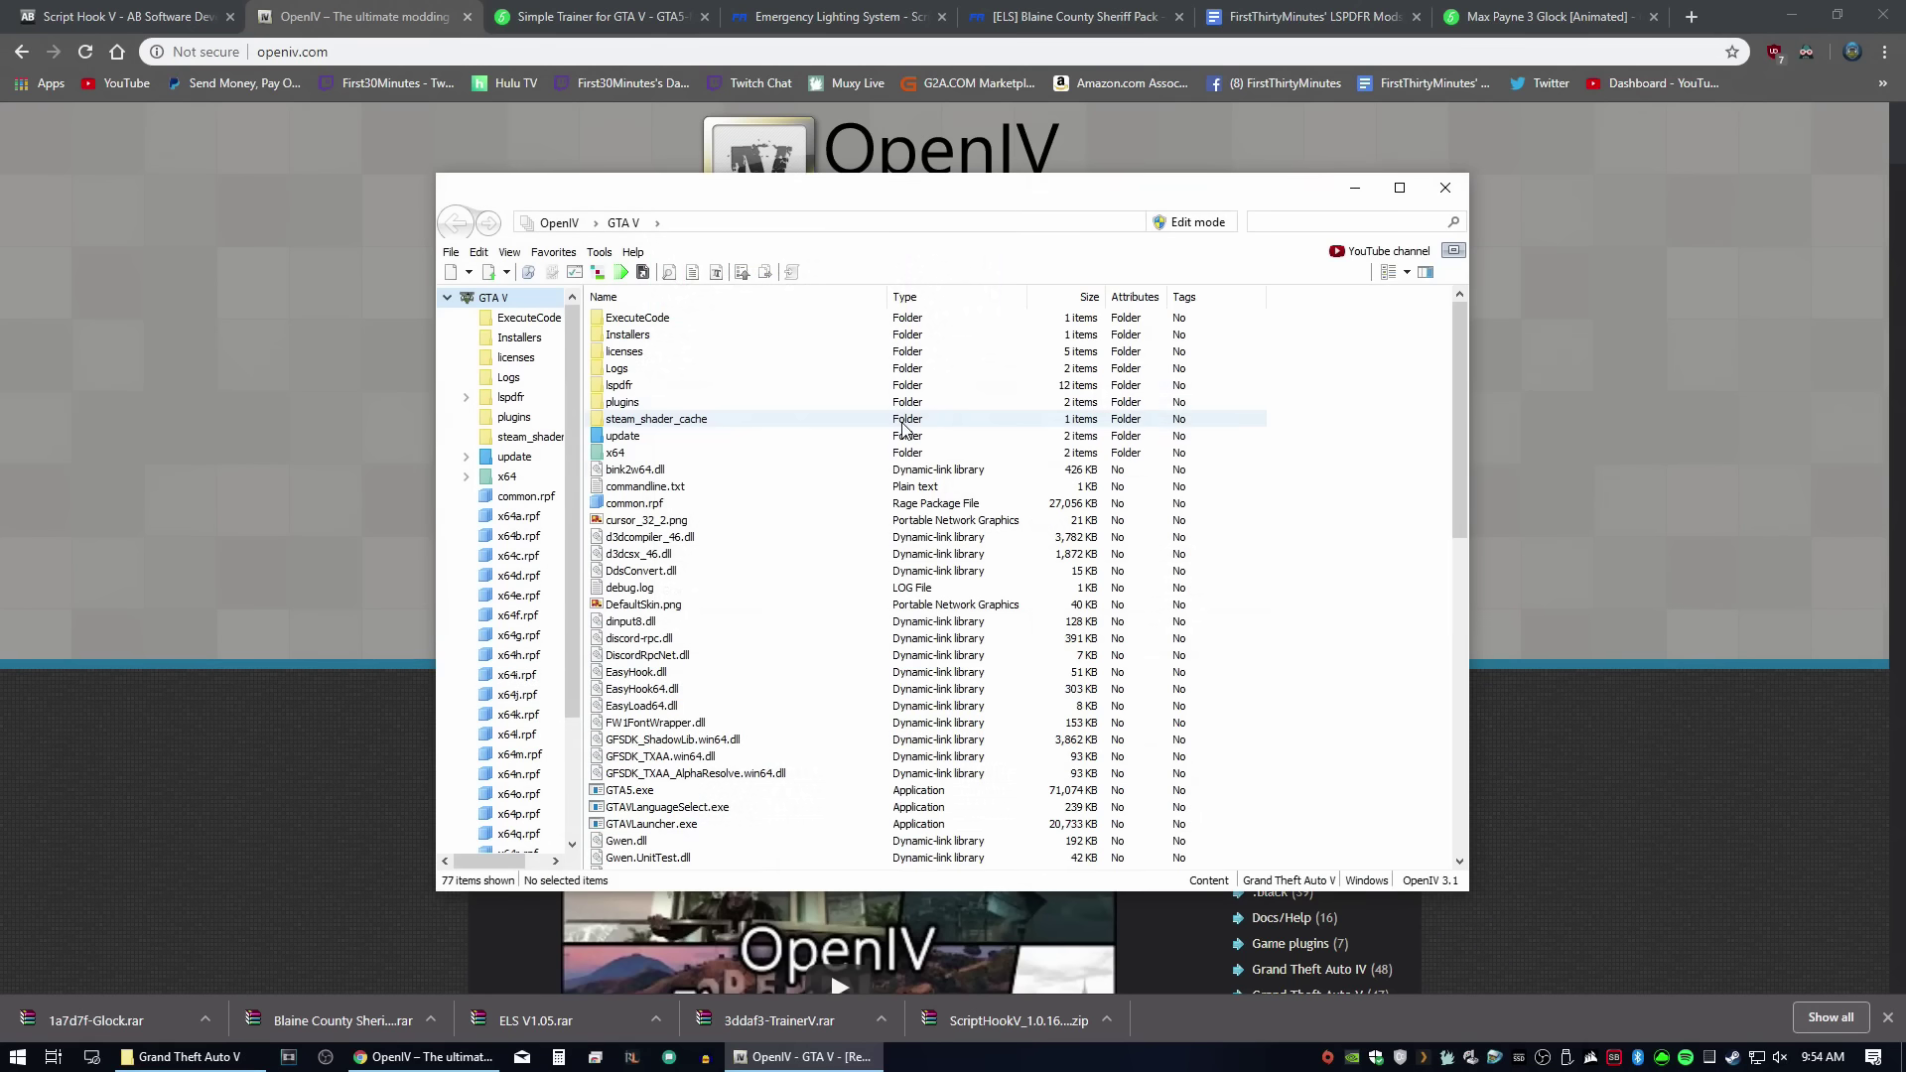
scroll(794, 556, down, 15)
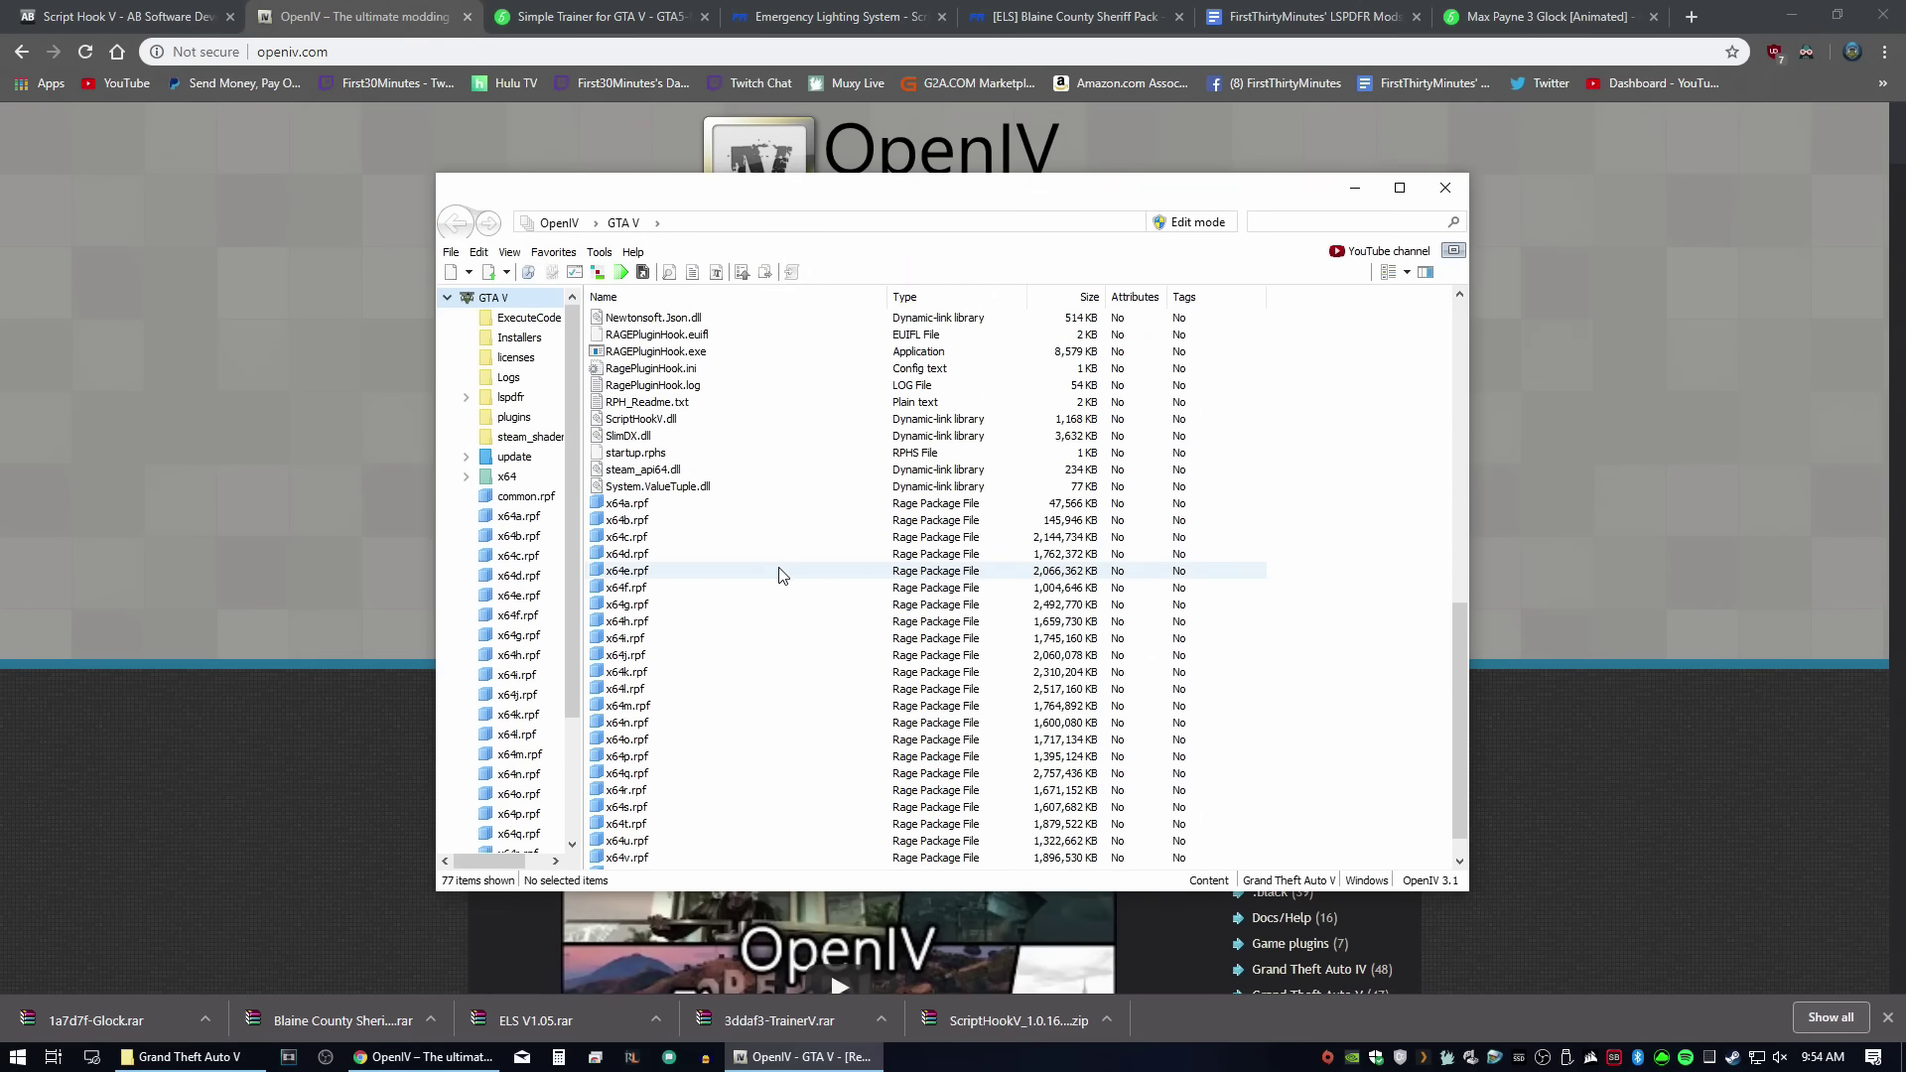
scroll(705, 714, up, 4)
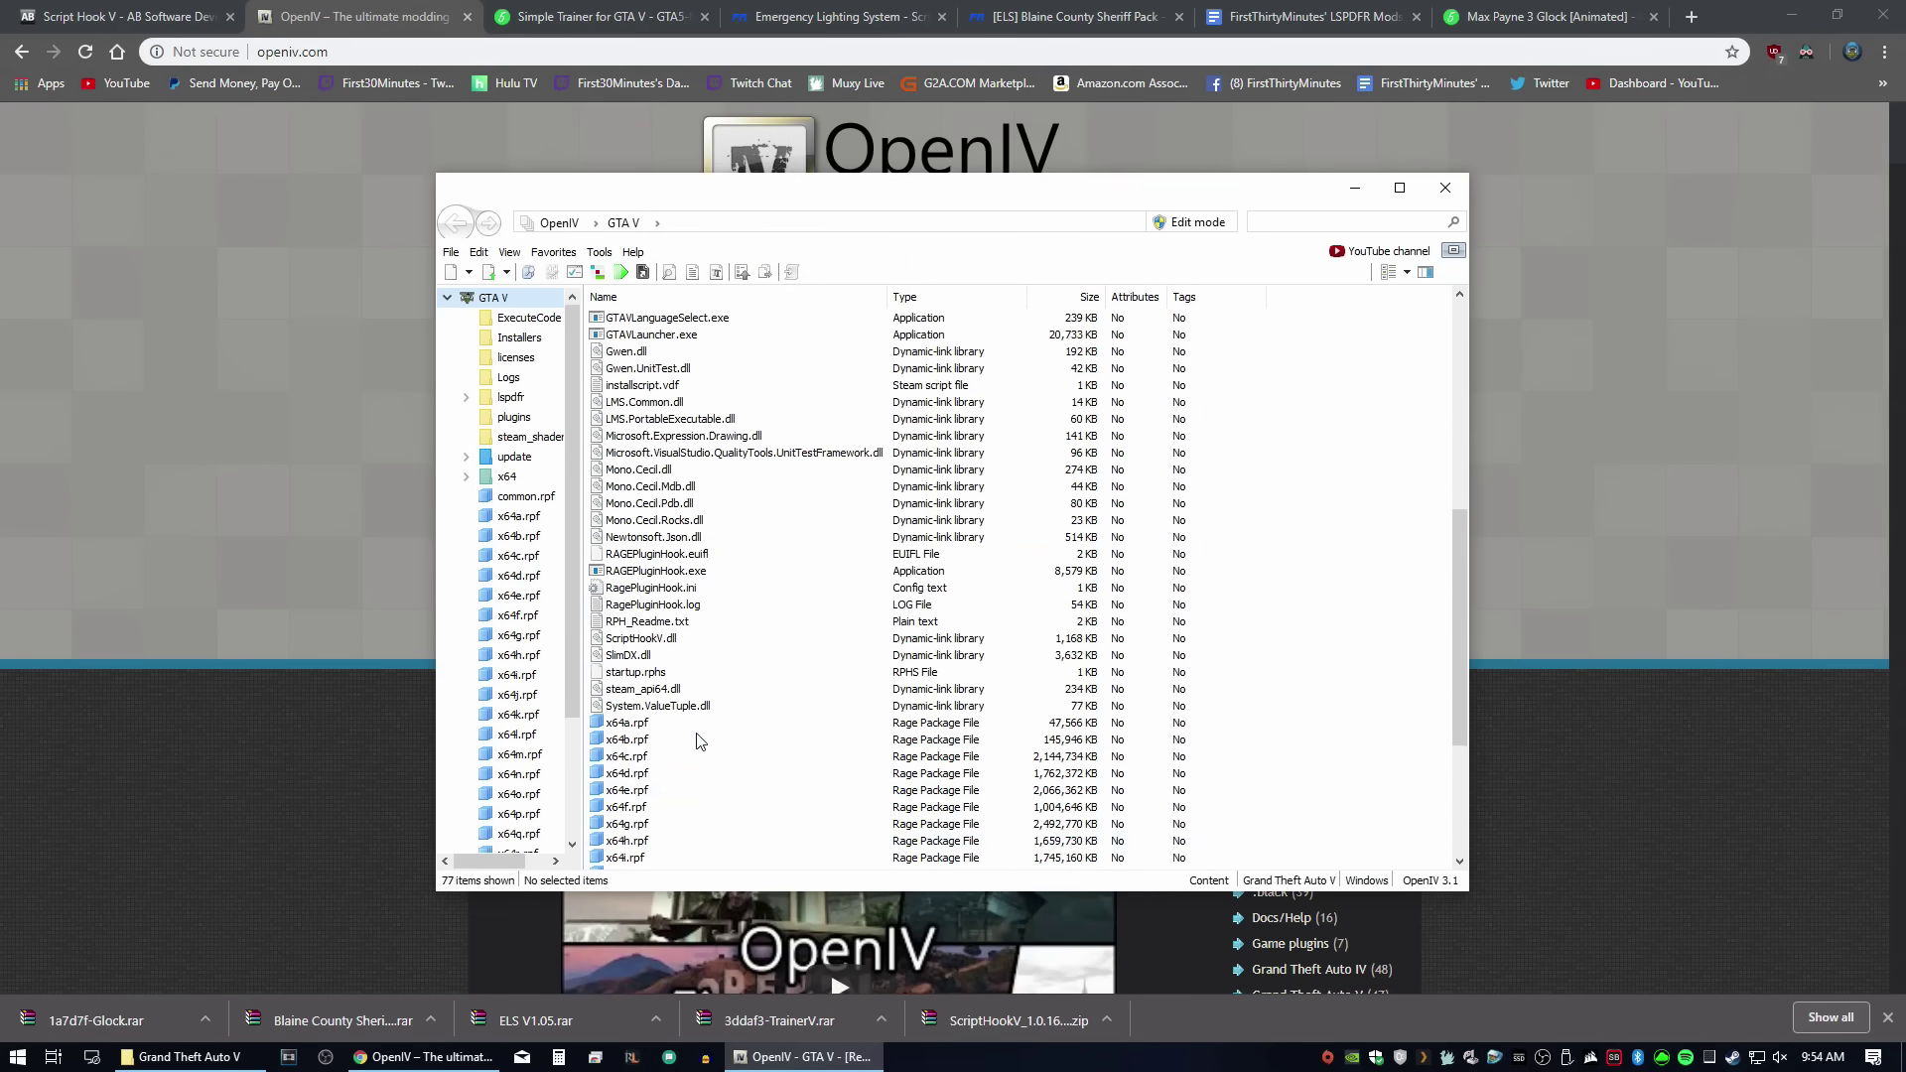
scroll(698, 741, up, 5)
scroll(701, 675, down, 10)
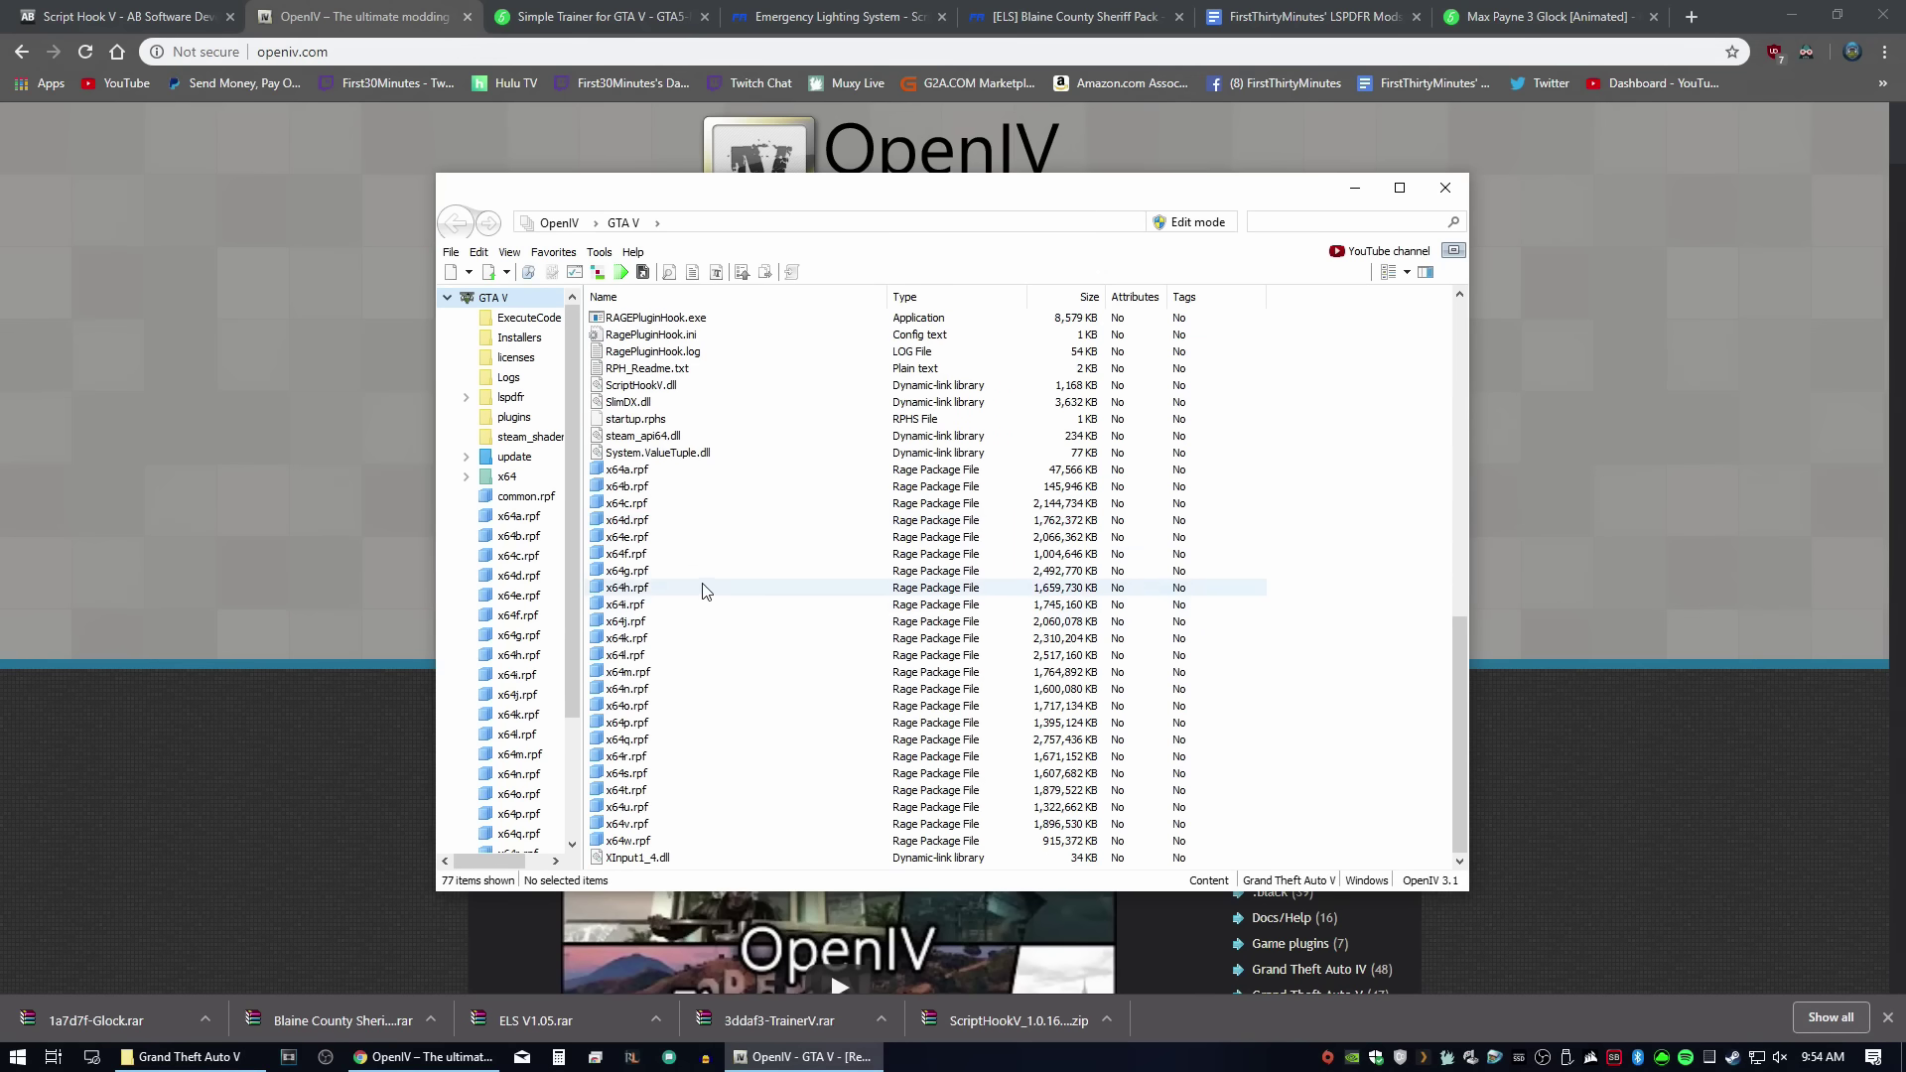
Step: Look inside x64a.rpf, return to the root folder, and request Edit mode
click(628, 473)
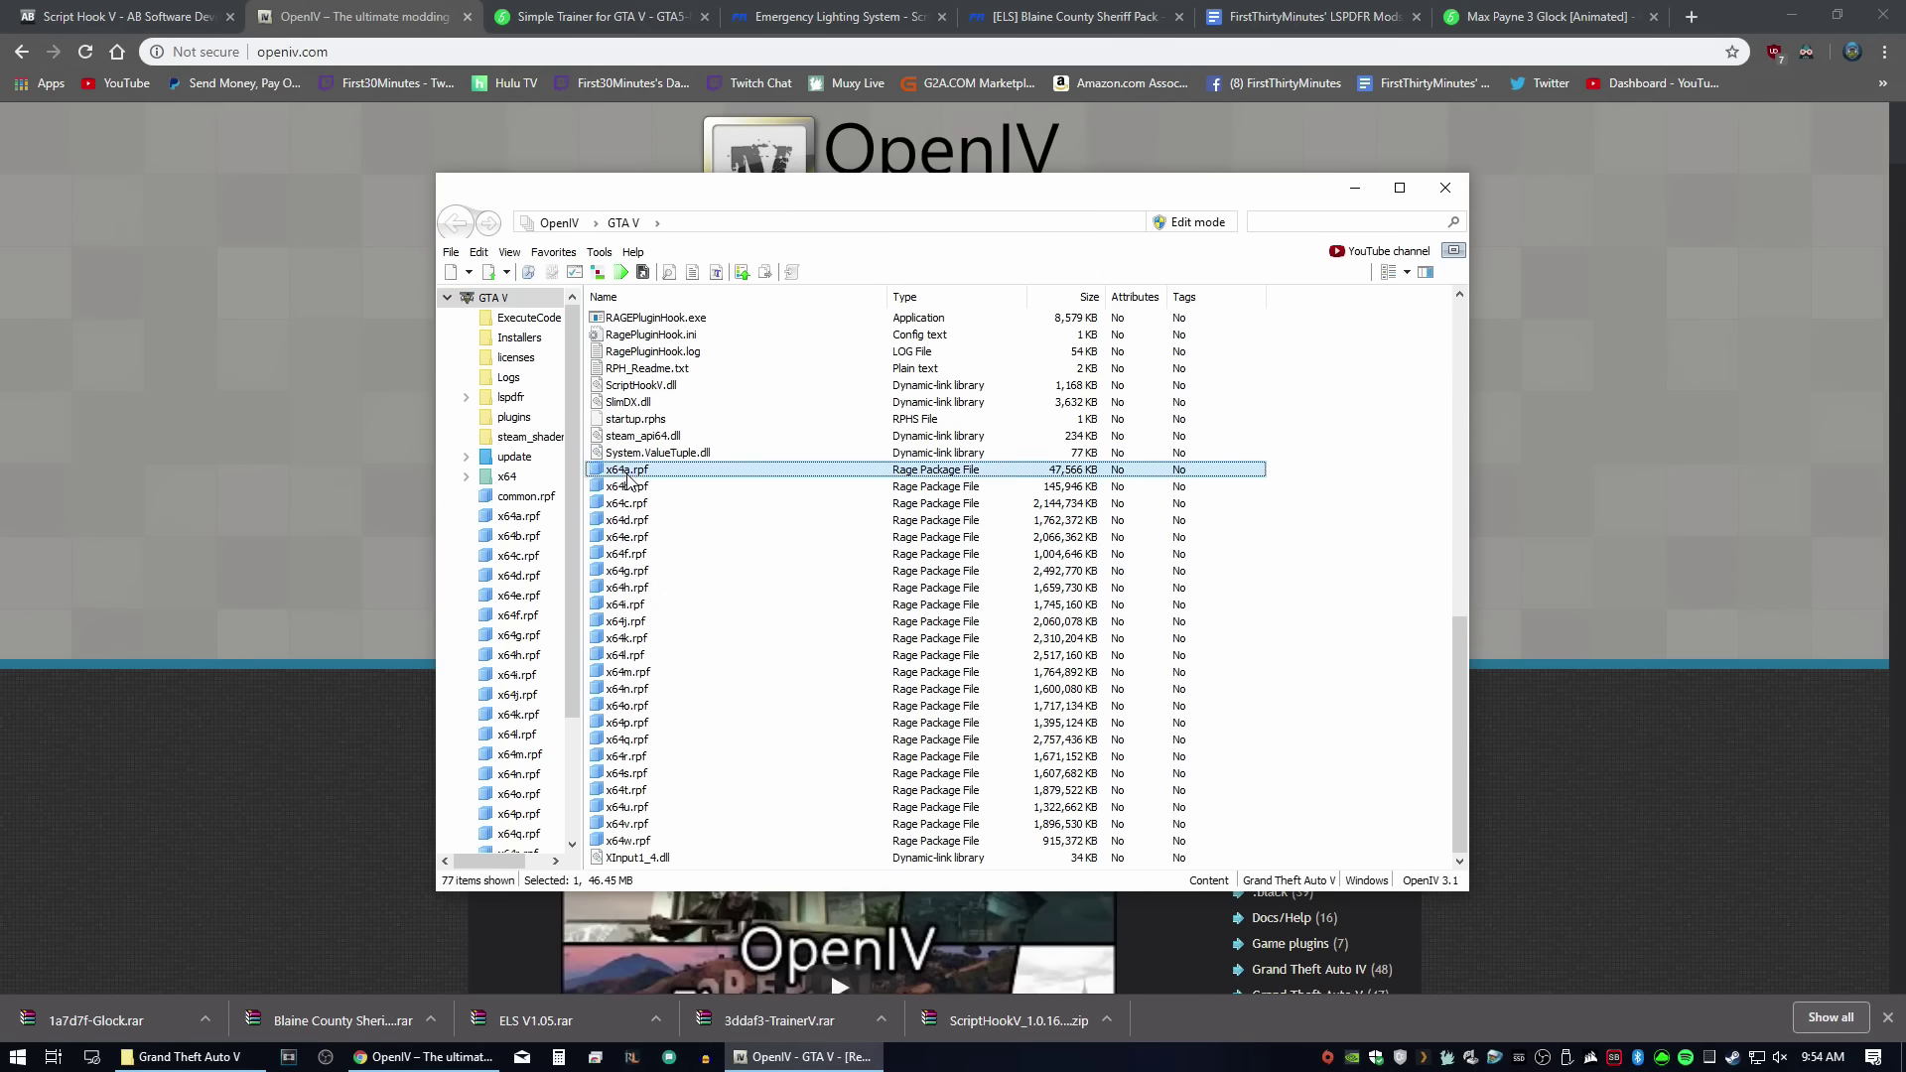
double_click(628, 472)
key(BackSpace)
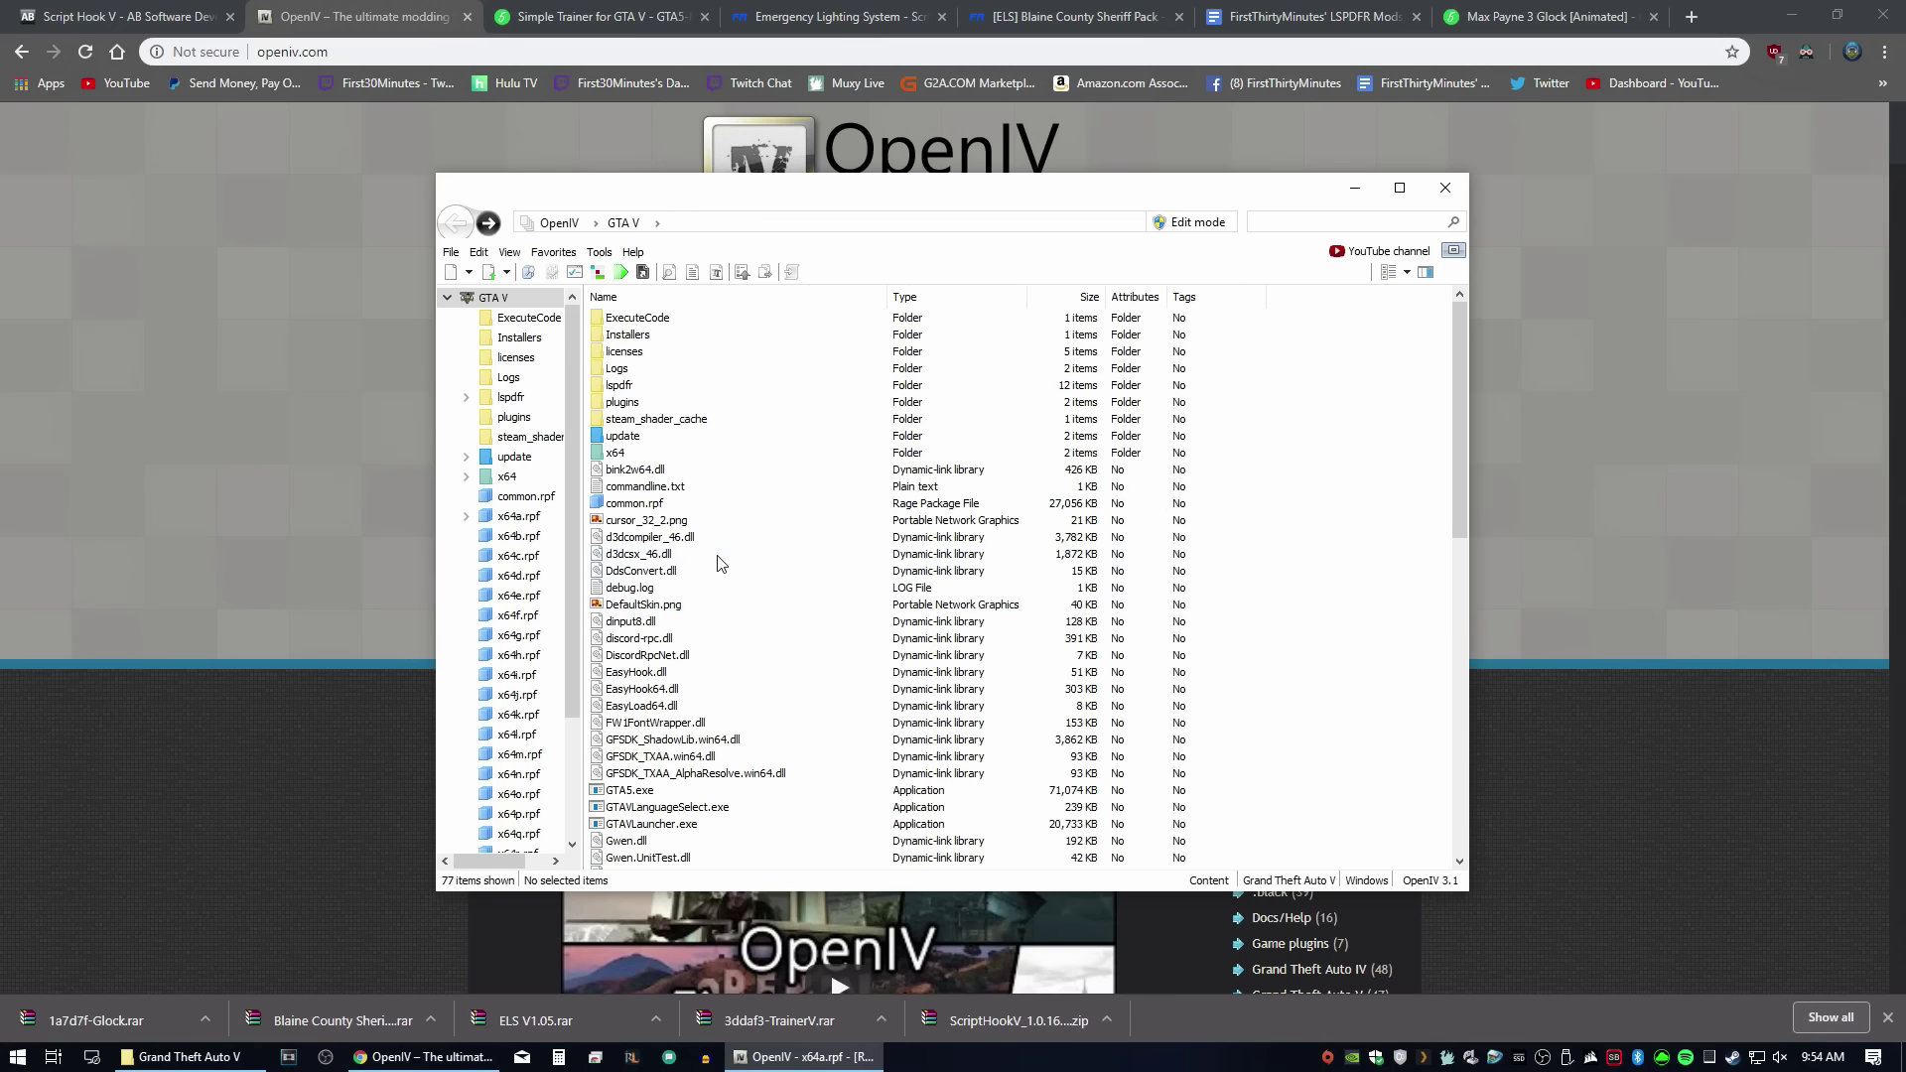
scroll(774, 636, down, 12)
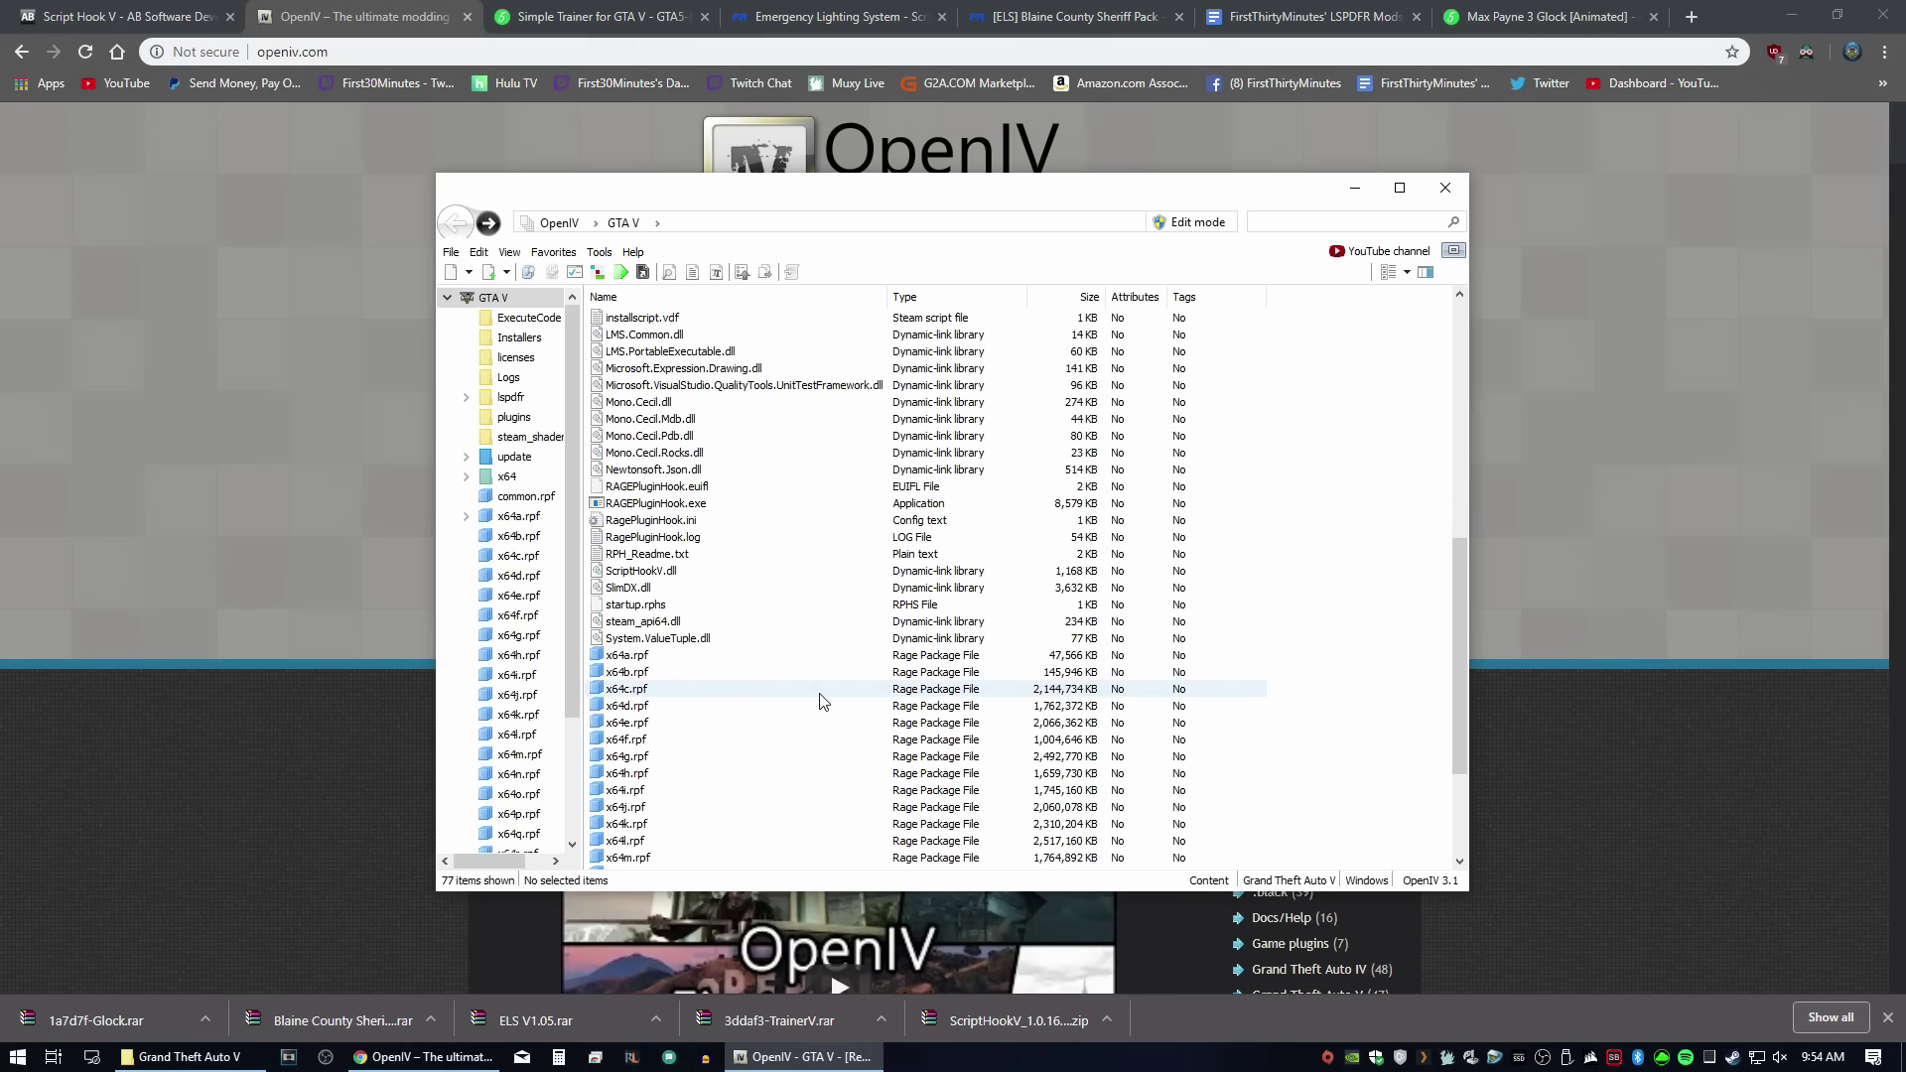
scroll(774, 685, up, 12)
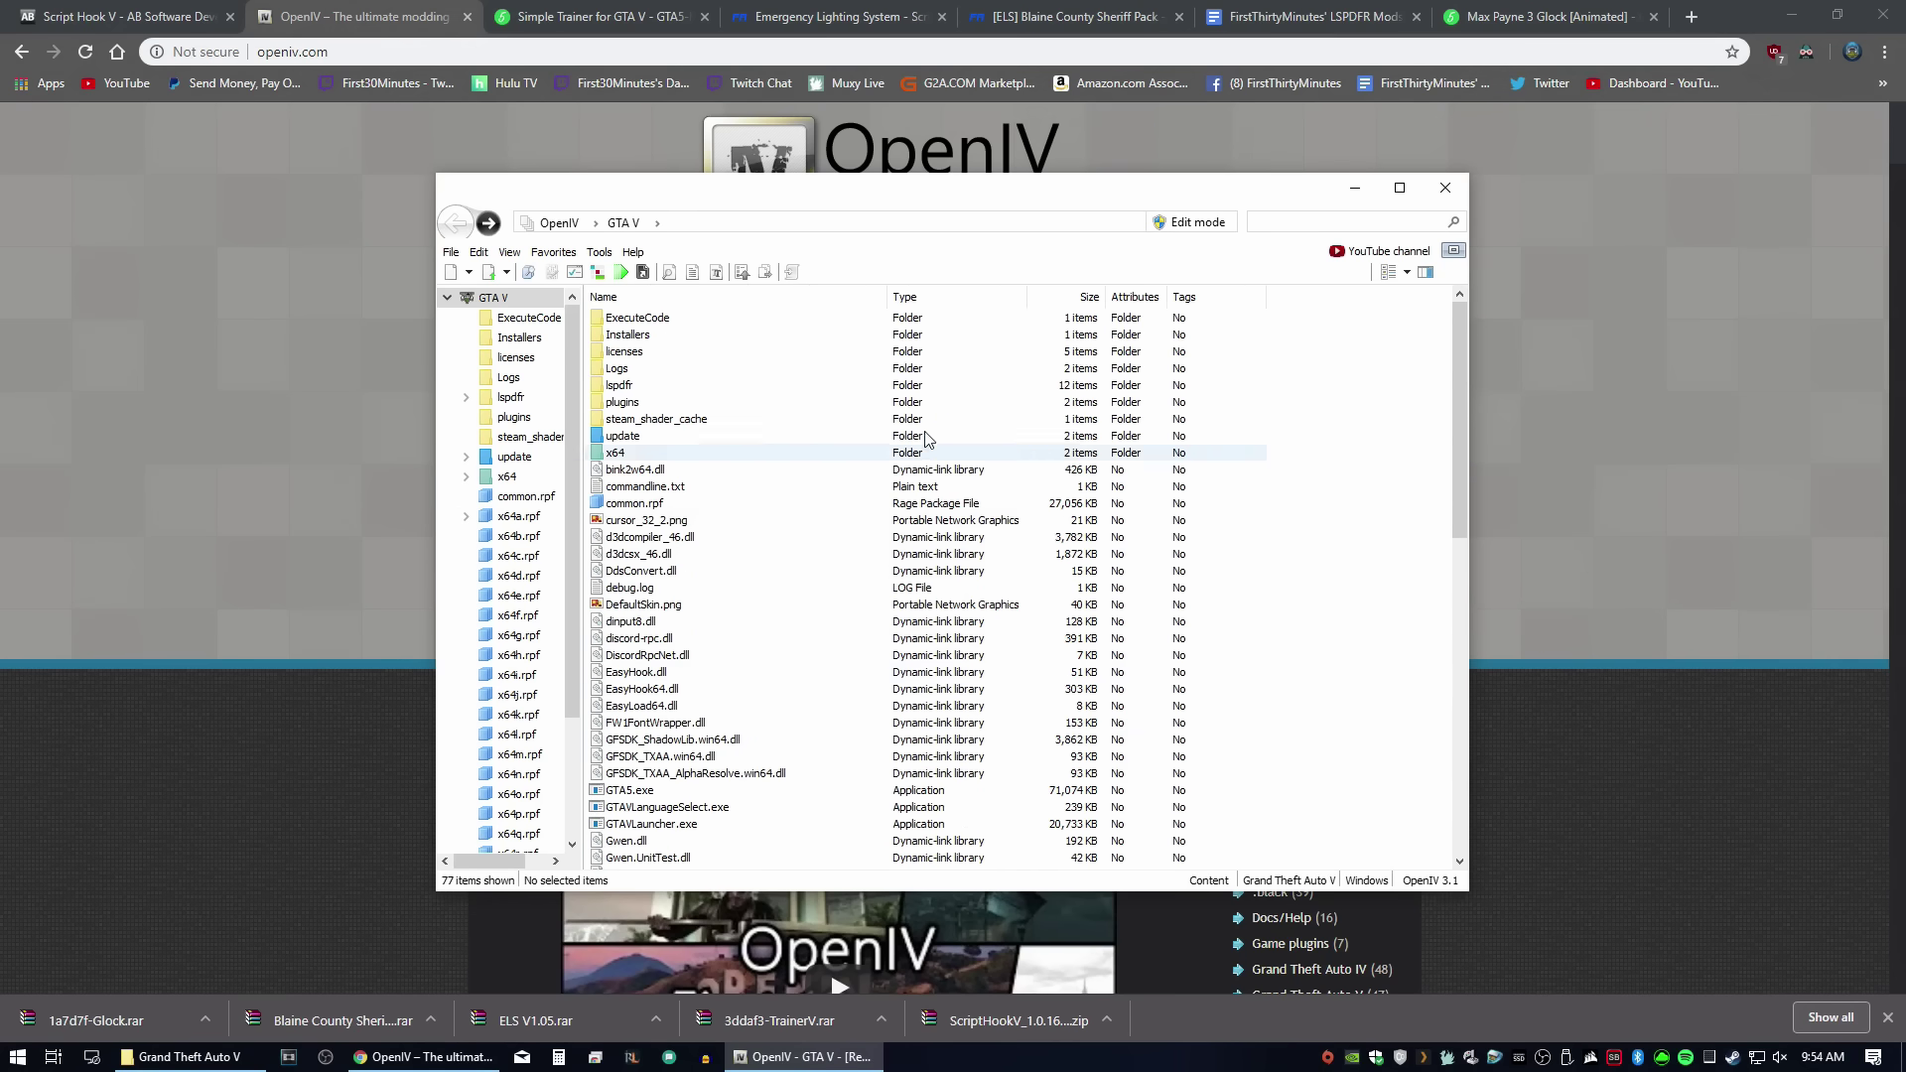
click(1191, 222)
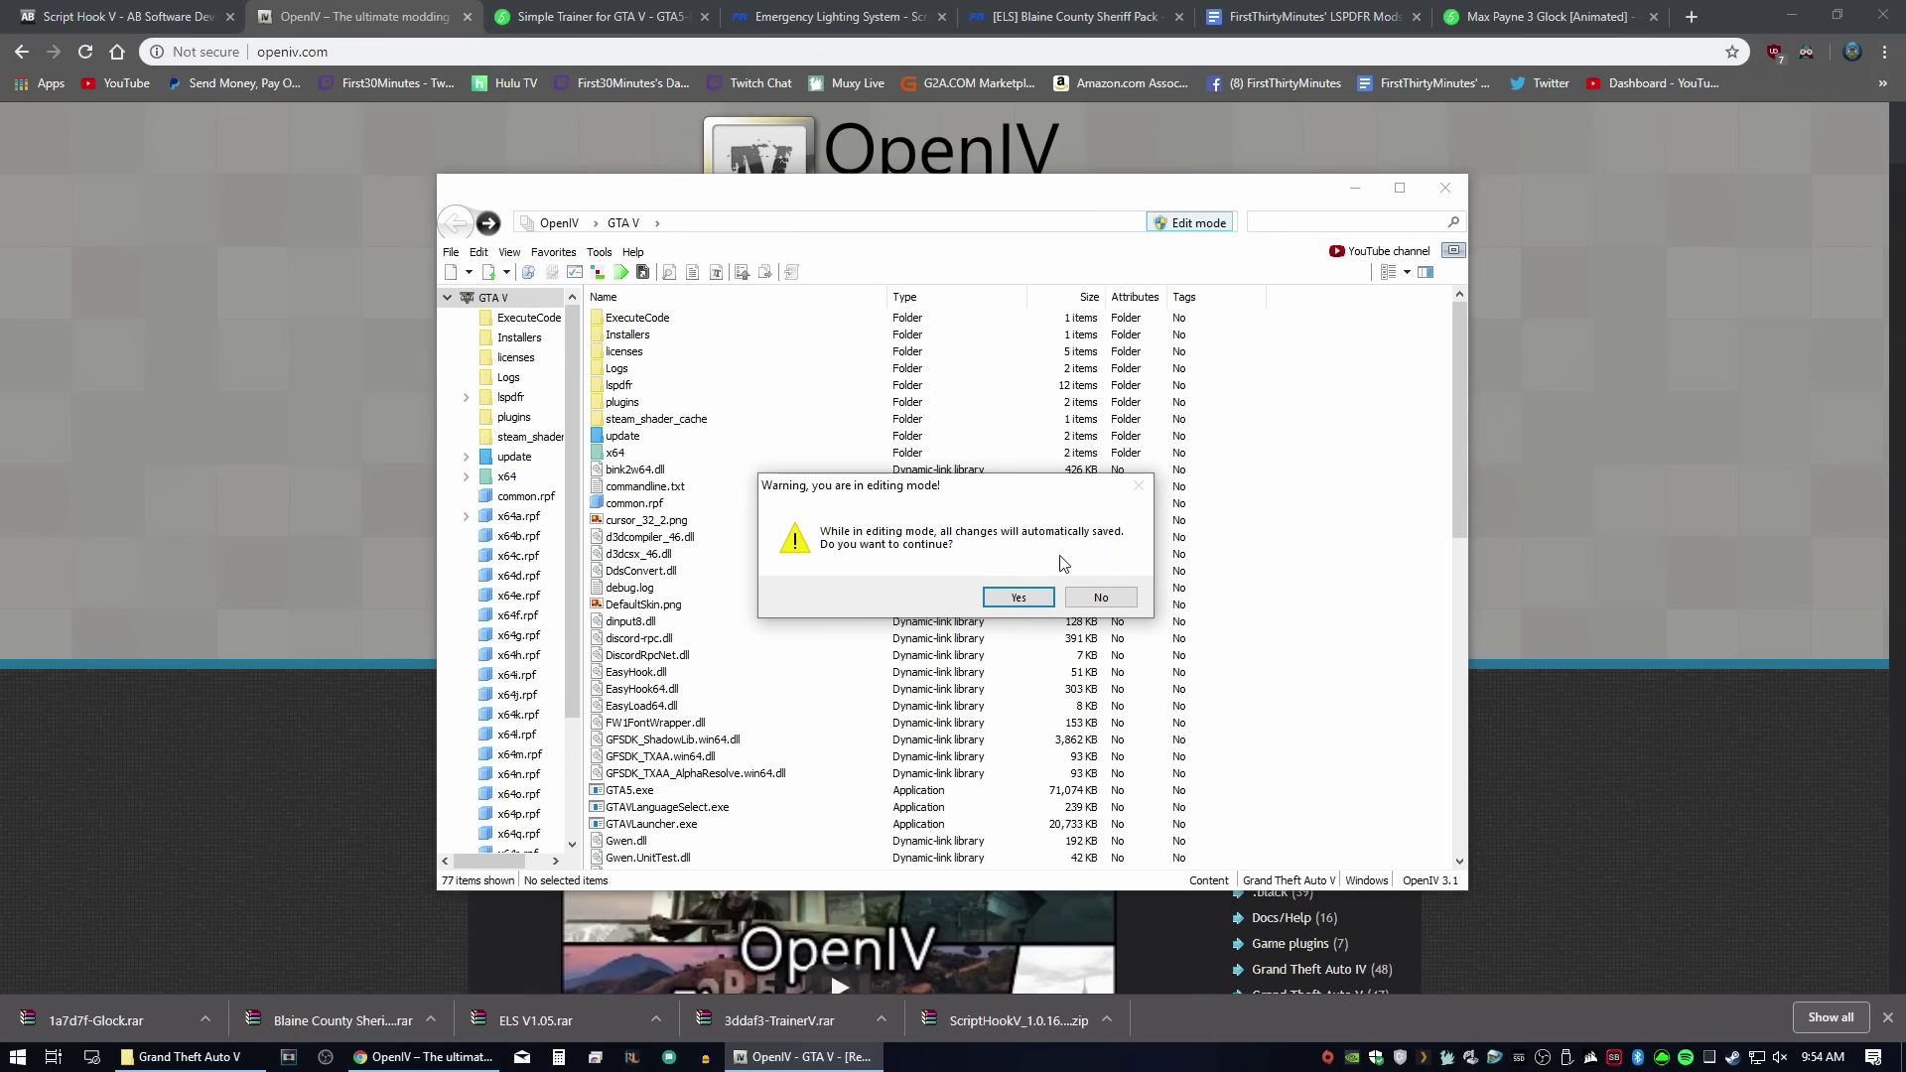
Step: Confirm edit mode and install the OpenIV.ASI and openCamera plugins, creating the mods folder
click(1032, 600)
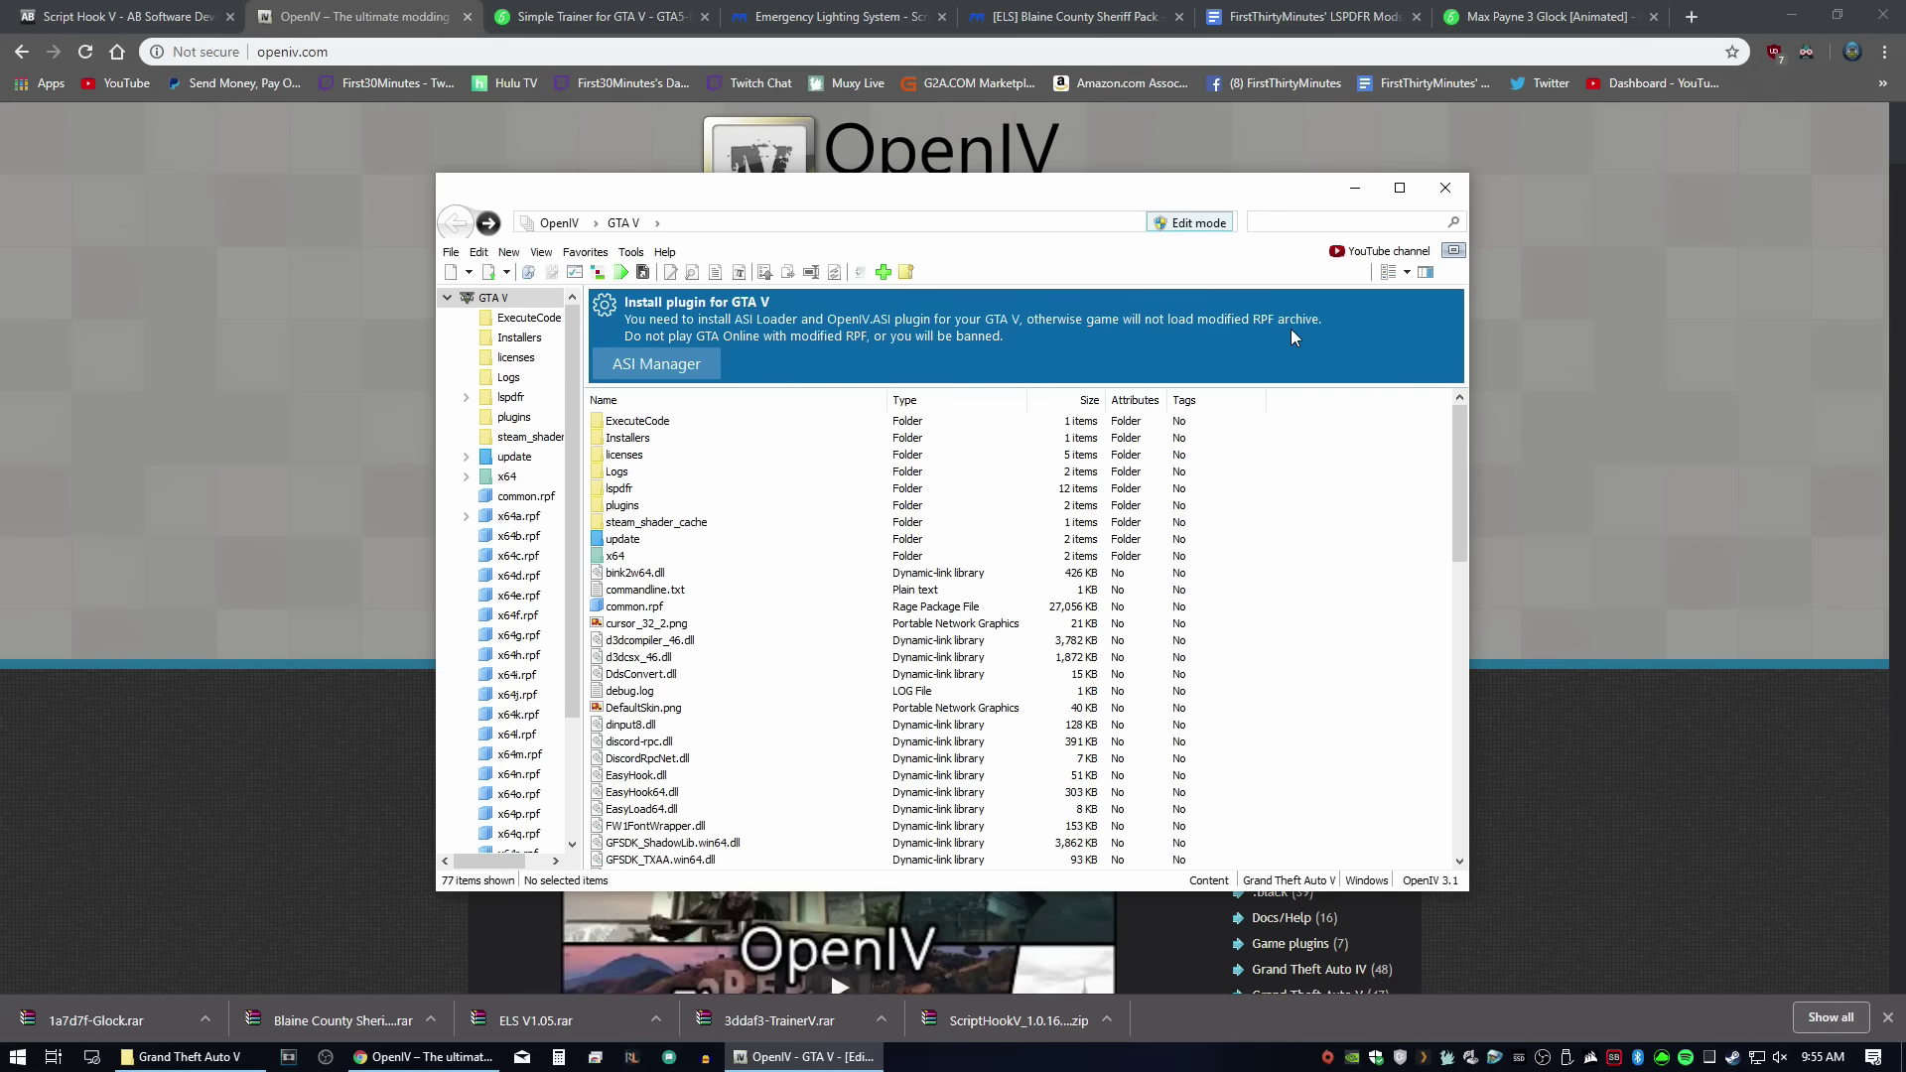
click(624, 367)
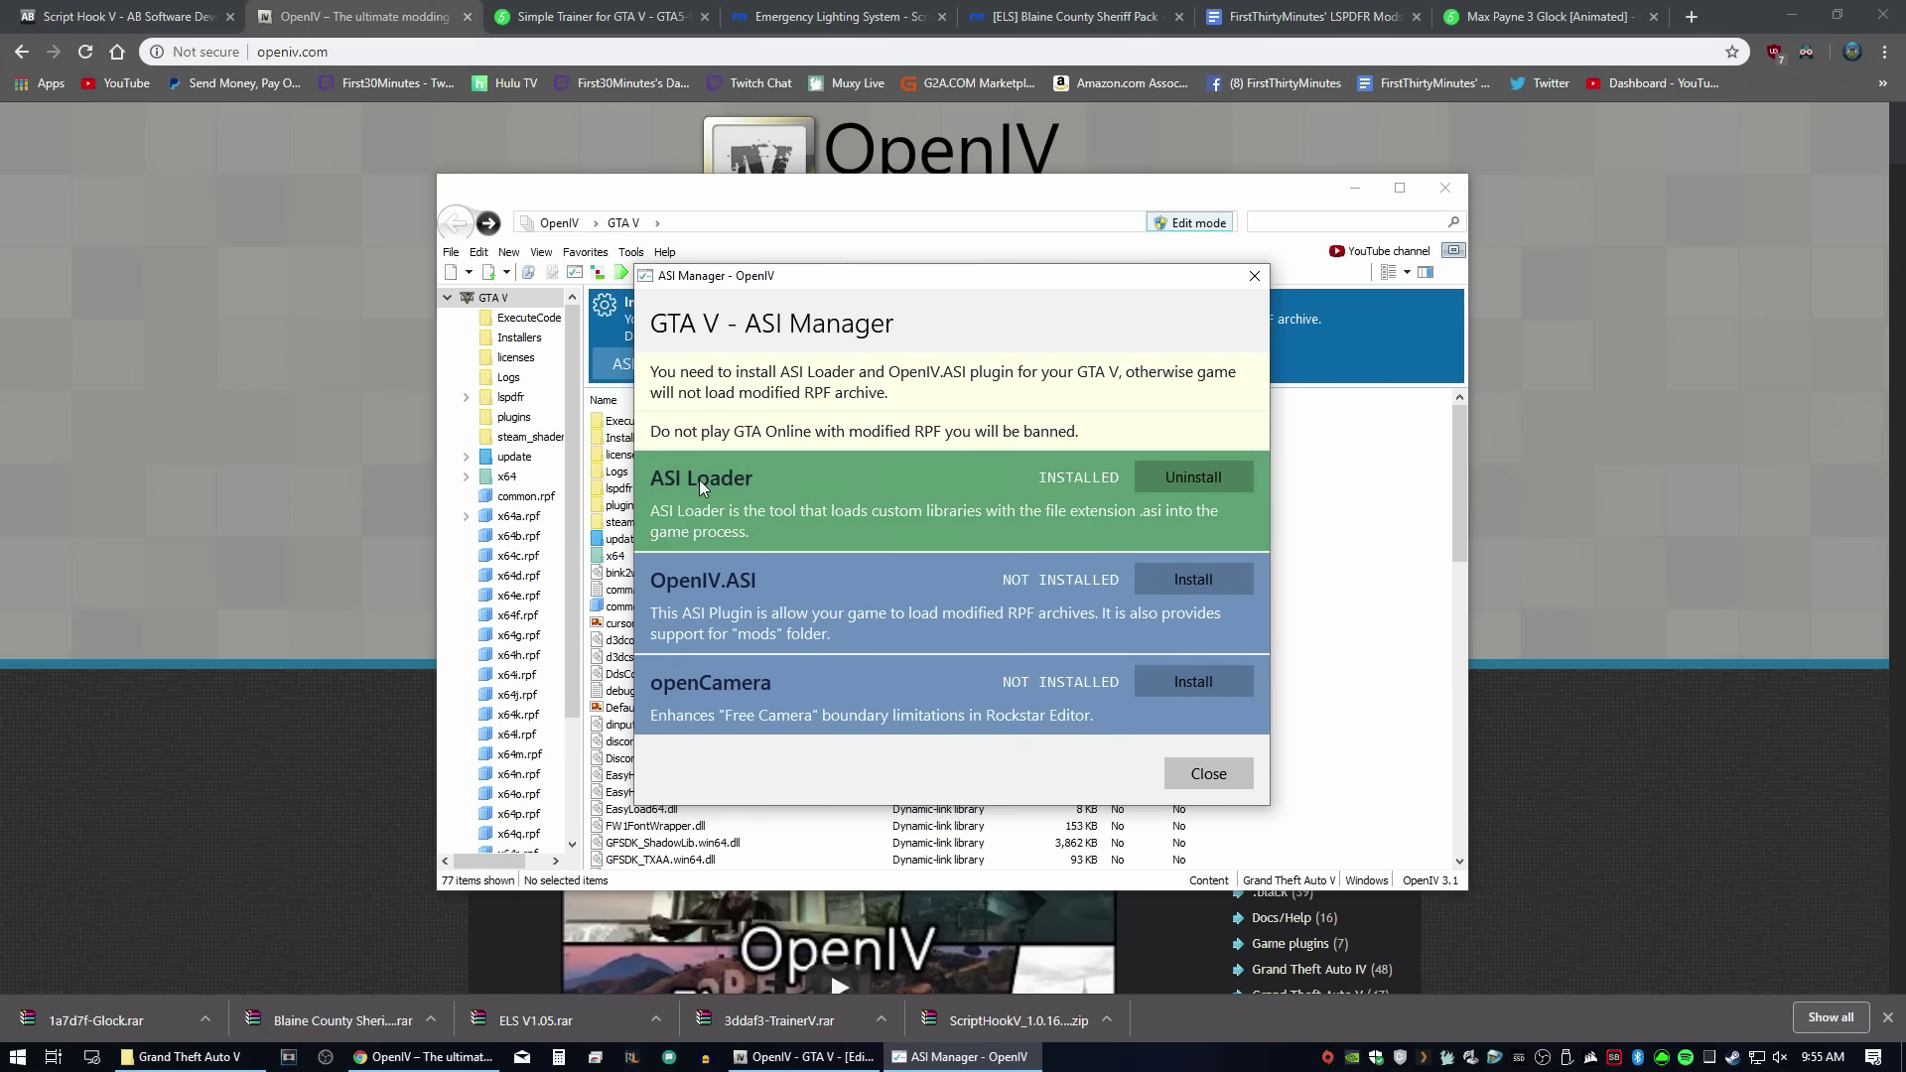
click(1181, 581)
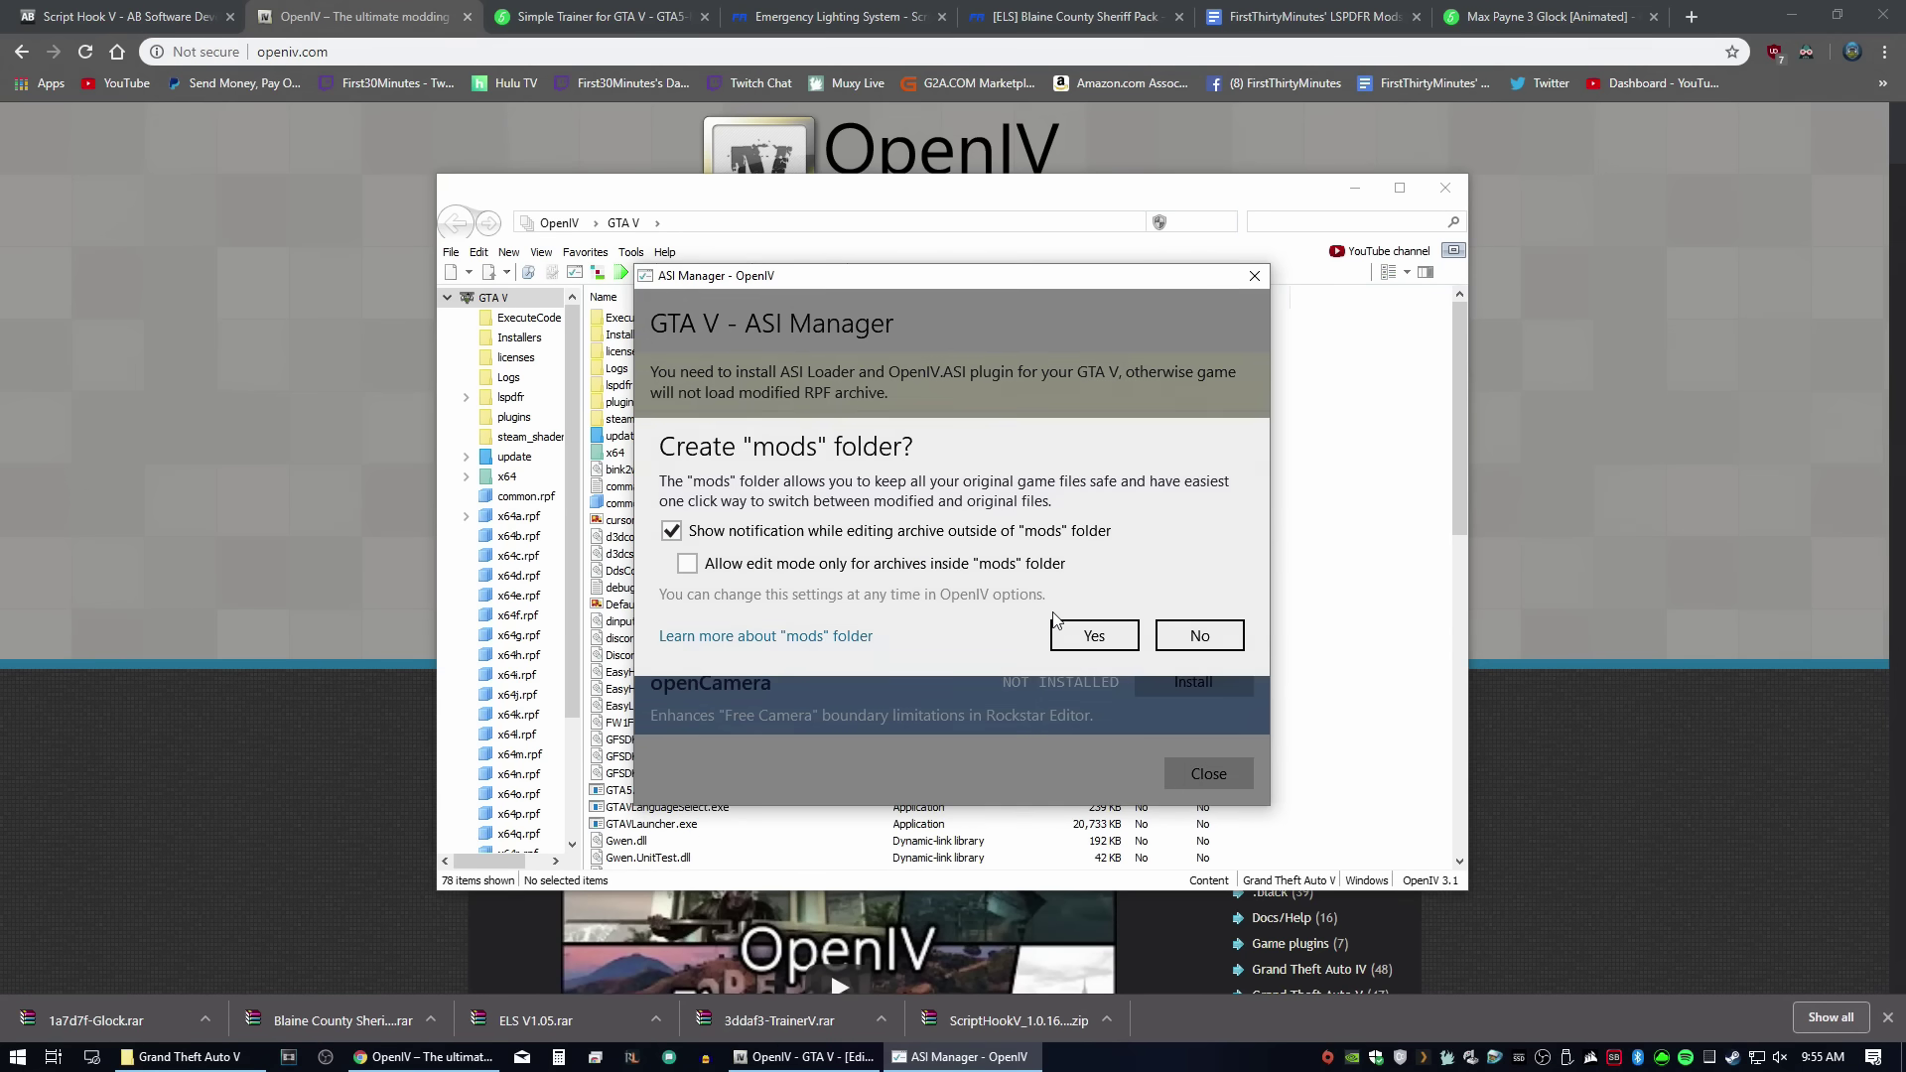
click(1062, 628)
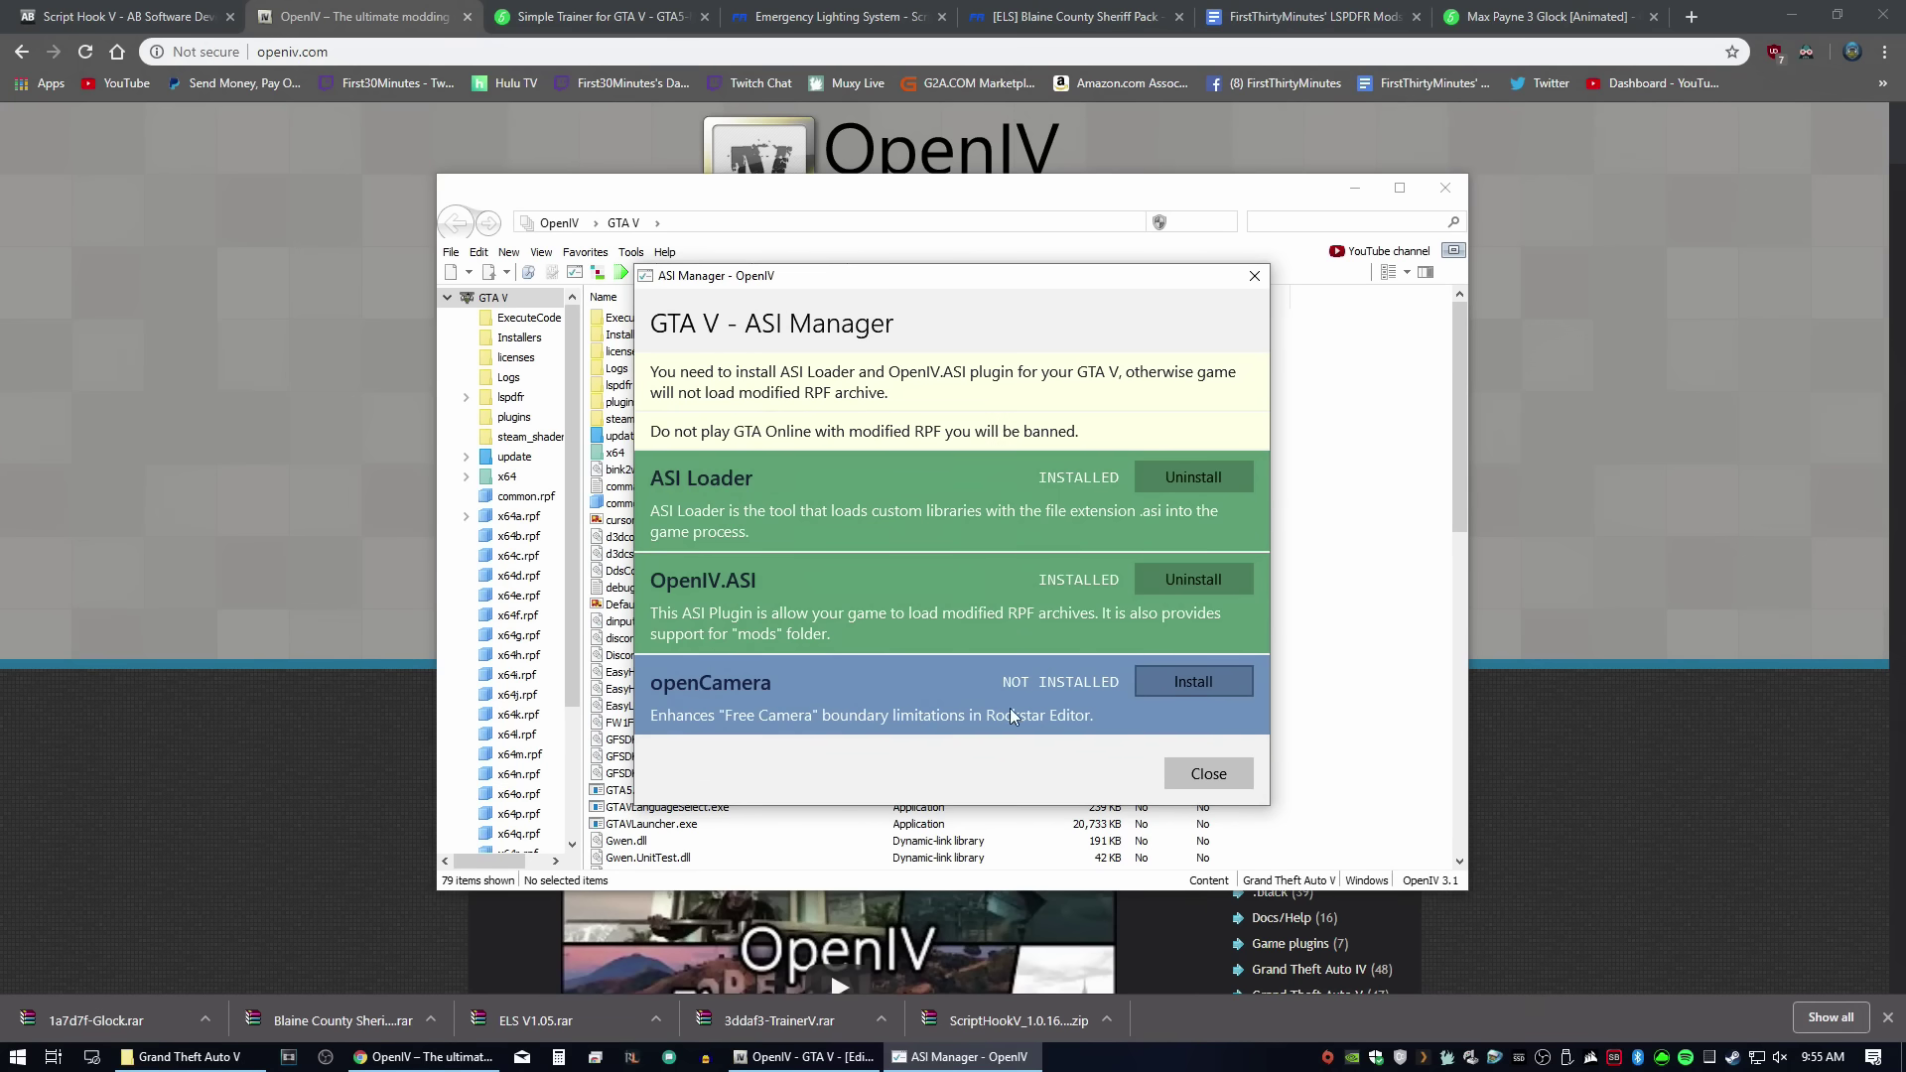
click(1181, 682)
Step: Close the ASI Manager and minimize OpenIV
click(1205, 774)
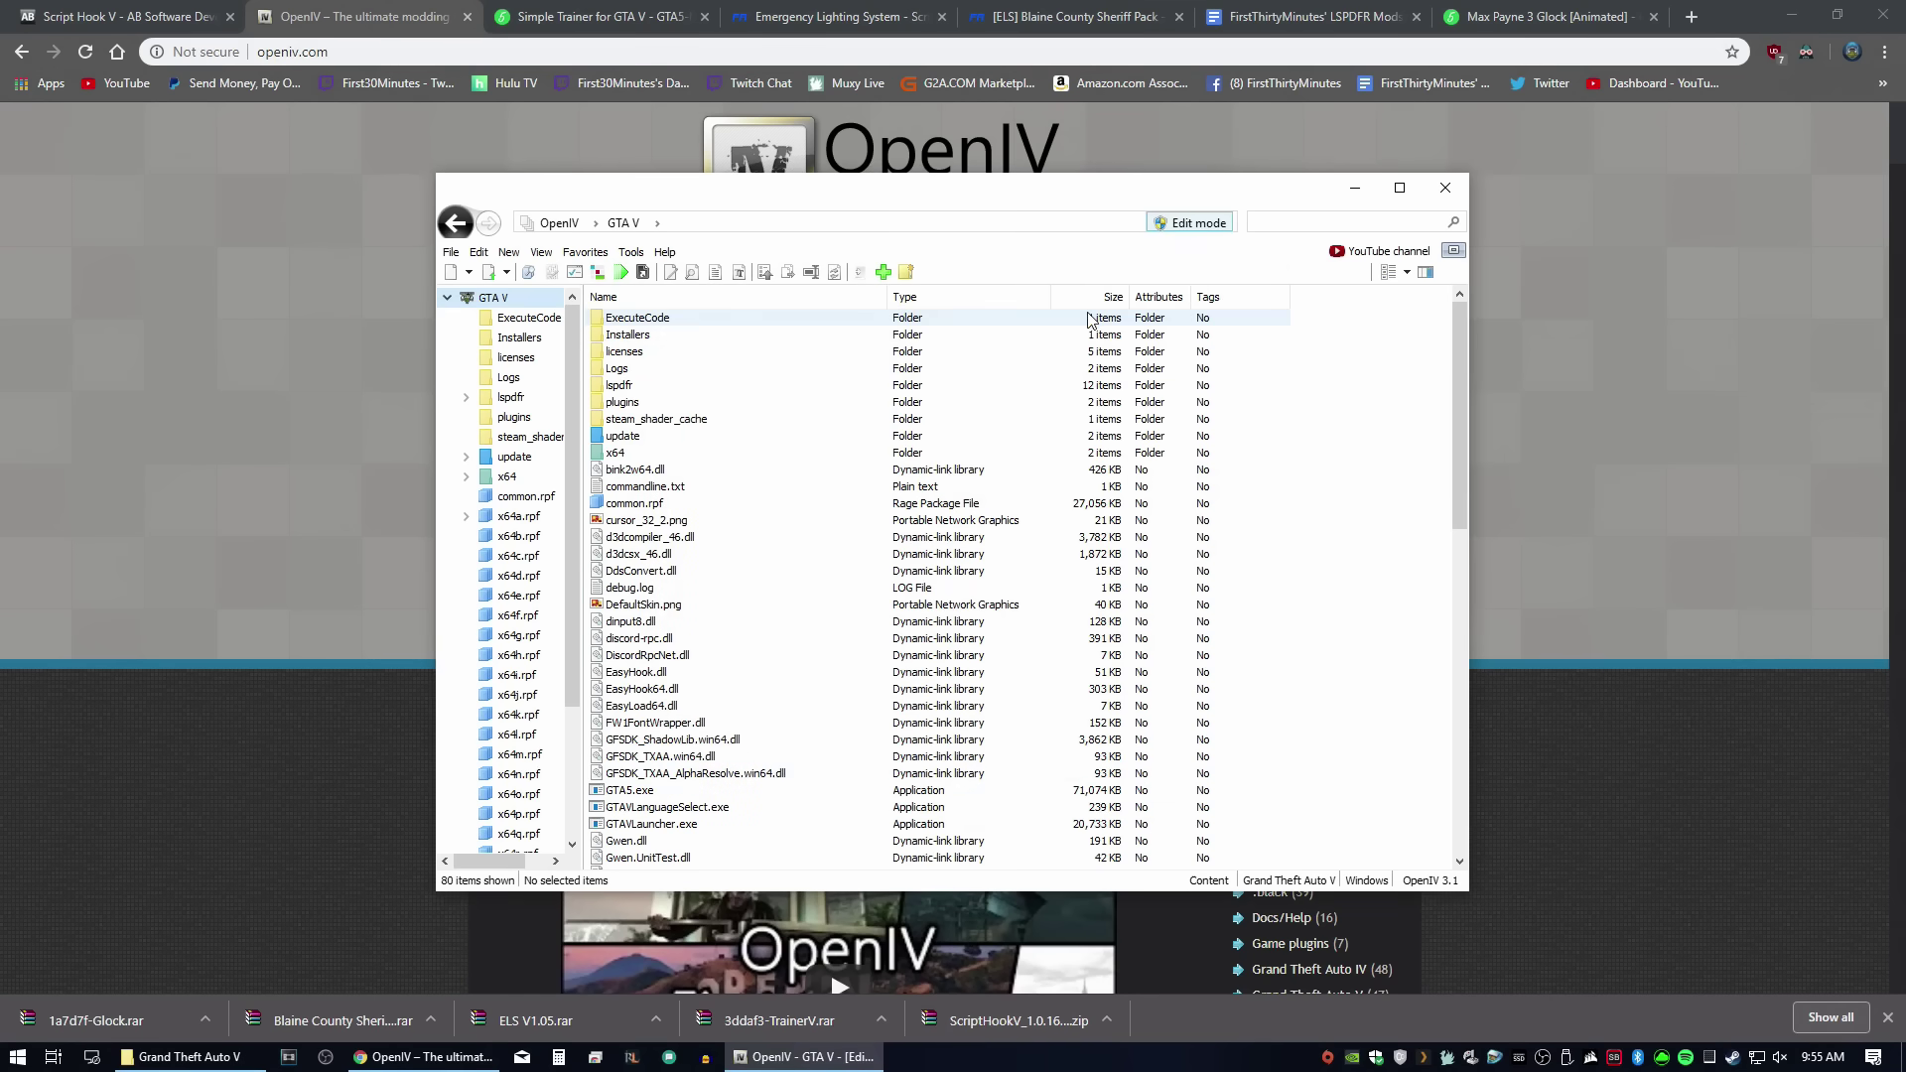
click(1354, 187)
click(595, 16)
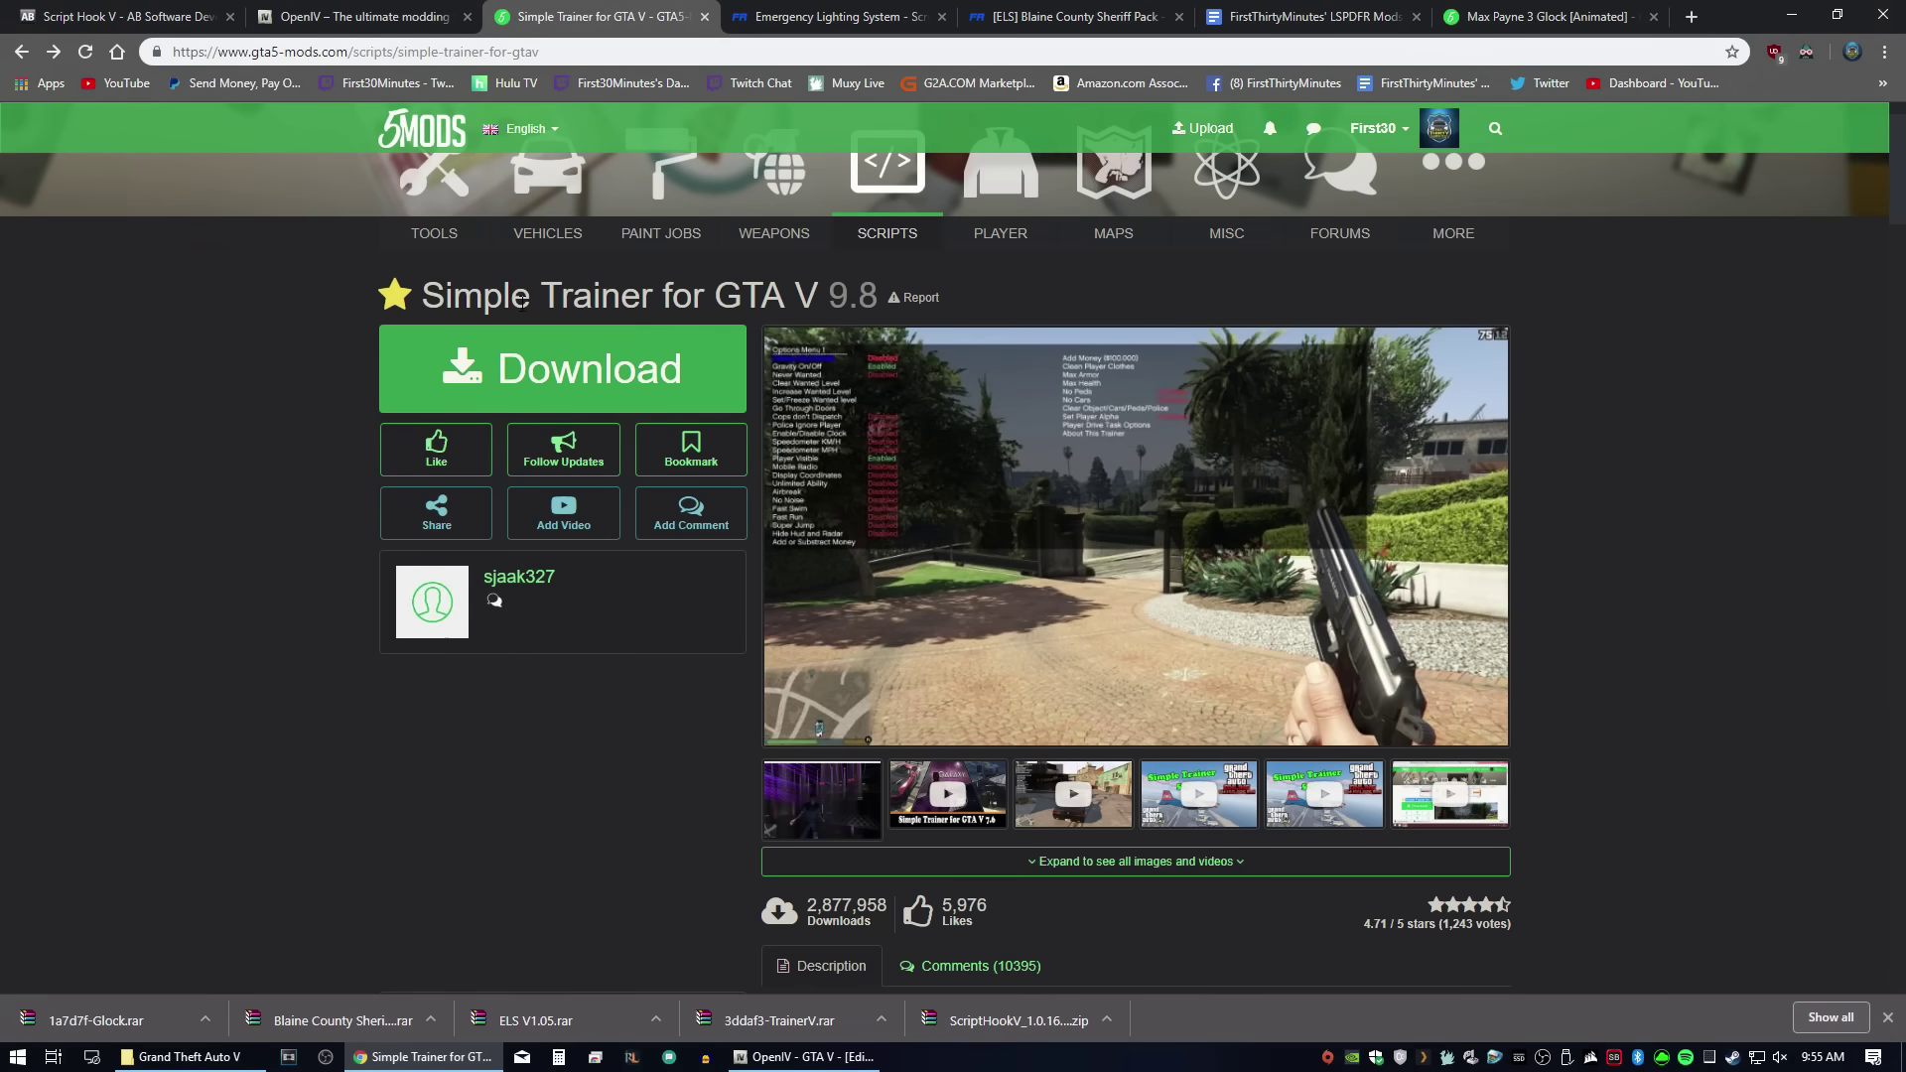
Step: Download Simple Trainer for GTA V and open 3ddaf3-TrainerV.rar in WinRAR
click(662, 385)
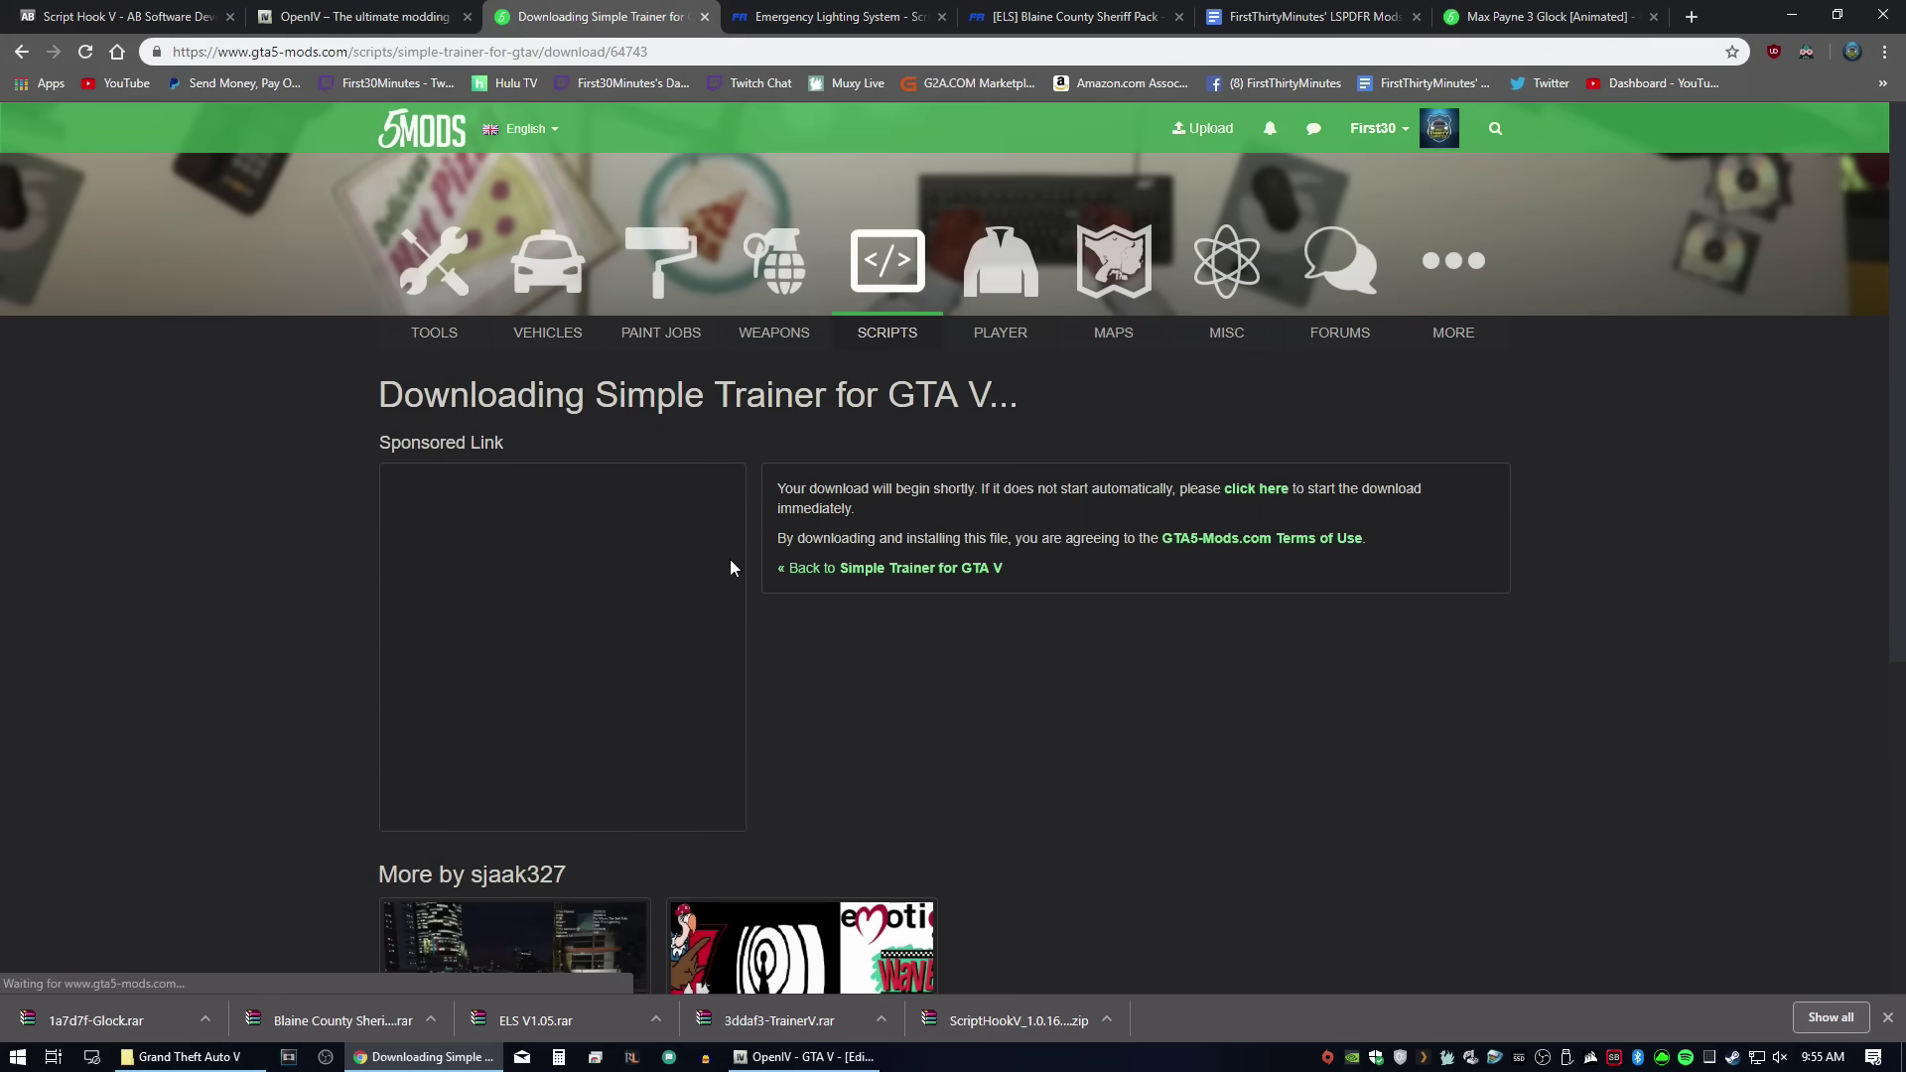
key(alt+Left)
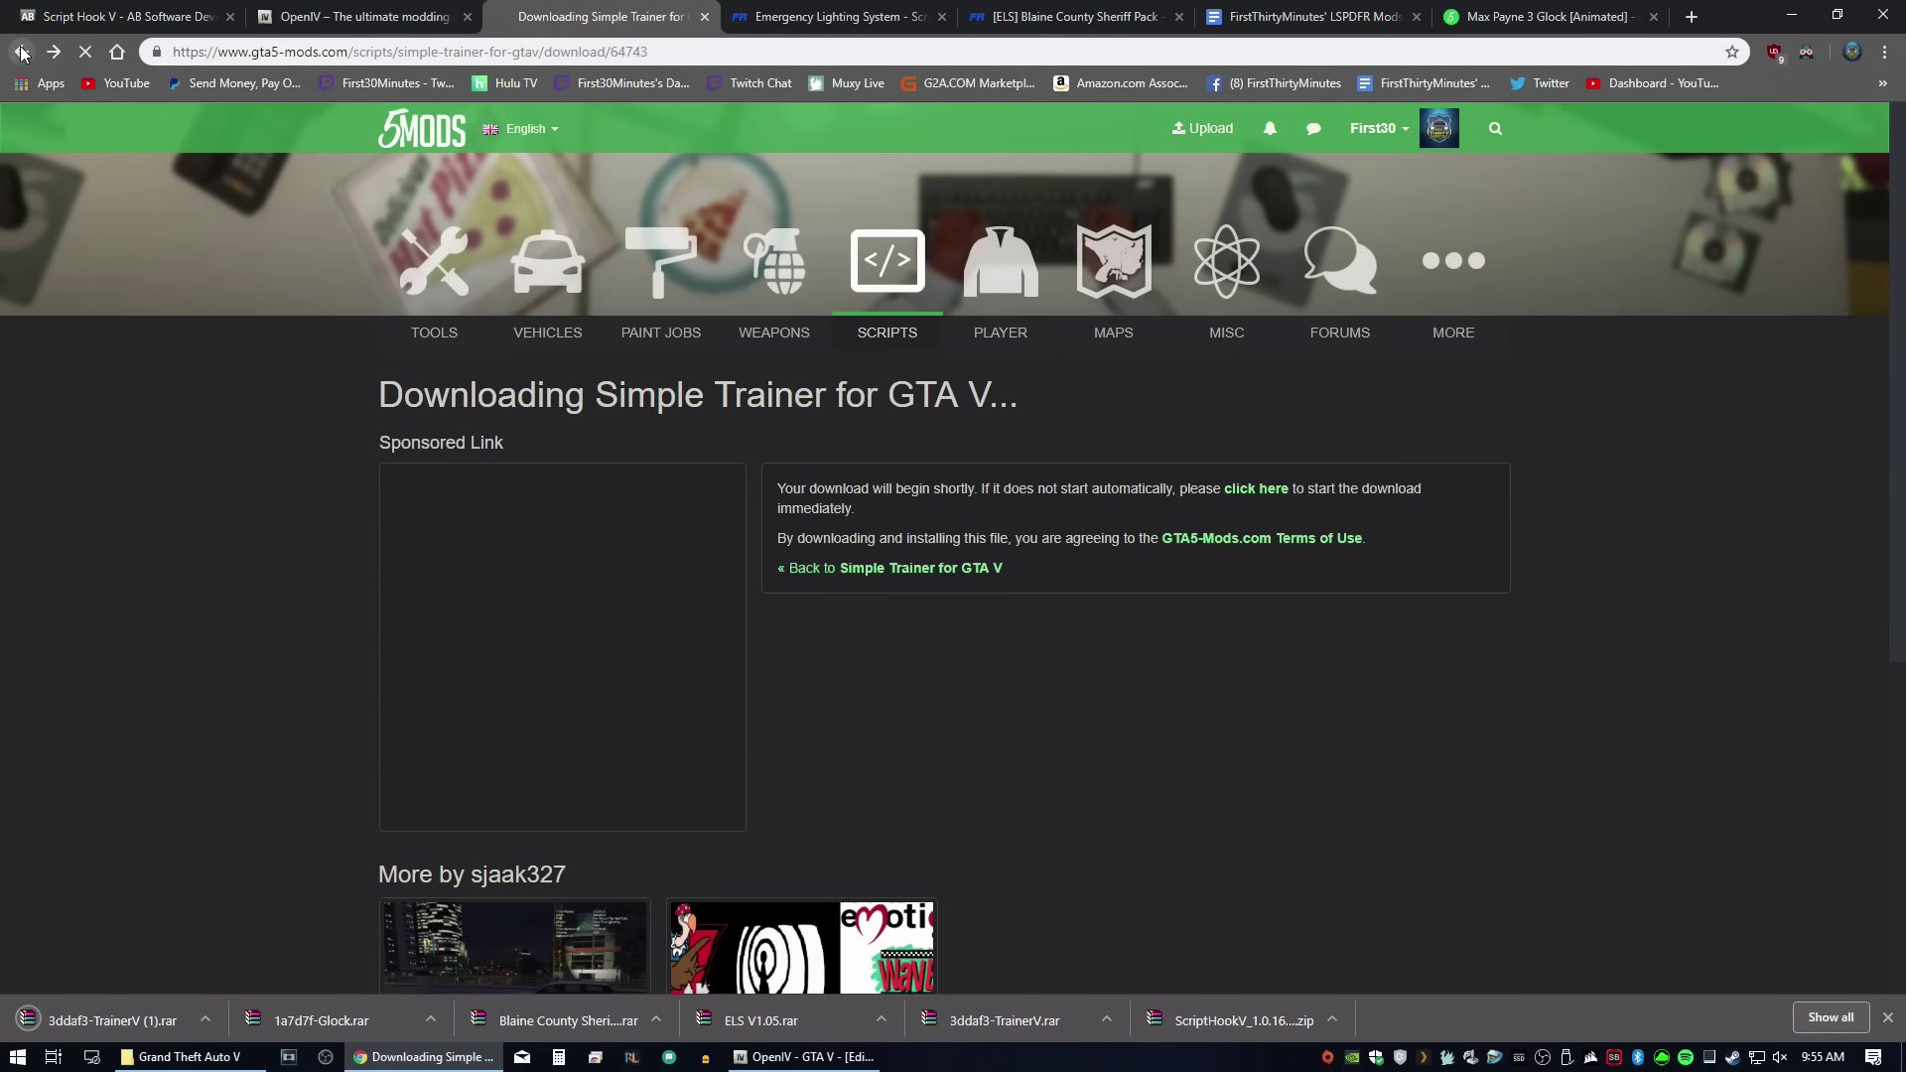
click(986, 1018)
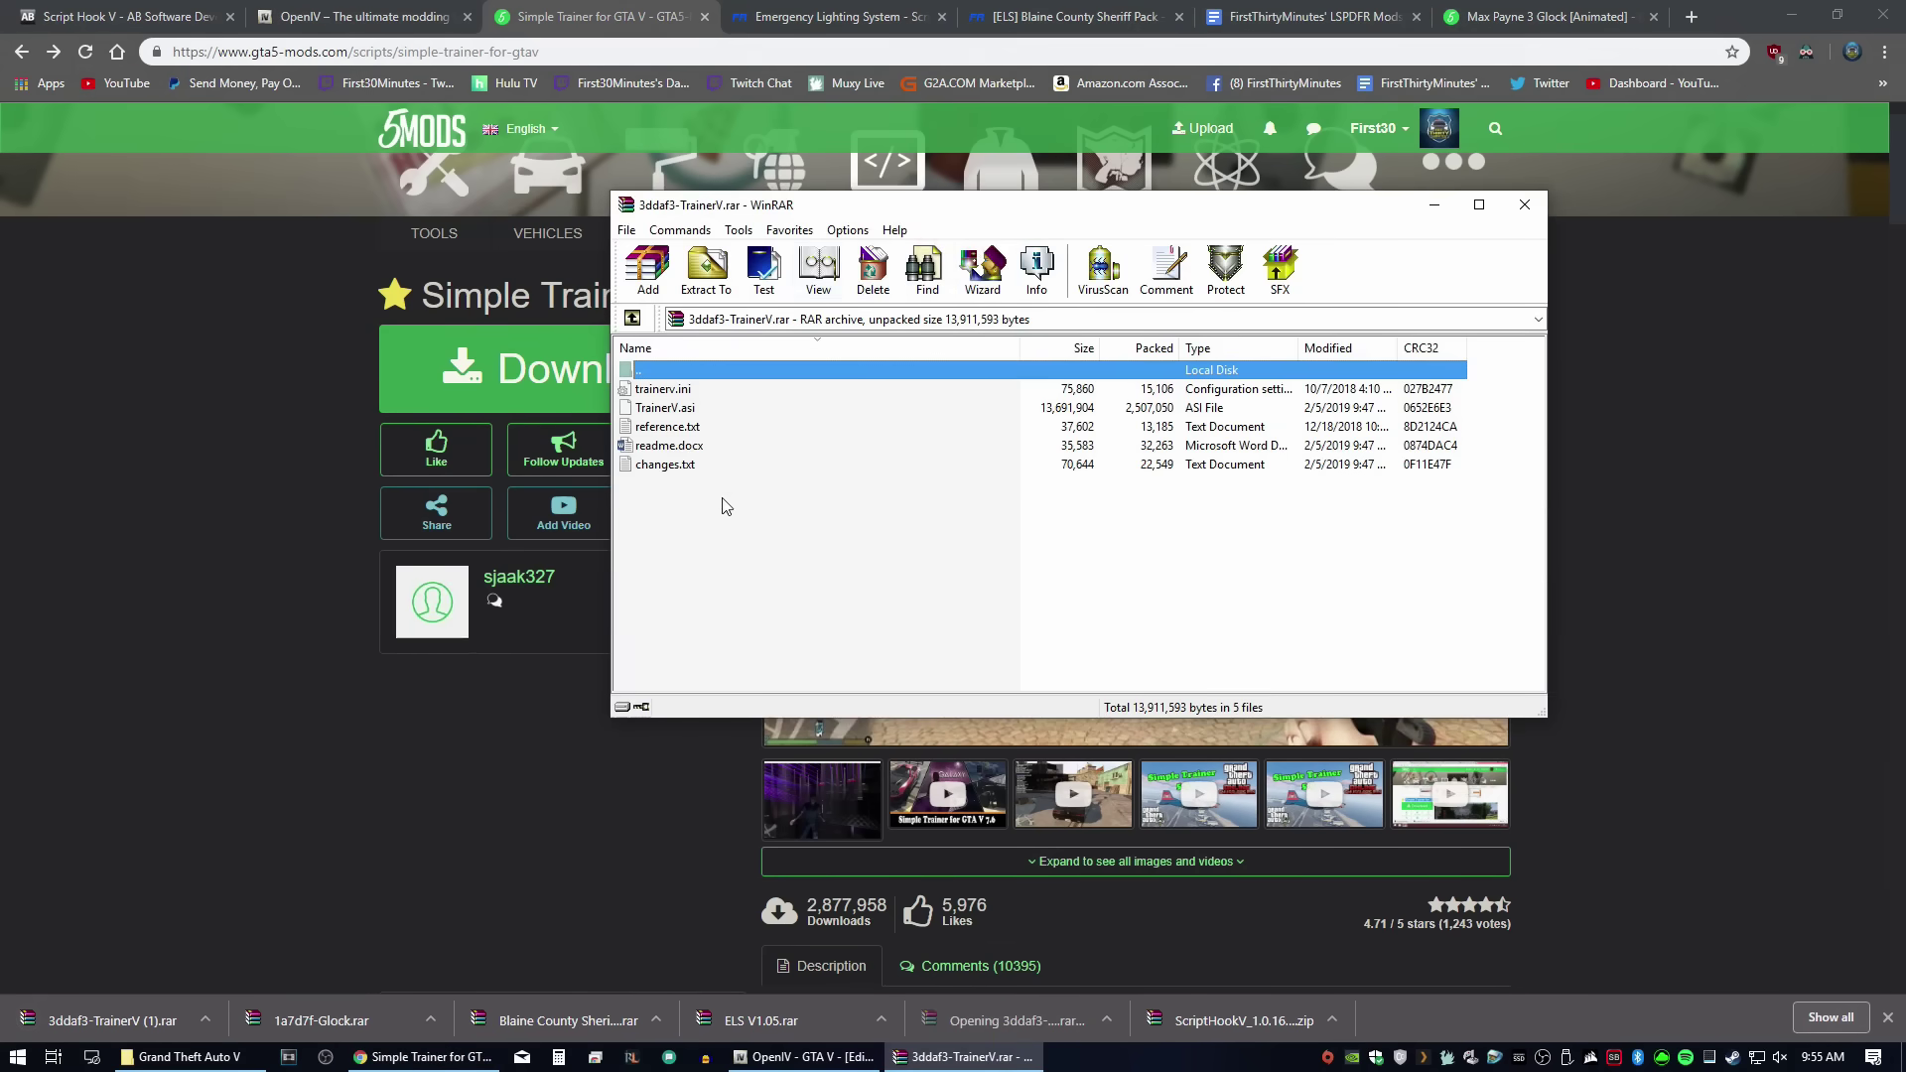
Step: Copy TrainerV.asi and trainerv.ini from the trainer archive into the Grand Theft Auto V folder
drag(973, 205, 1398, 202)
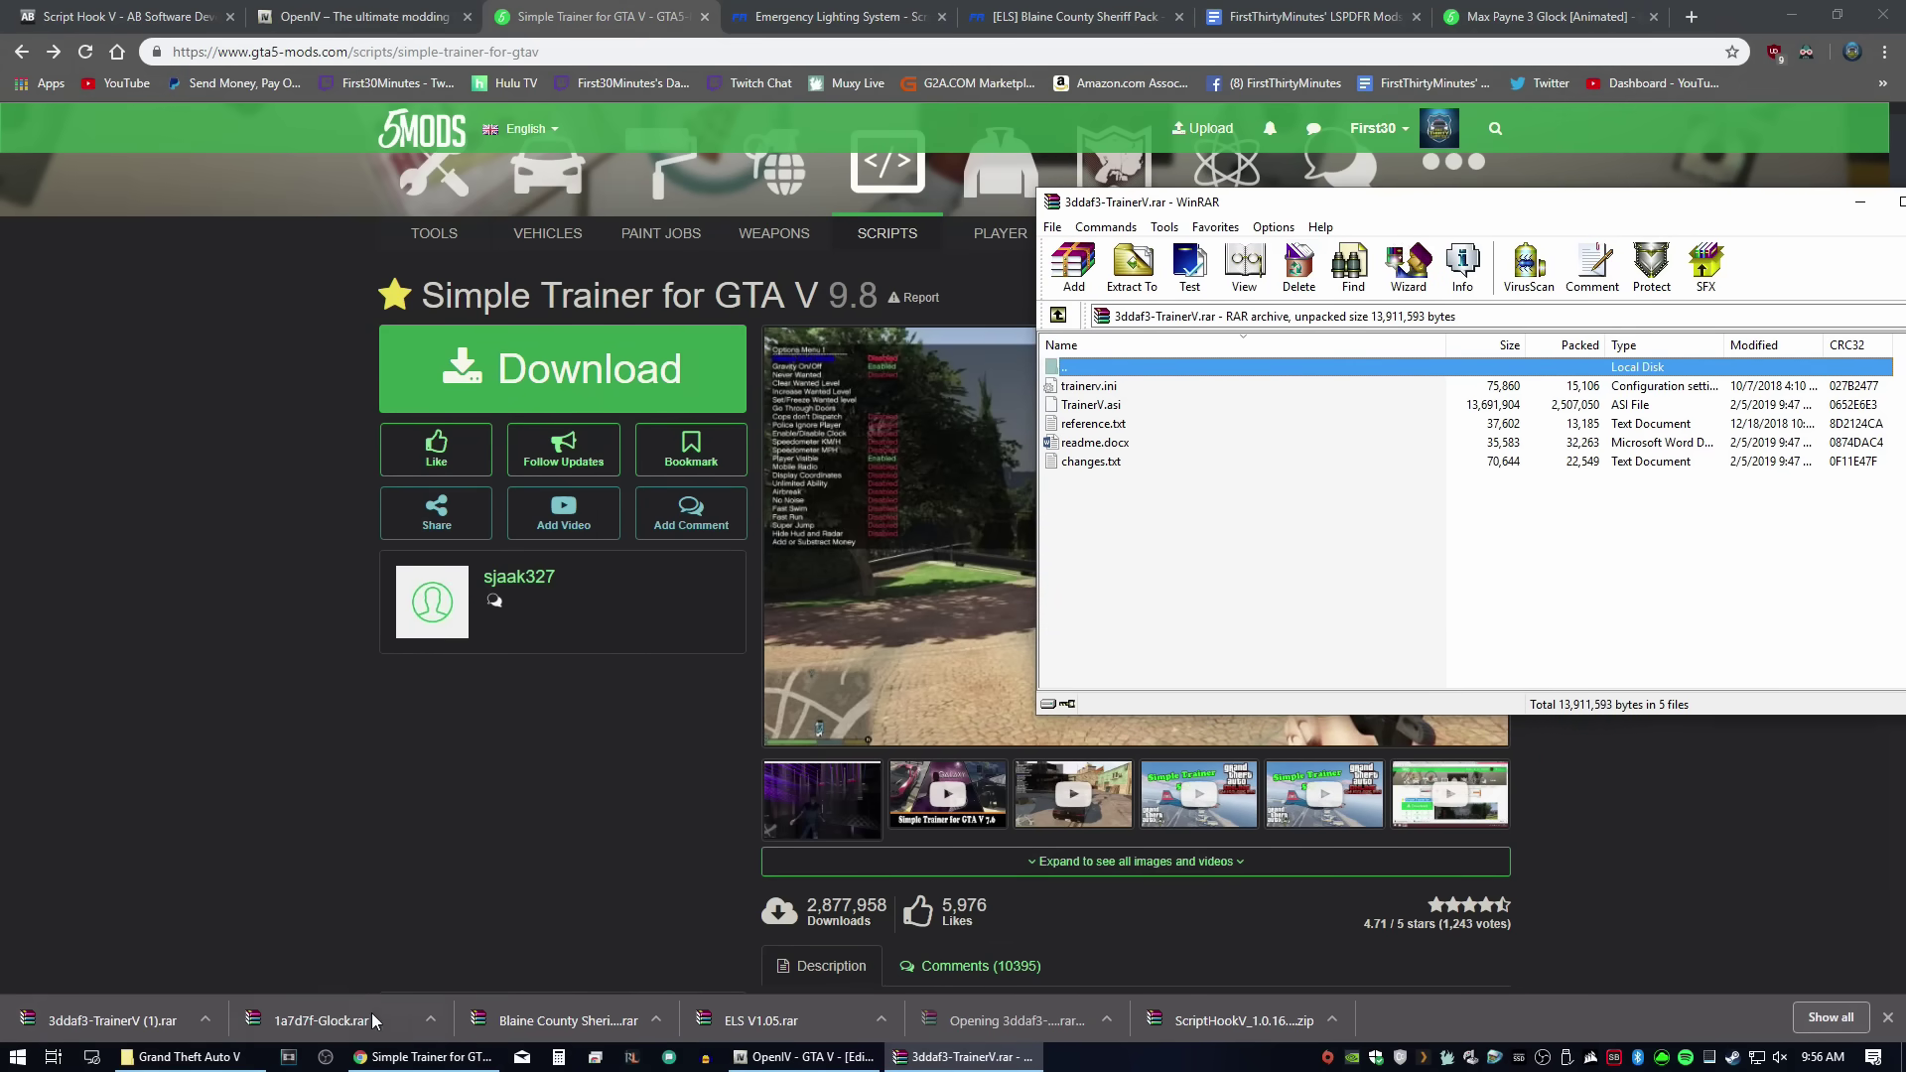
click(188, 1056)
drag(1154, 202, 1273, 187)
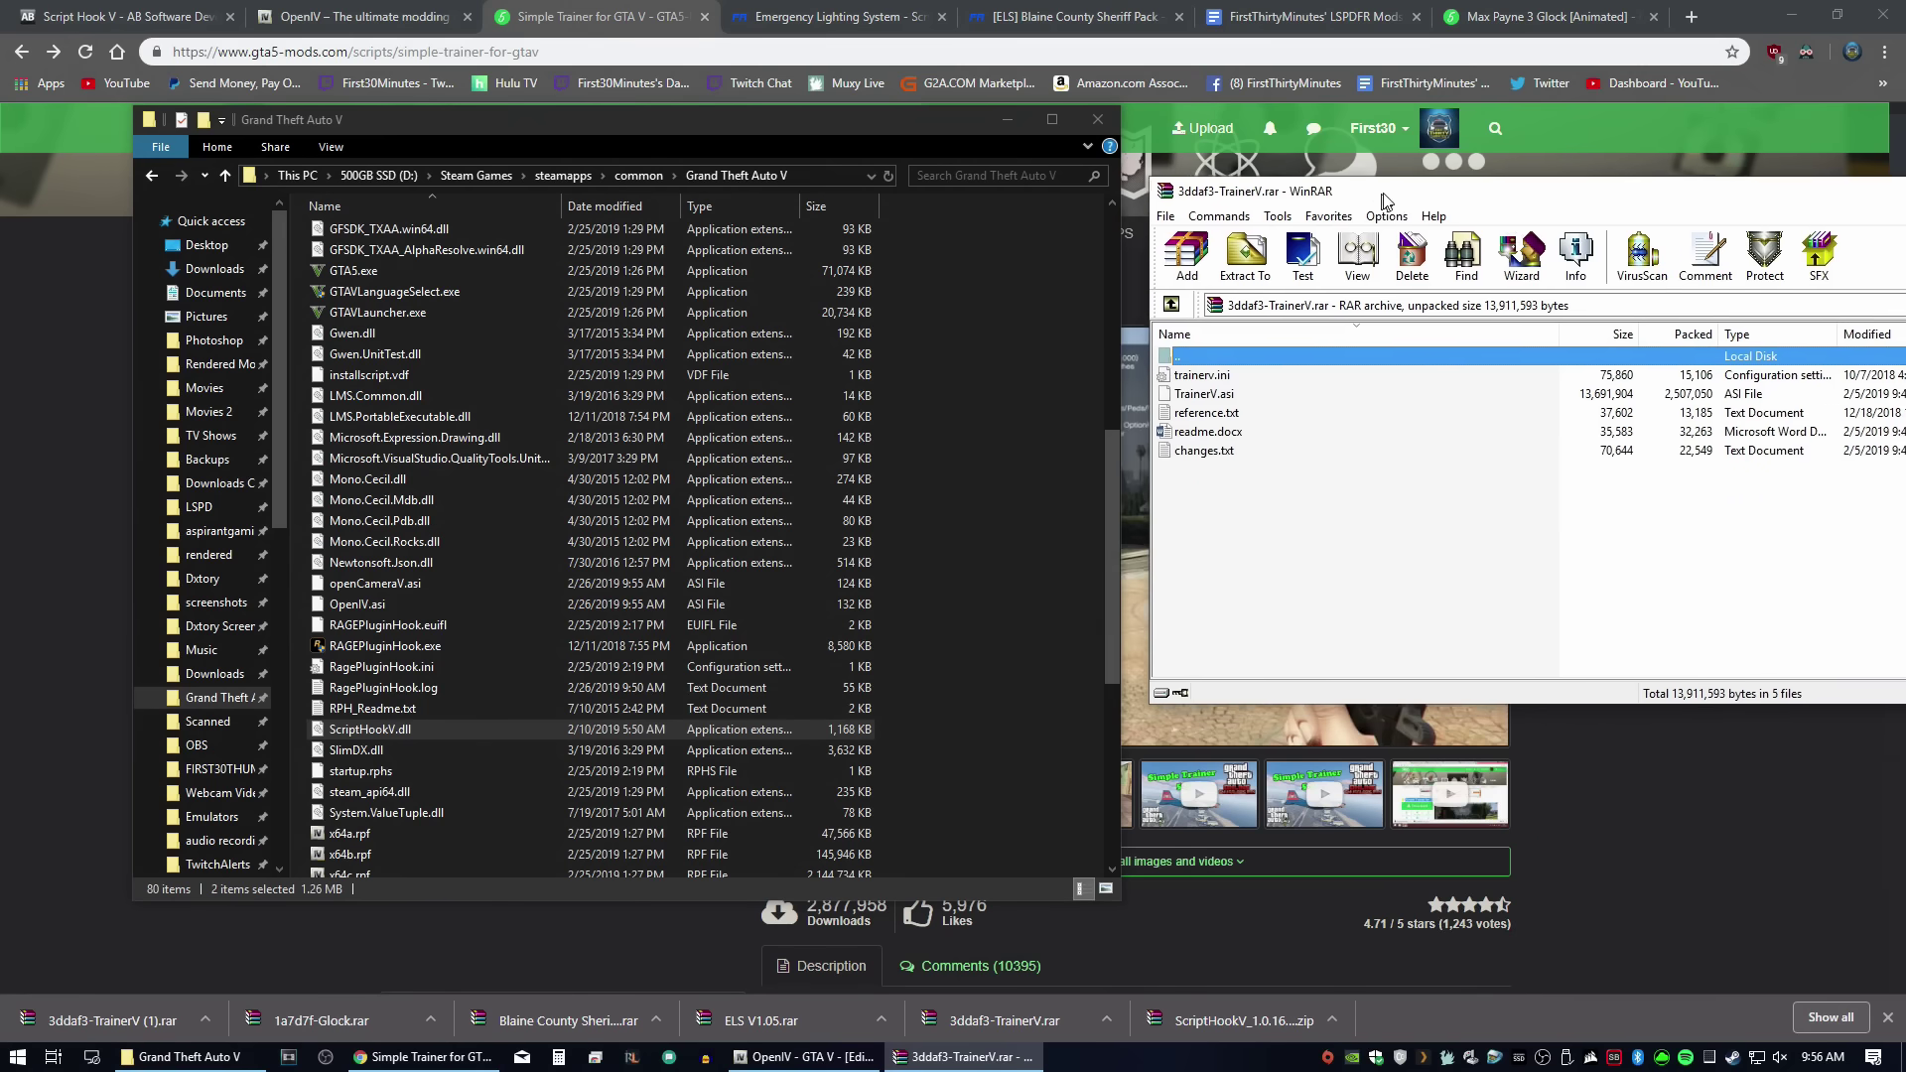
click(1249, 369)
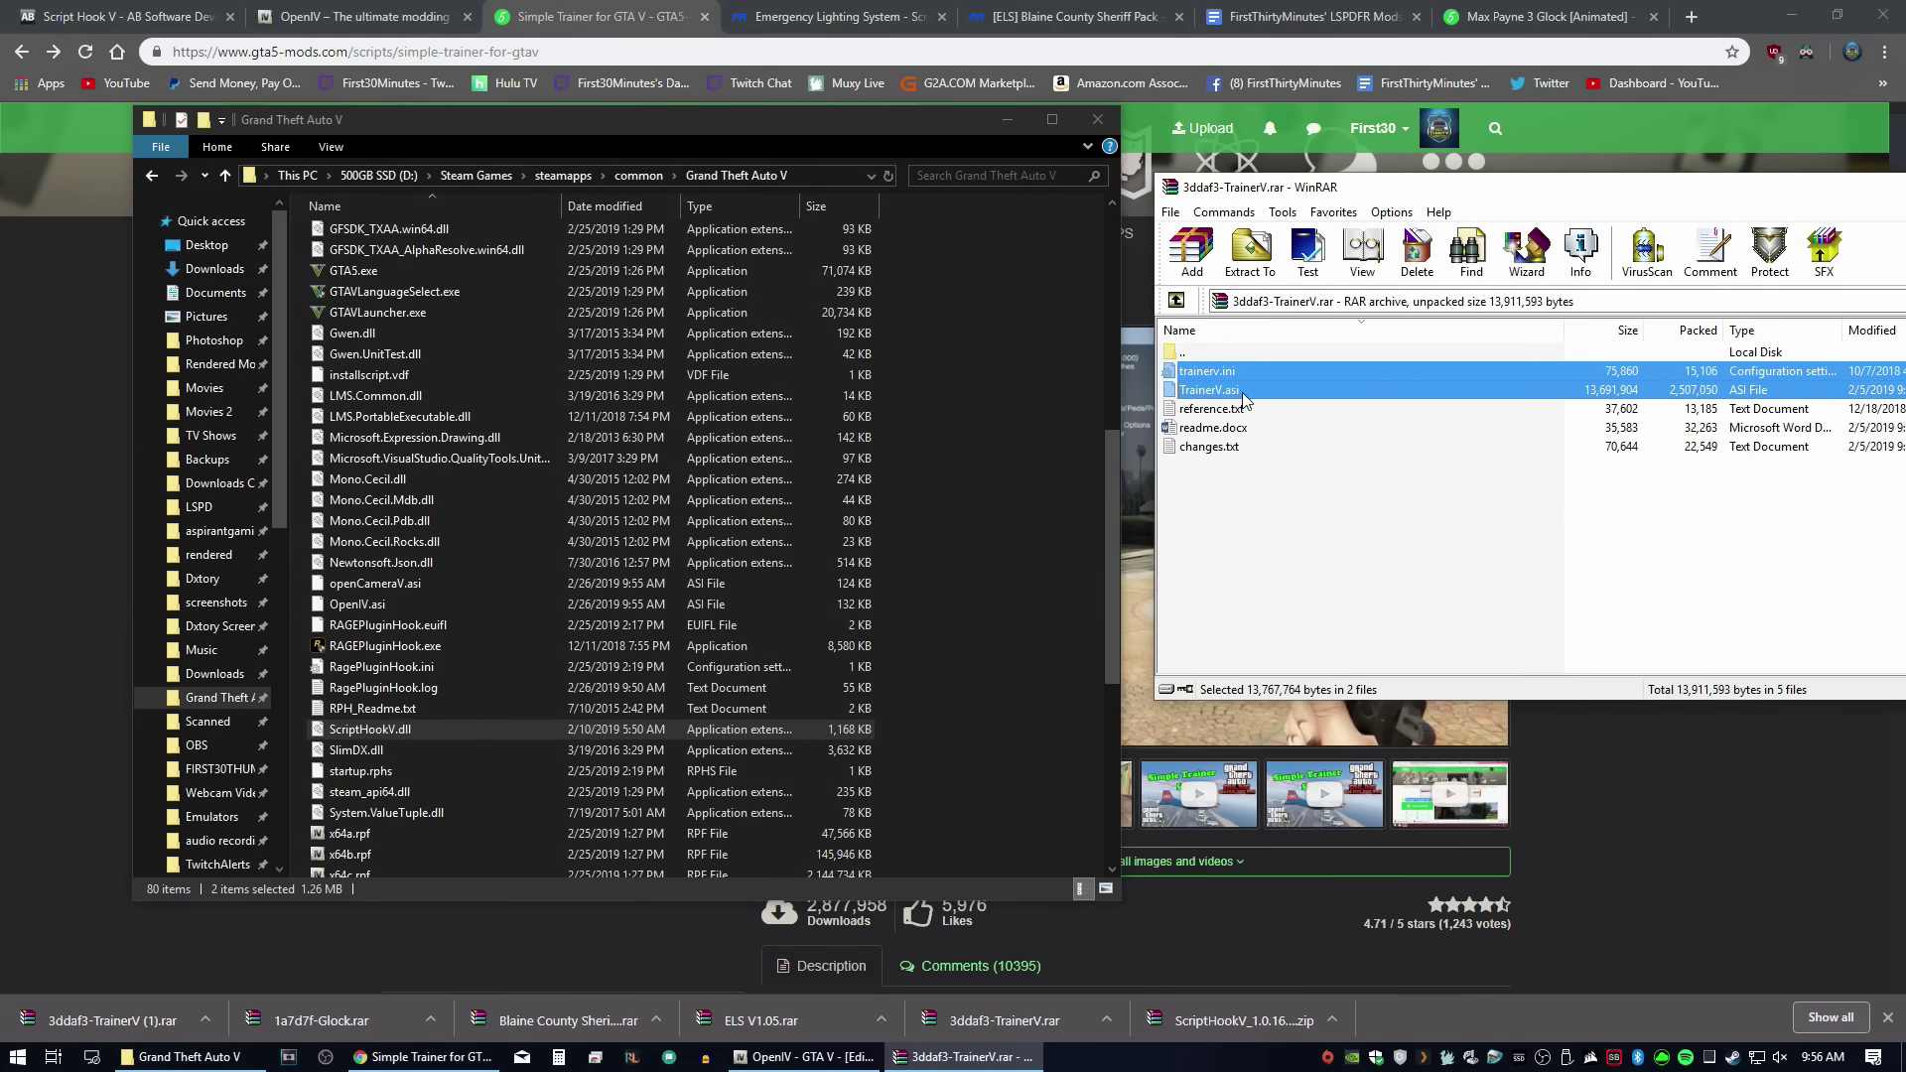
drag(1241, 389, 300, 558)
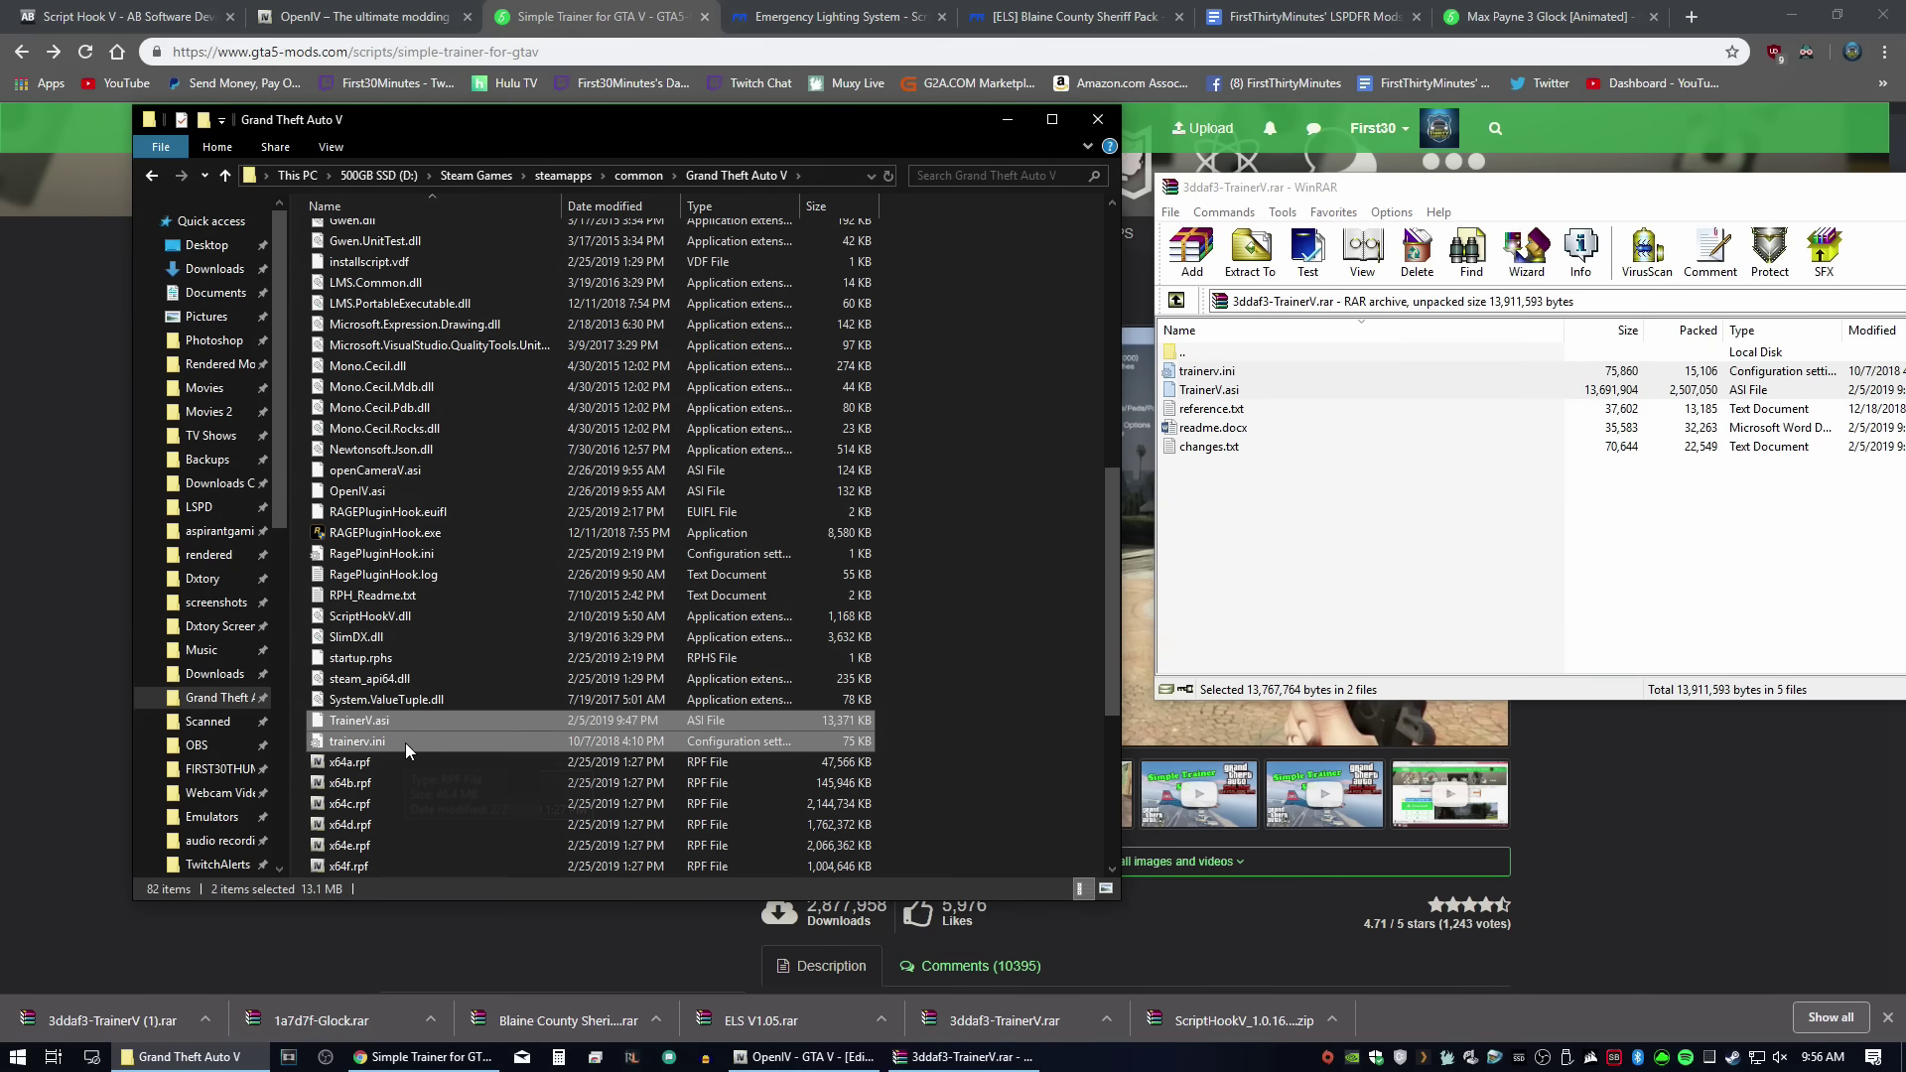
click(405, 742)
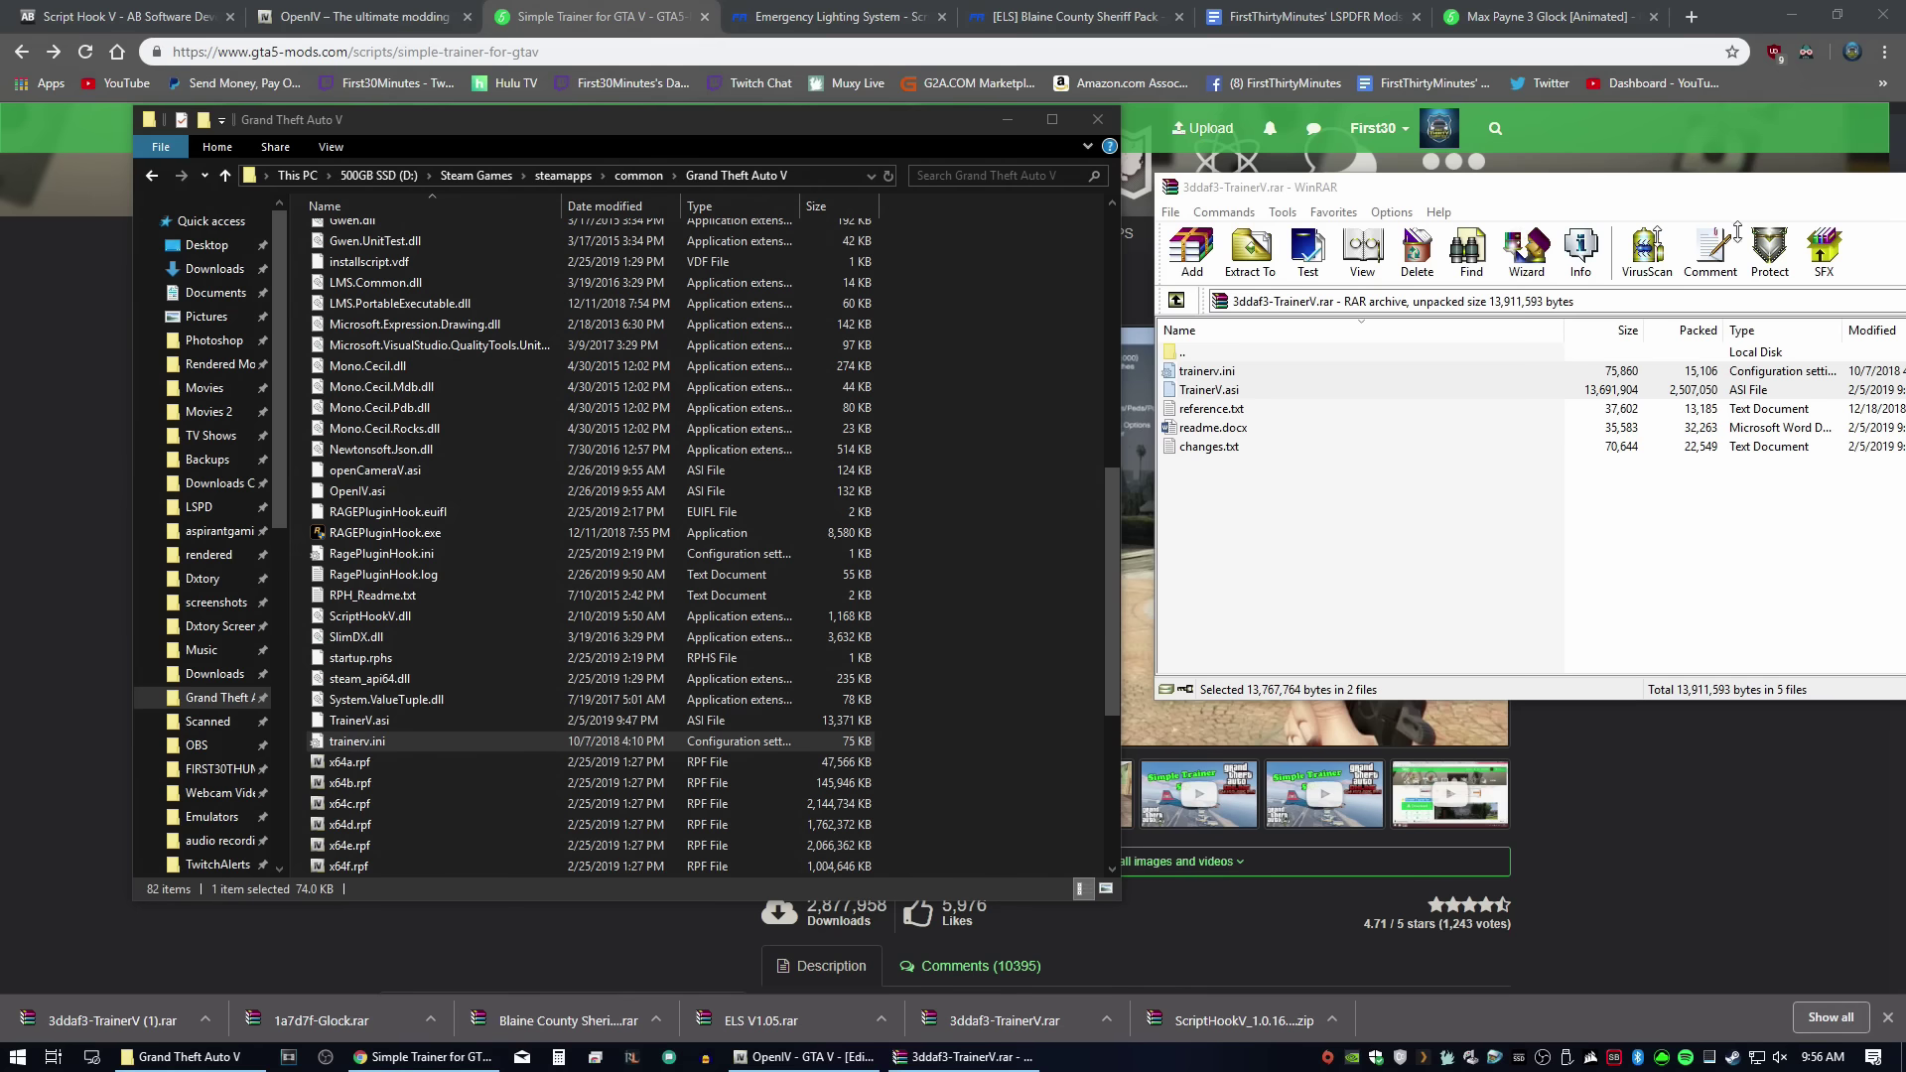
Step: Open trainerv.ini in Notepad and set KeyBindingsDisabled and Speed_M to 1
double_click(357, 742)
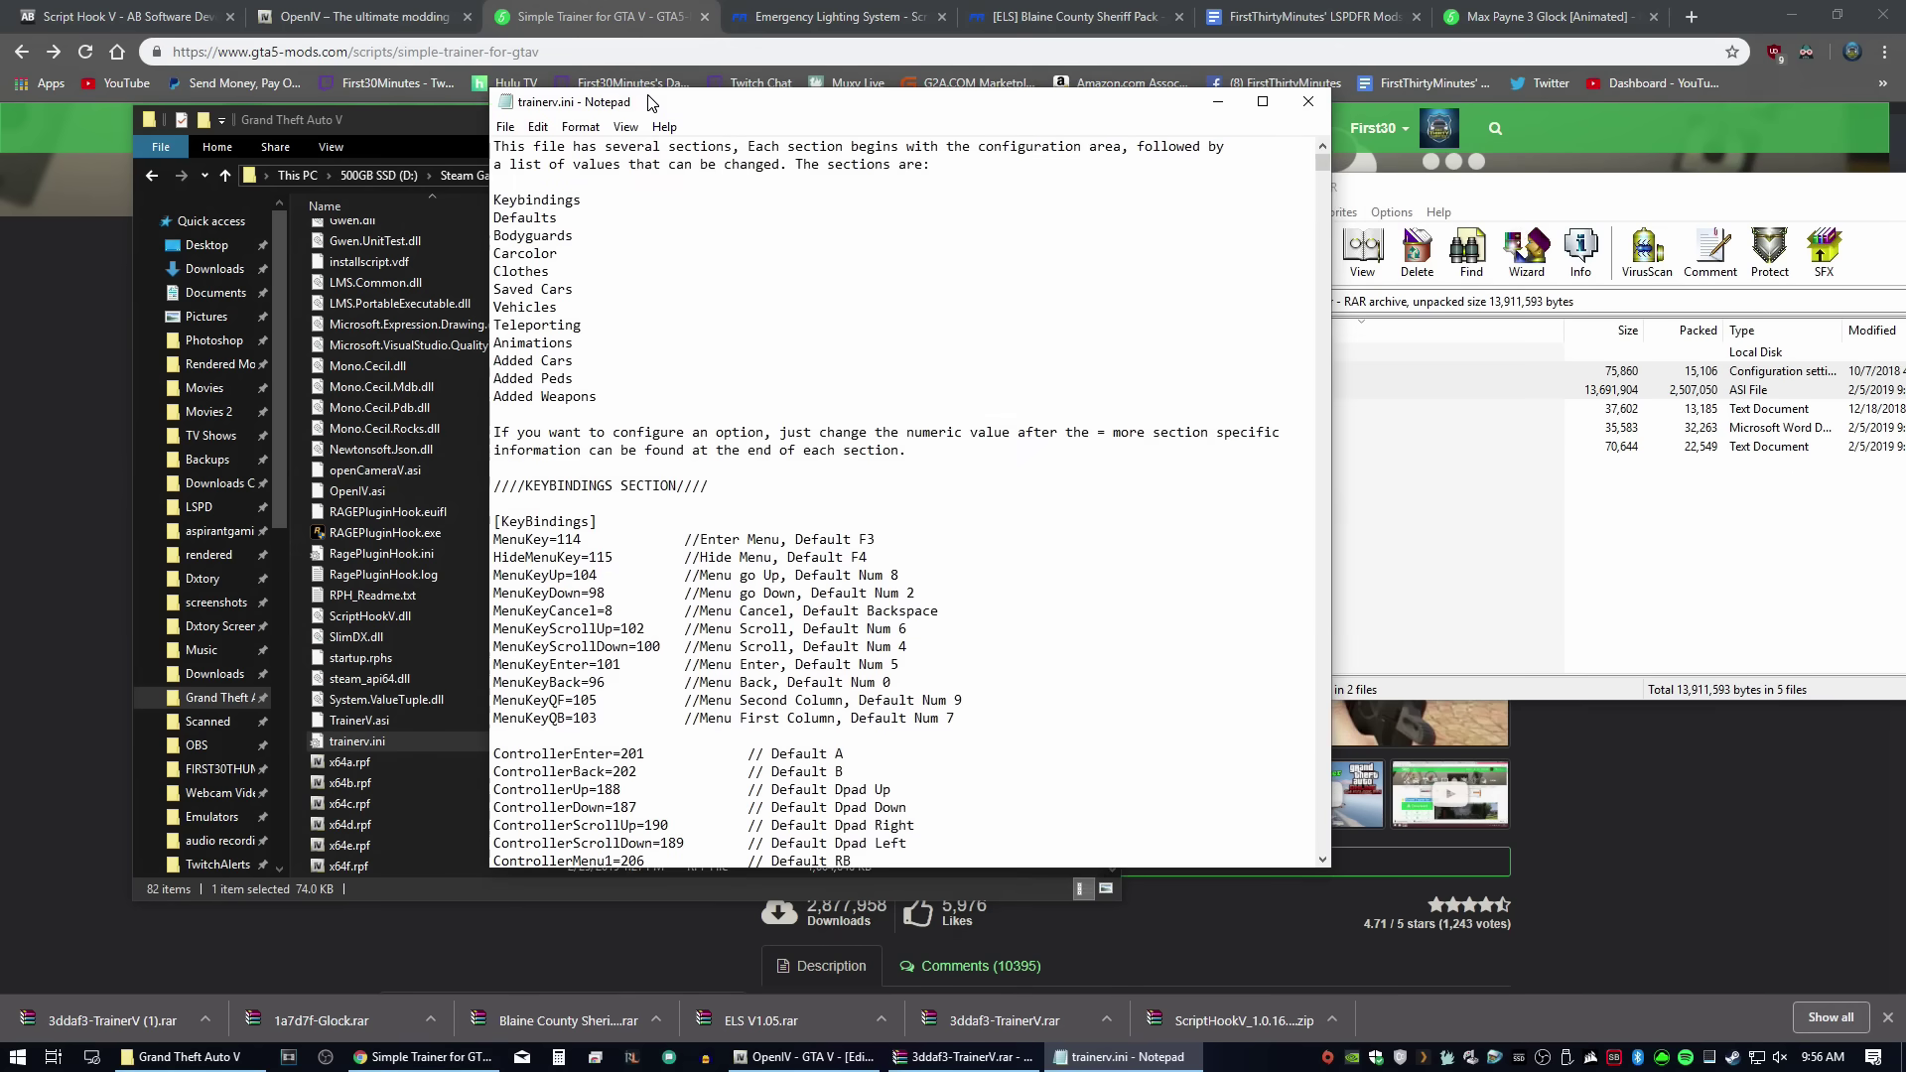
key(ctrl+f)
text(l)
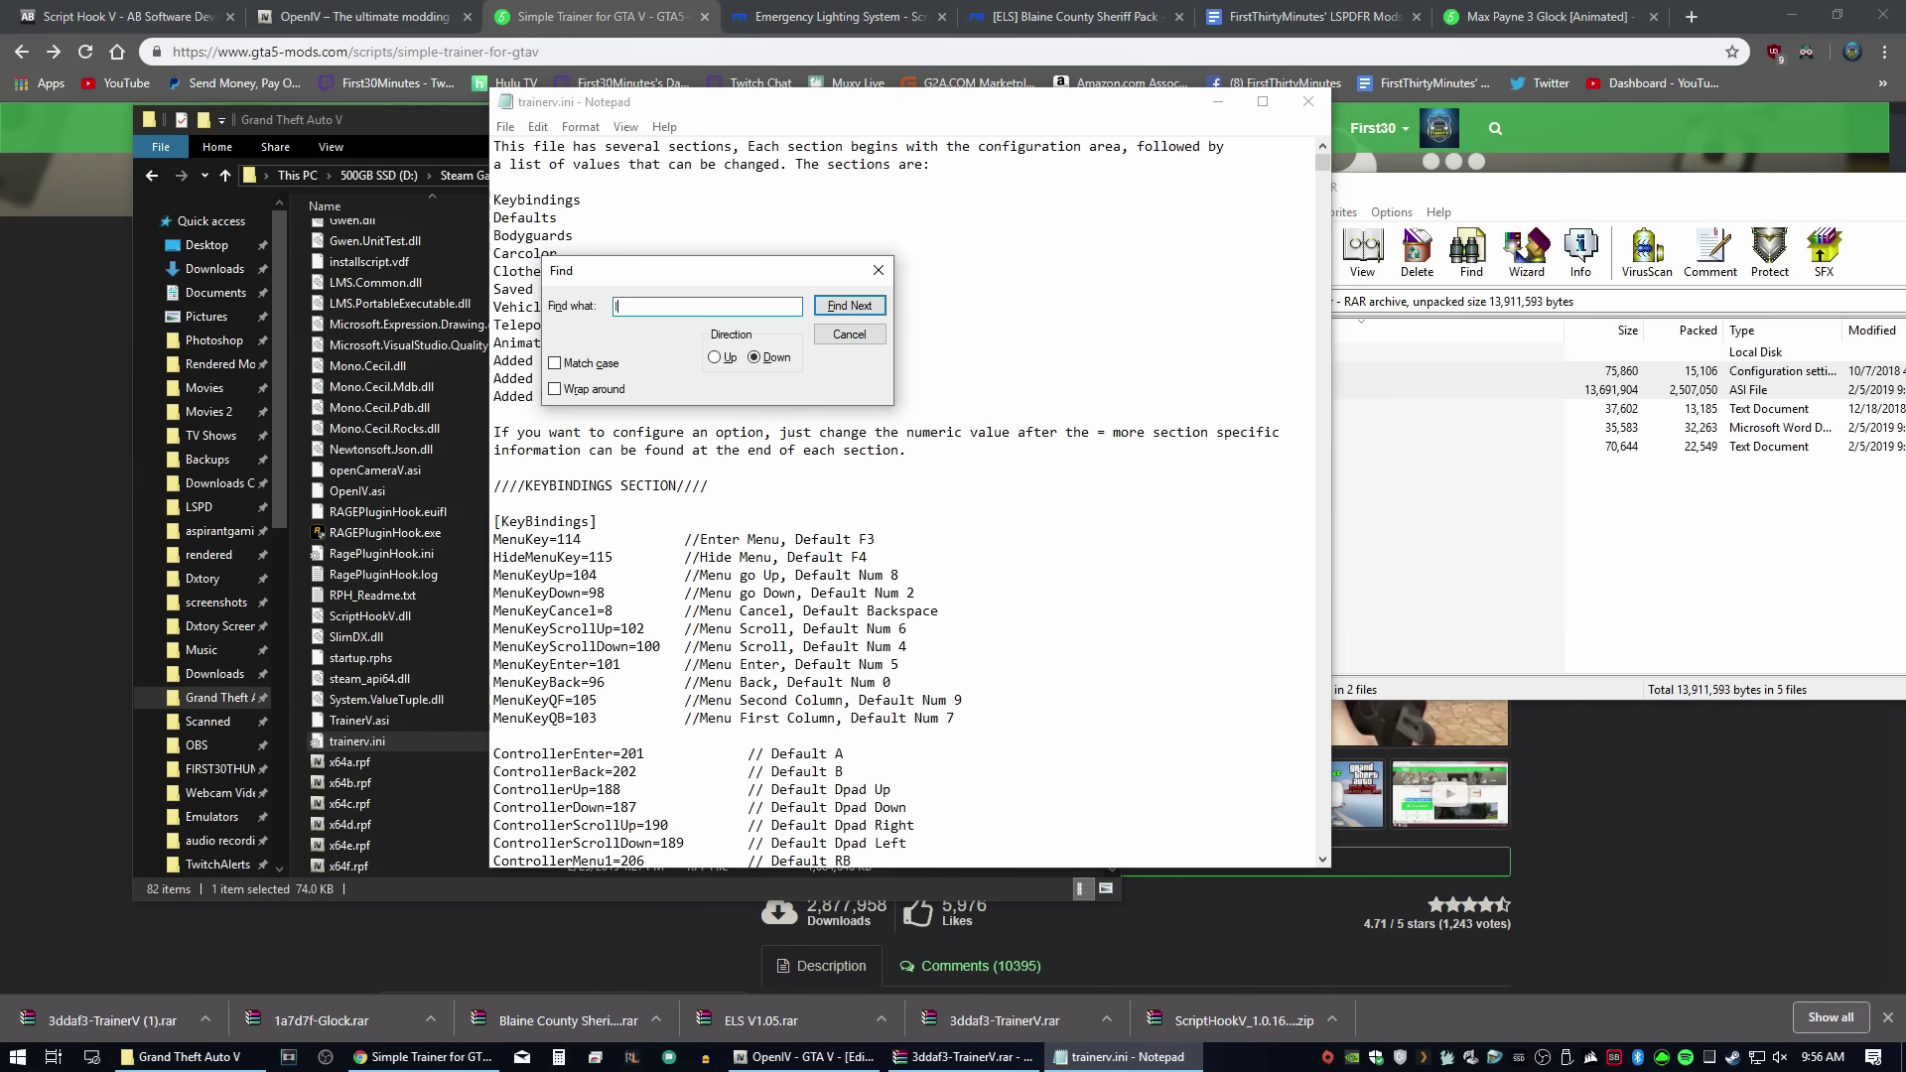
text(ekey)
key(Return)
key(Return)
key(Return)
key(Return)
key(Return)
text(binding)
click(852, 302)
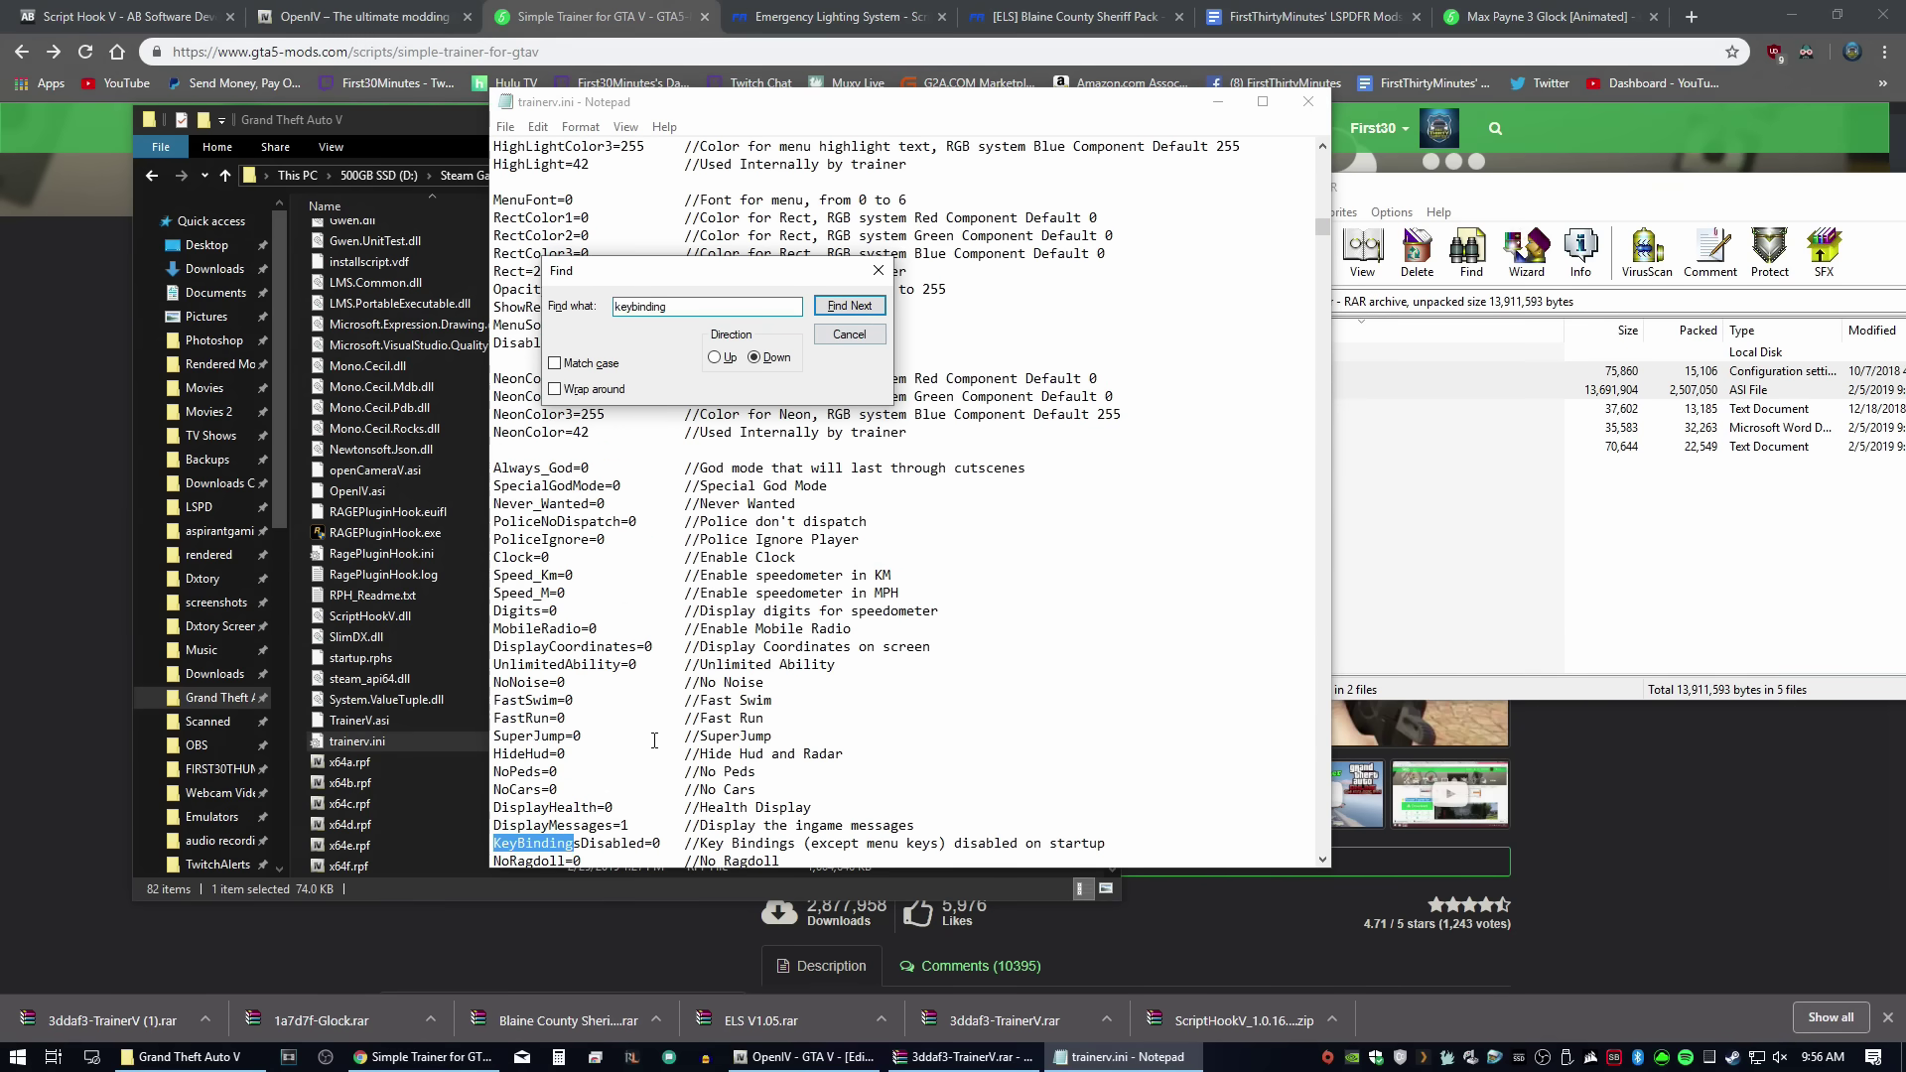
click(661, 843)
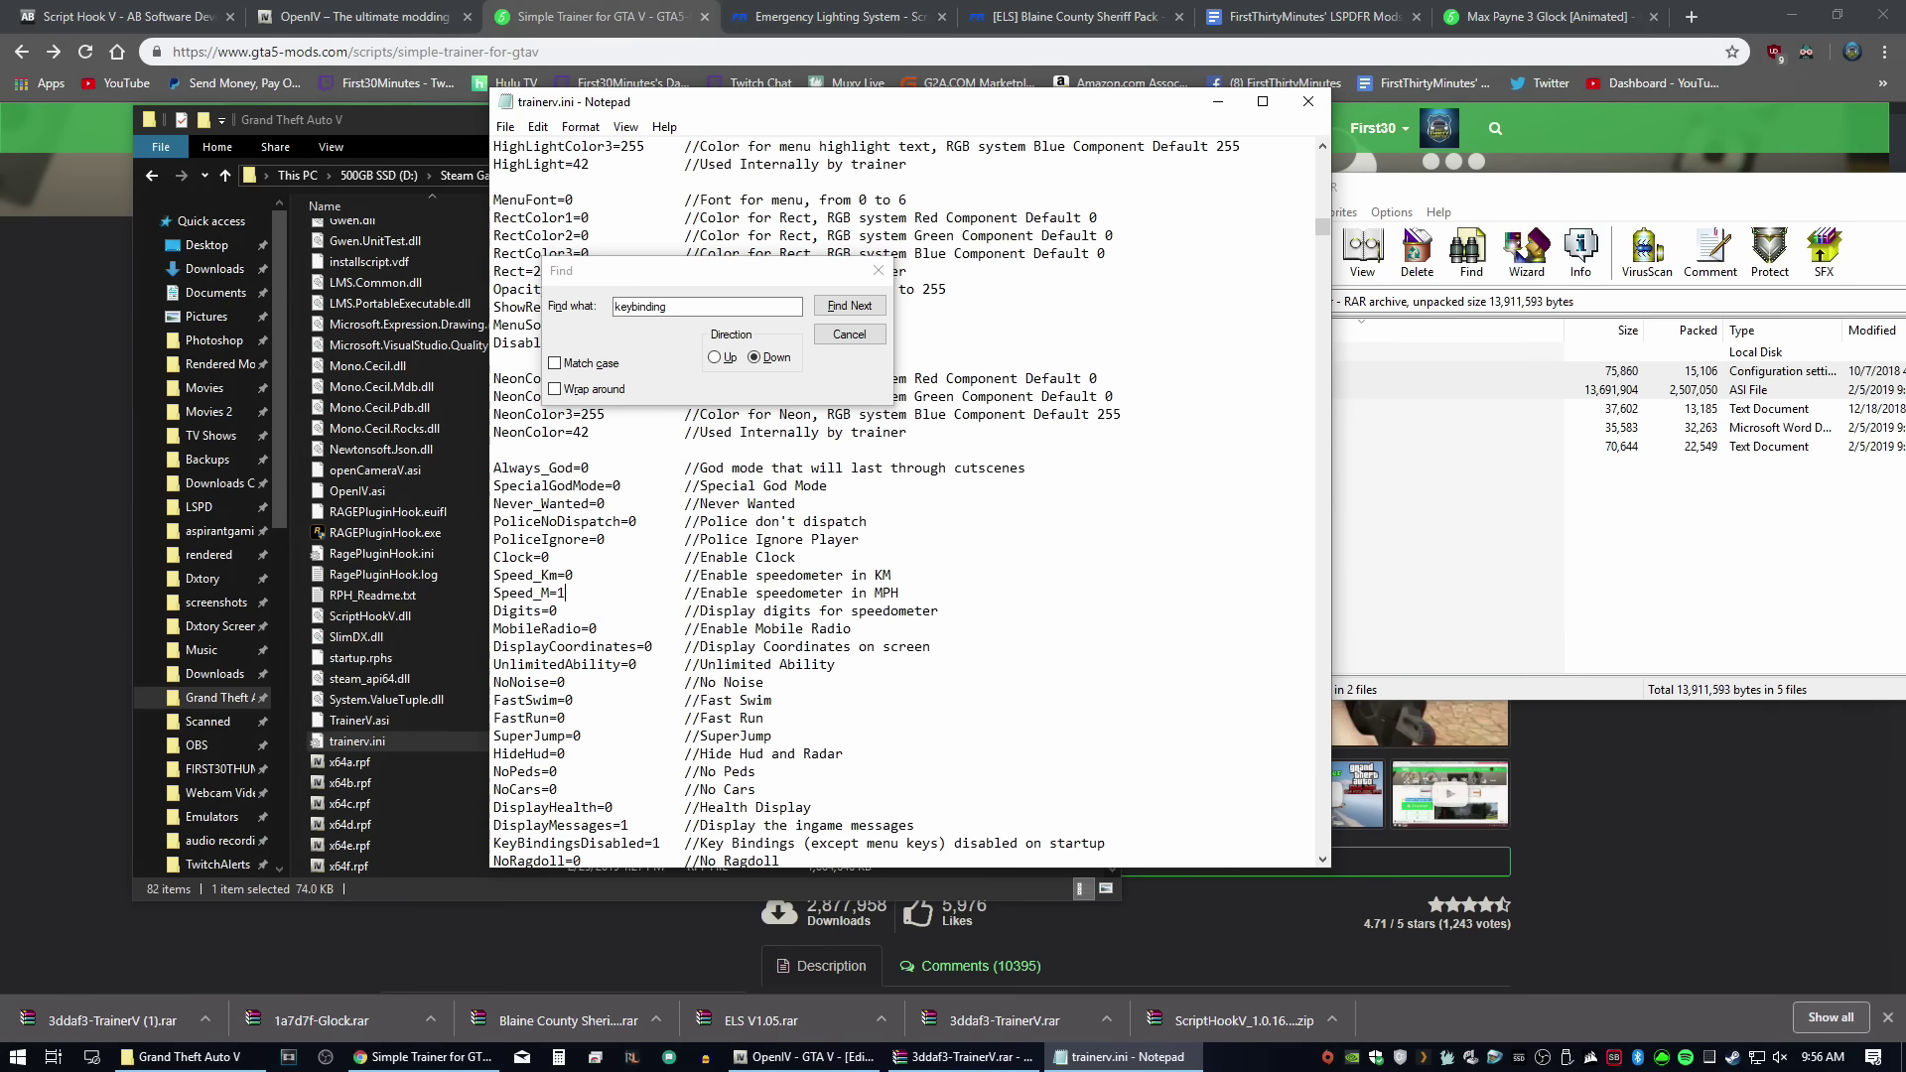
Step: Save trainerv.ini, then close Notepad and the trainer archive
click(820, 337)
click(506, 127)
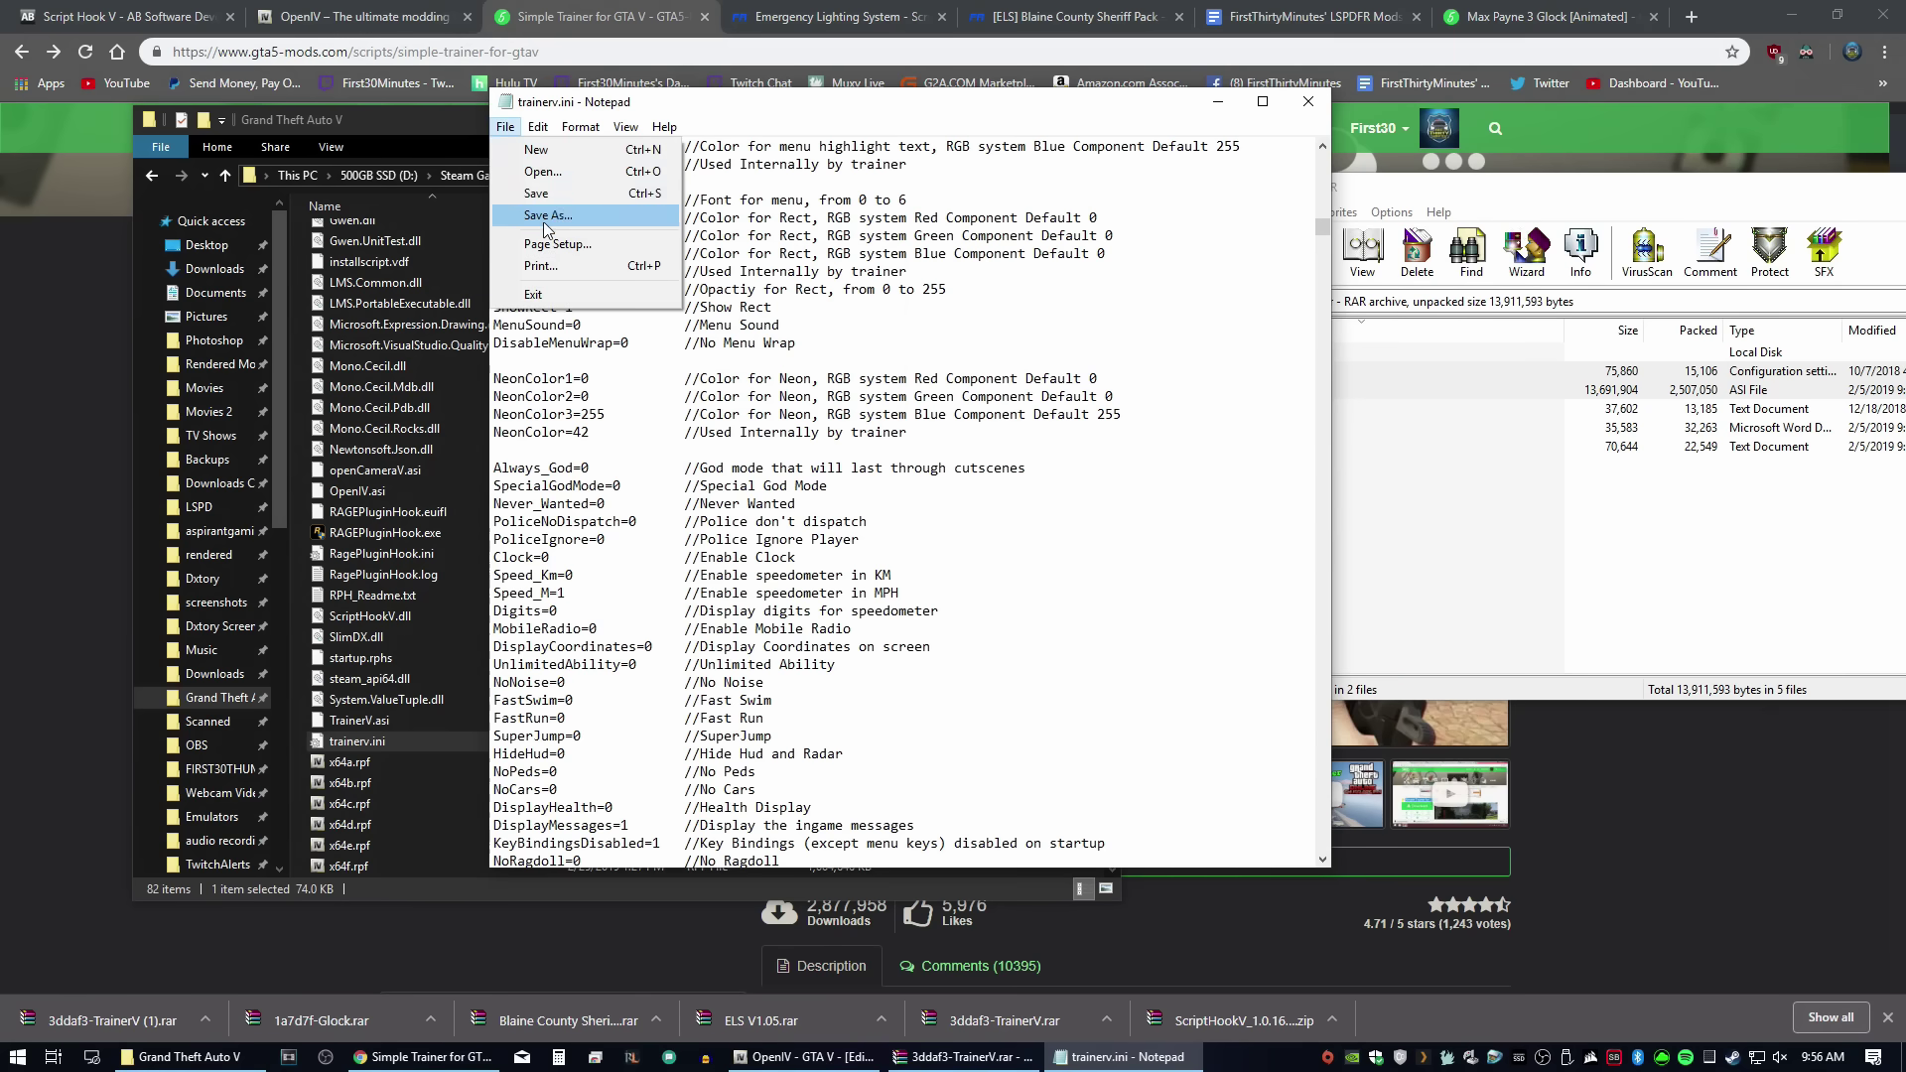
click(536, 192)
click(1309, 101)
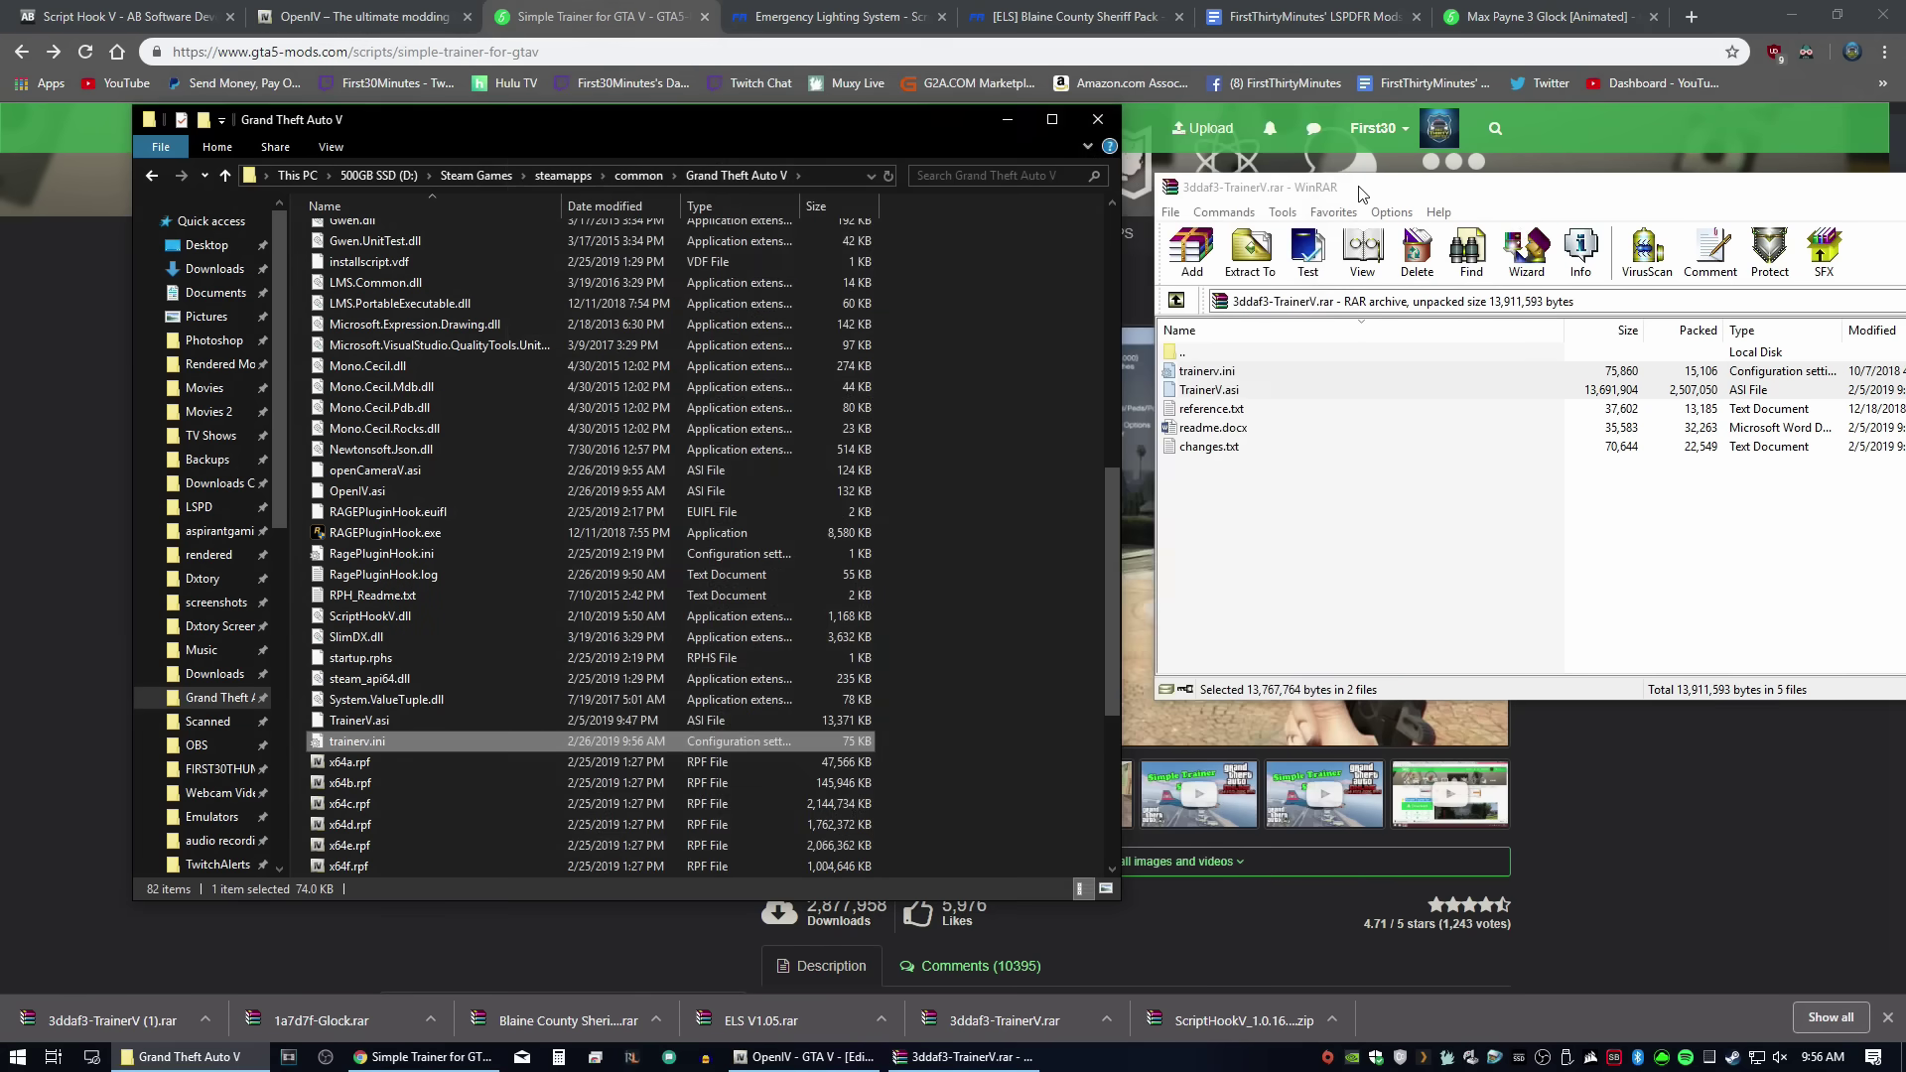
click(1360, 193)
click(1504, 198)
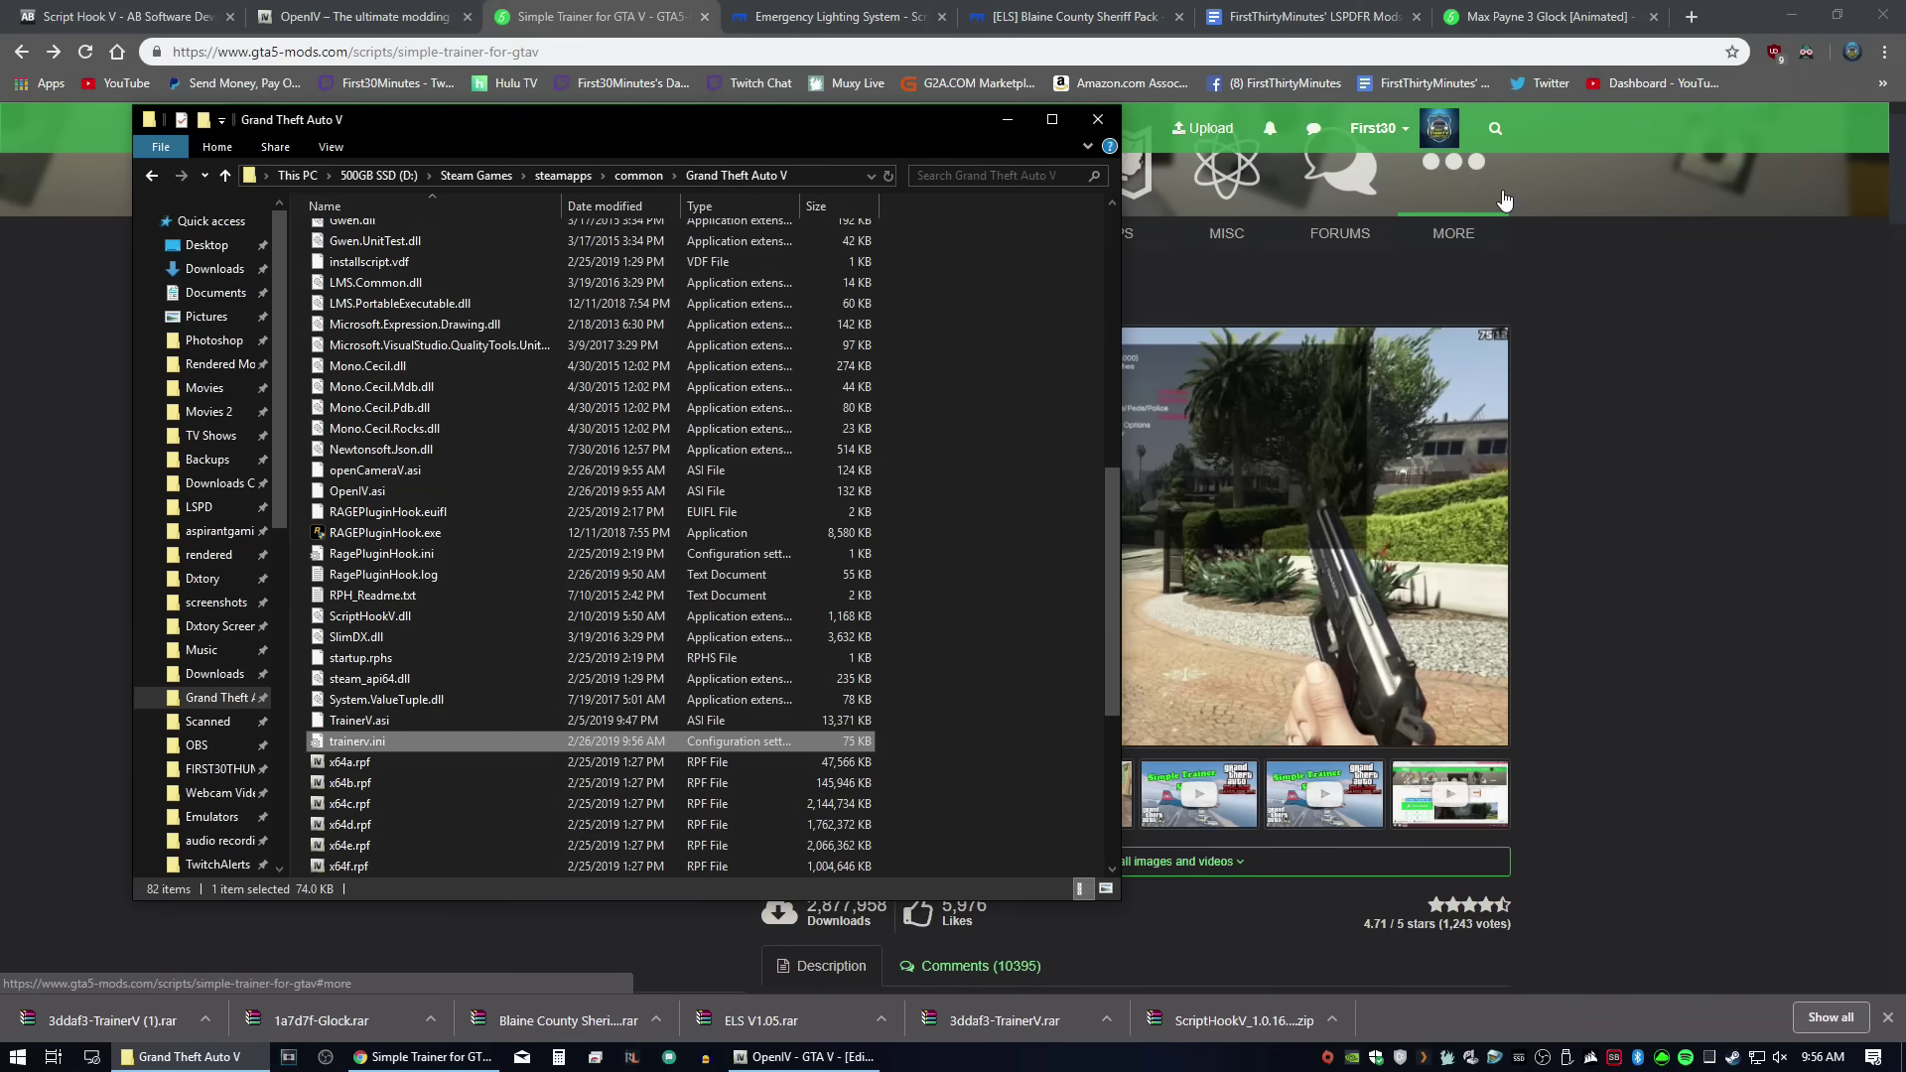
click(1725, 428)
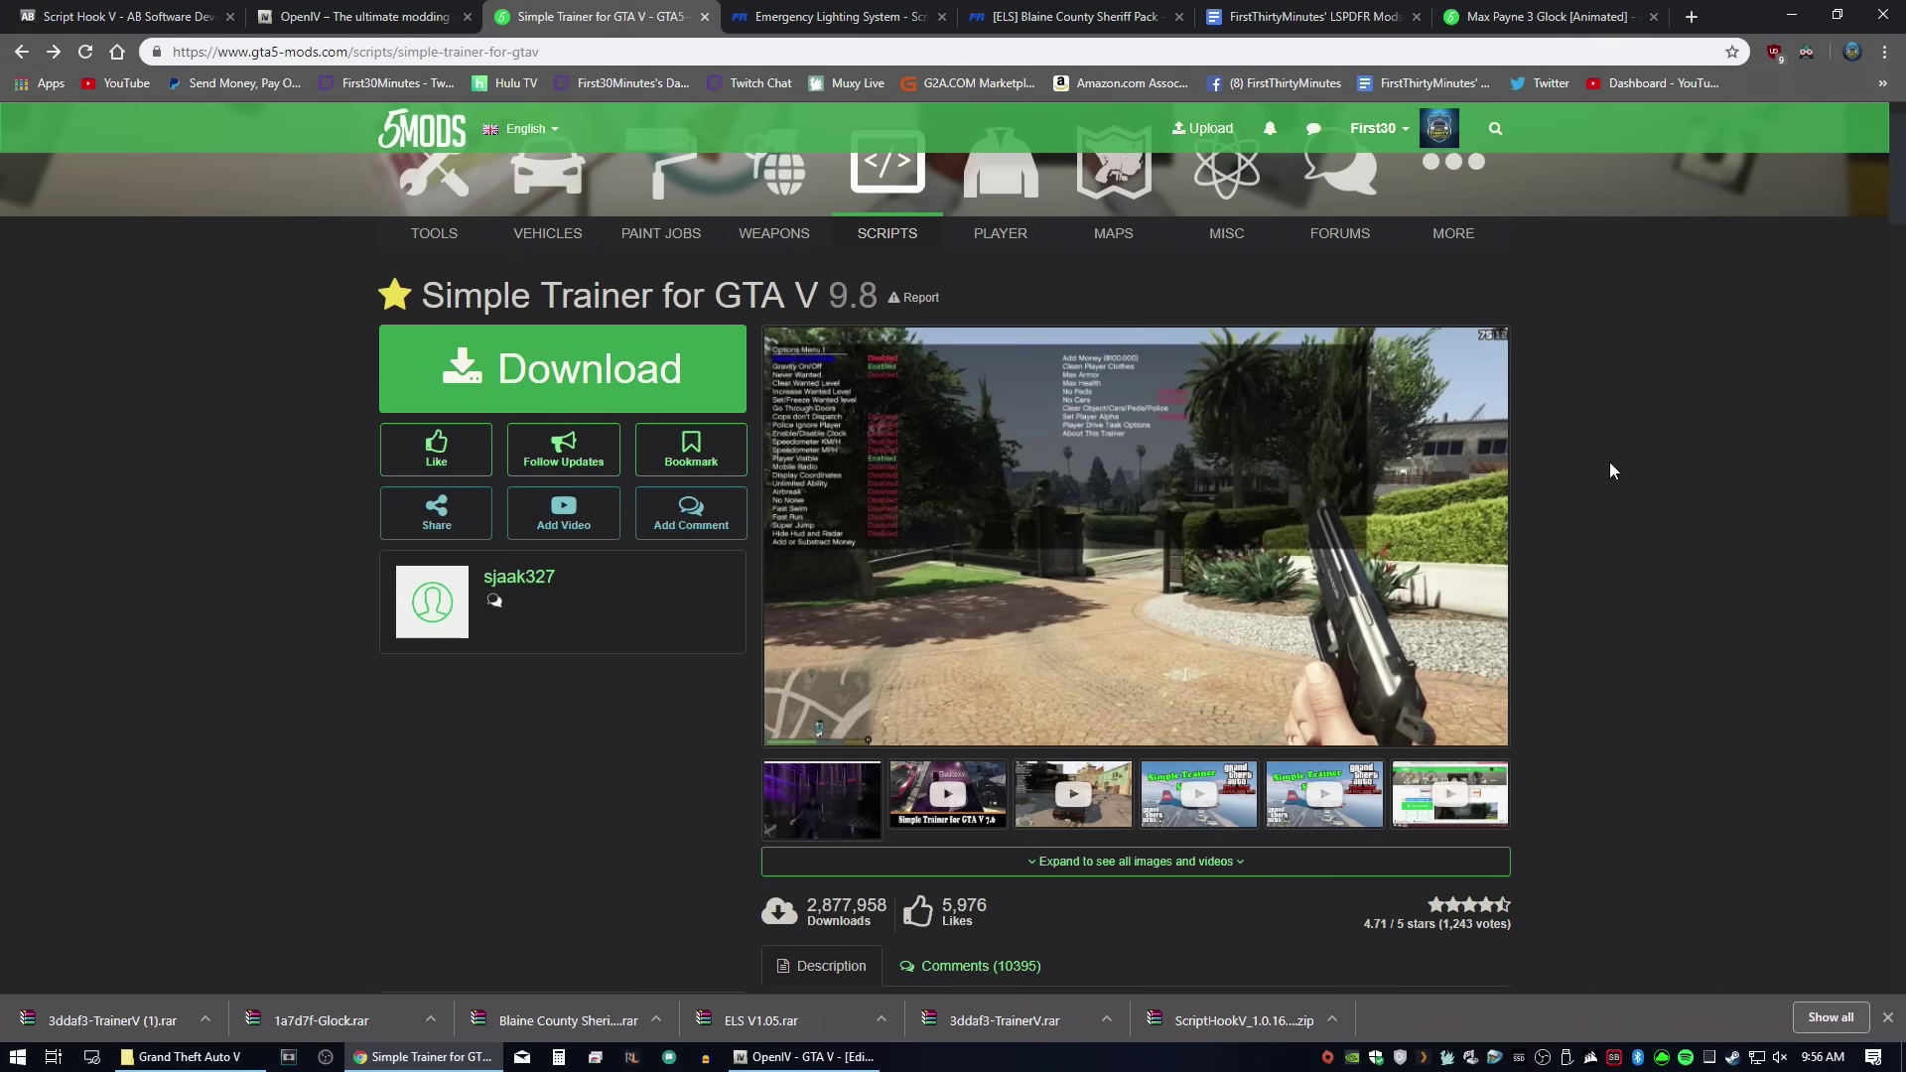
Step: Open ELS V1.05.rar and browse to INSTALLATION FILES\Grand Theft Auto V
key(ctrl+Tab)
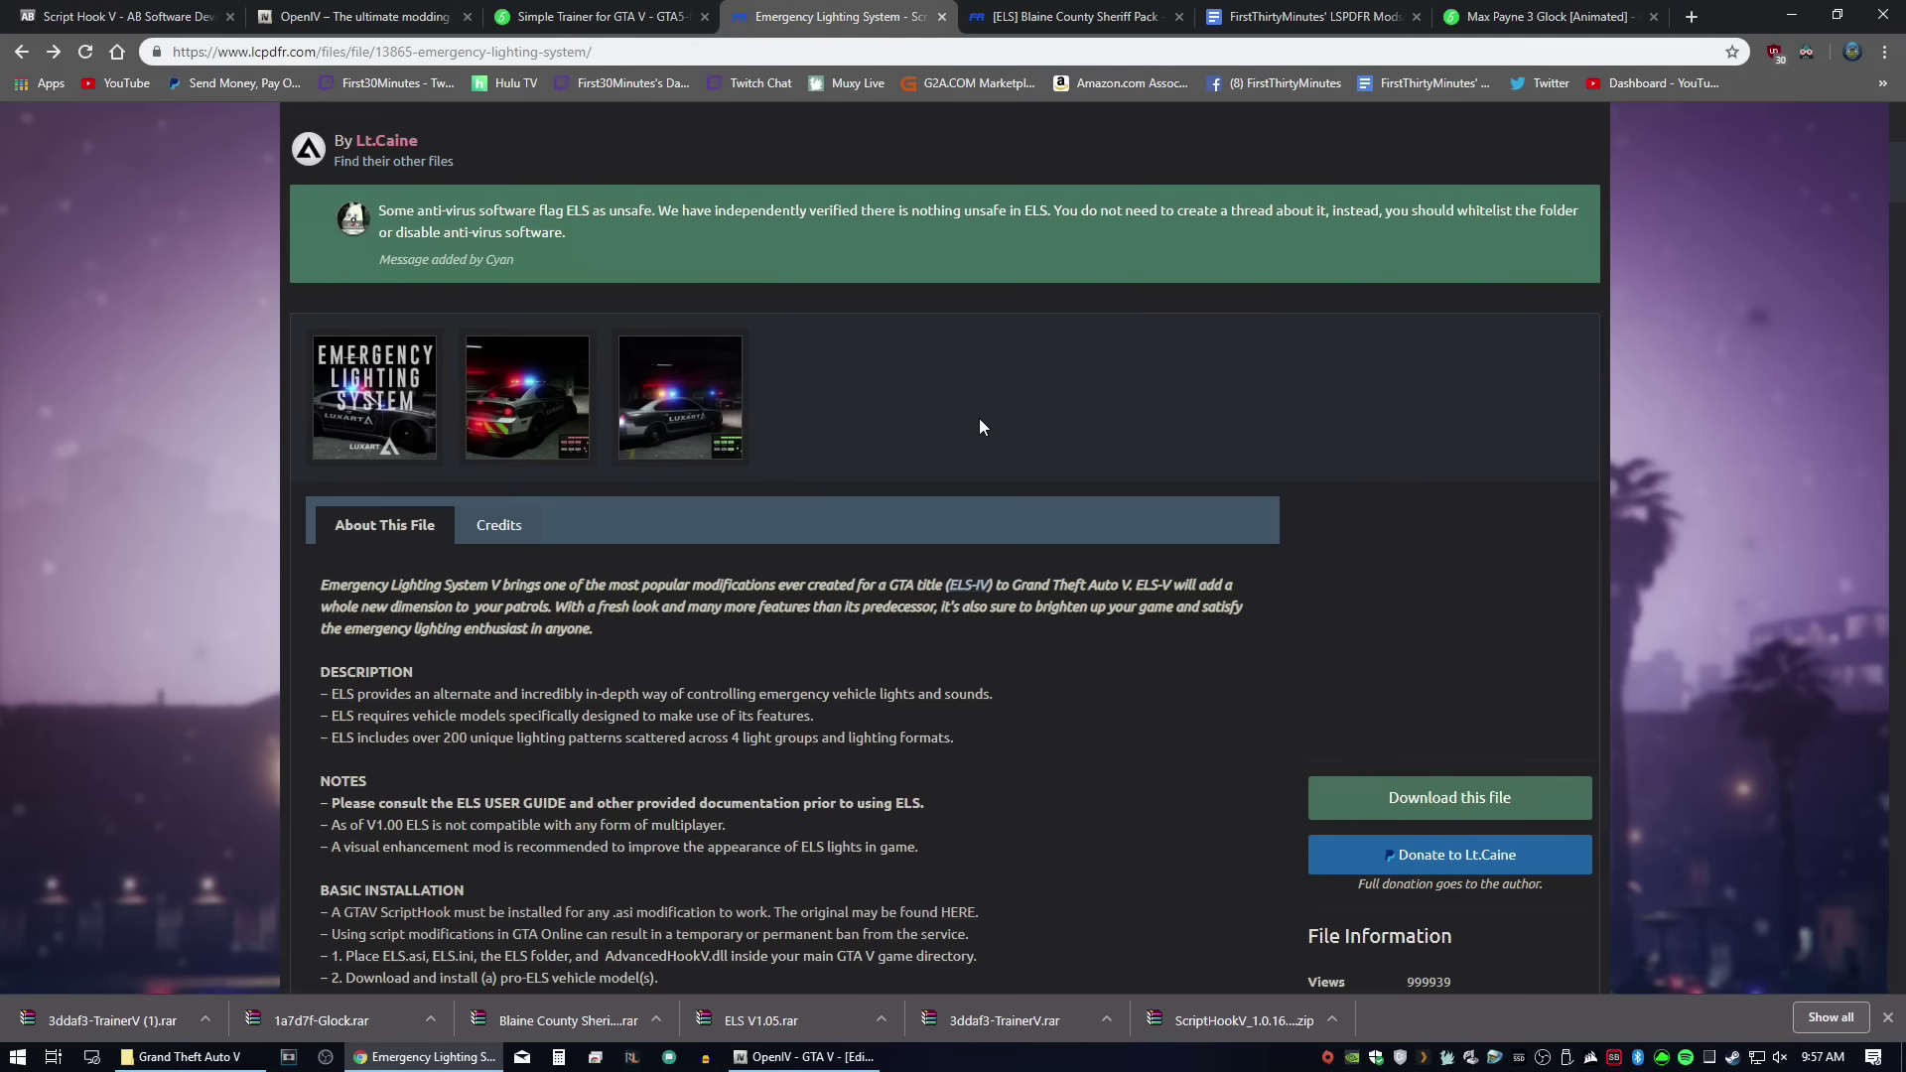
scroll(978, 419, down, 2)
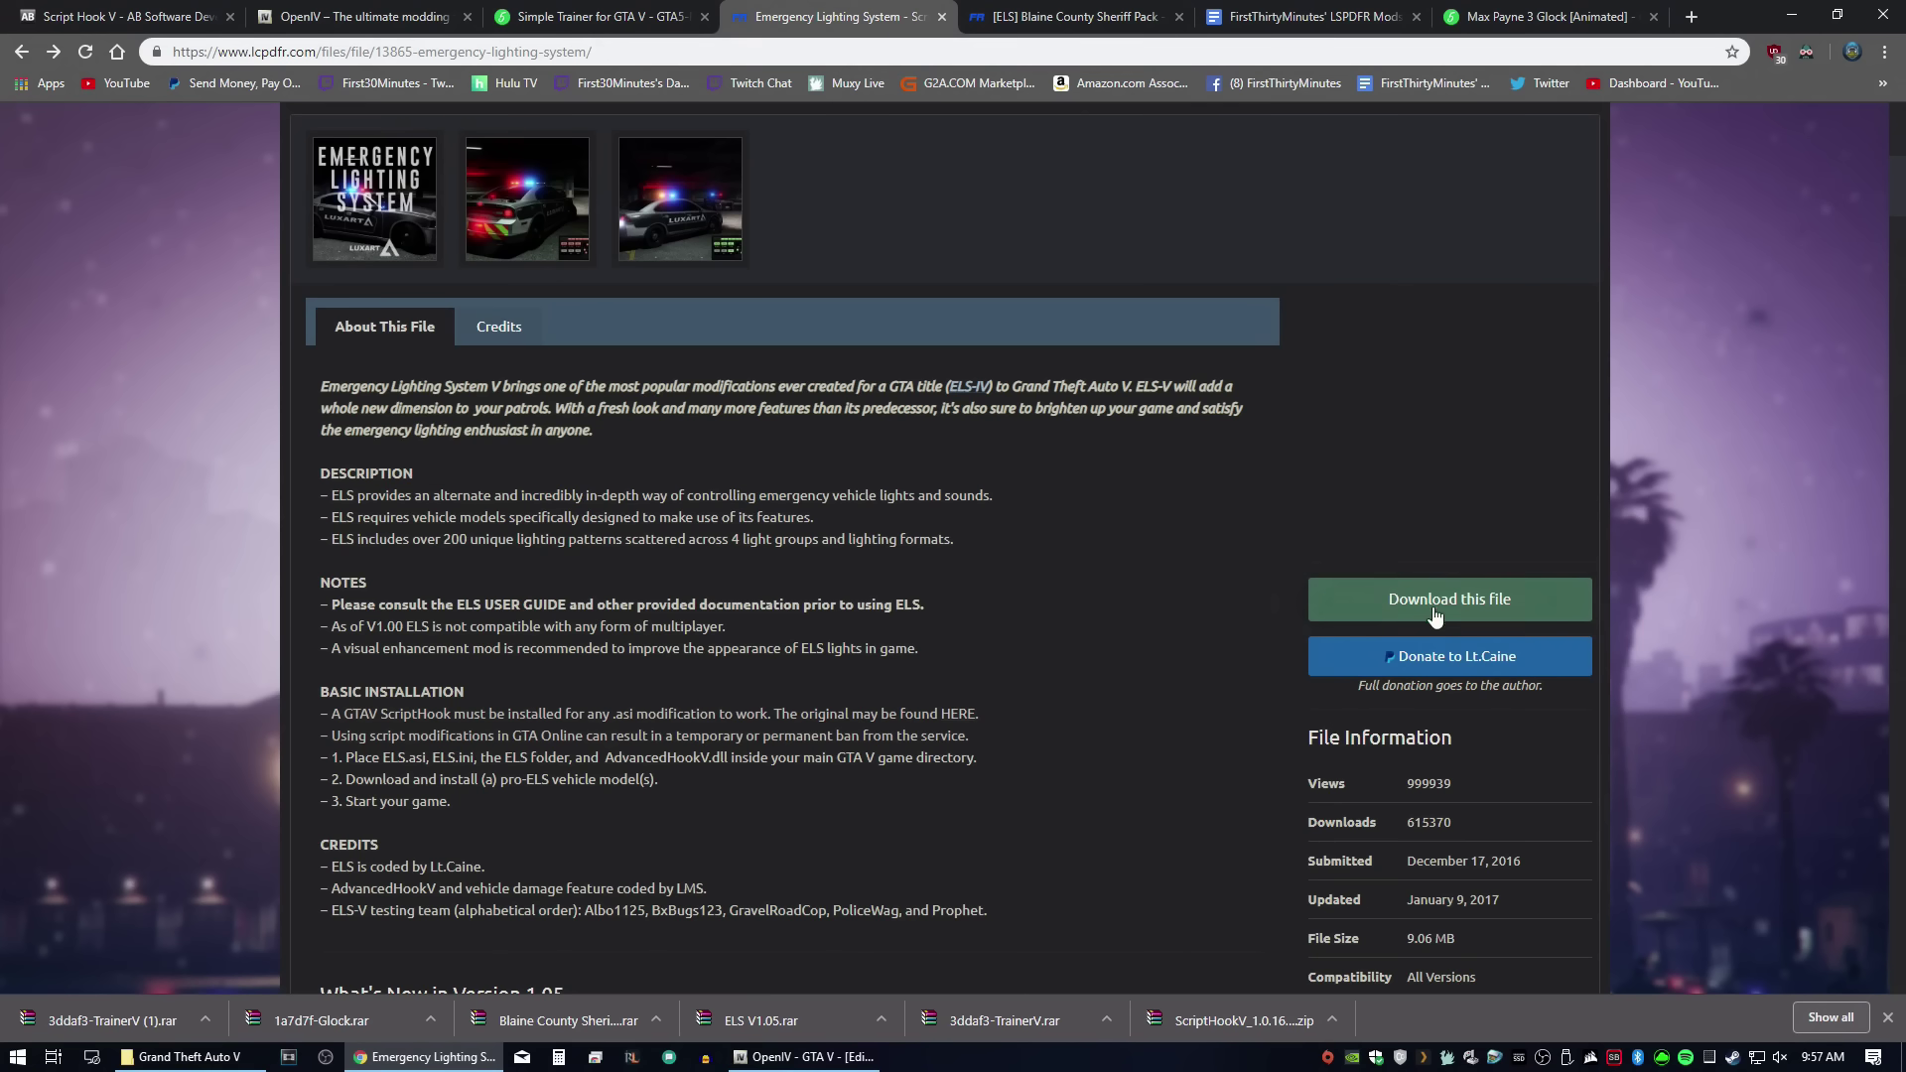
click(786, 1008)
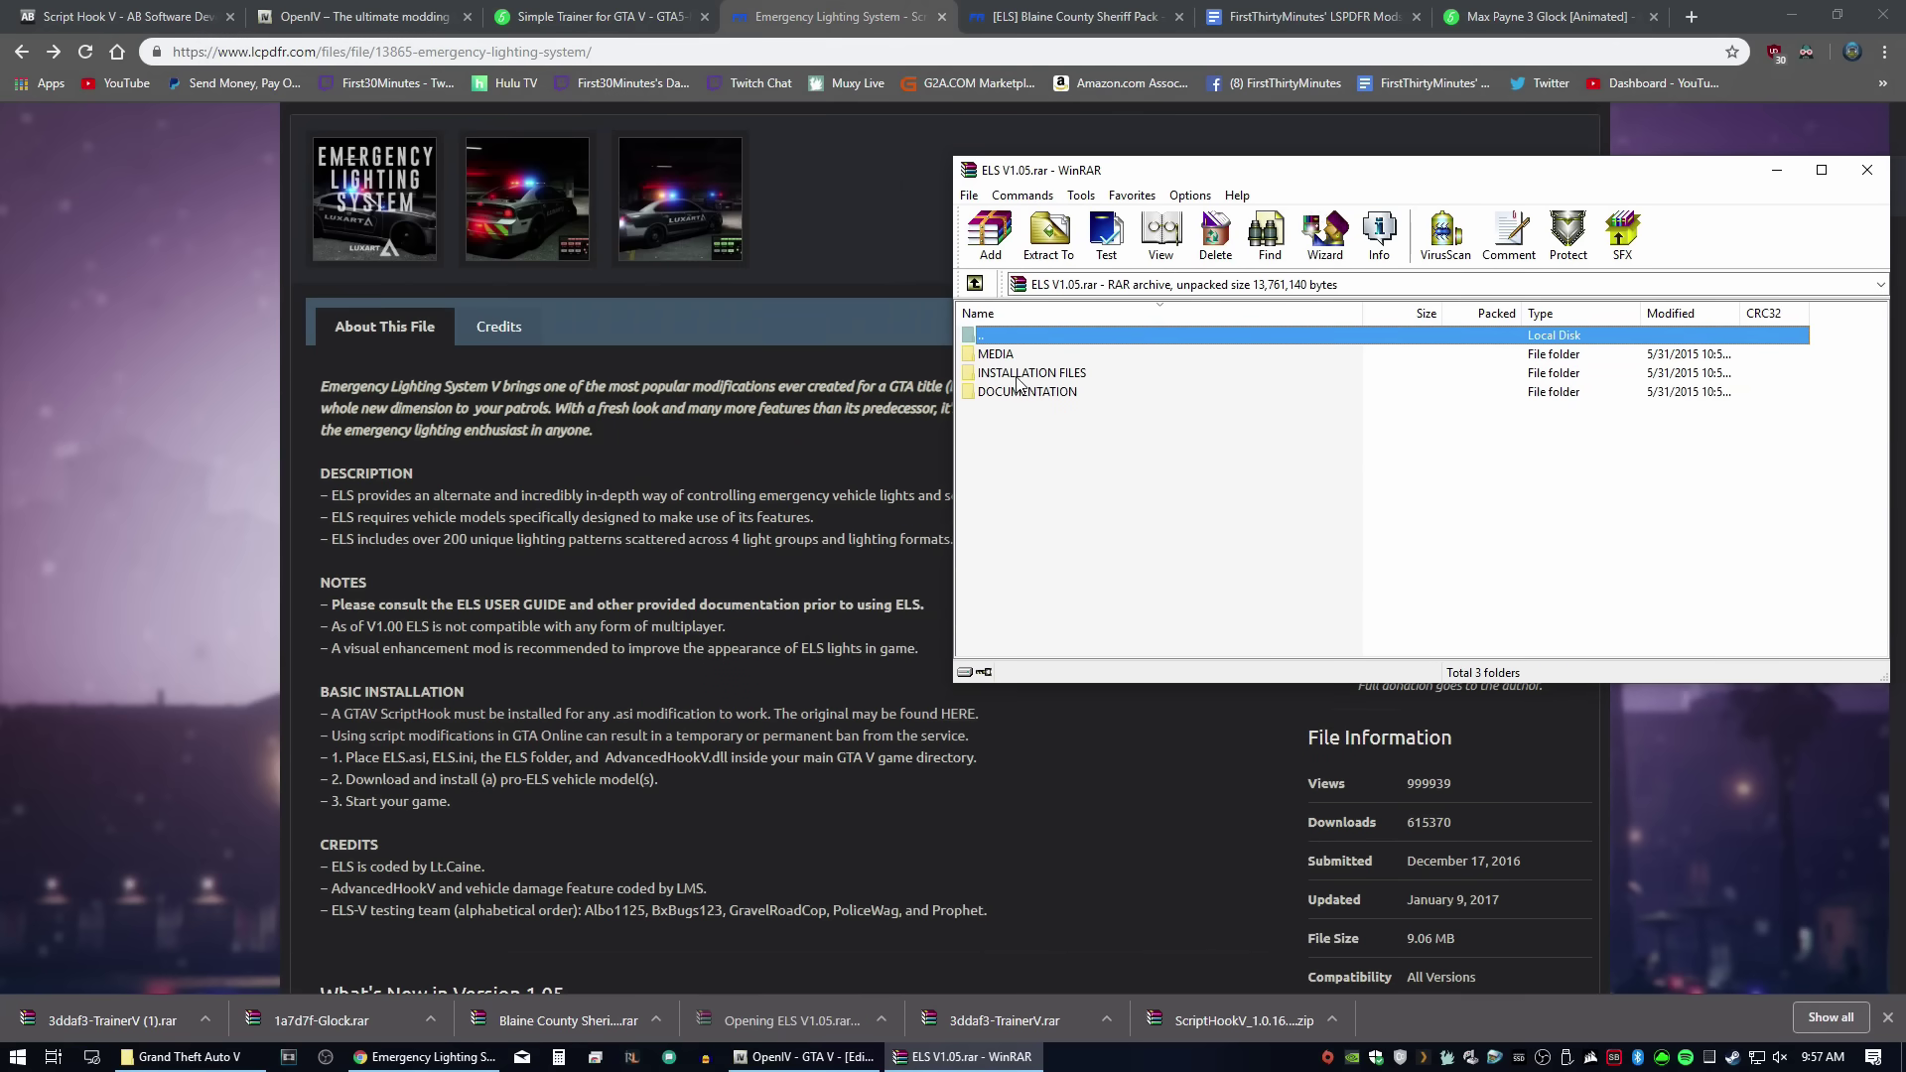
double_click(1025, 374)
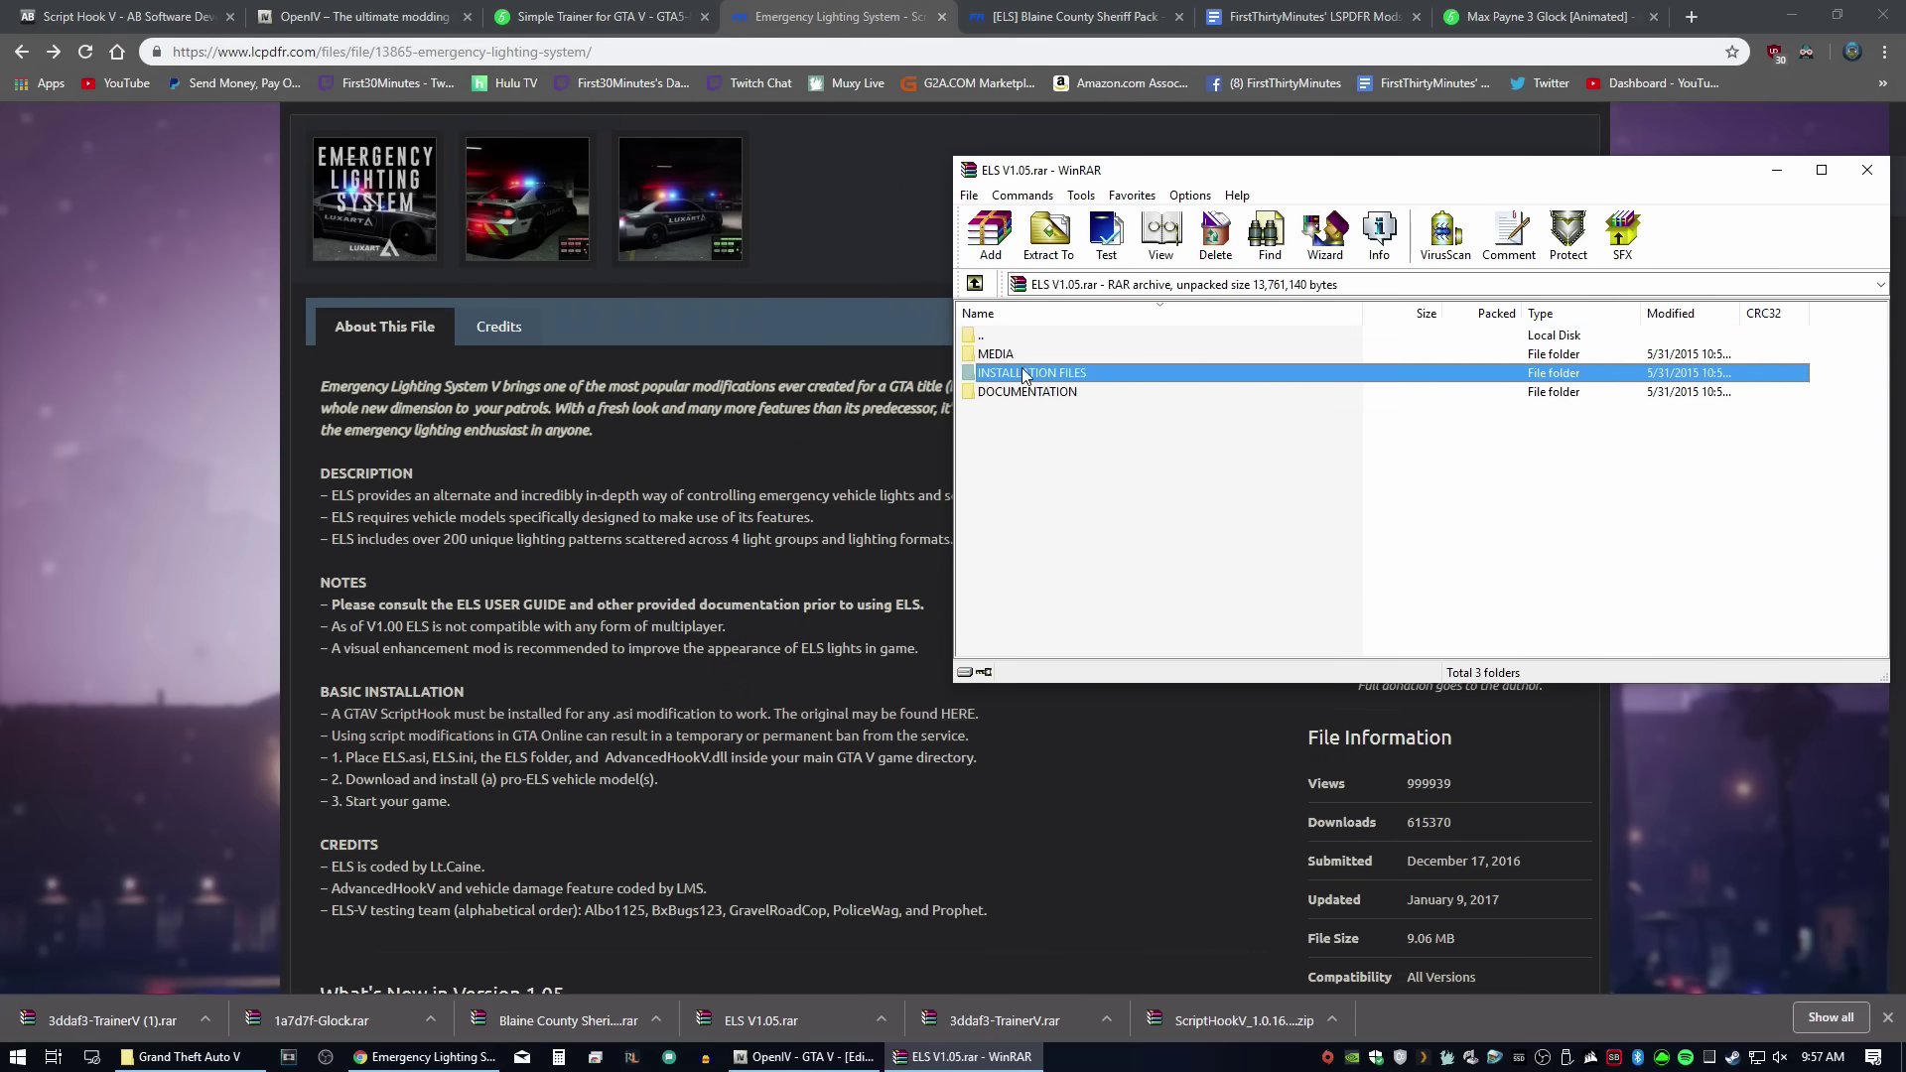
double_click(1040, 355)
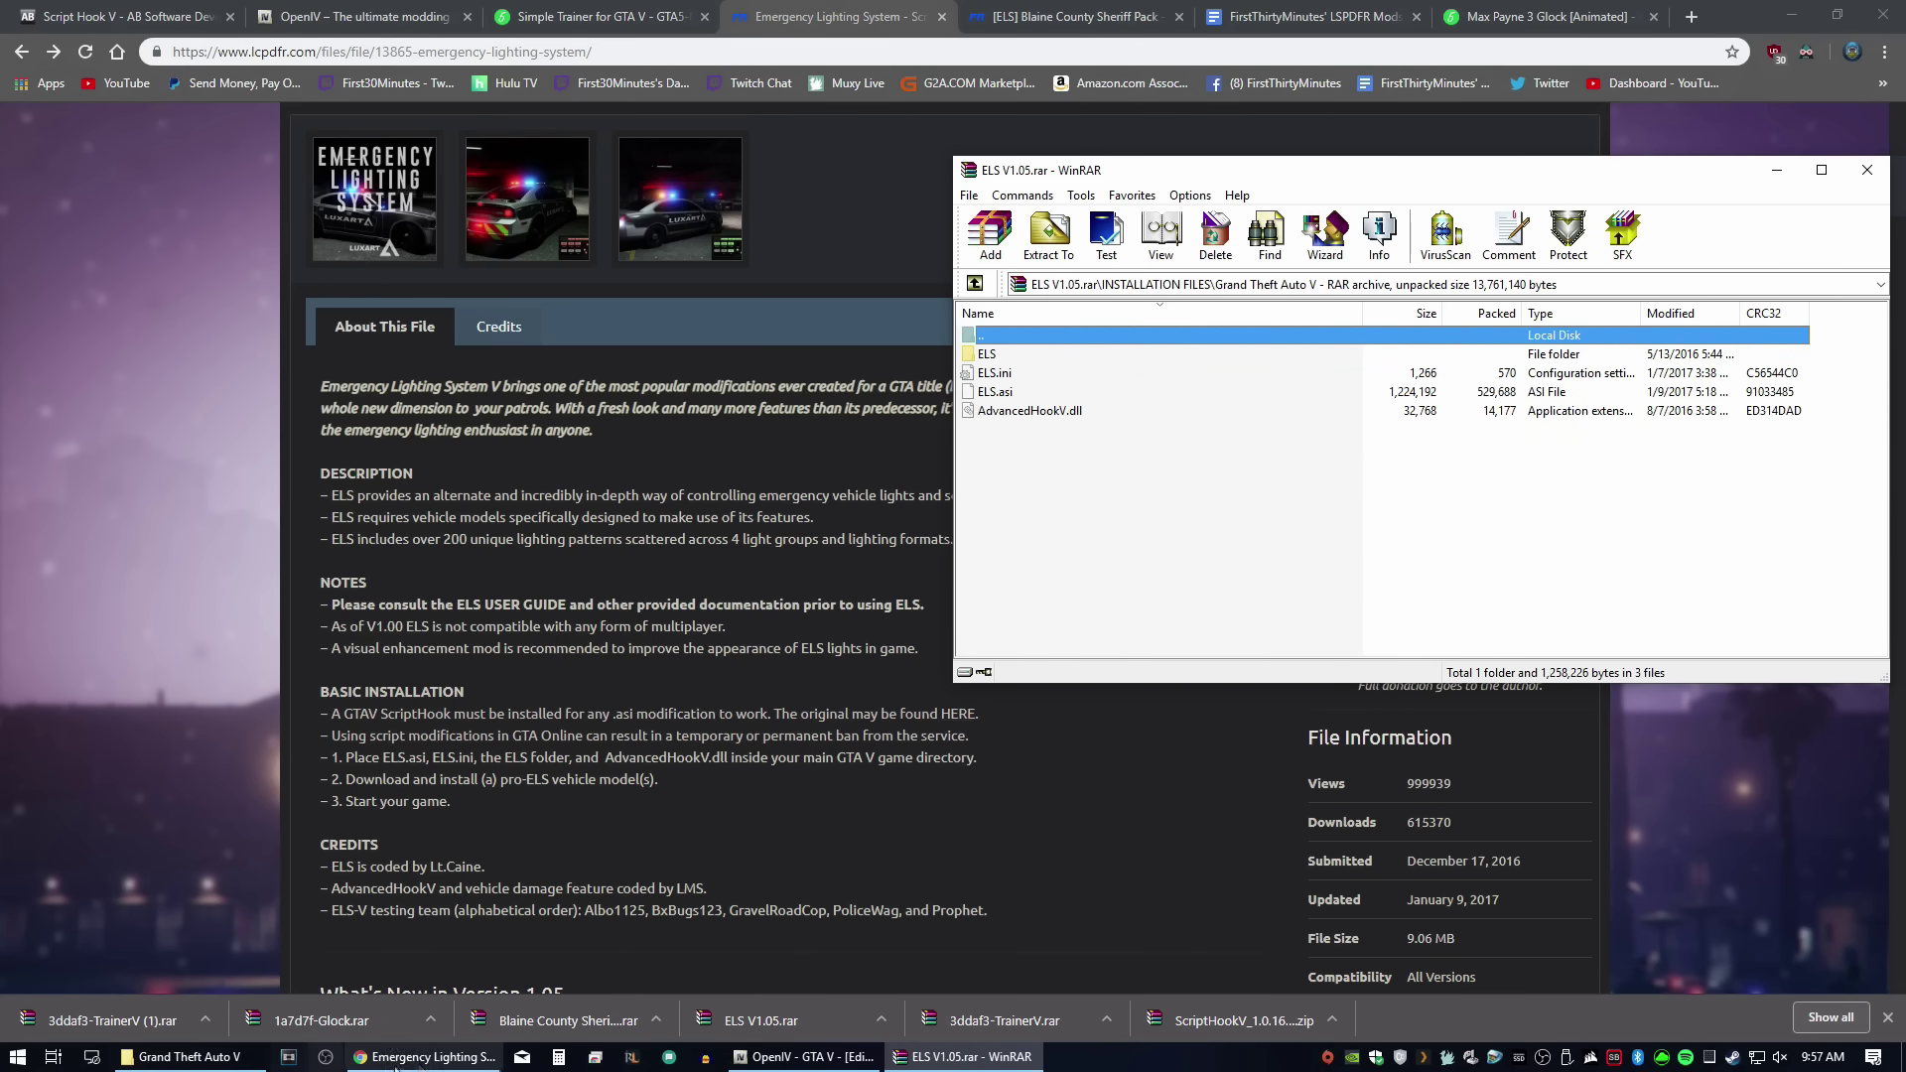
Step: Copy the ELS folder, ELS.ini, ELS.asi and AdvancedHookV.dll into the game folder
click(189, 1056)
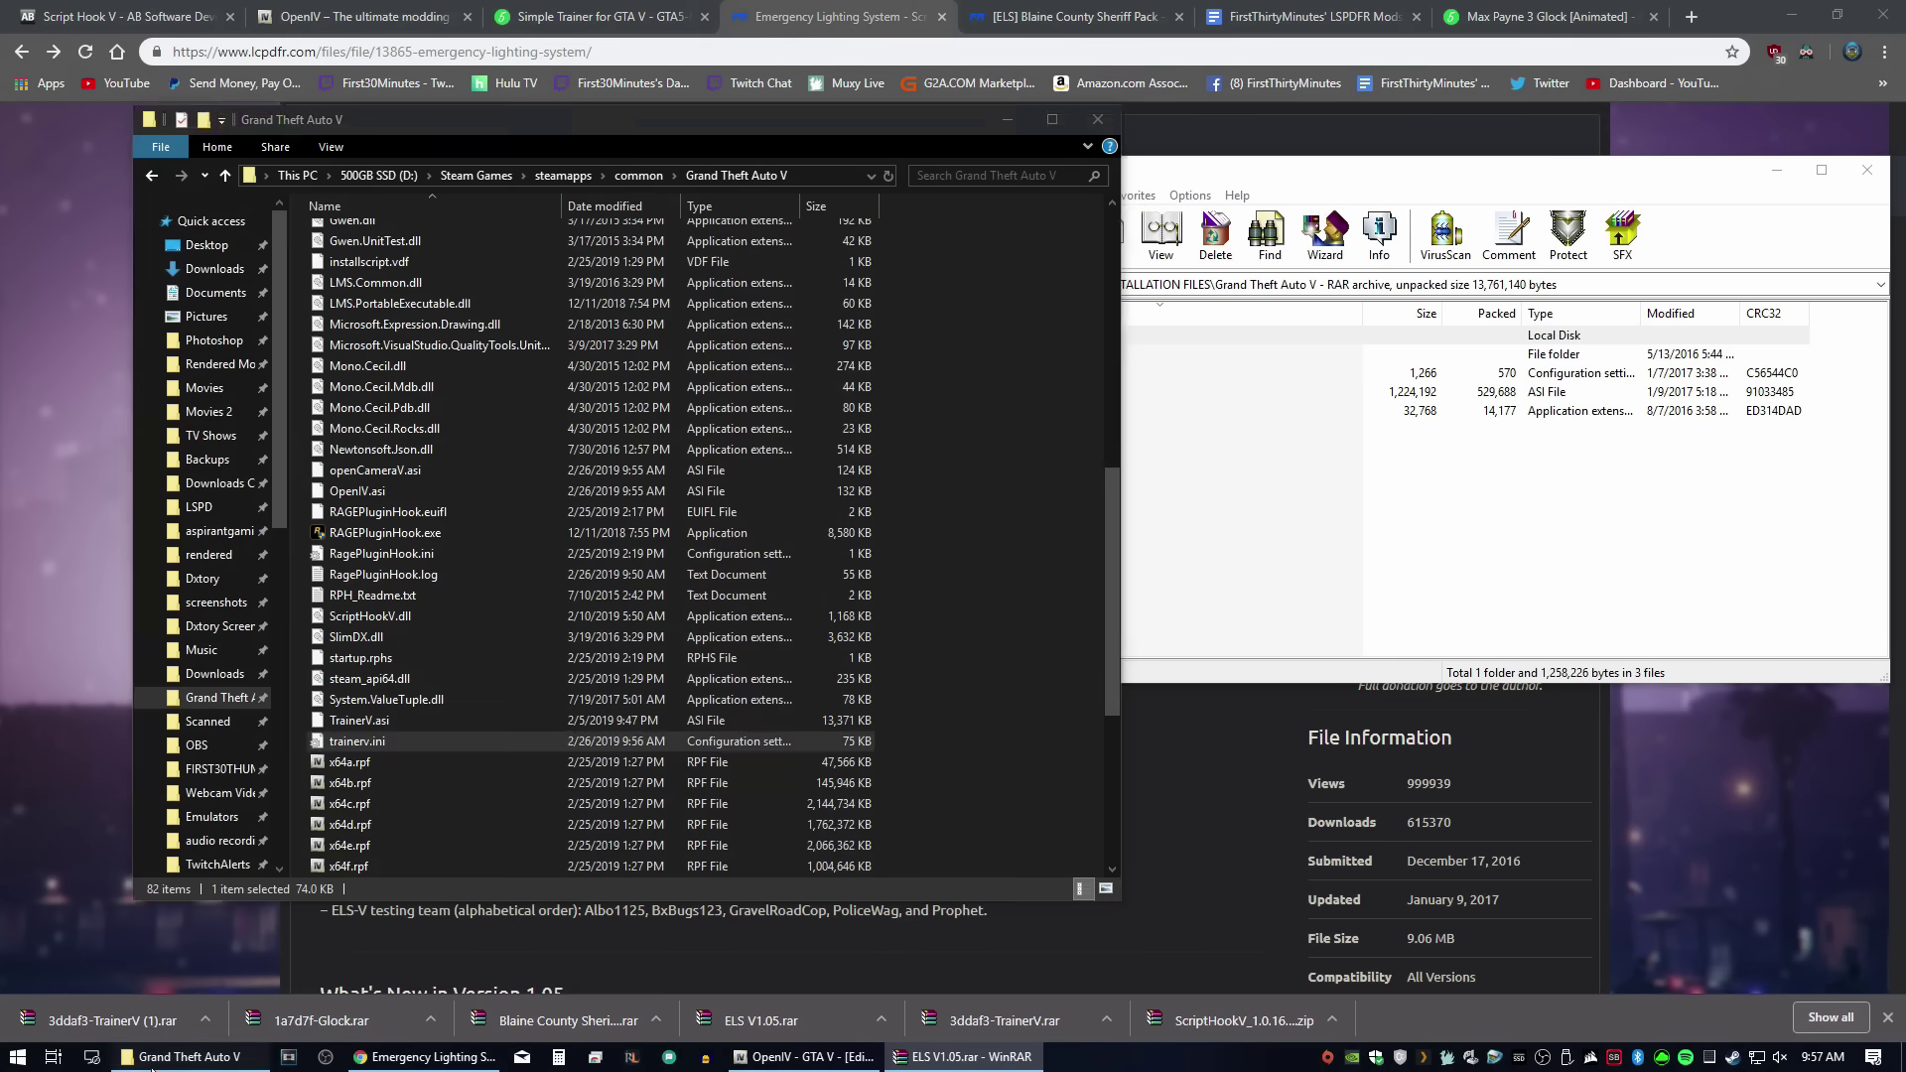
drag(492, 143, 462, 133)
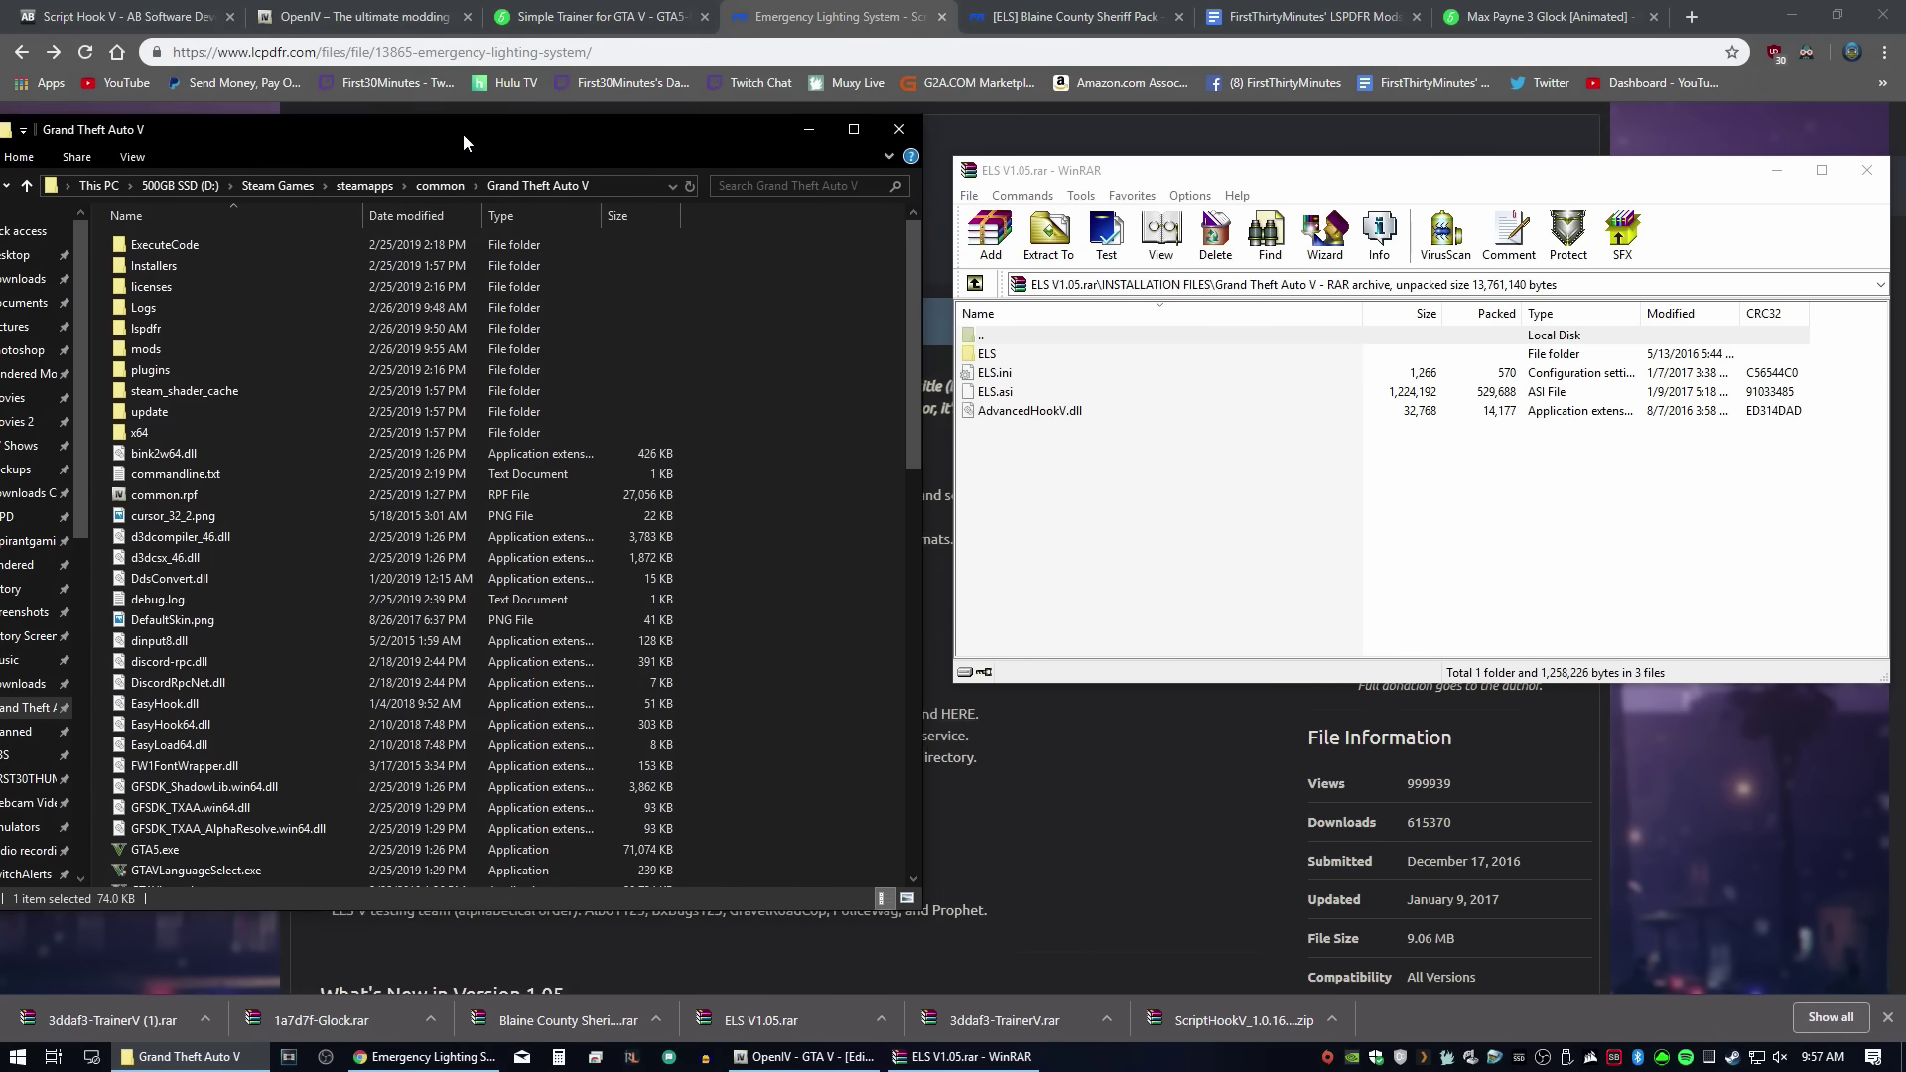
click(988, 353)
shift+click(1029, 410)
drag(1022, 395, 676, 471)
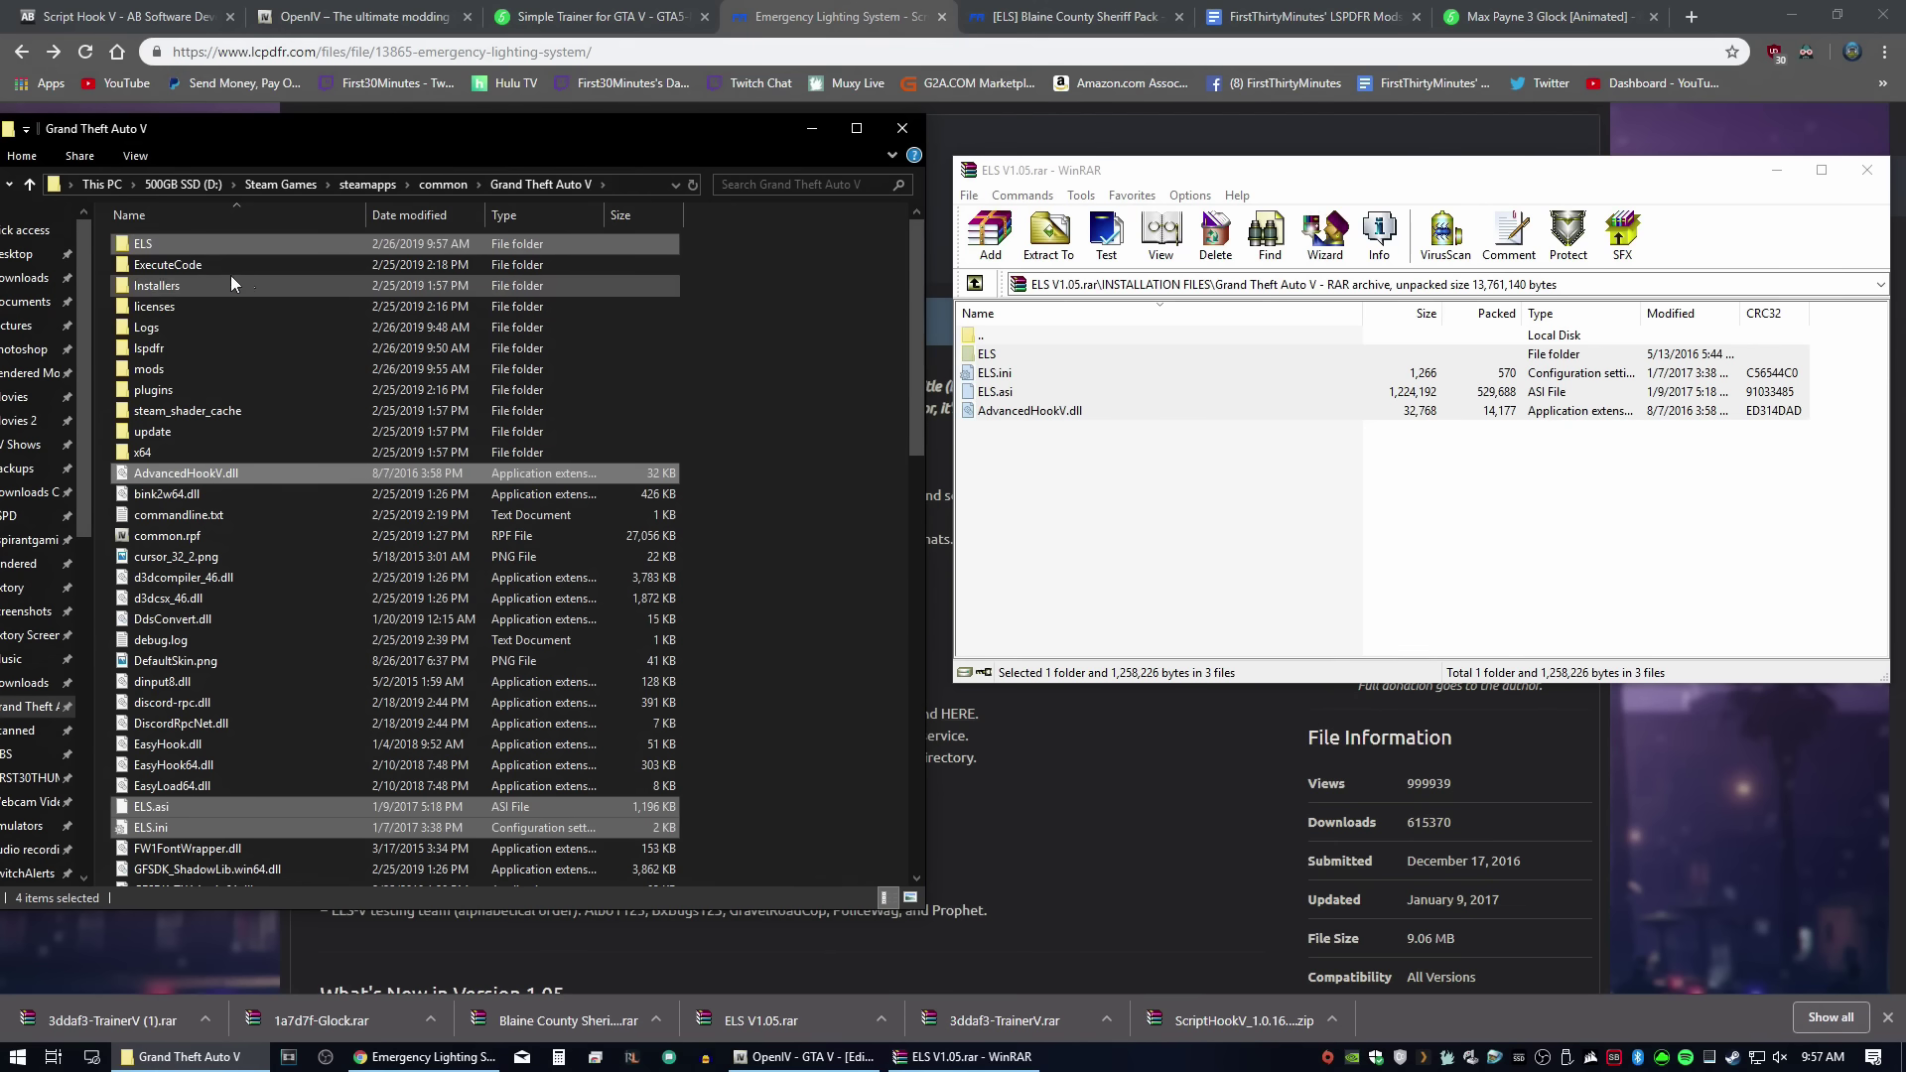
Step: Open ELS.ini in Notepad and scroll through its settings
scroll(302, 645, down, 2)
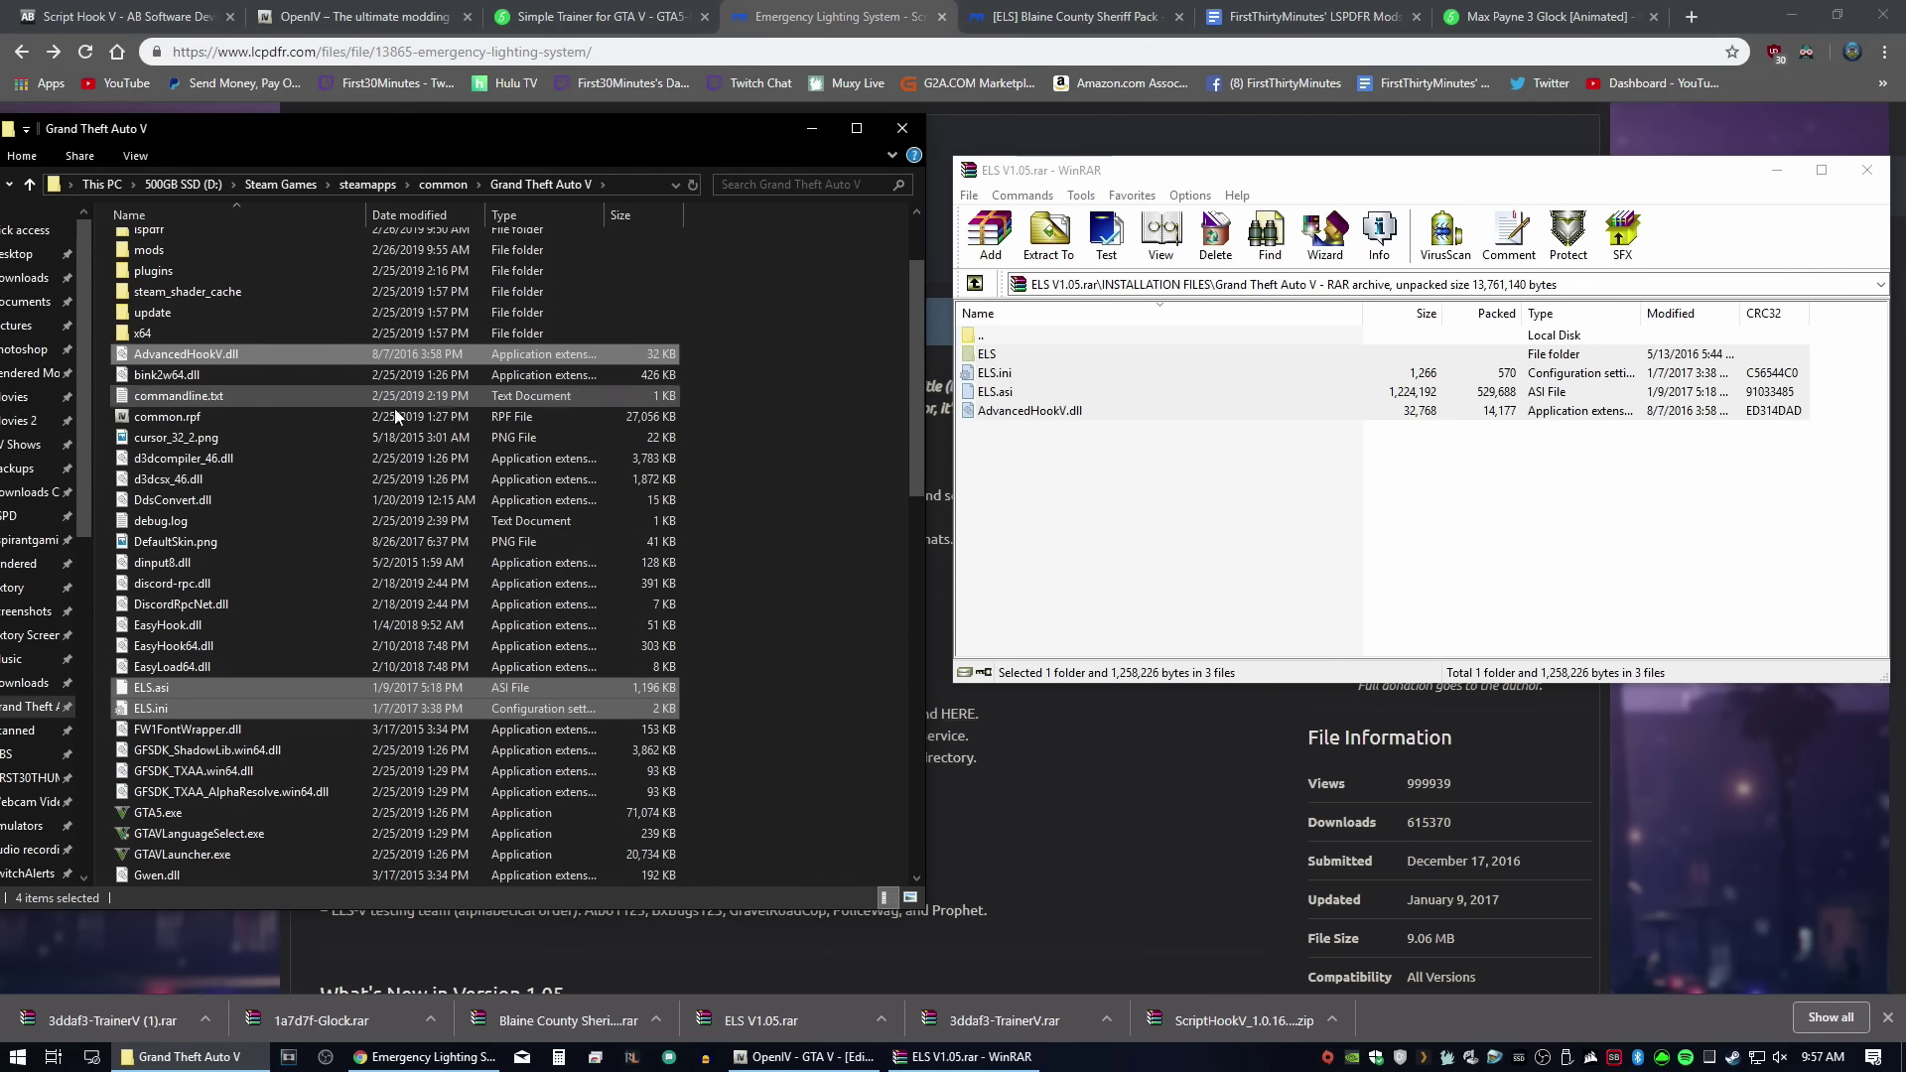
double_click(155, 708)
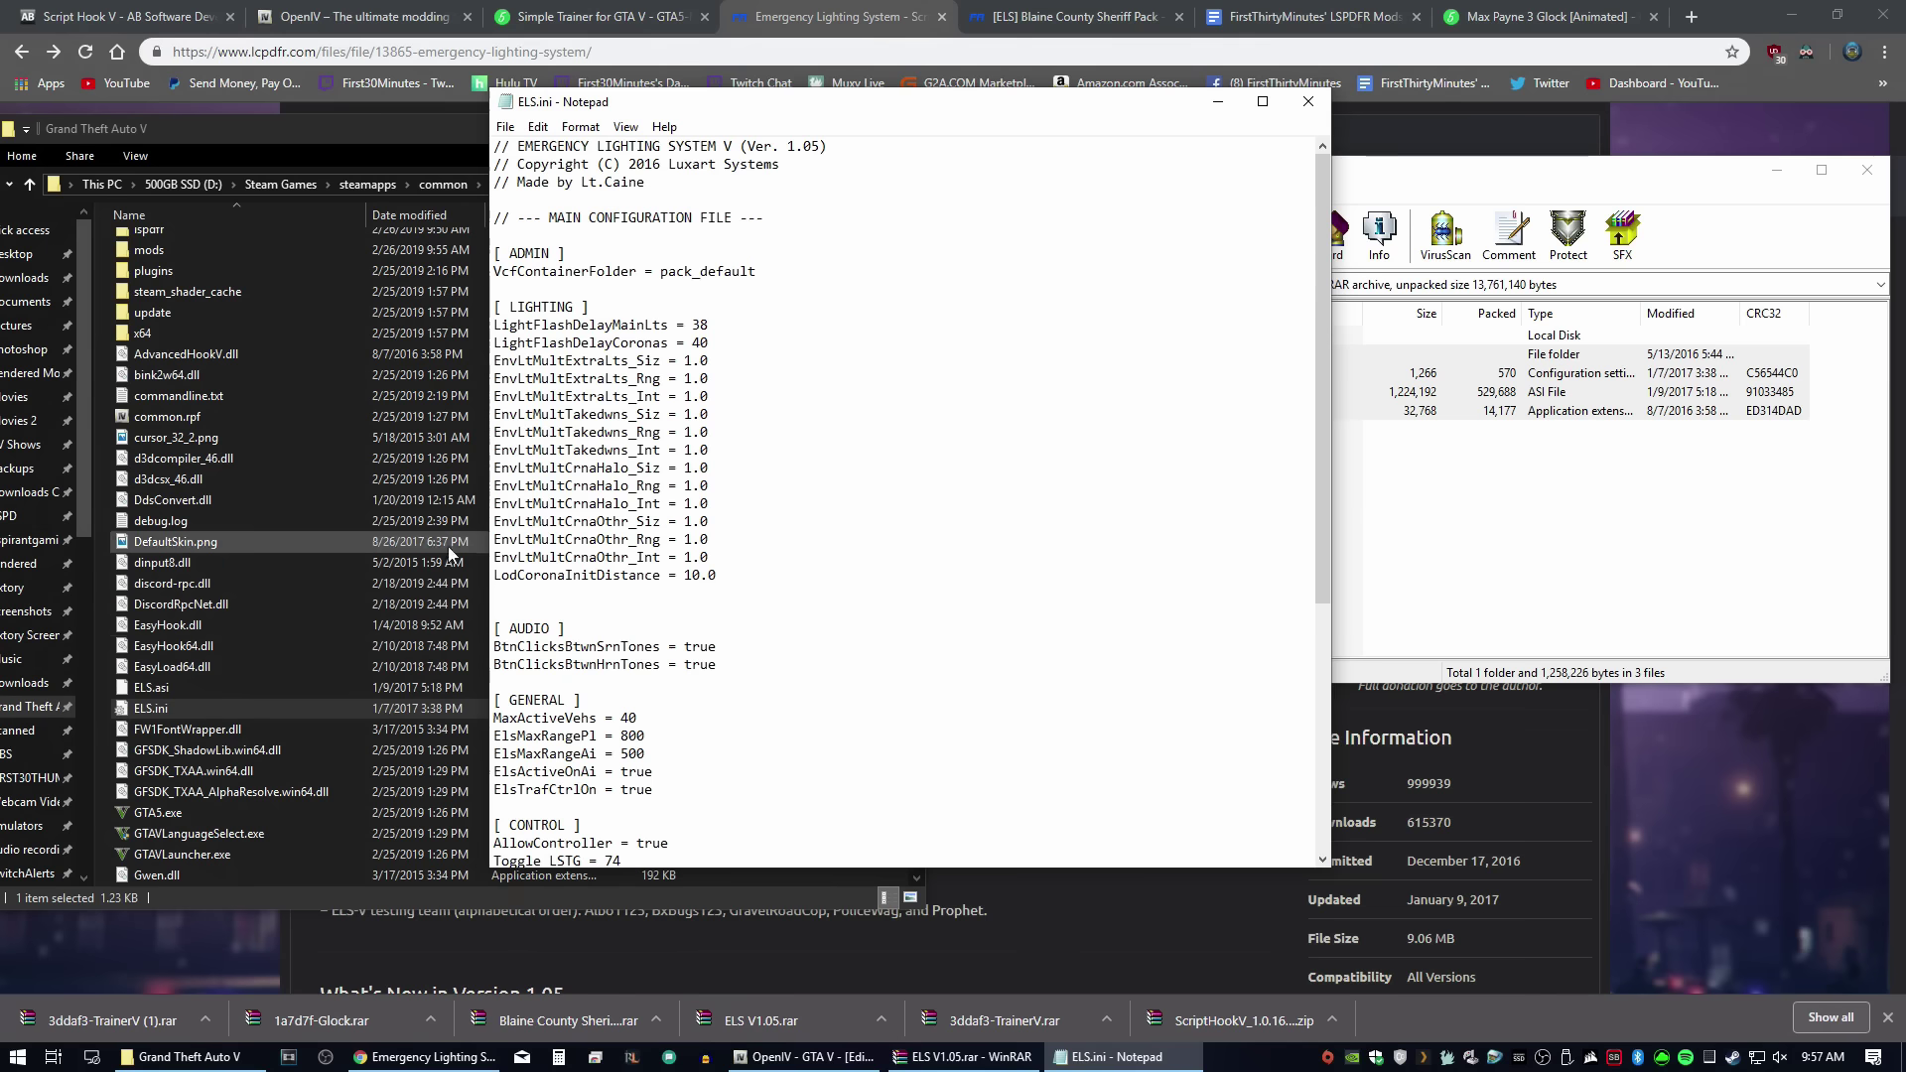
scroll(1328, 200, down, 8)
scroll(1328, 200, up, 5)
scroll(646, 620, up, 2)
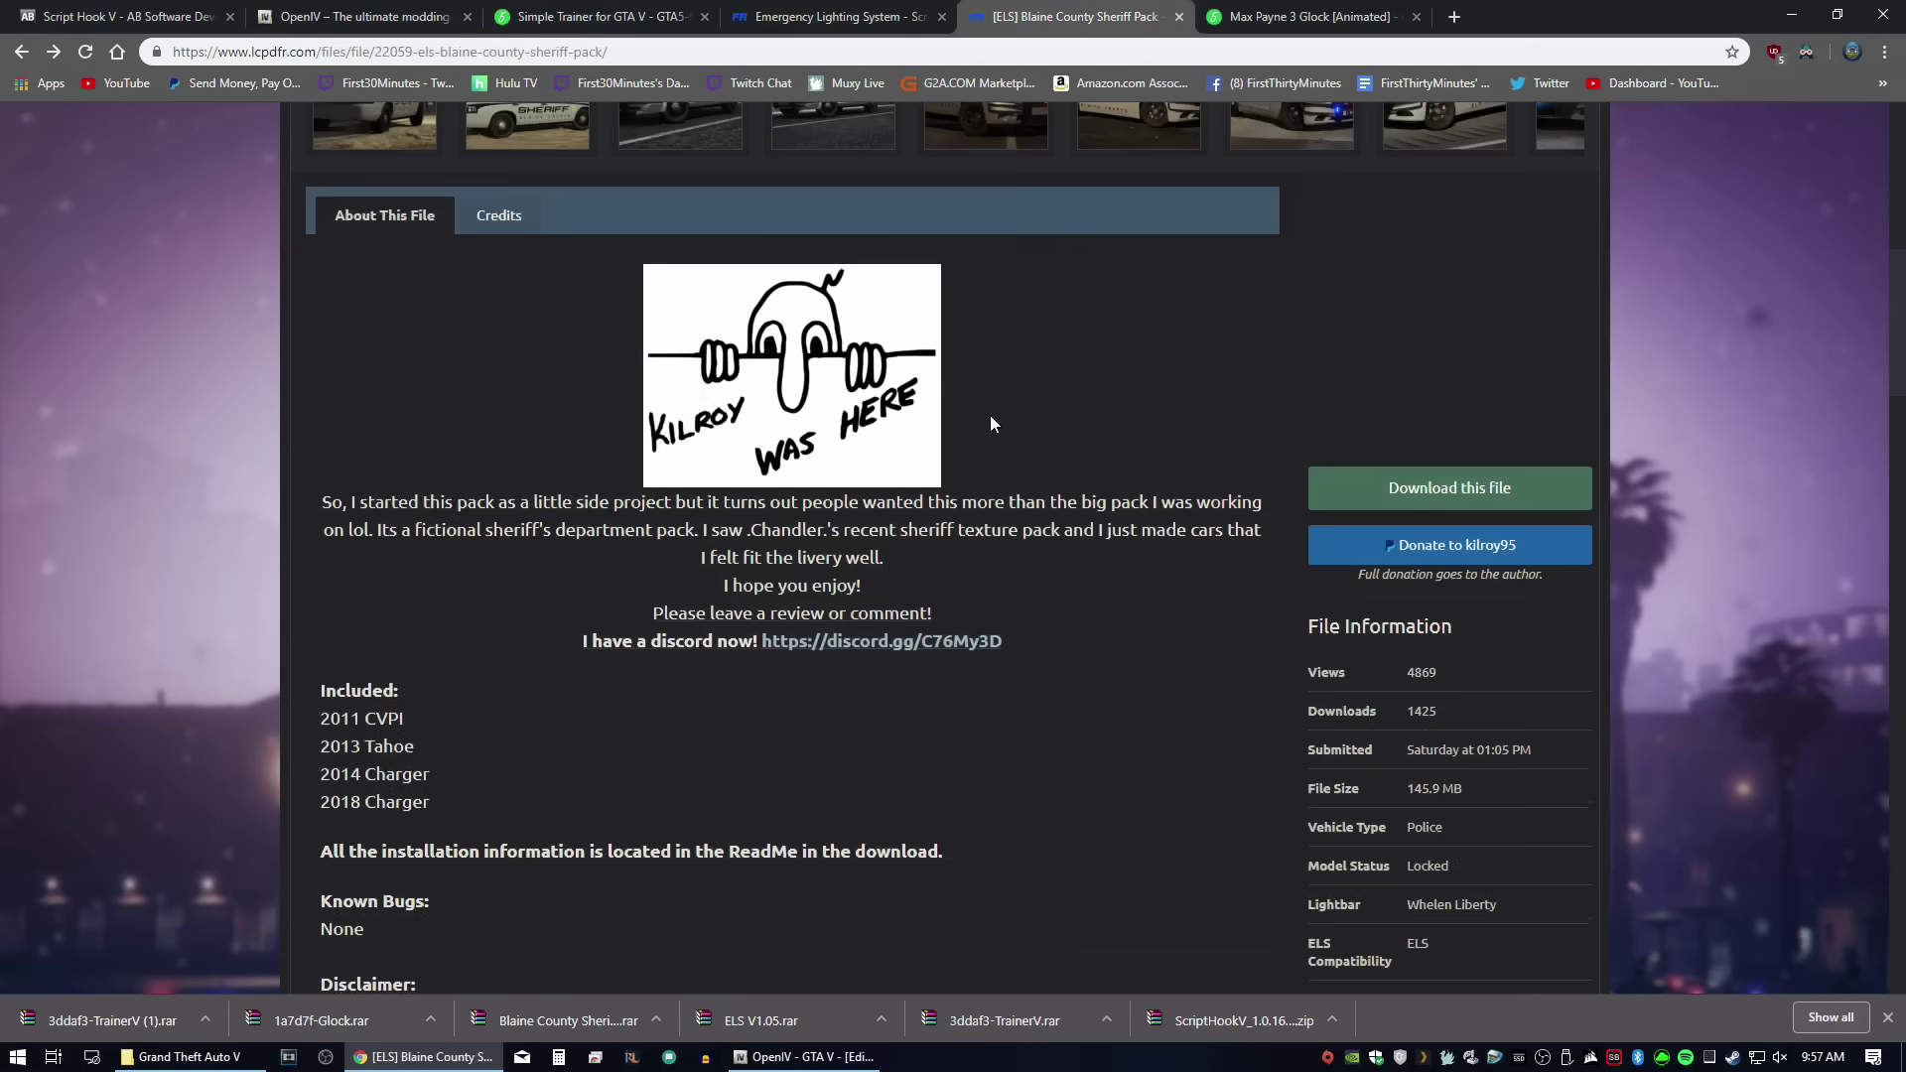
scroll(991, 417, up, 2)
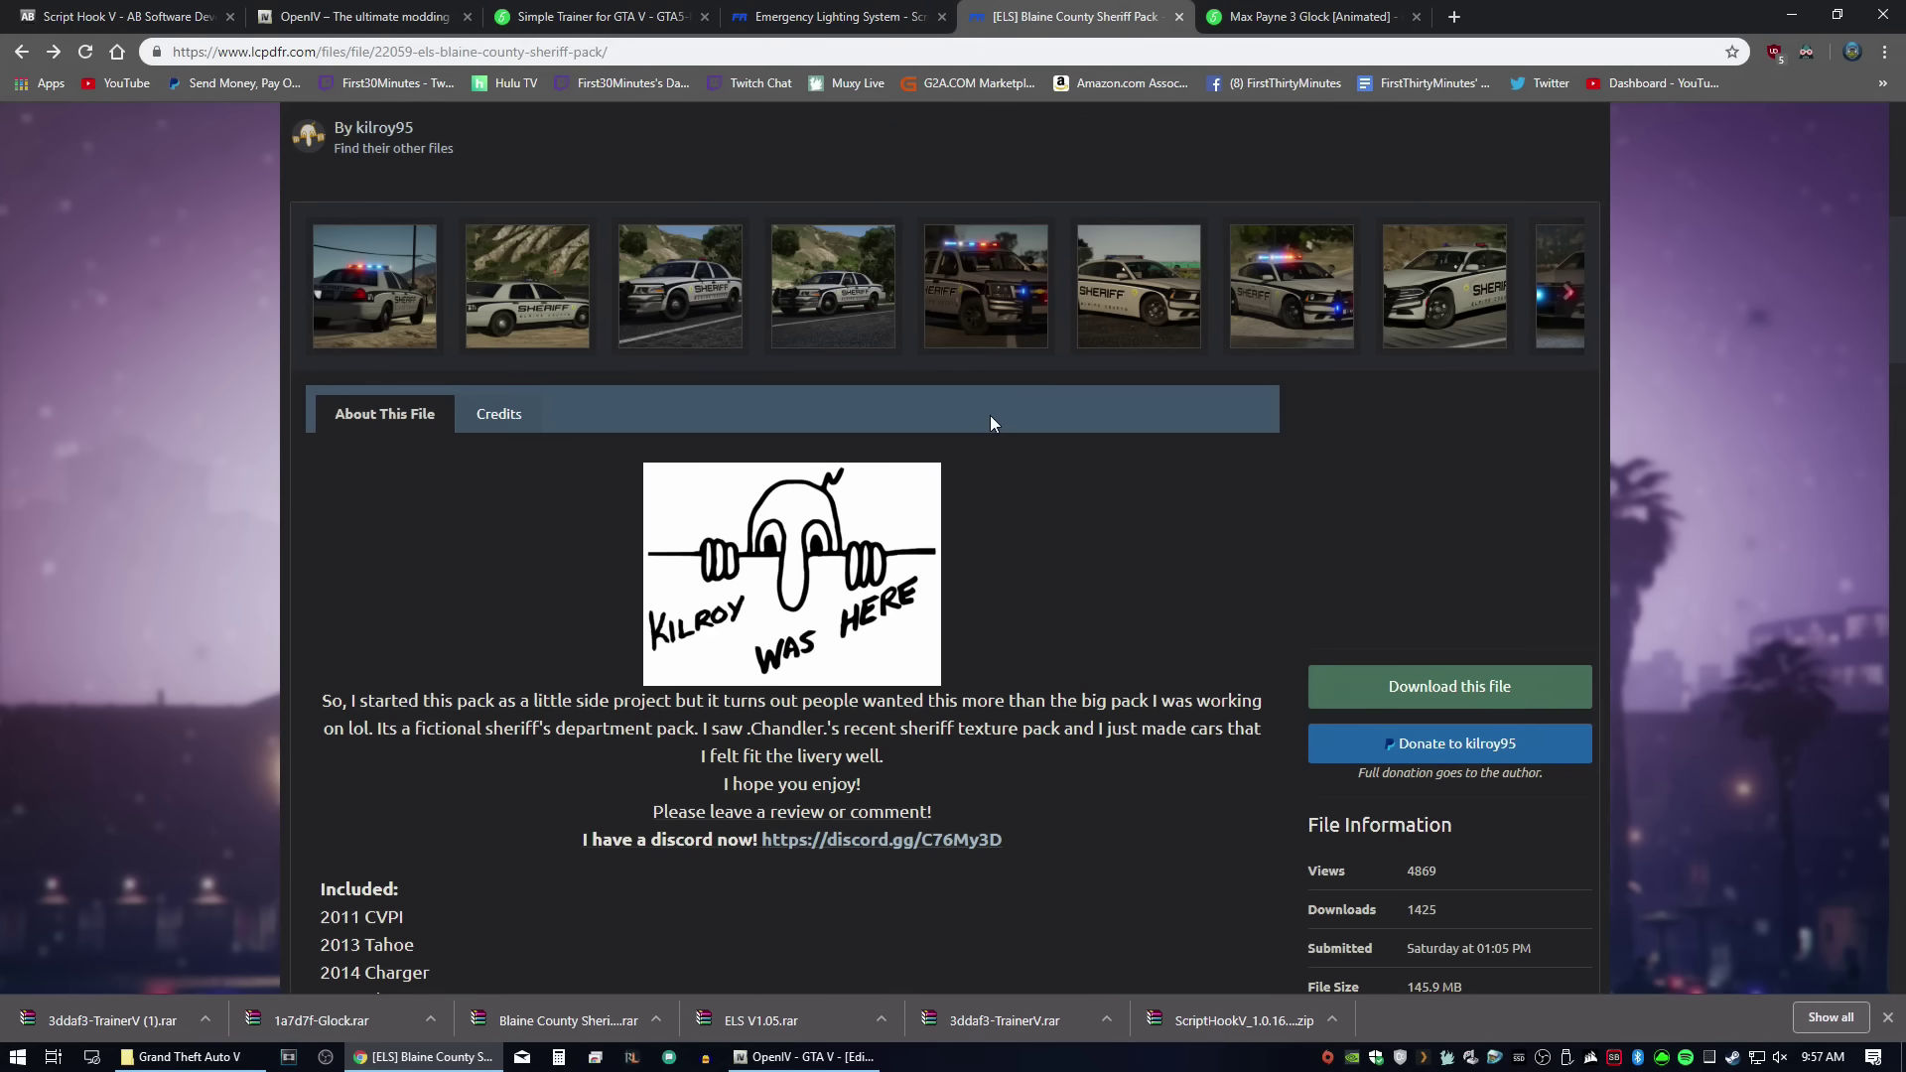
Step: Review the Blaine County Sheriff Pack page, open its .rar in WinRAR, and restore OpenIV
scroll(893, 447, up, 4)
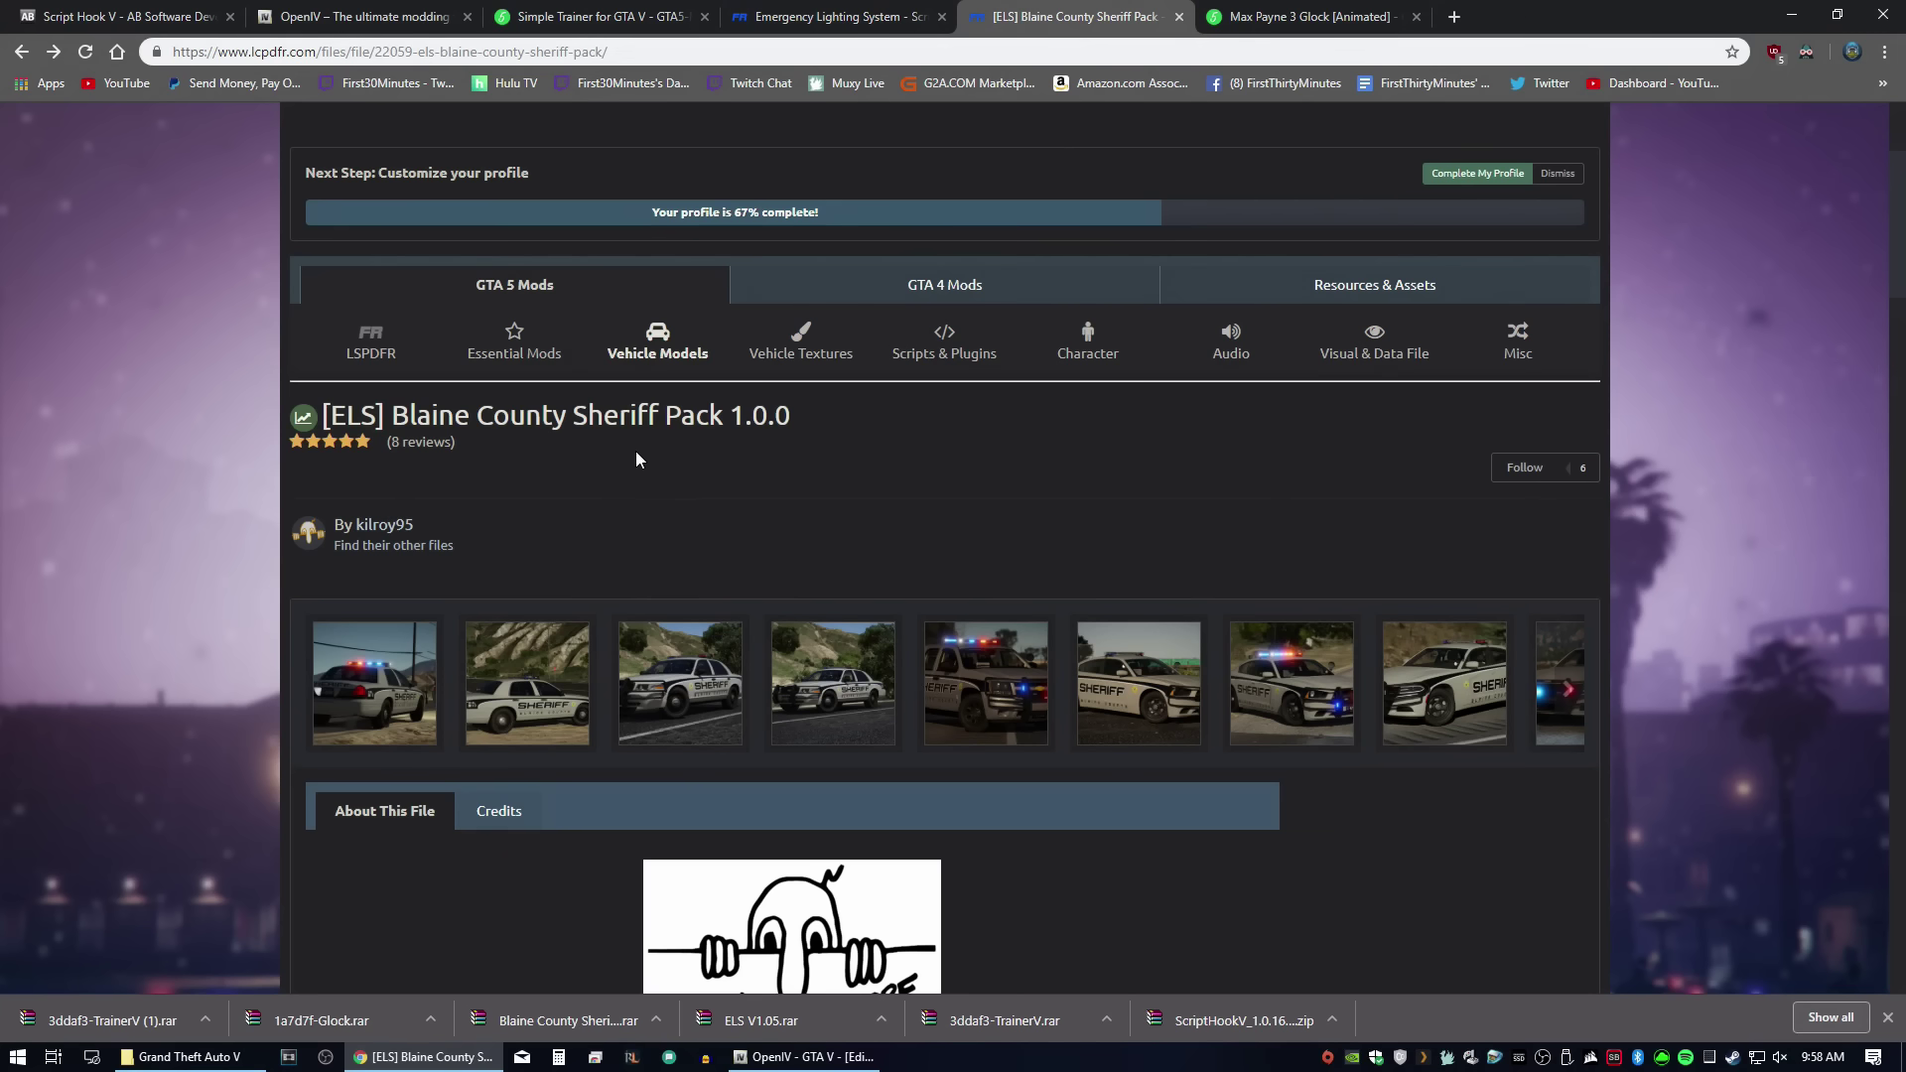
scroll(635, 452, down, 6)
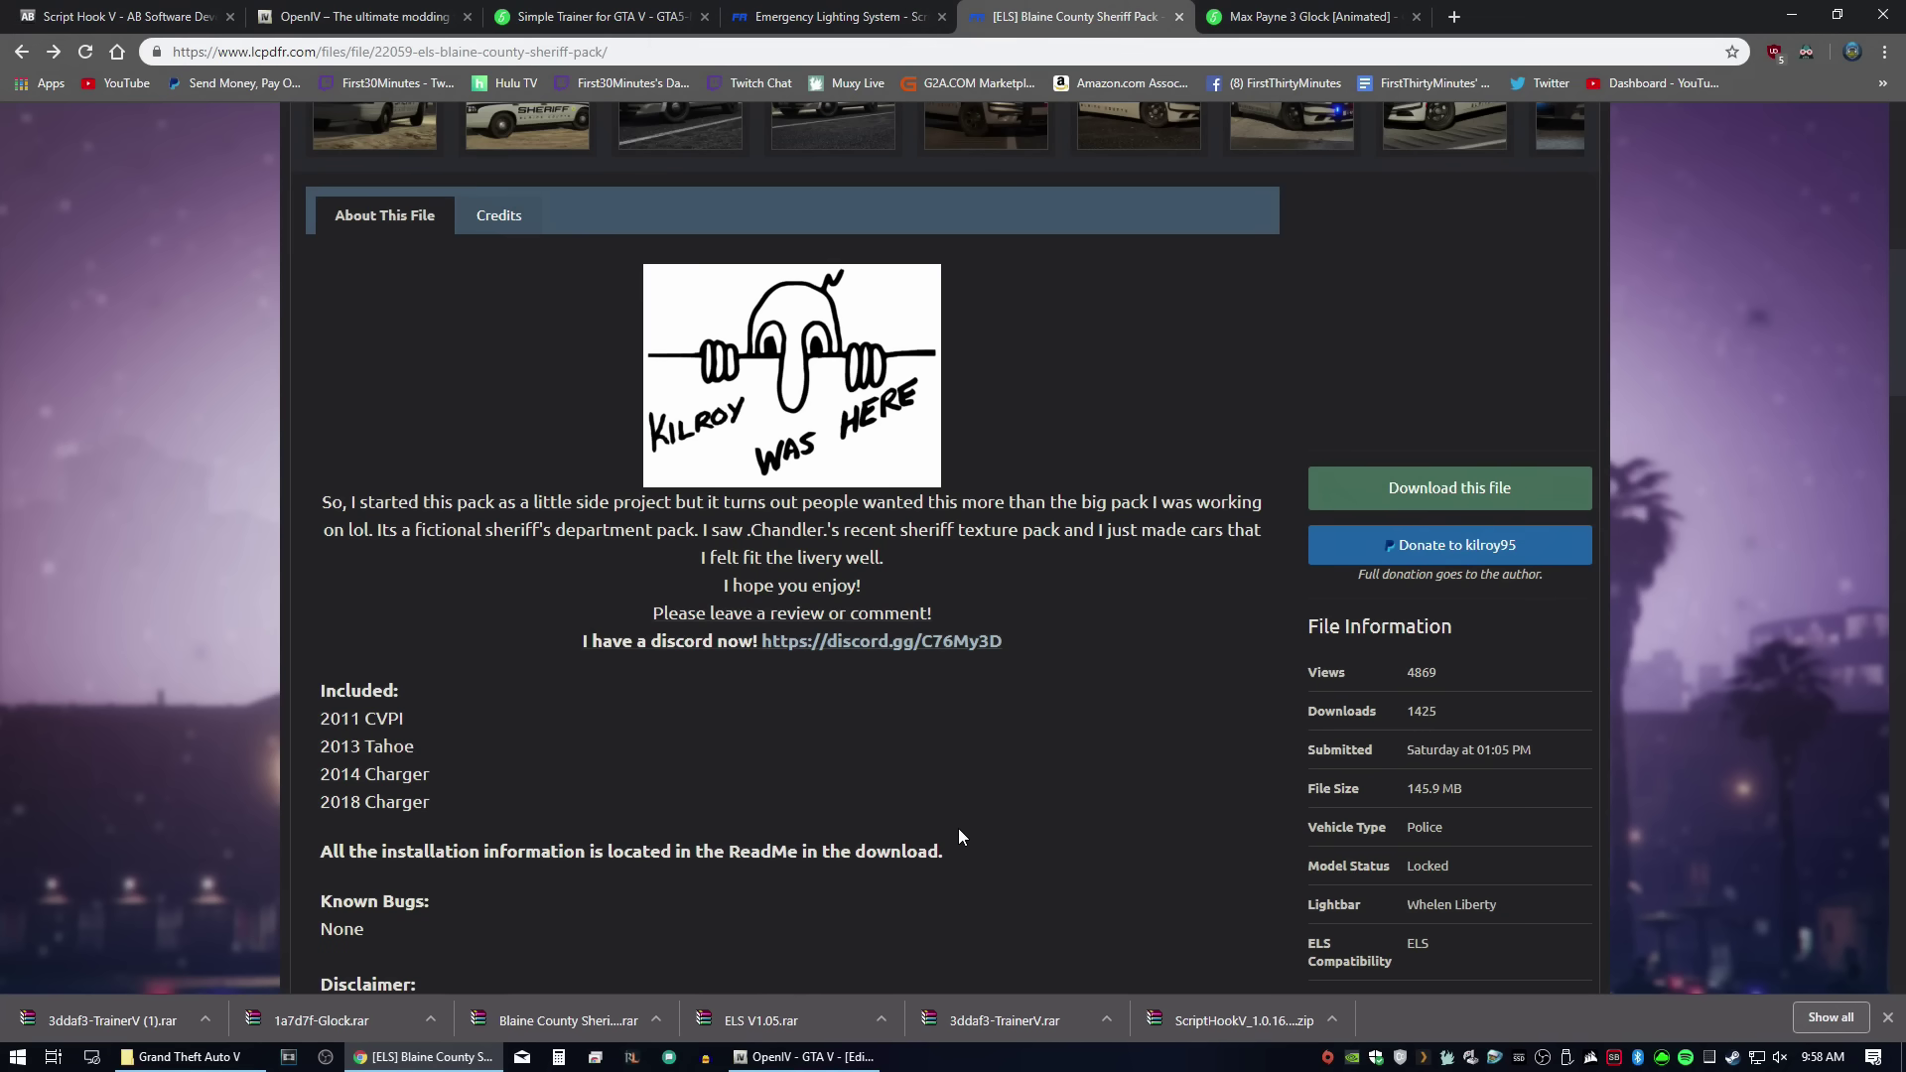
click(602, 1028)
mouse_move(833, 1060)
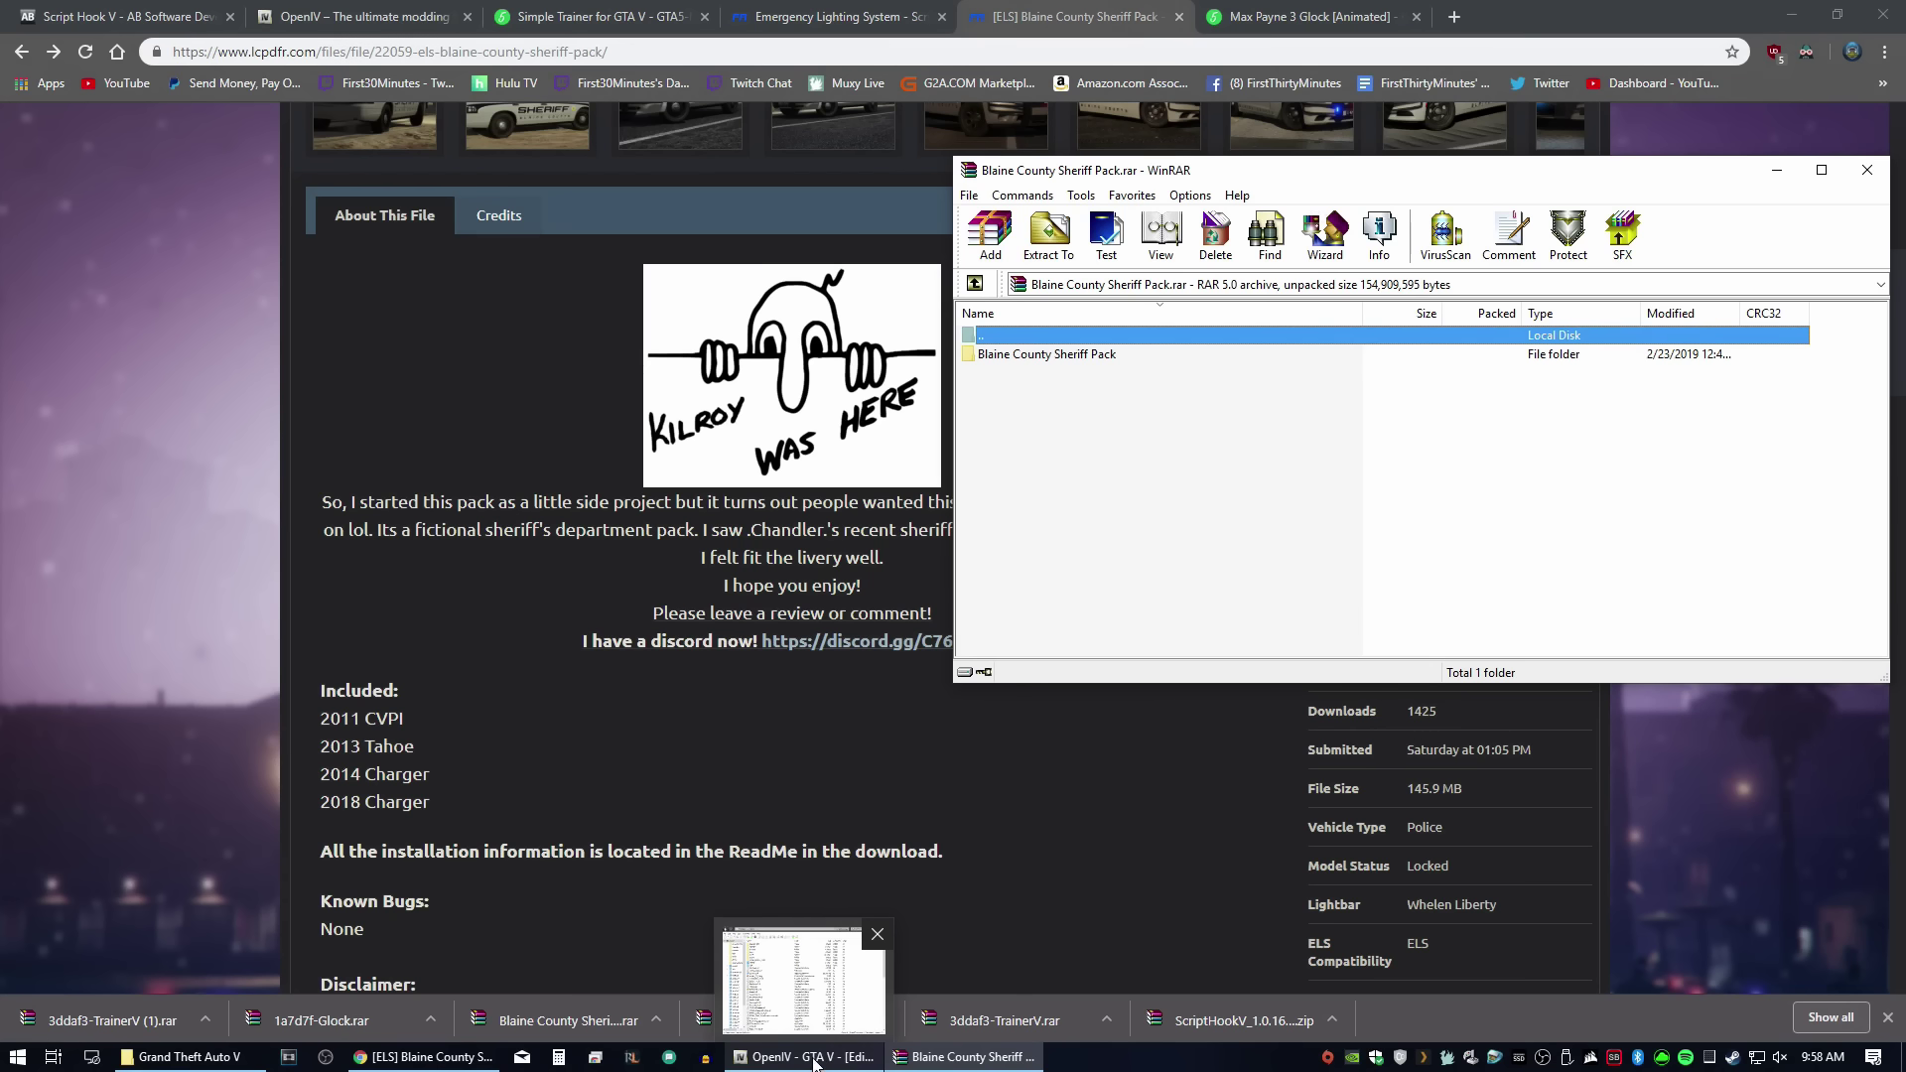
click(814, 1060)
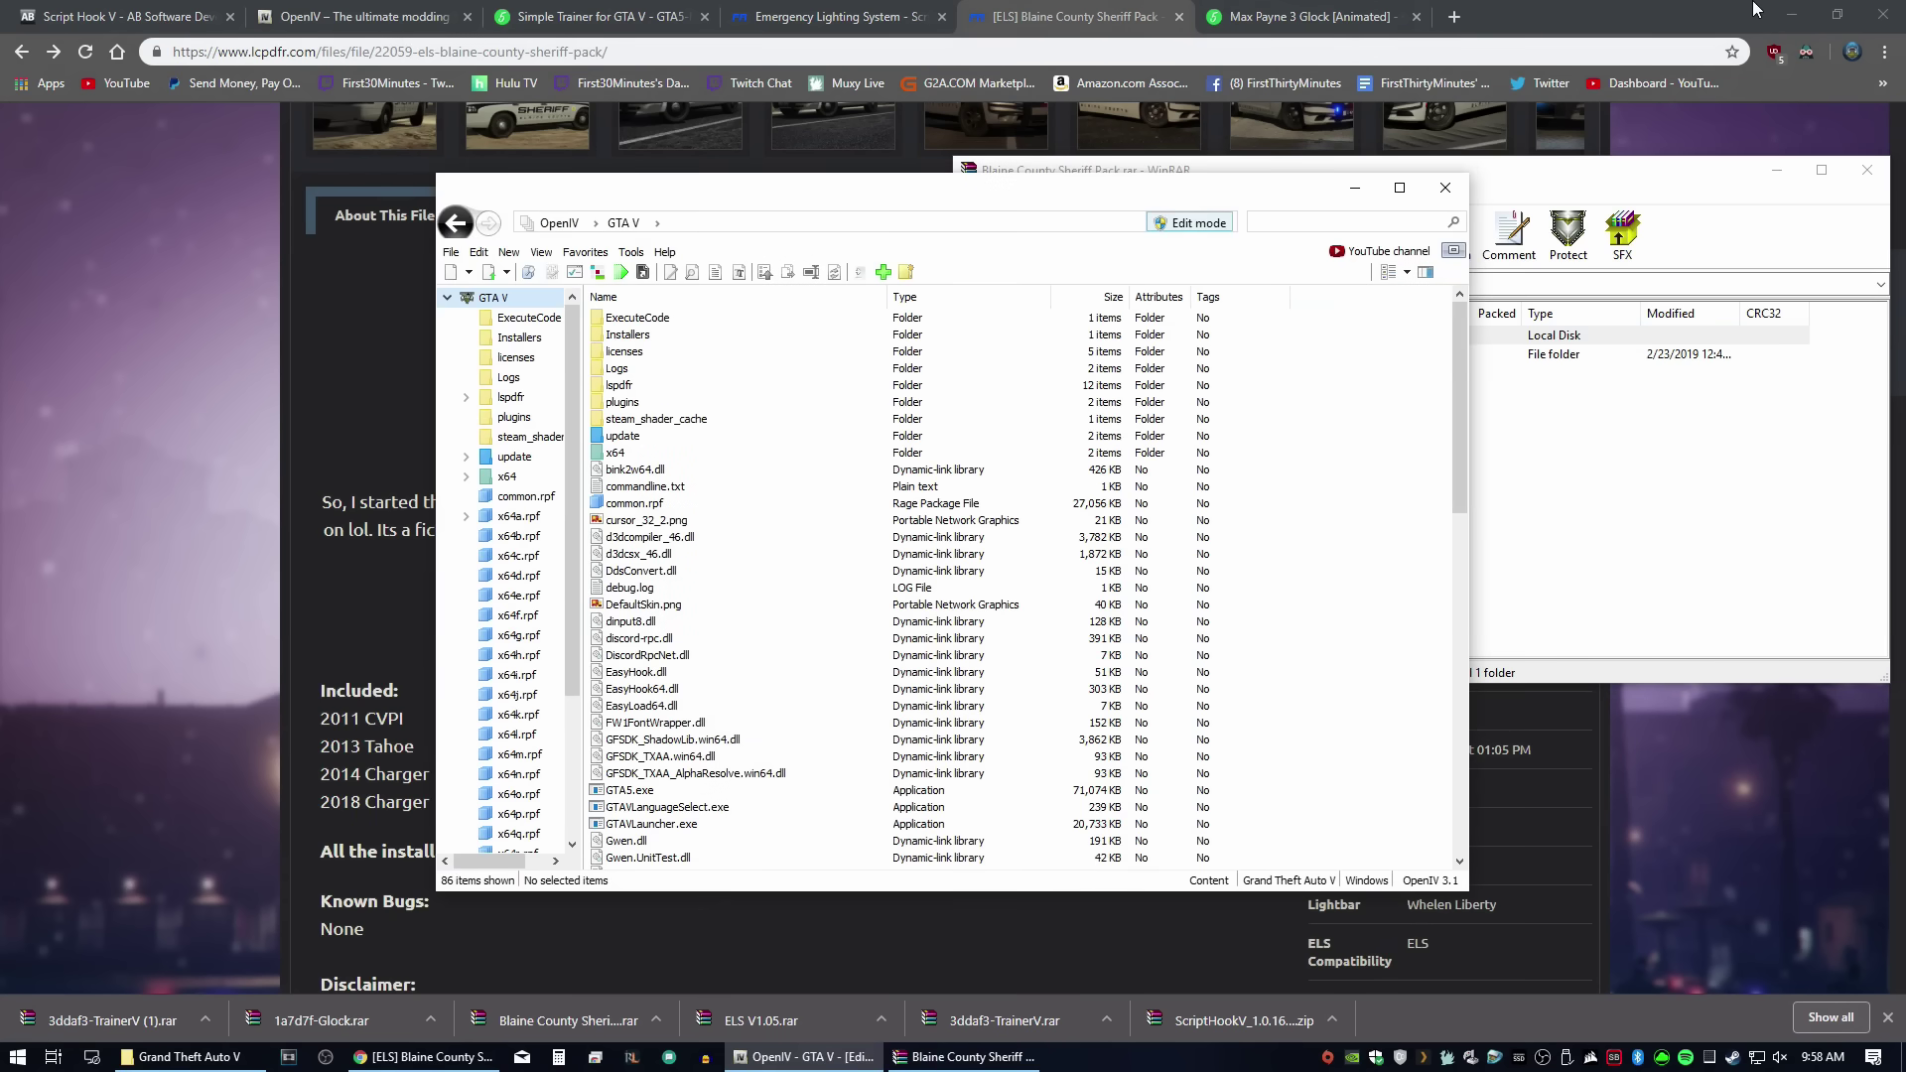
Step: Place OpenIV on the left and browse the sheriff pack's 2011 CVPI folder in WinRAR
click(1792, 14)
drag(902, 199, 434, 85)
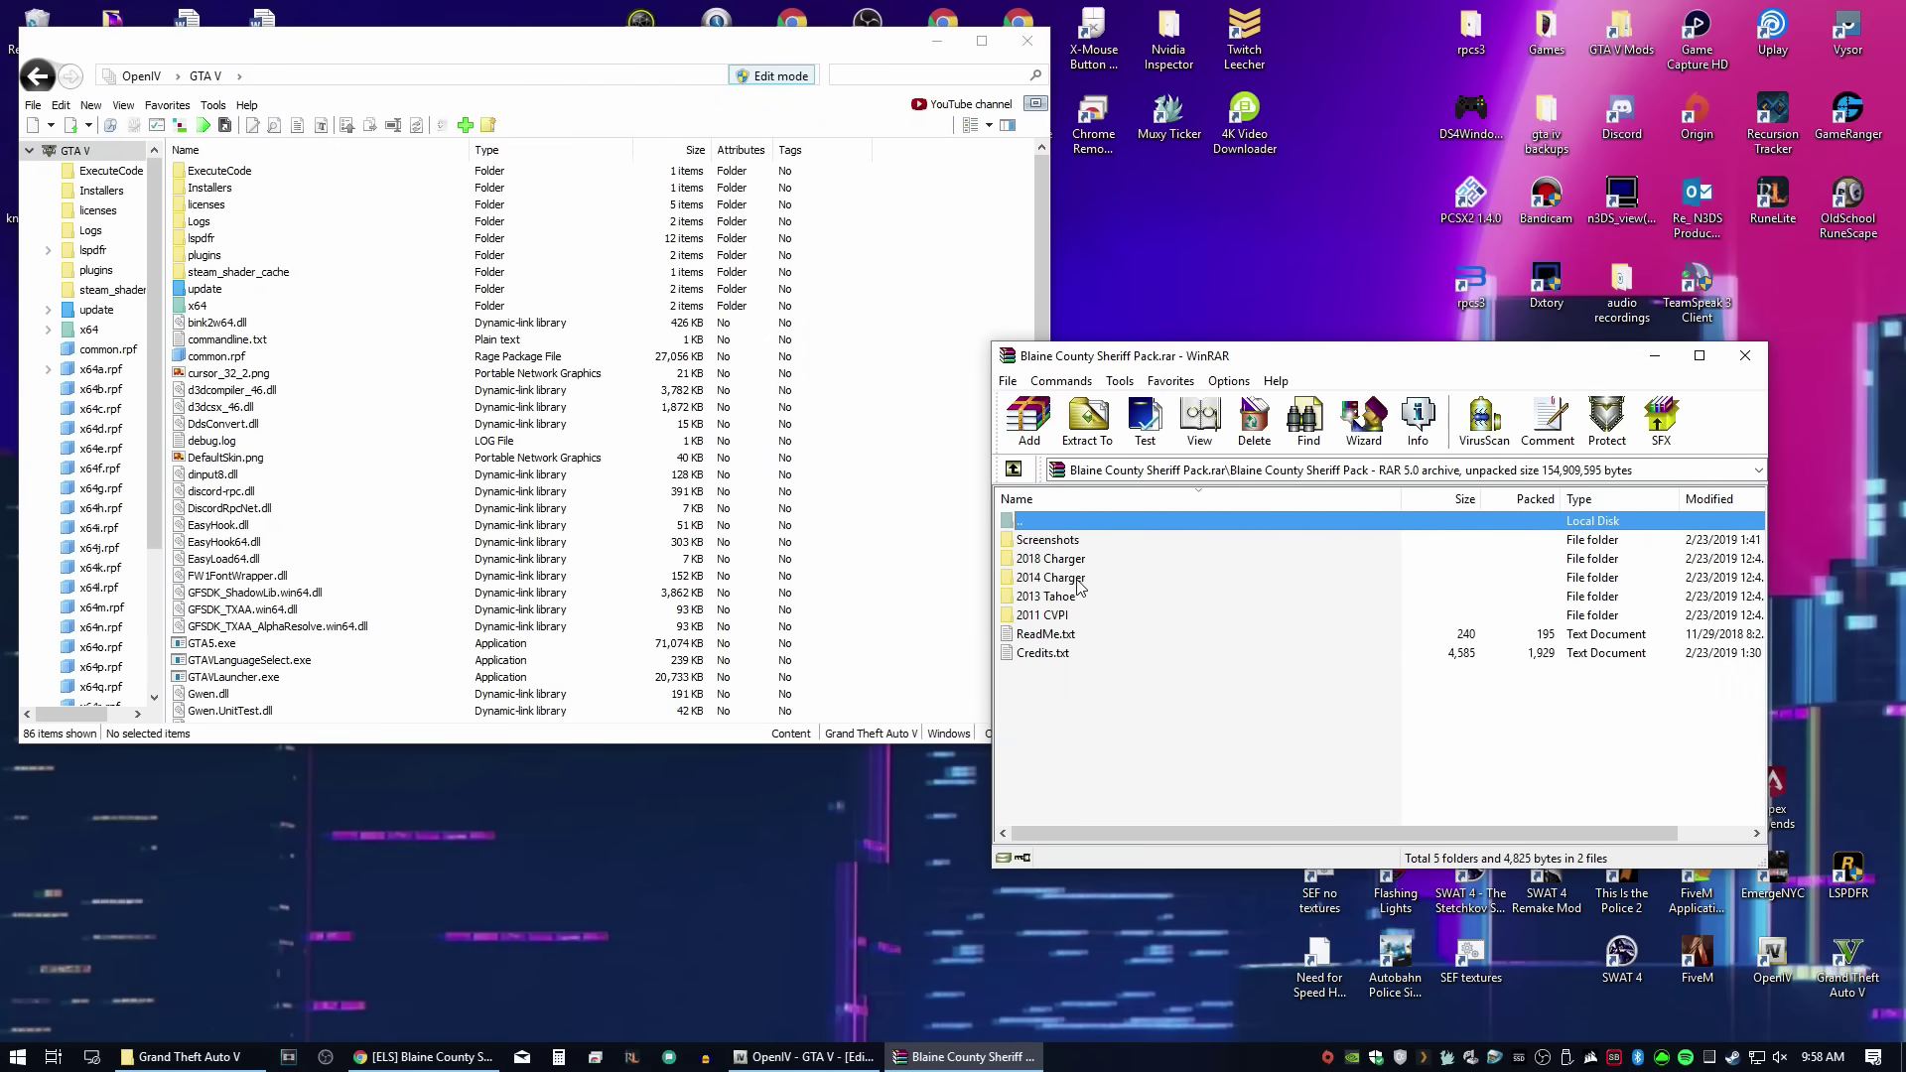
double_click(1060, 614)
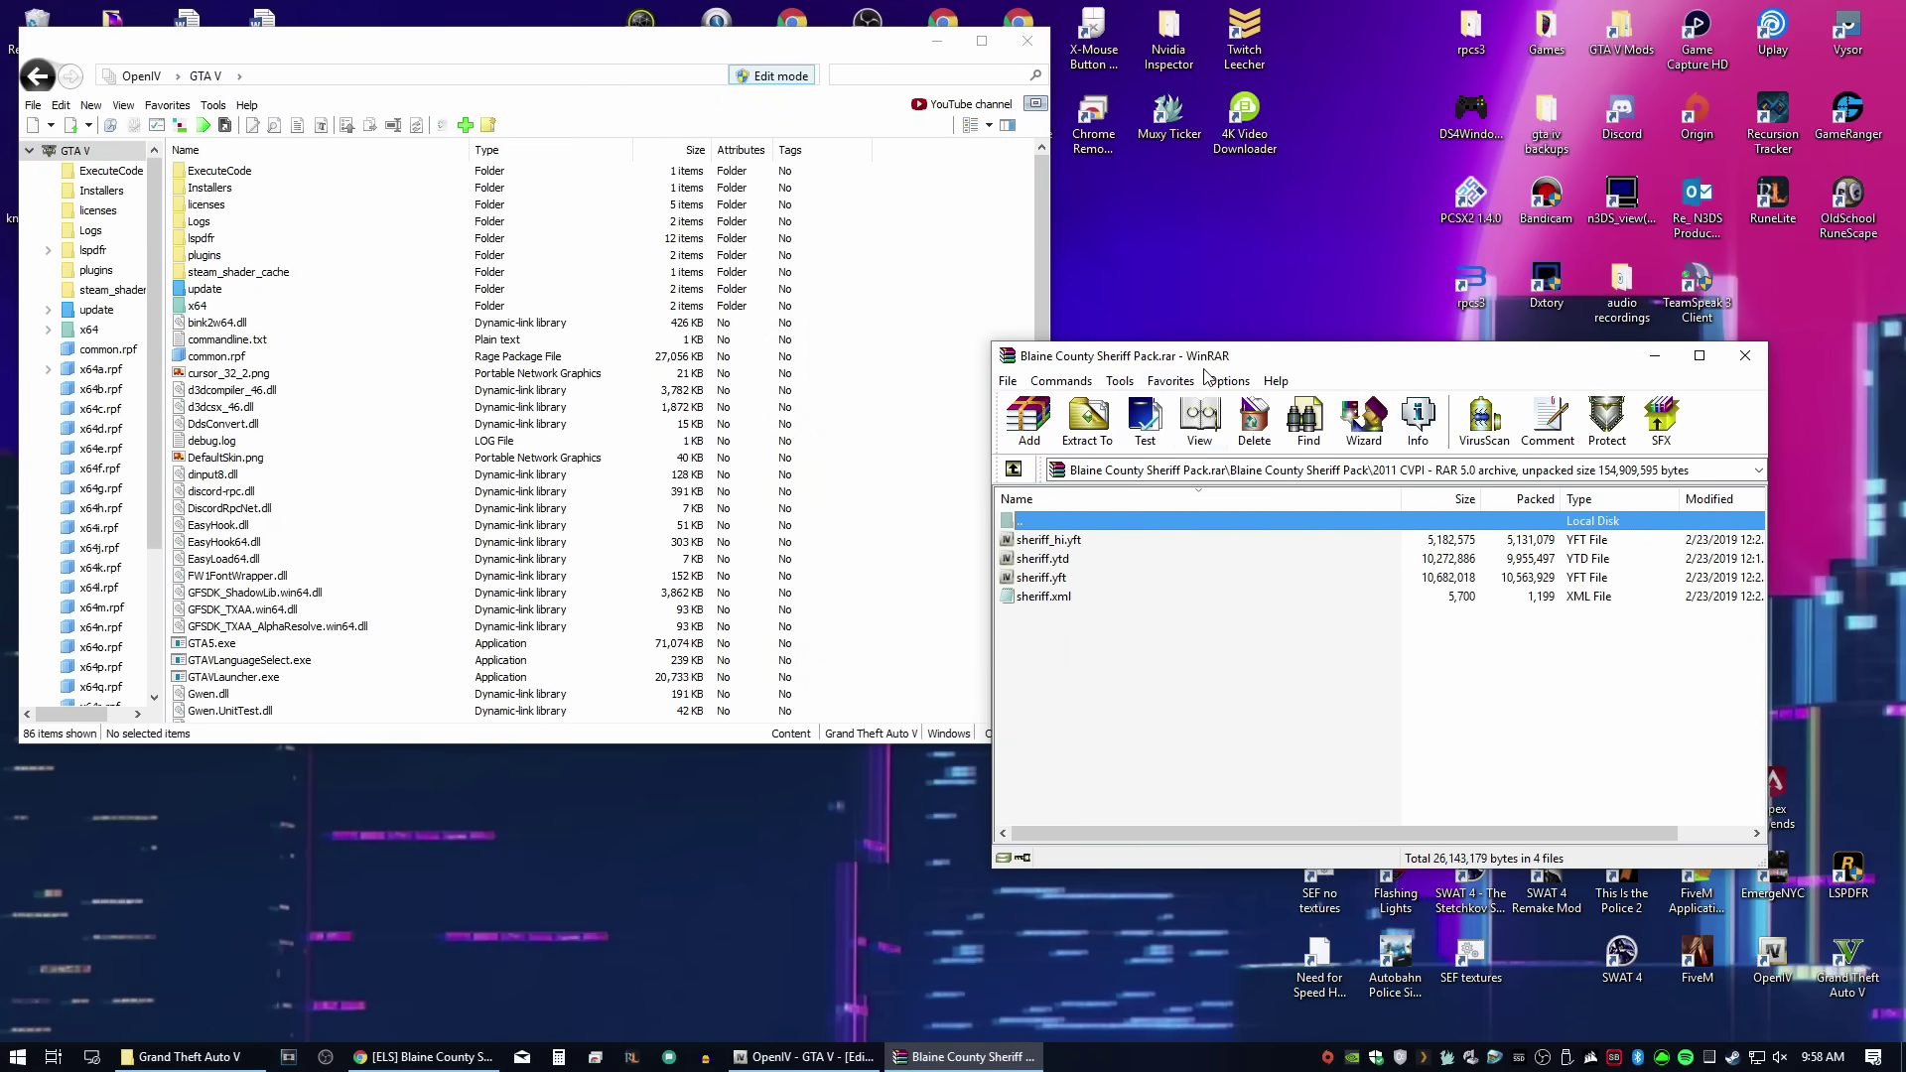
double_click(1075, 526)
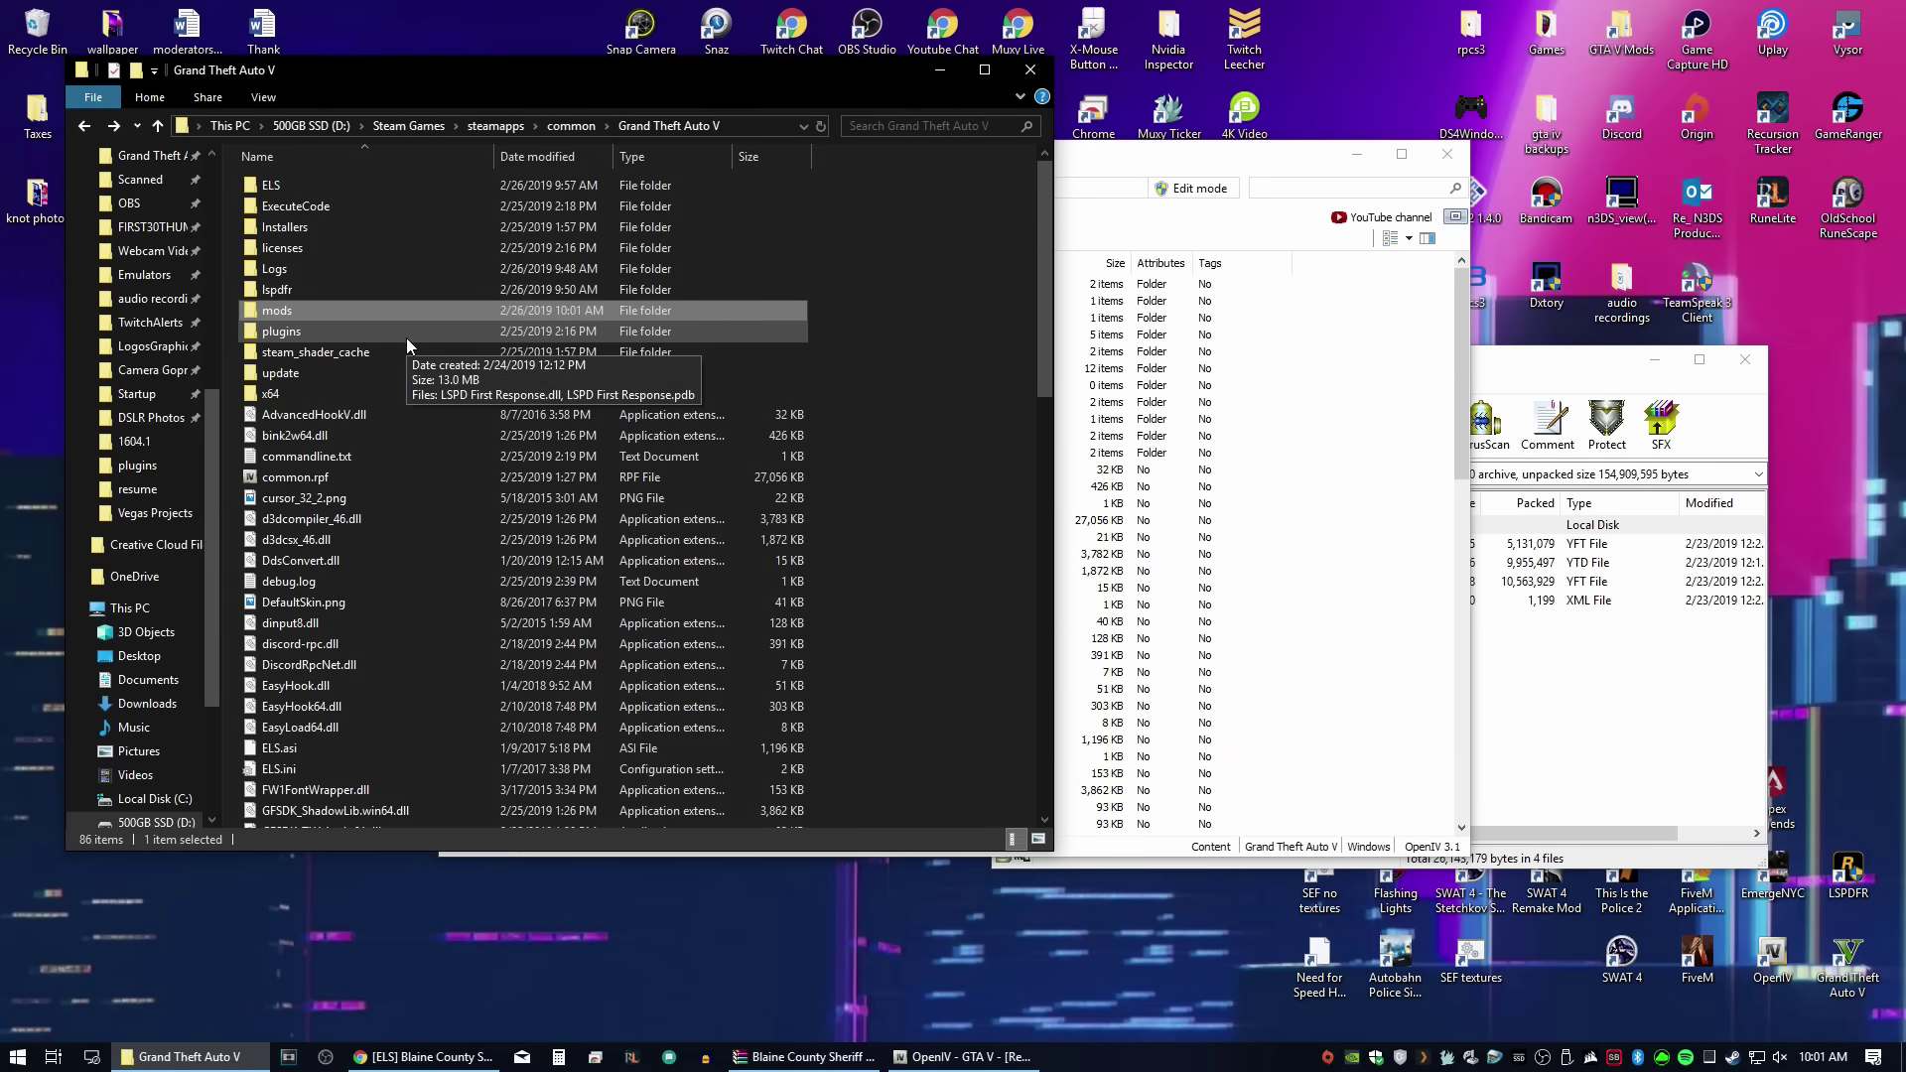
Step: Check the contents of the game's update and x64 folders
double_click(349, 371)
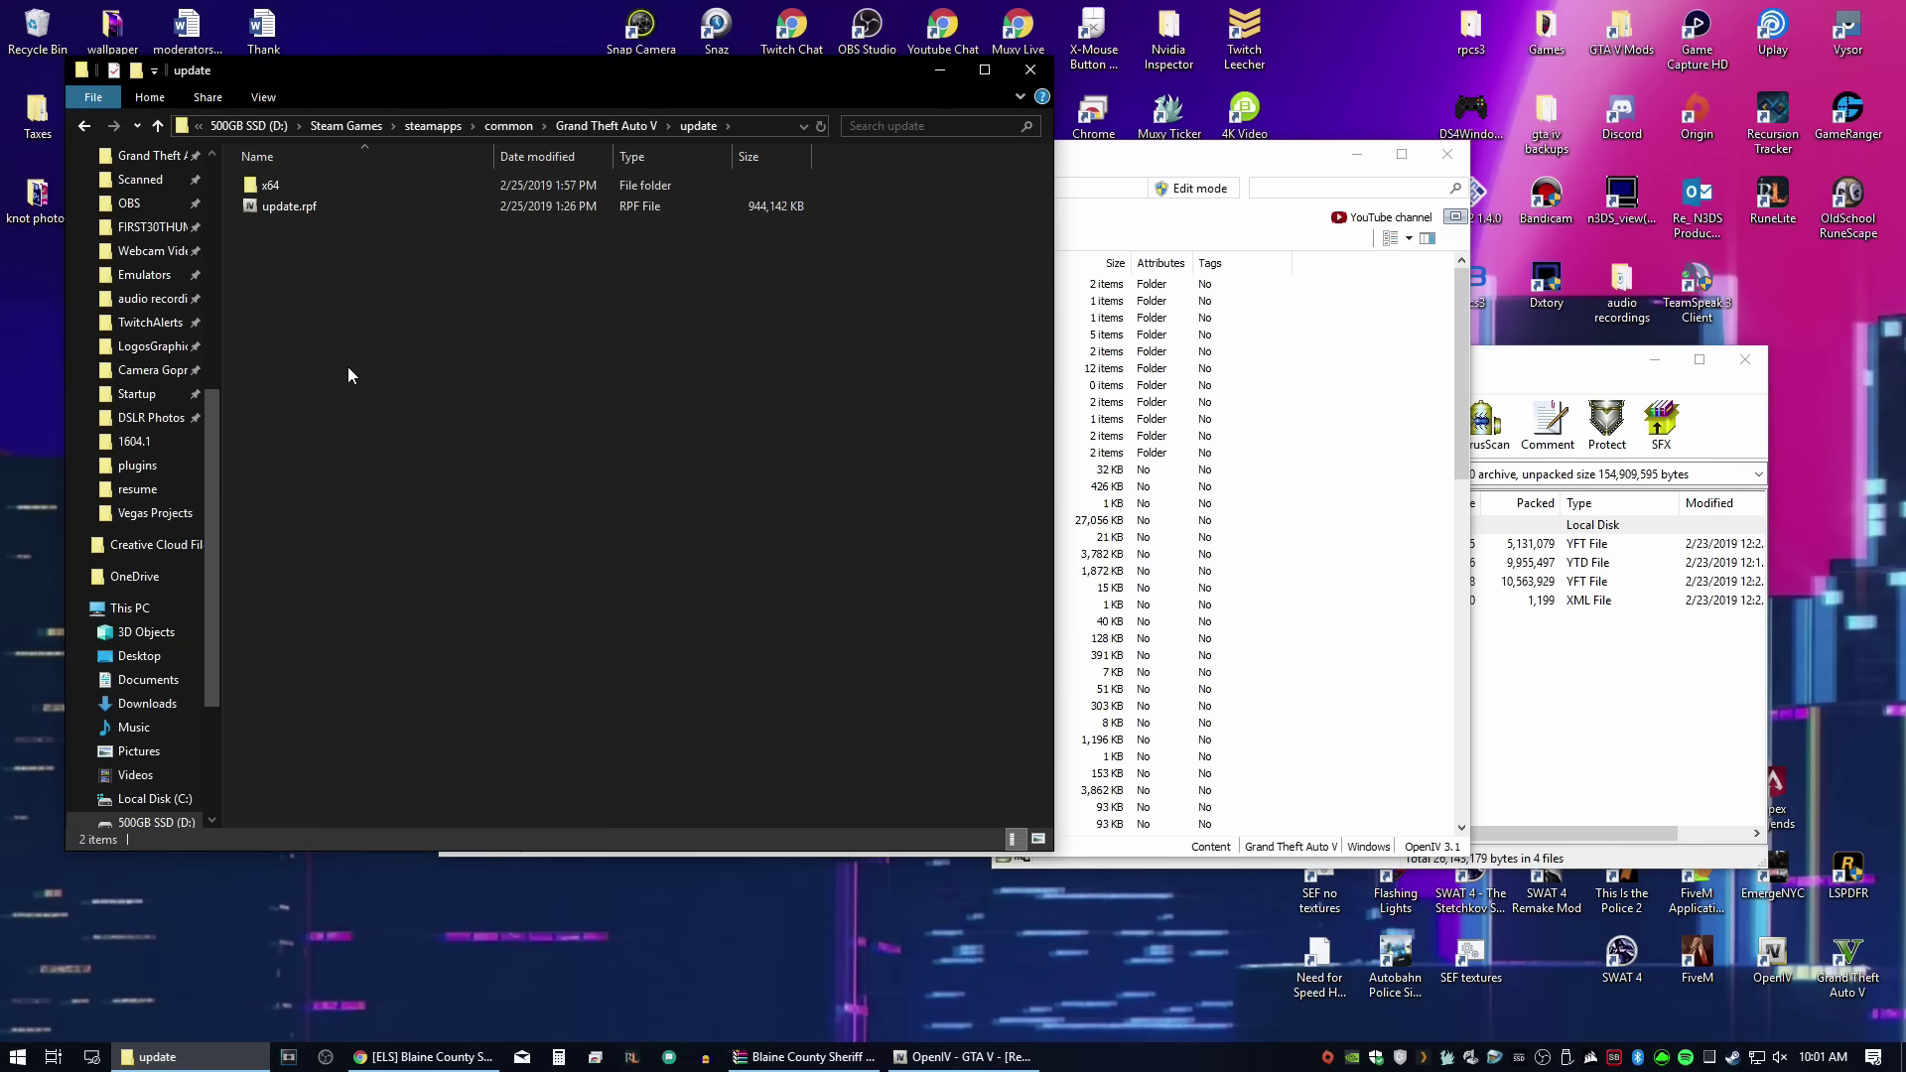
key(alt+Left)
double_click(311, 401)
key(alt+Left)
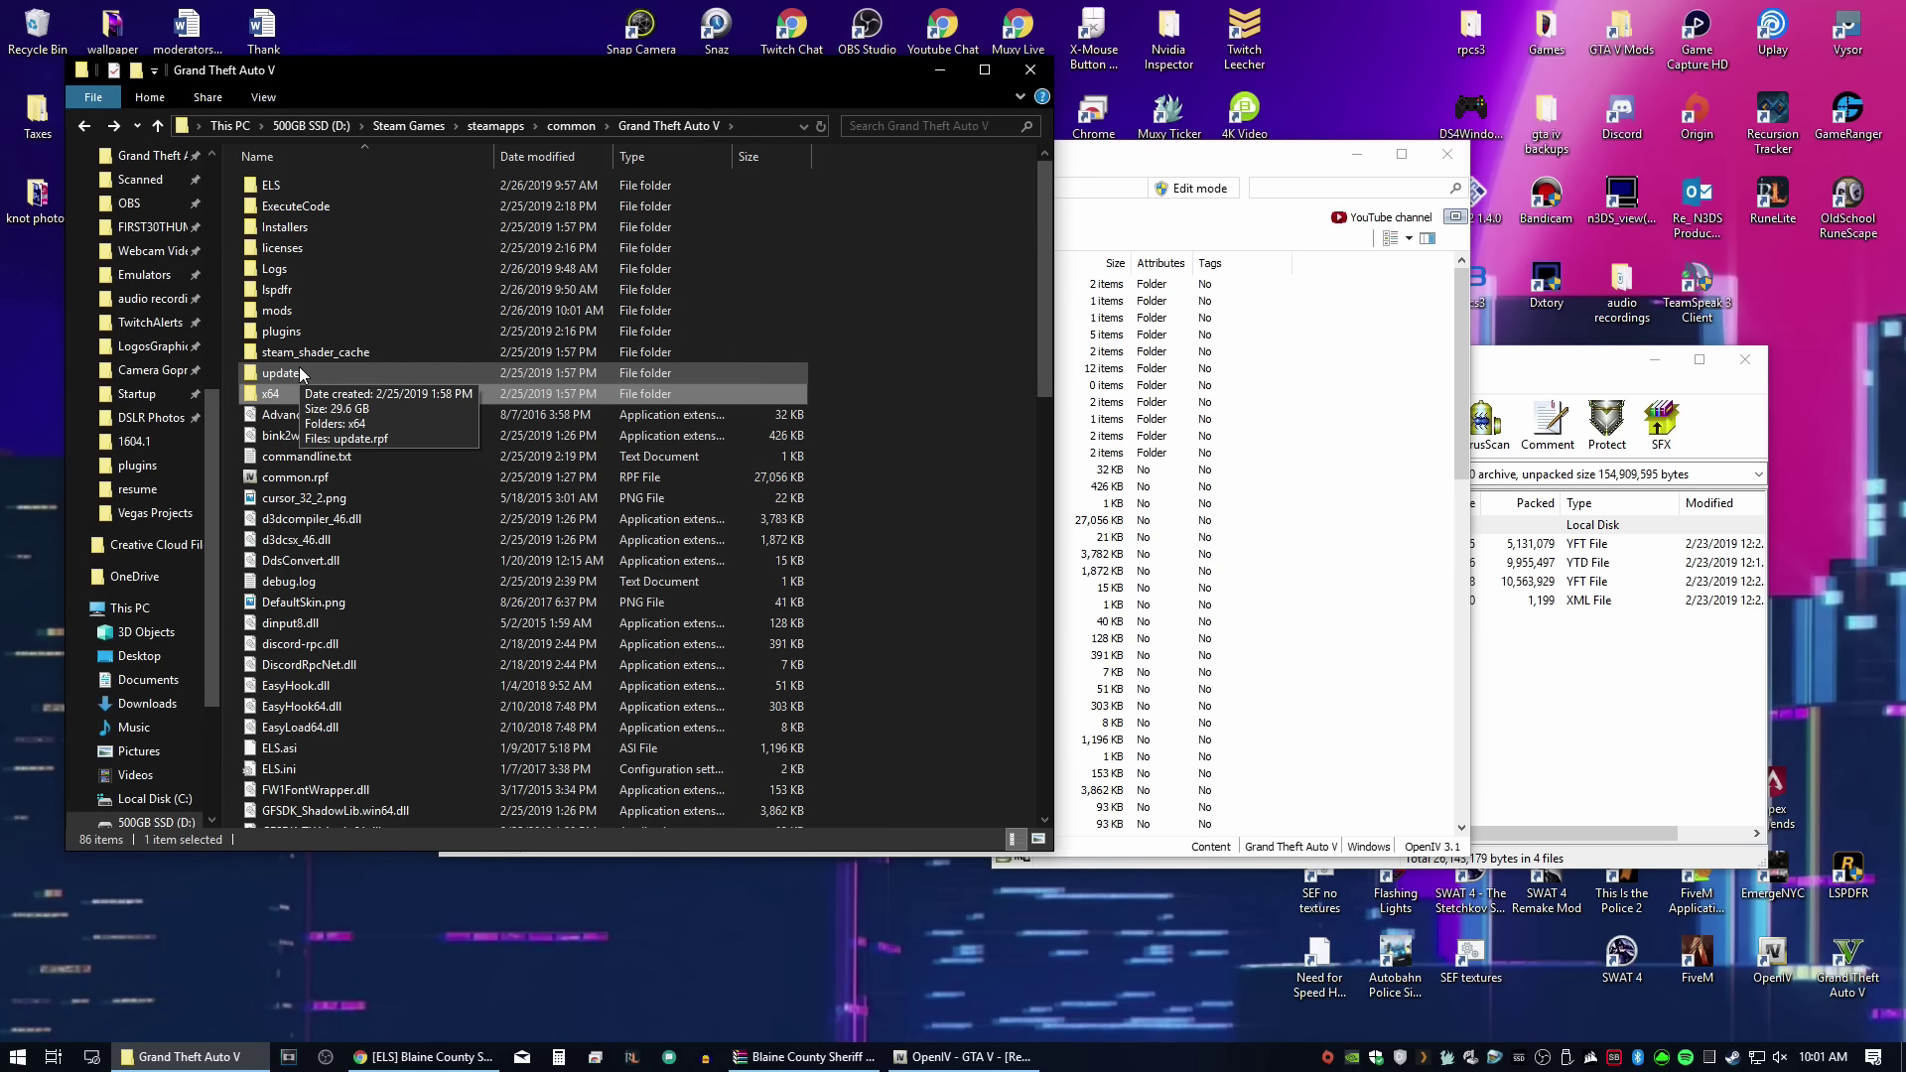
Step: Copy the update and x64 folders and paste them into the empty mods folder
click(300, 372)
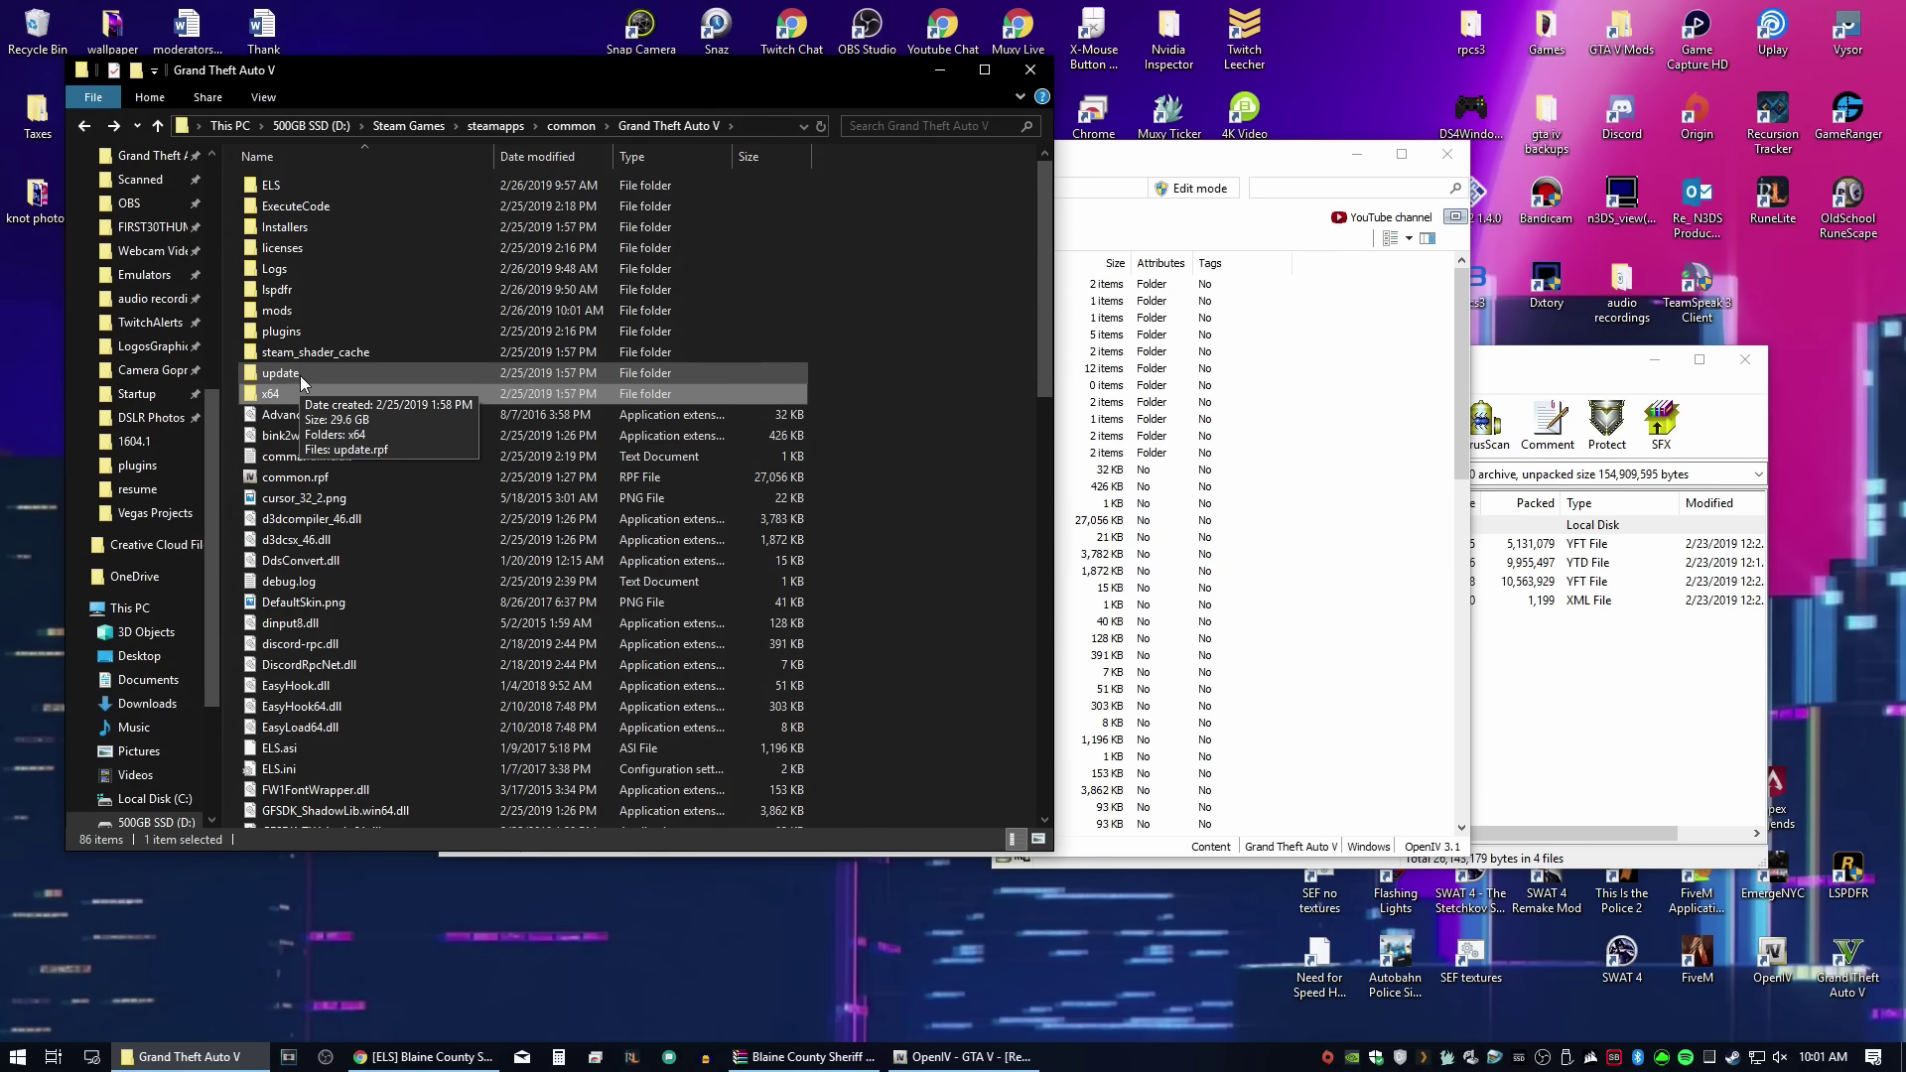
shift+click(299, 393)
right_click(299, 391)
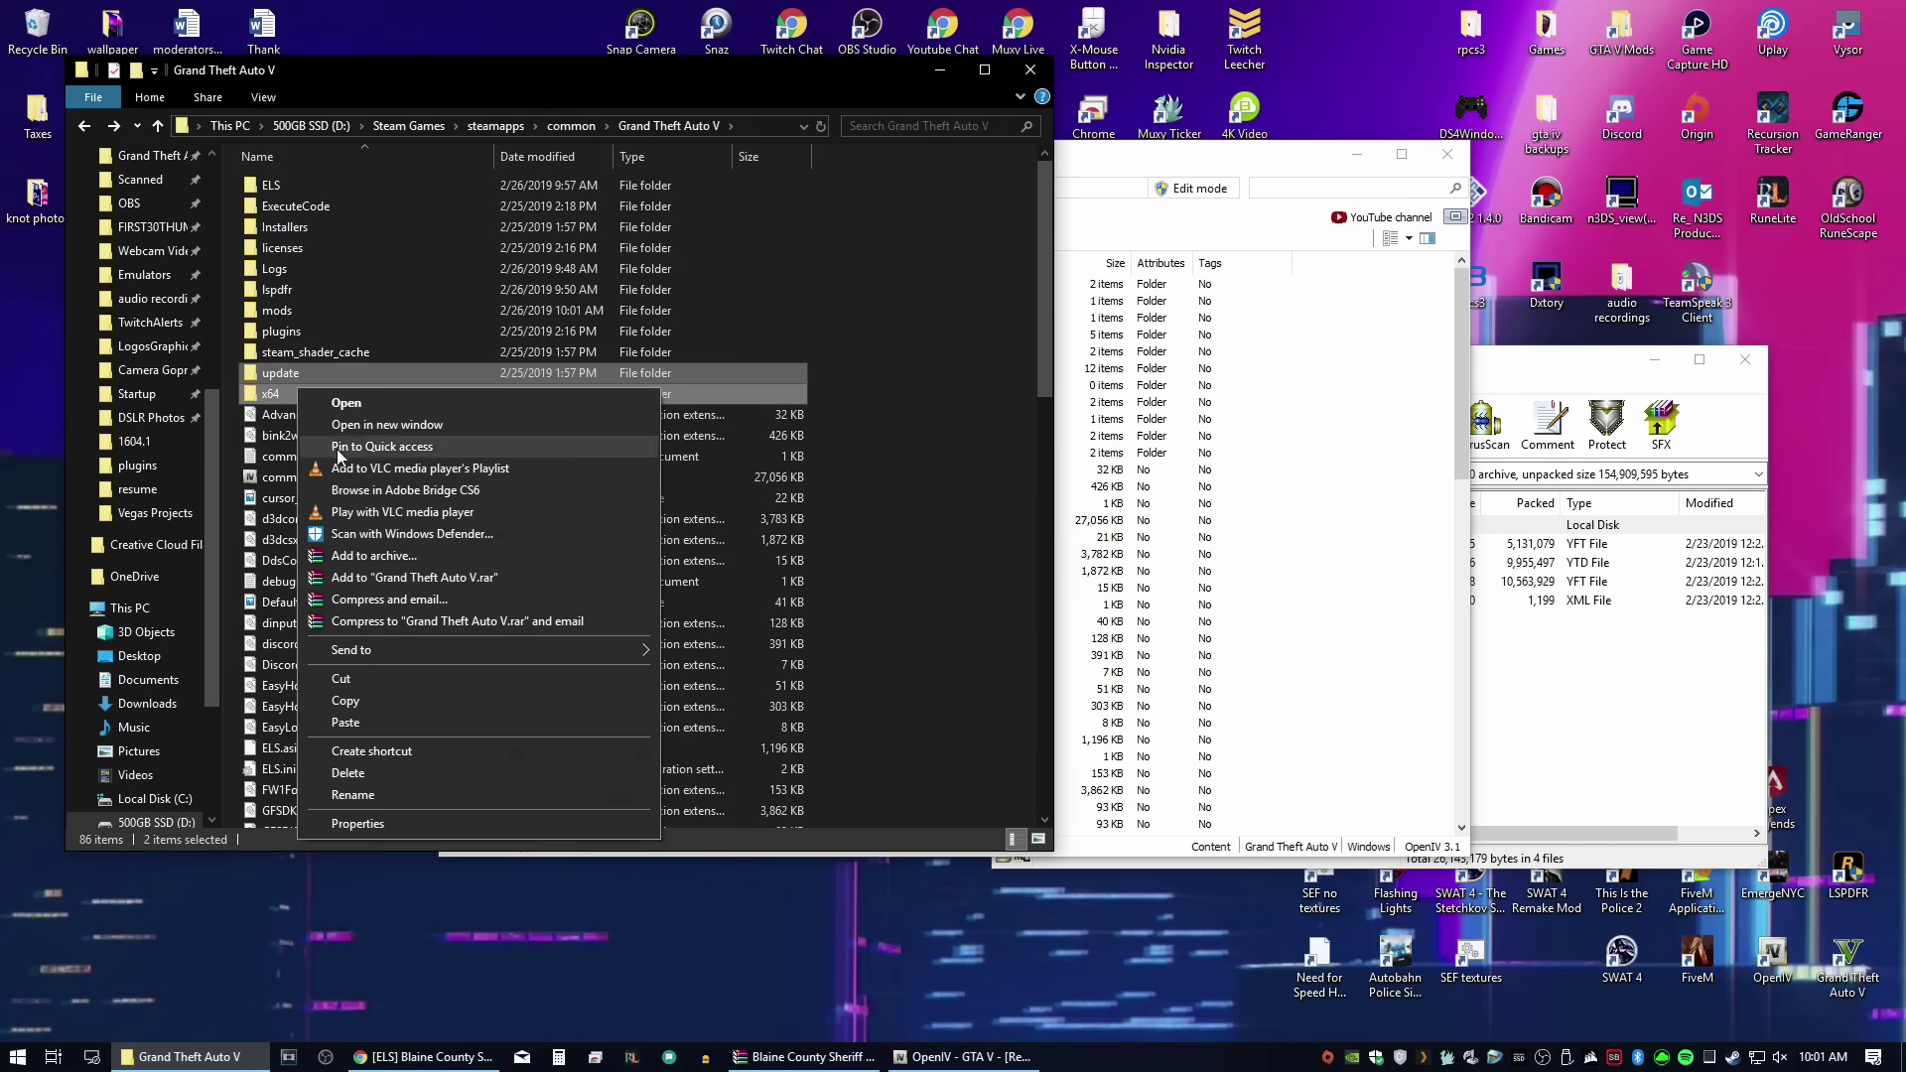
click(346, 700)
double_click(309, 308)
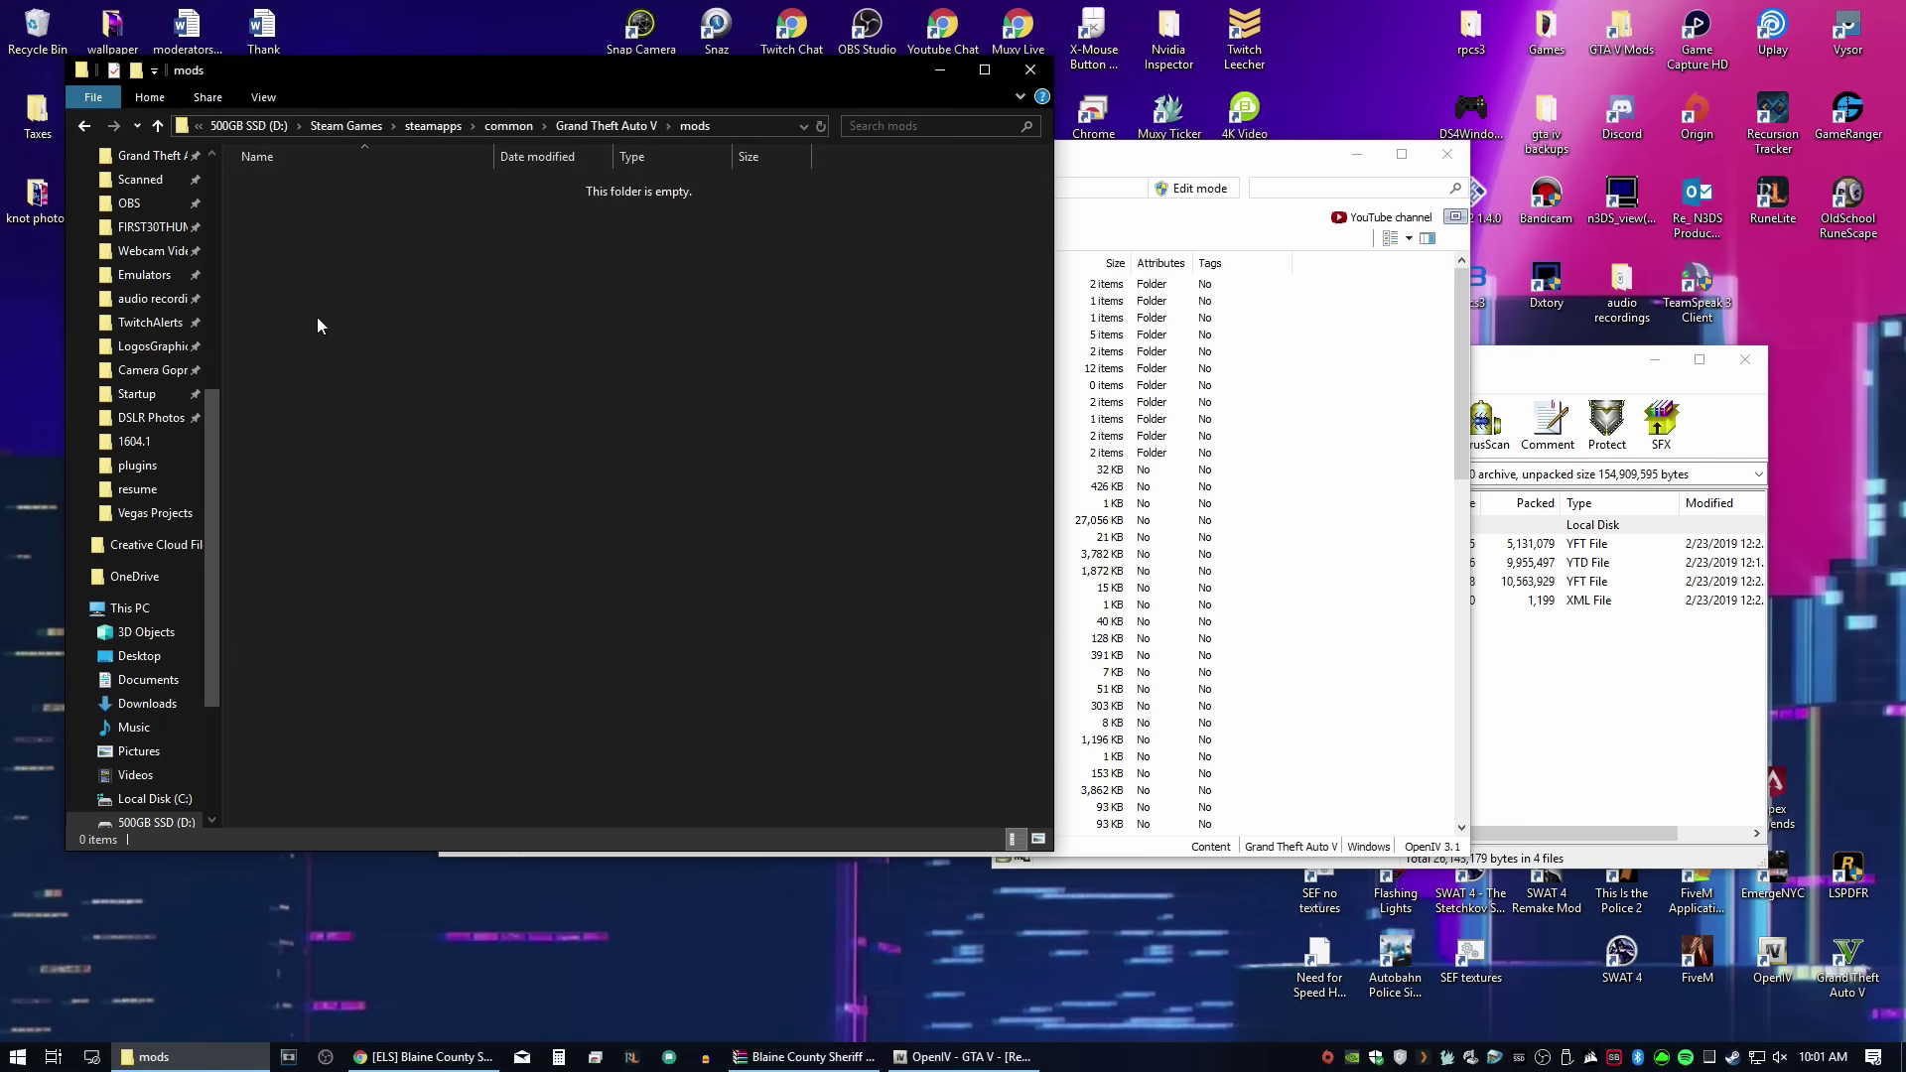
right_click(318, 319)
click(360, 454)
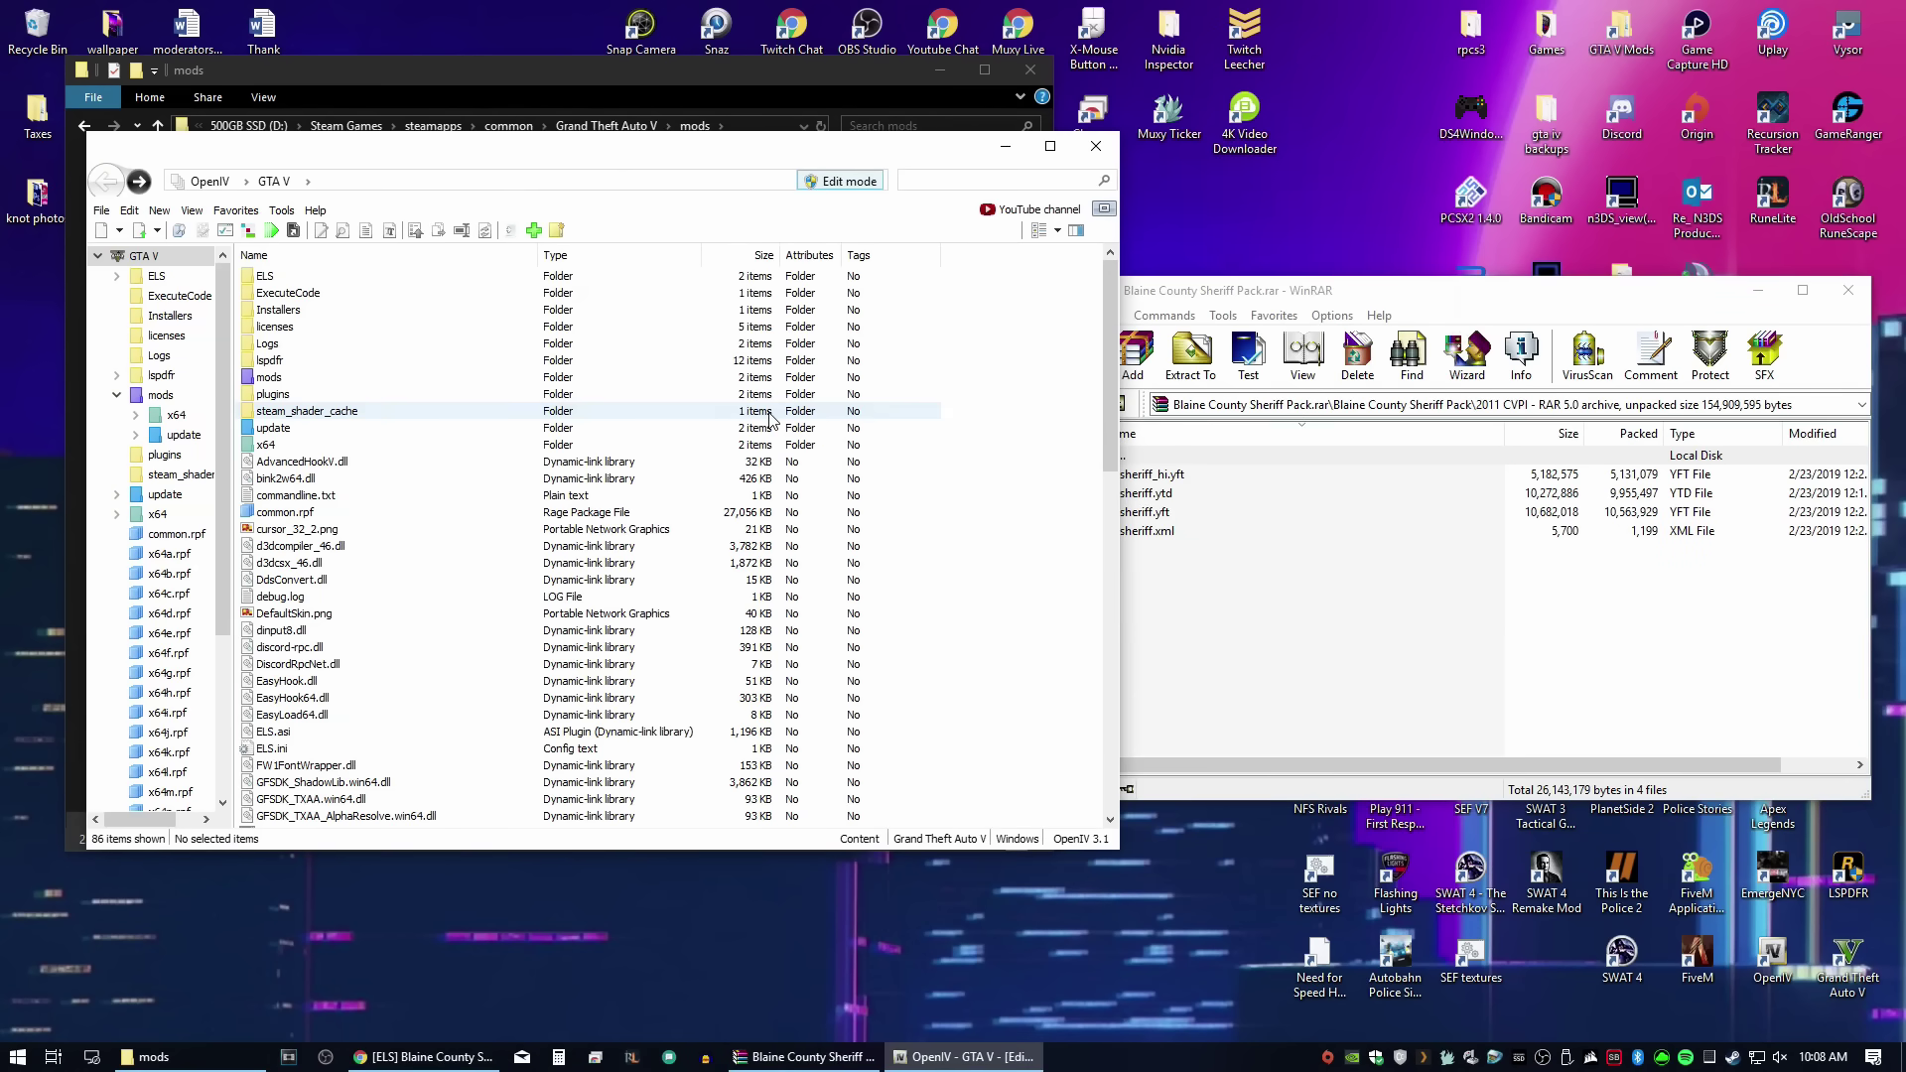
Step: Go to mods\update\x64\dlcpacks\patchday3ng and open its dlc.rpf archive
double_click(311, 434)
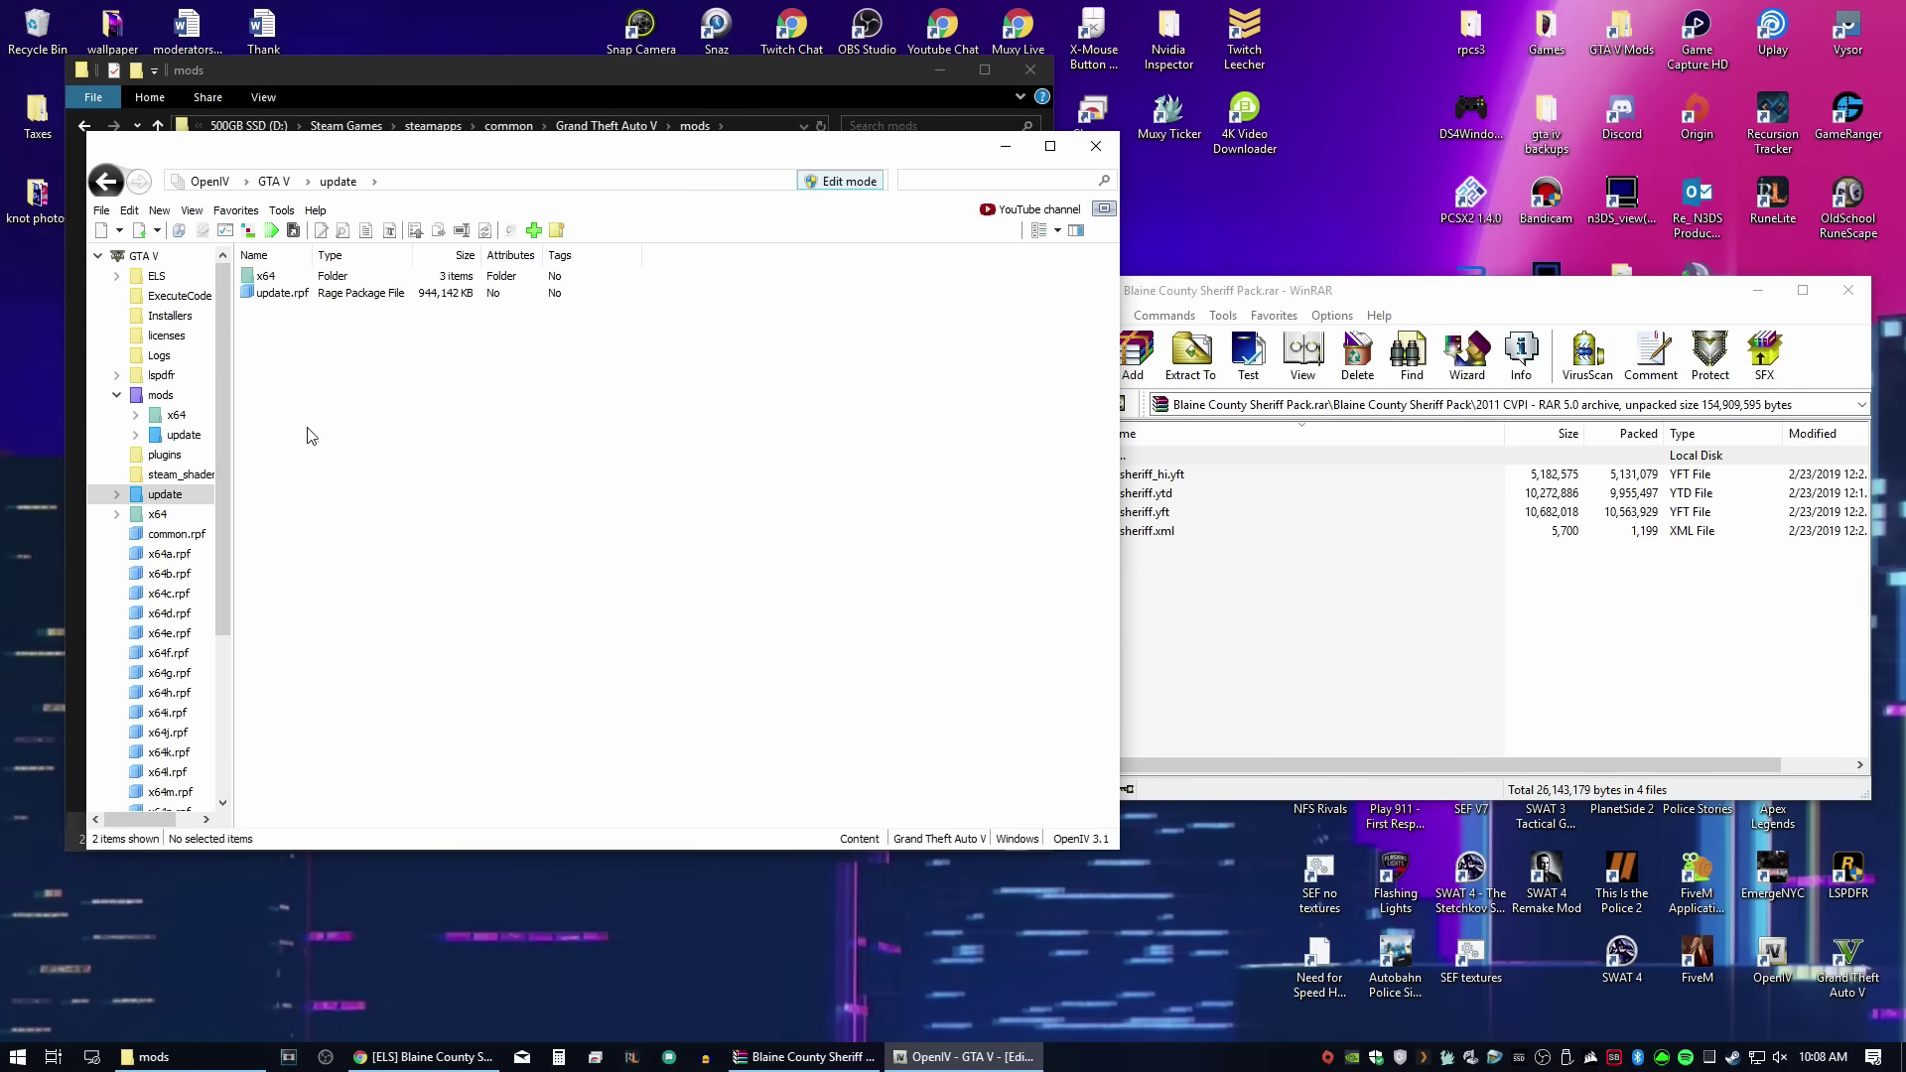
key(BackSpace)
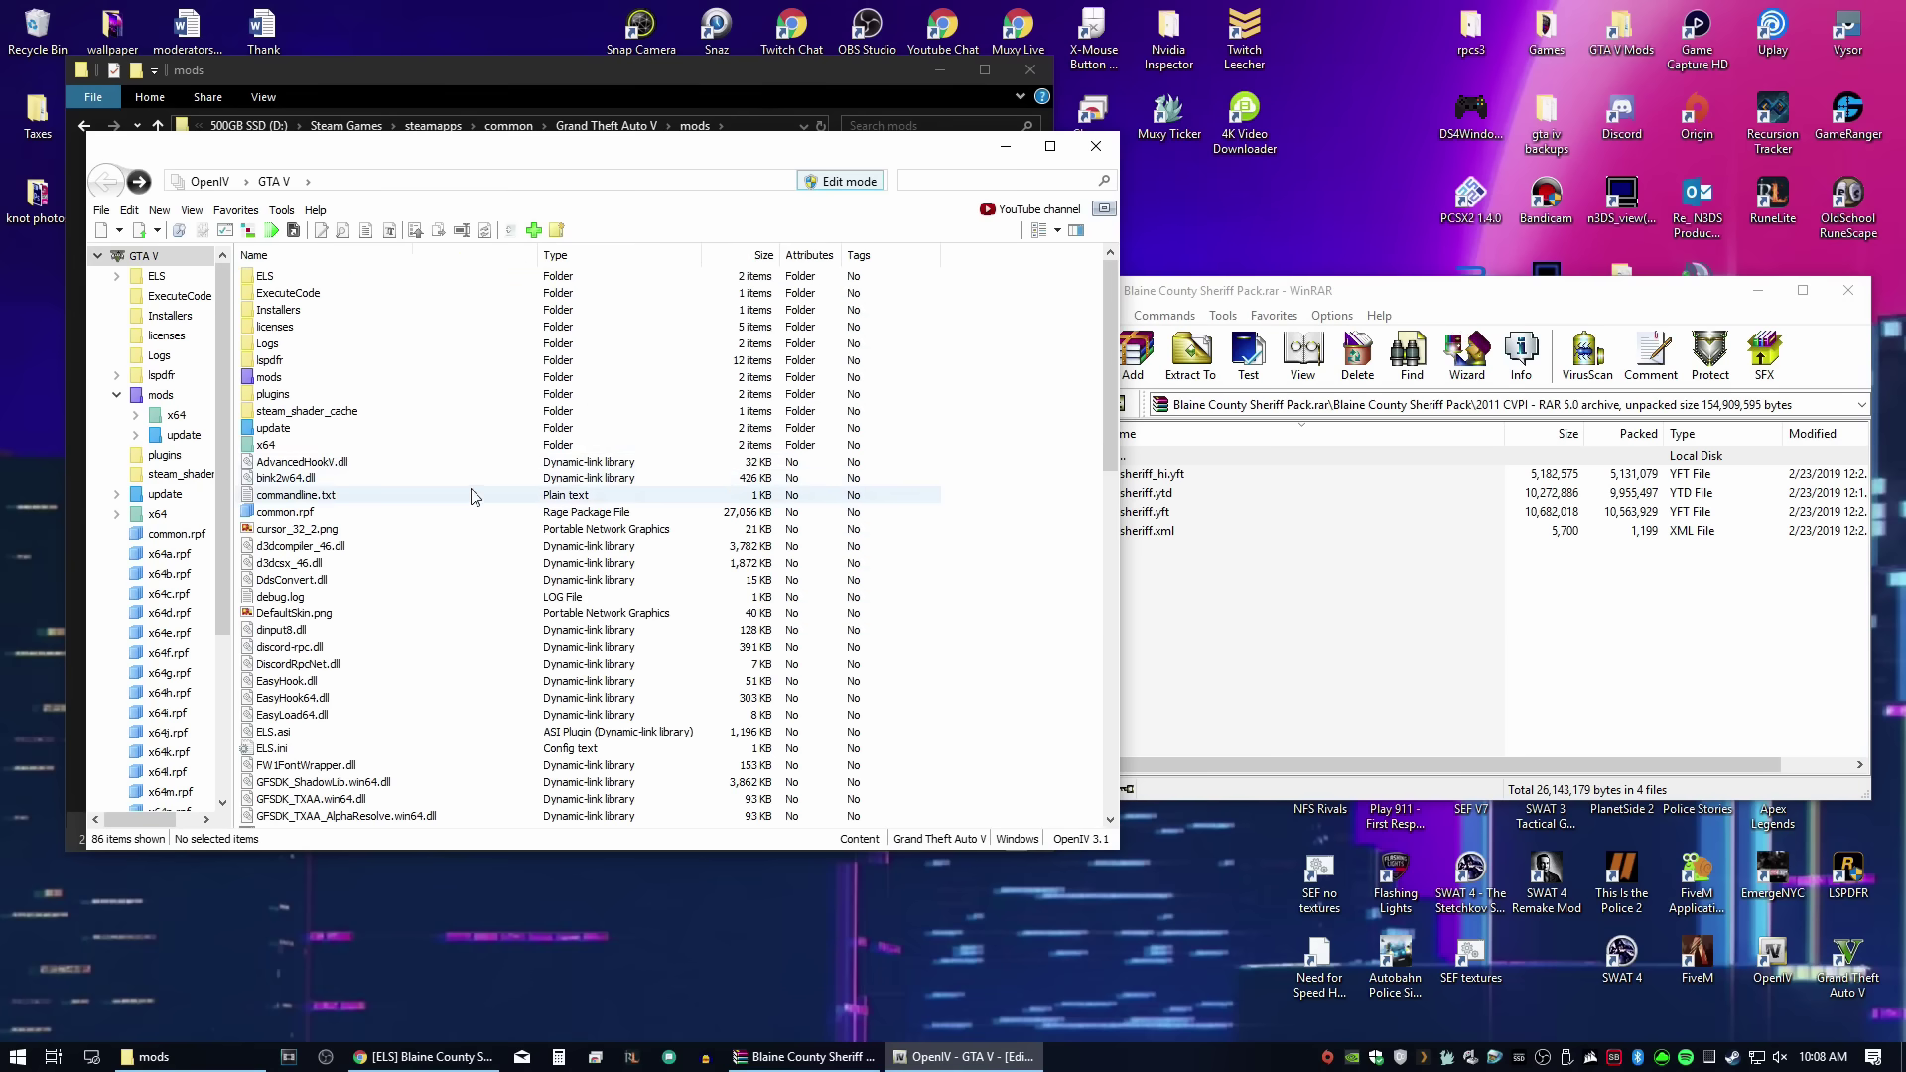
double_click(286, 382)
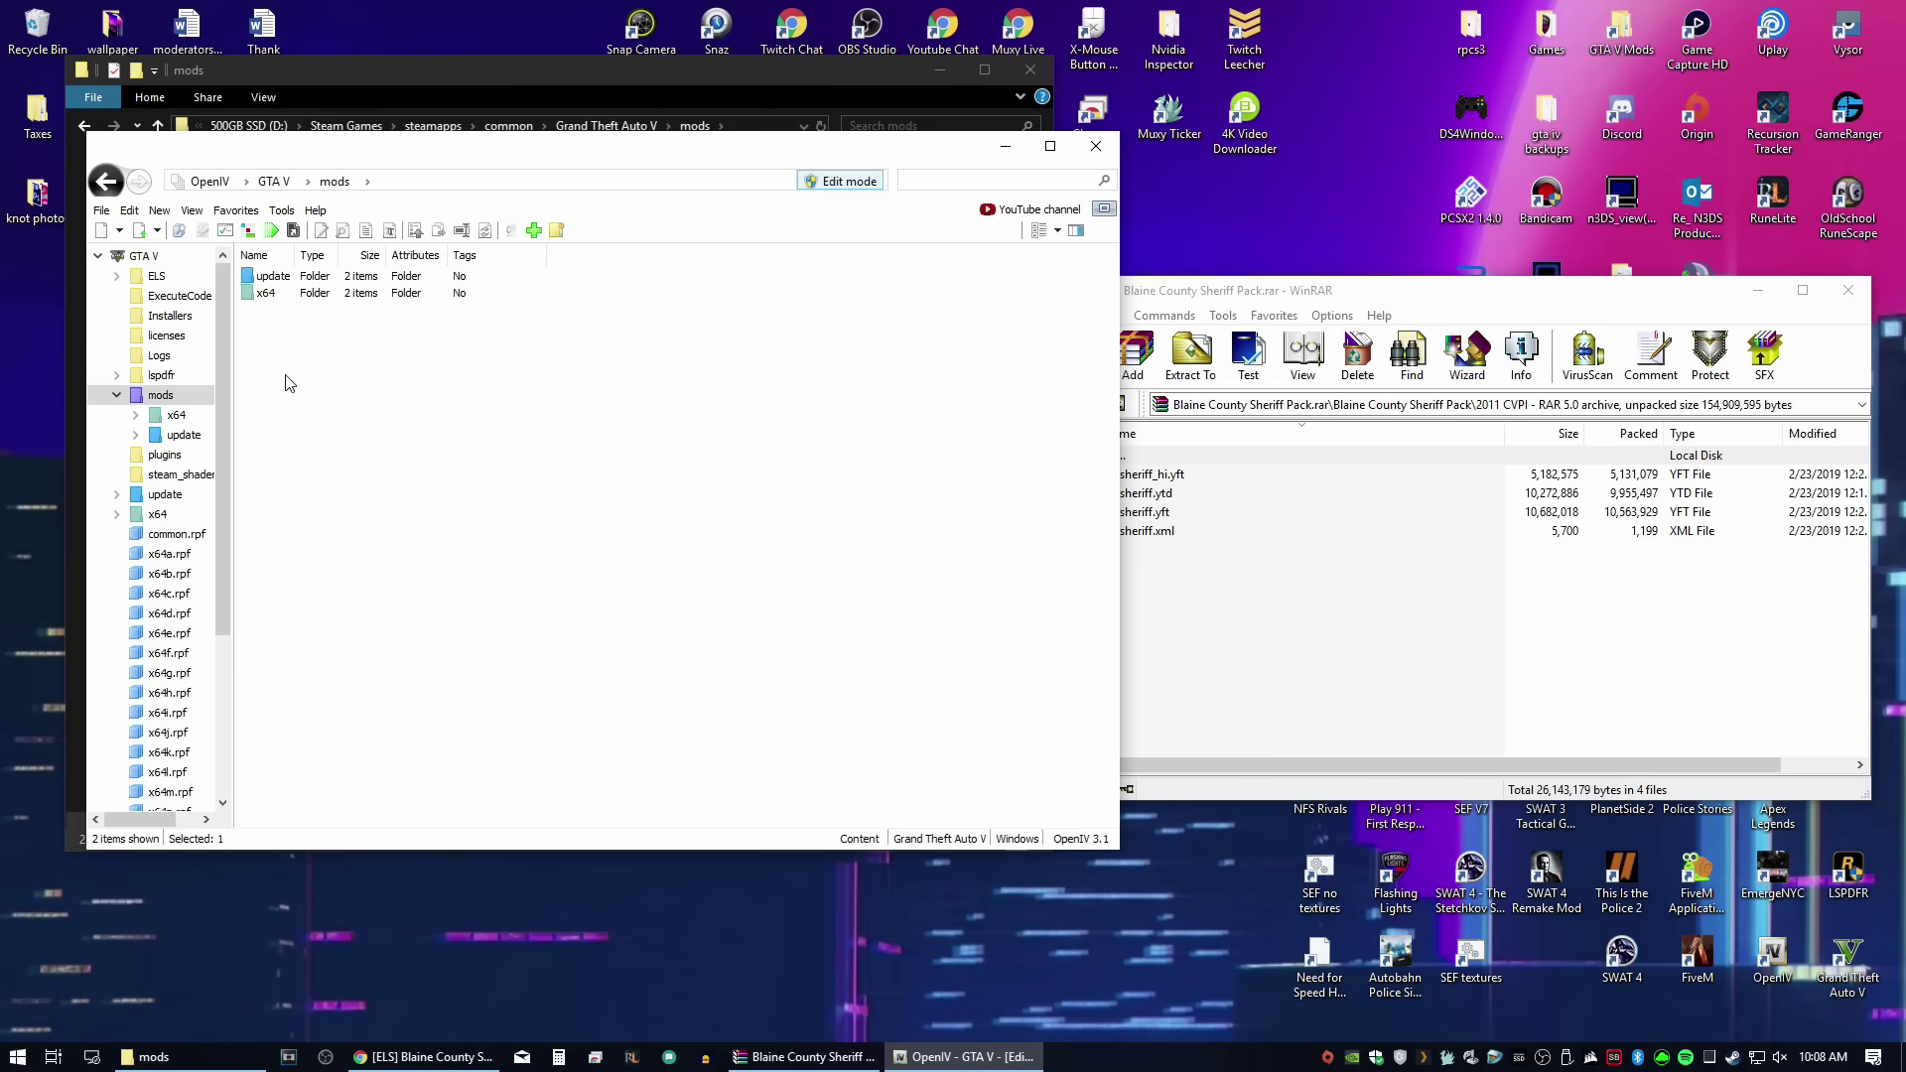
double_click(283, 278)
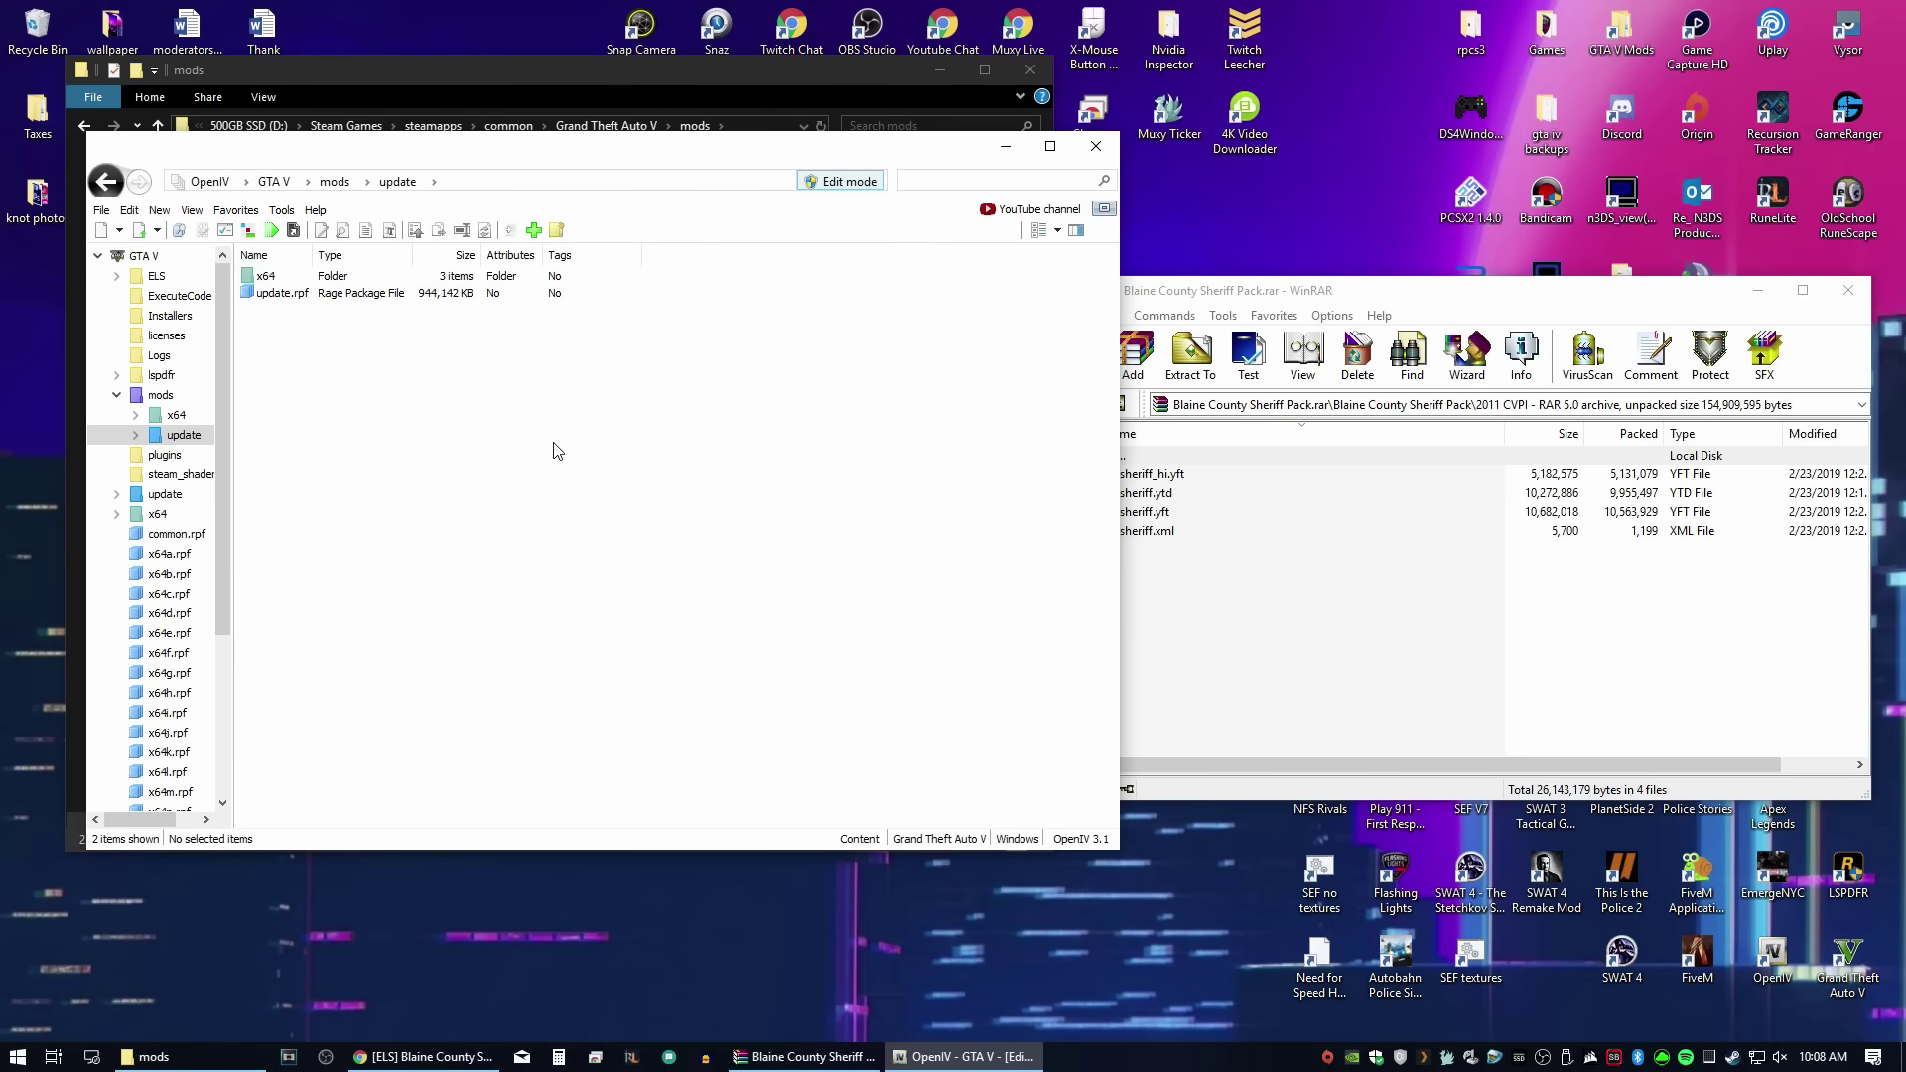
drag(1288, 293, 1388, 281)
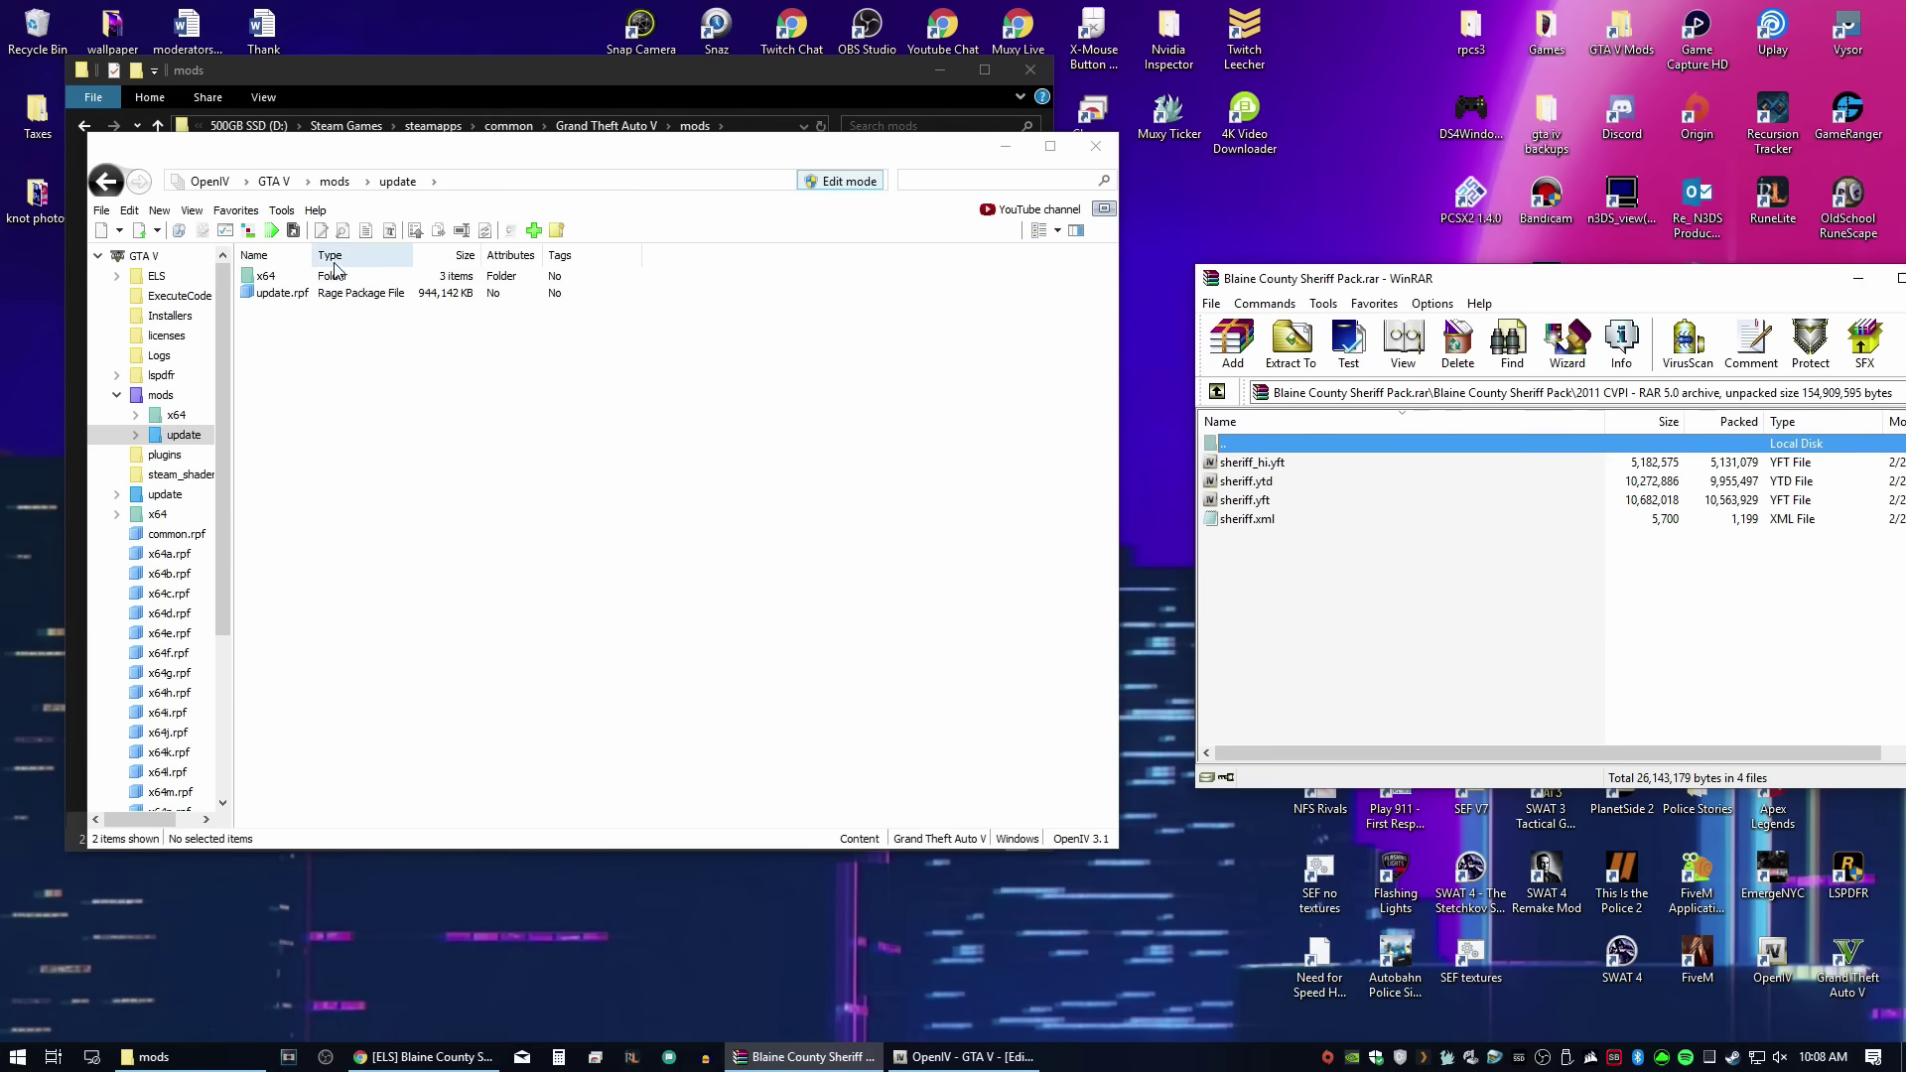
double_click(307, 279)
double_click(298, 294)
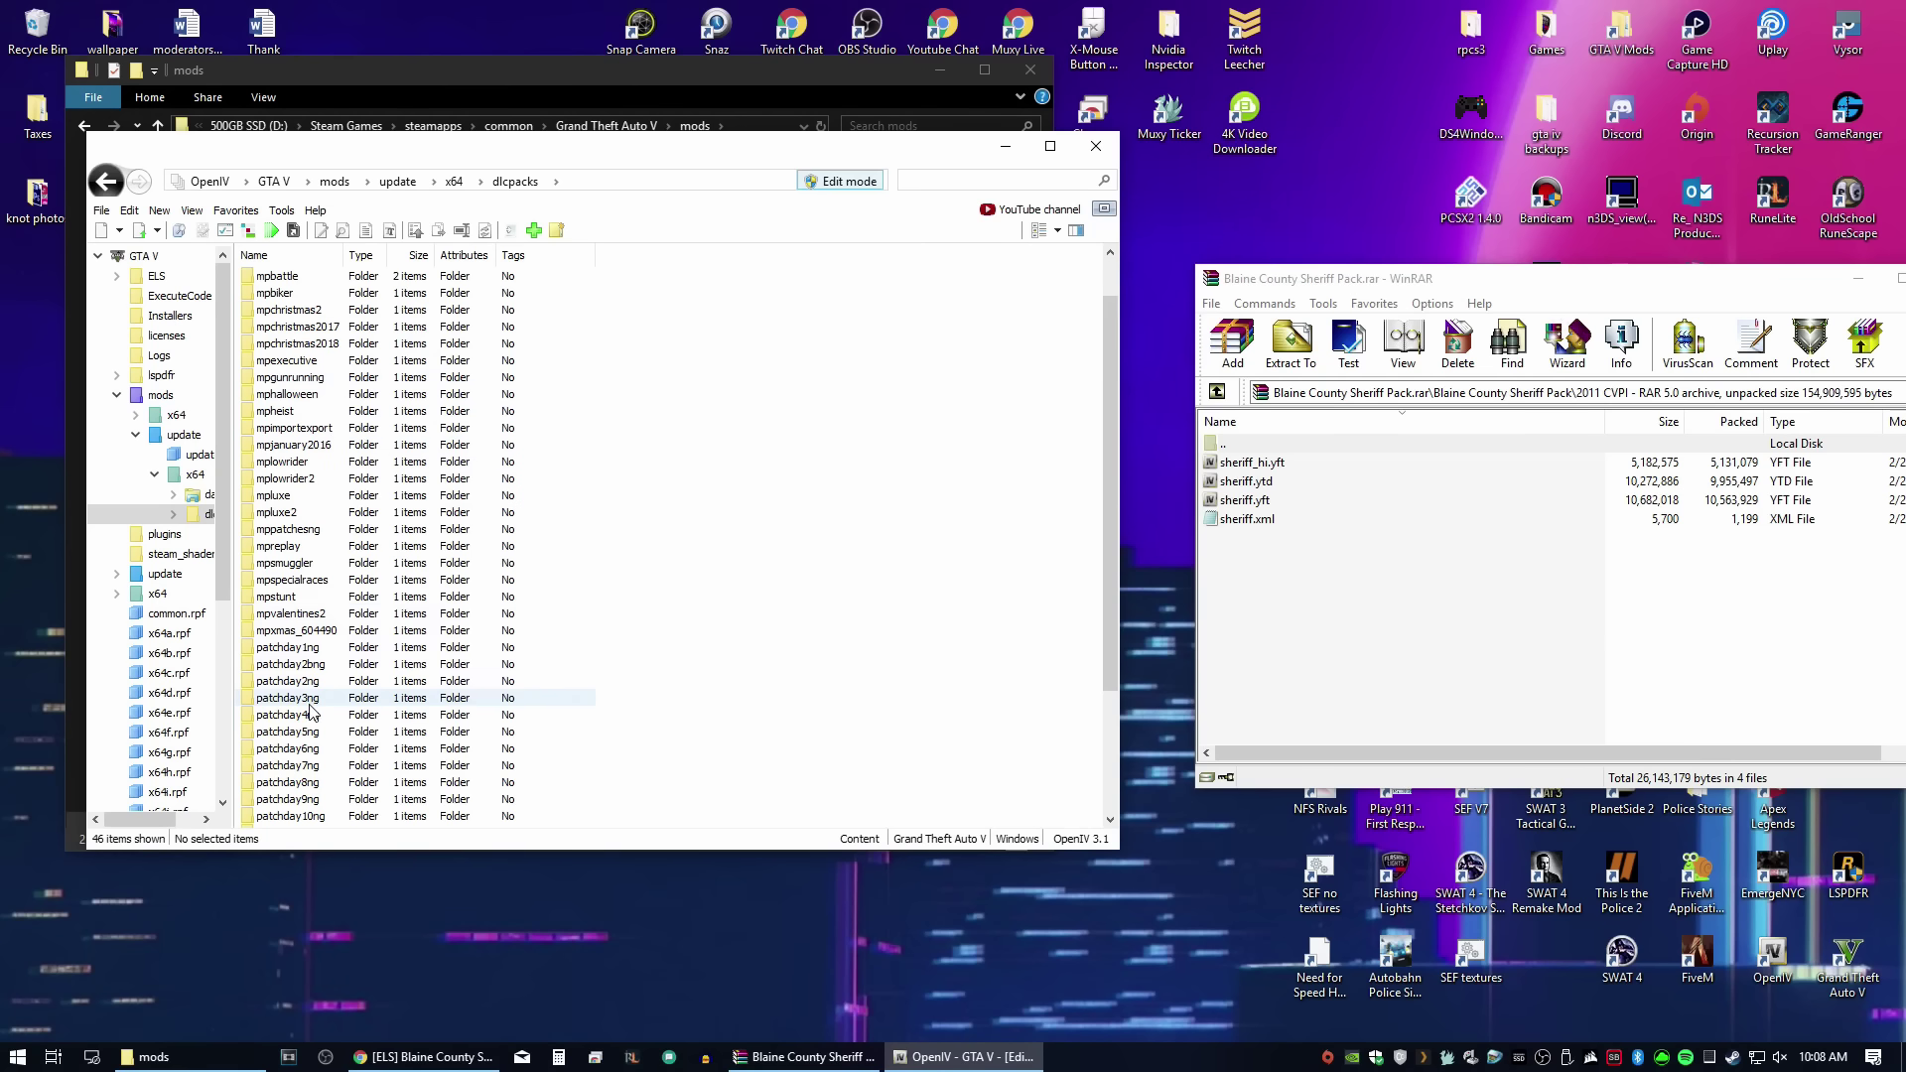
double_click(298, 749)
double_click(288, 277)
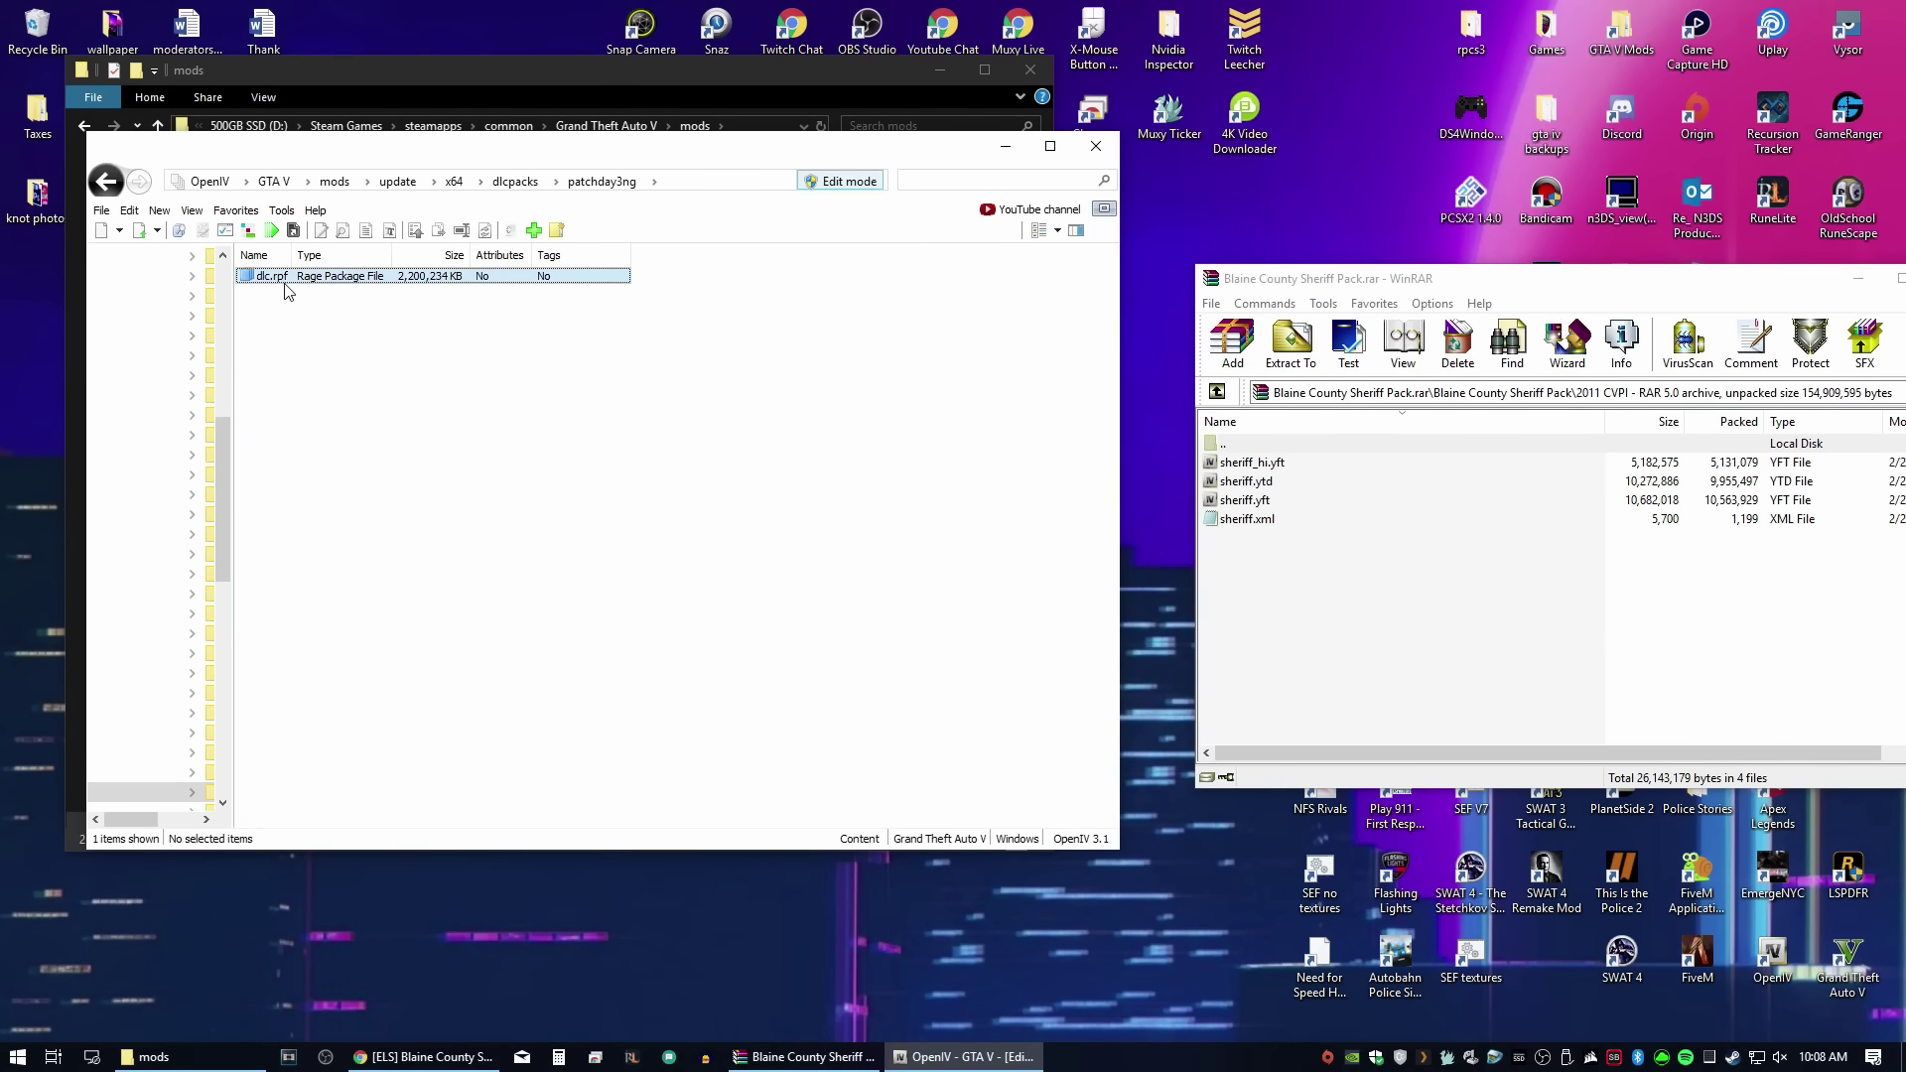
Step: Open x64\levels\gta5\vehicles.rpf inside dlc.rpf
double_click(288, 277)
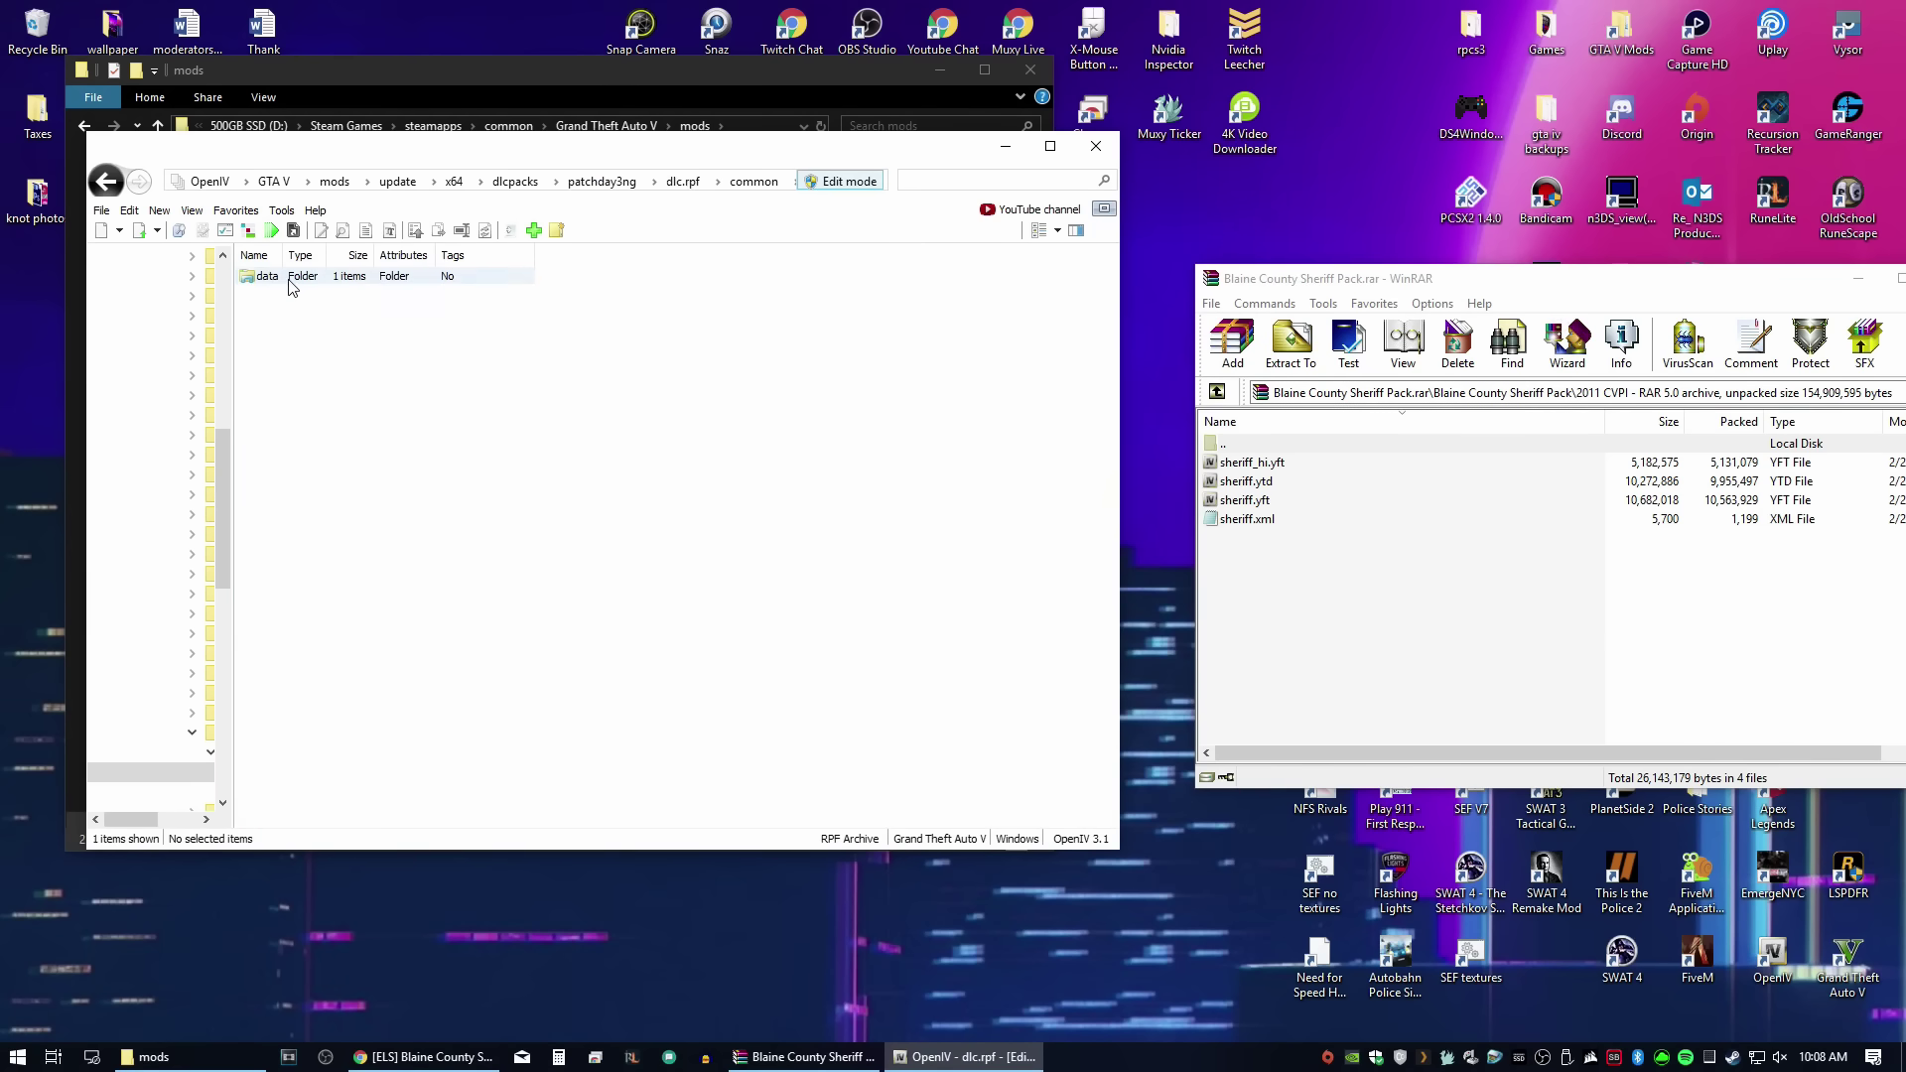
double_click(285, 278)
key(BackSpace)
key(BackSpace)
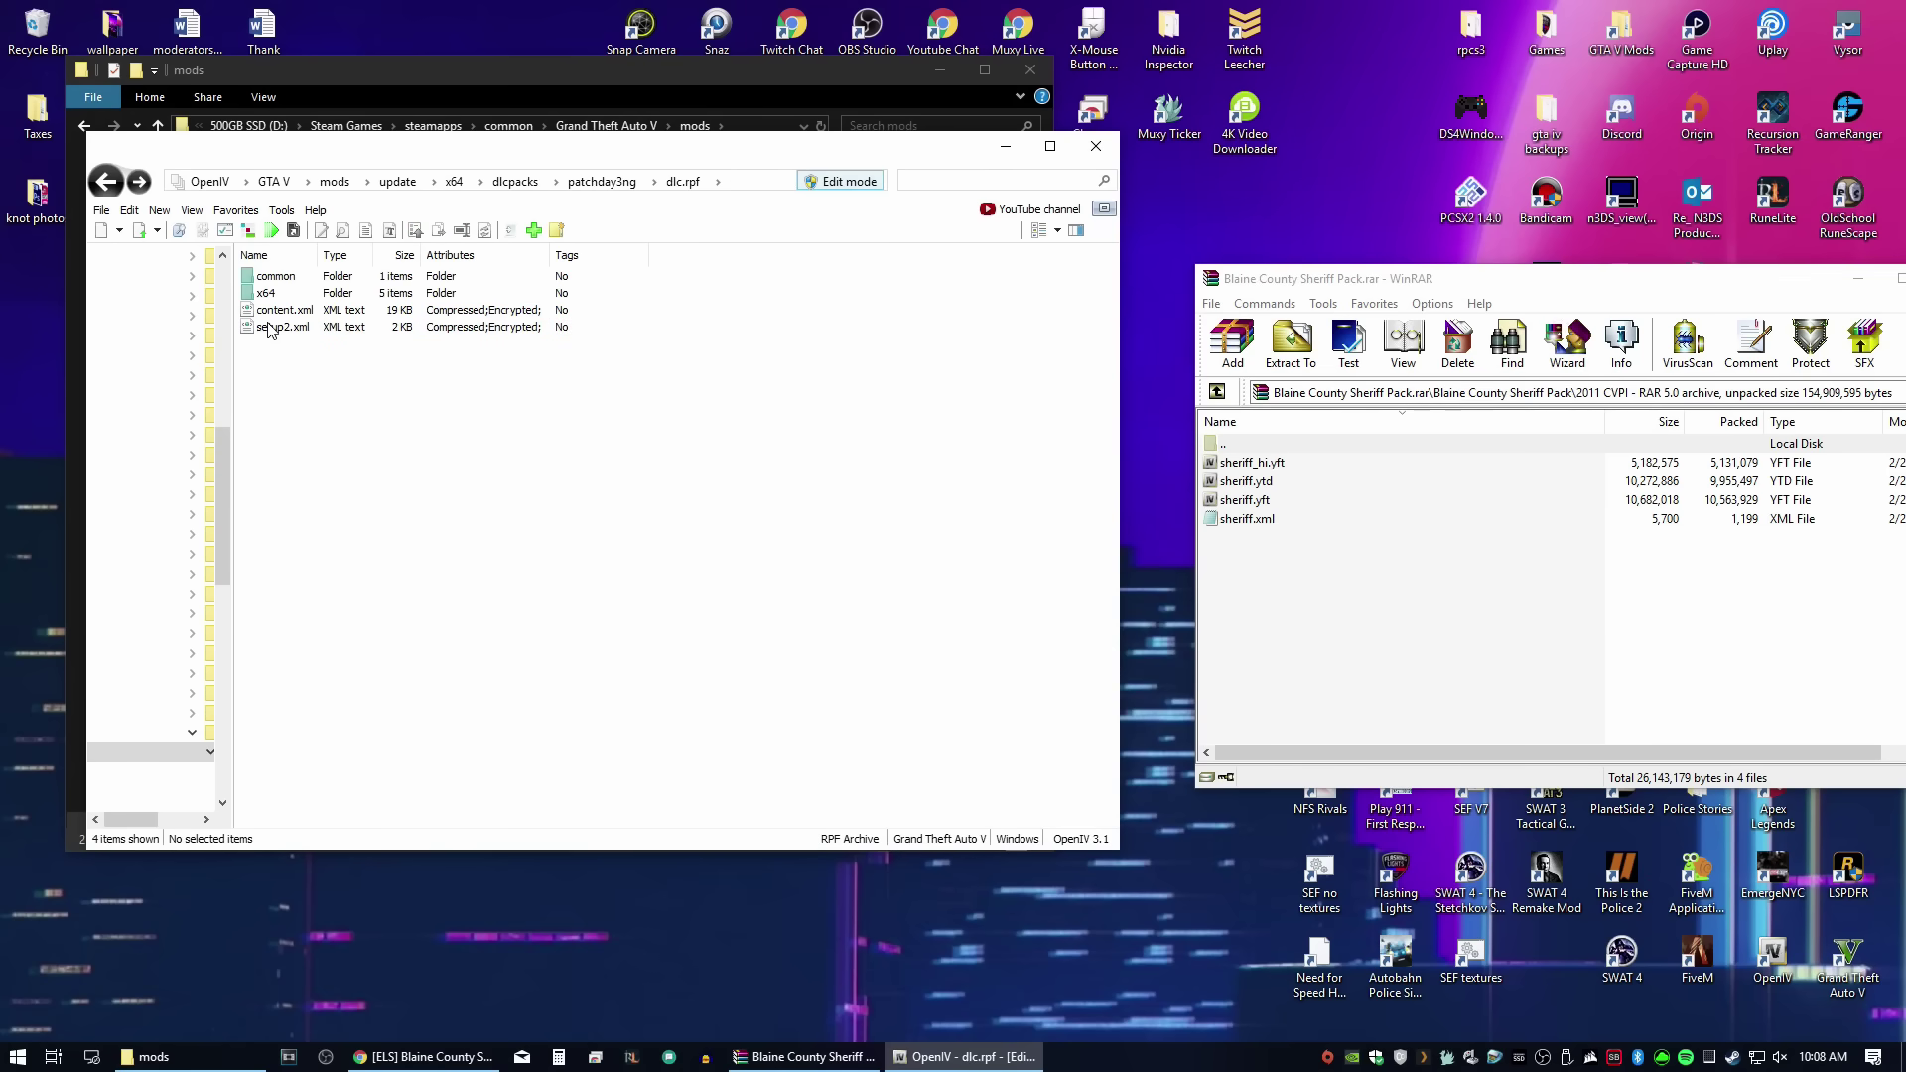
double_click(268, 293)
double_click(291, 310)
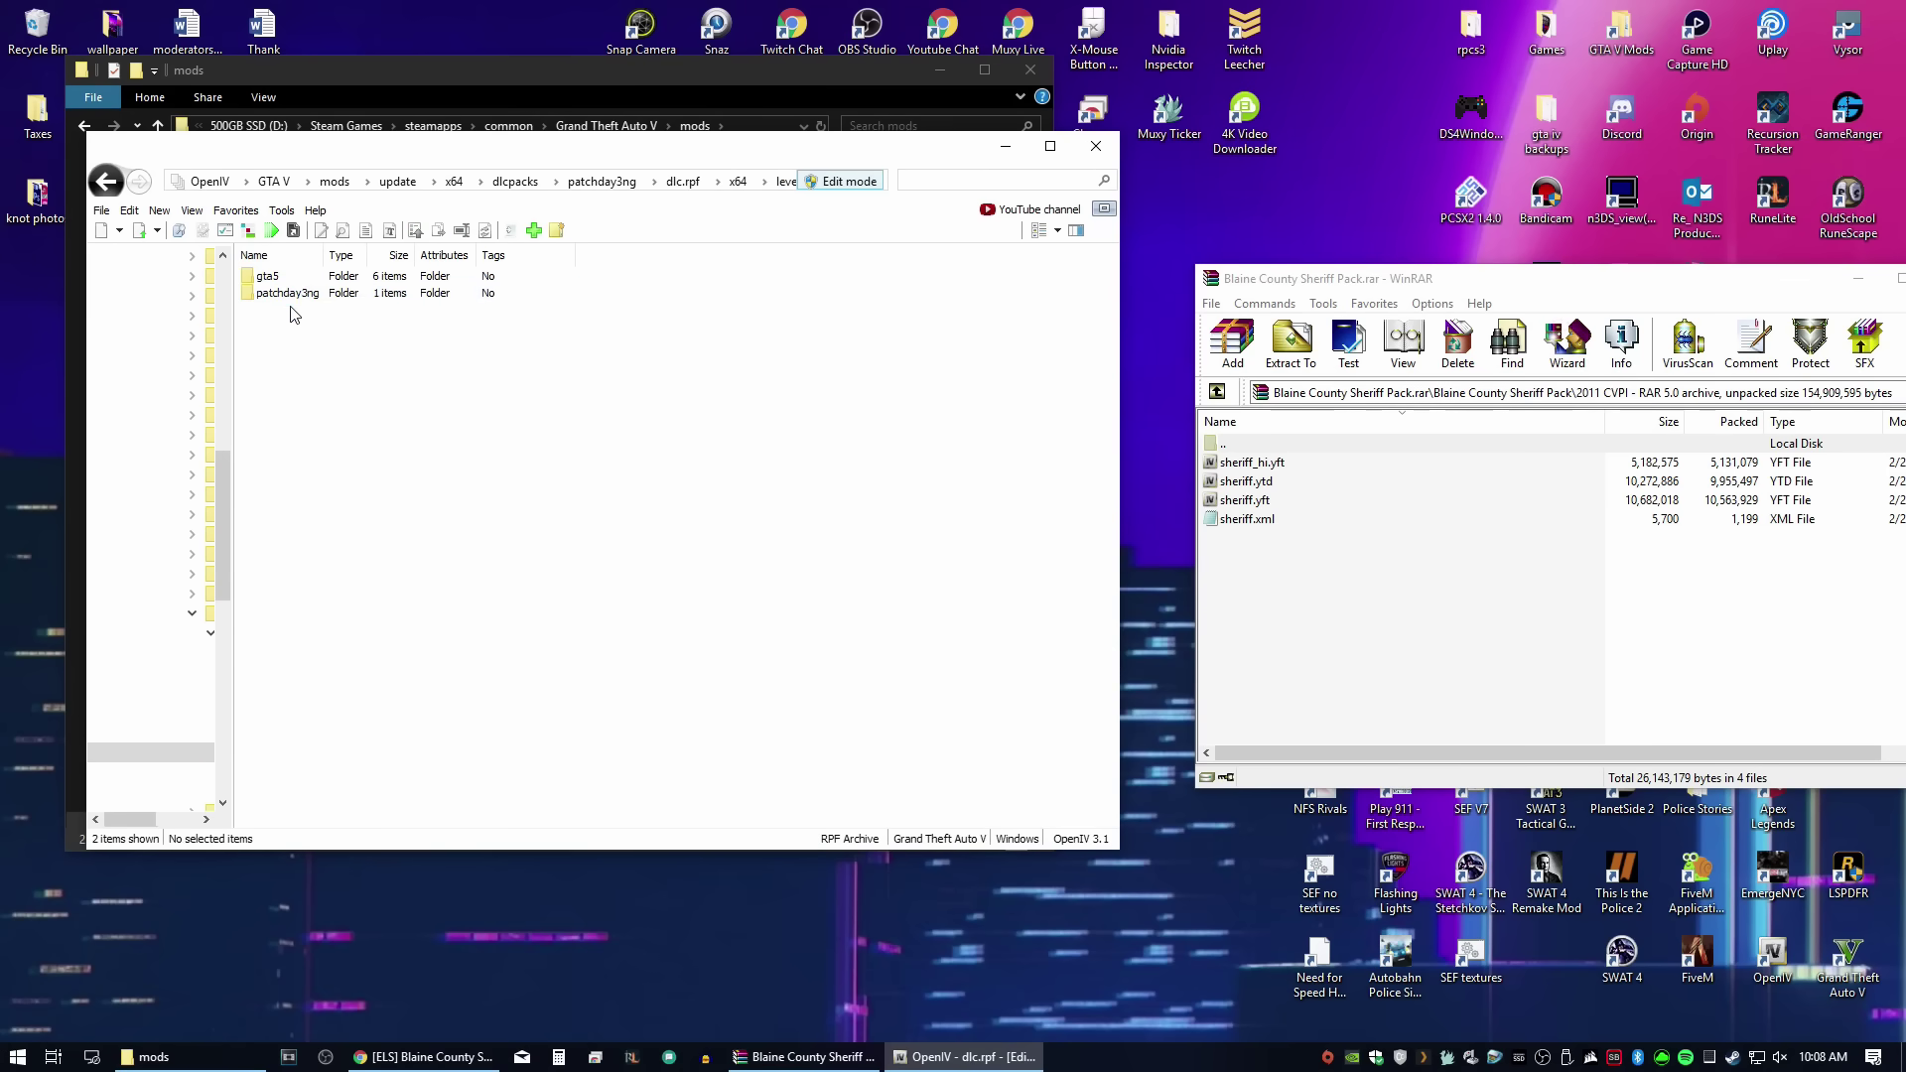
double_click(288, 277)
double_click(288, 360)
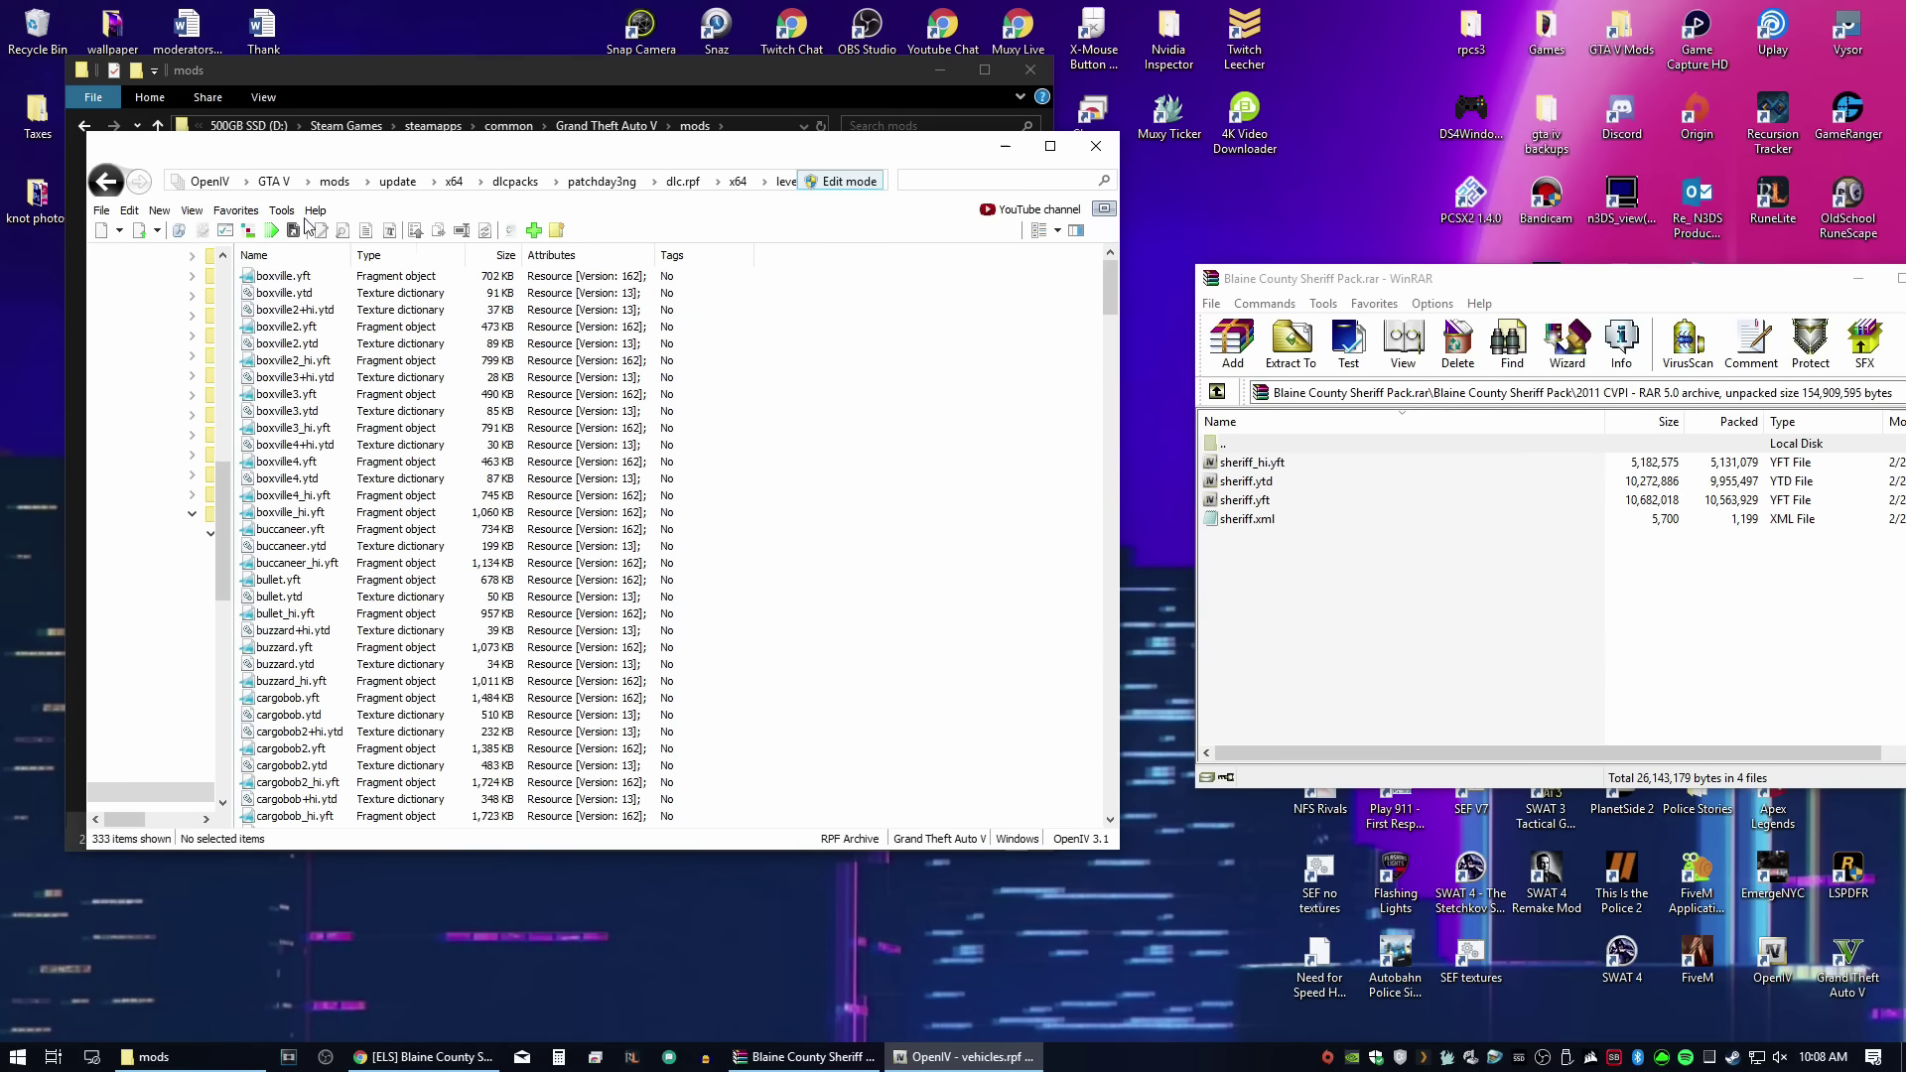
Step: Filter vehicles.rpf for 'sheriff' and preview the stock sheriff.yft model
click(235, 210)
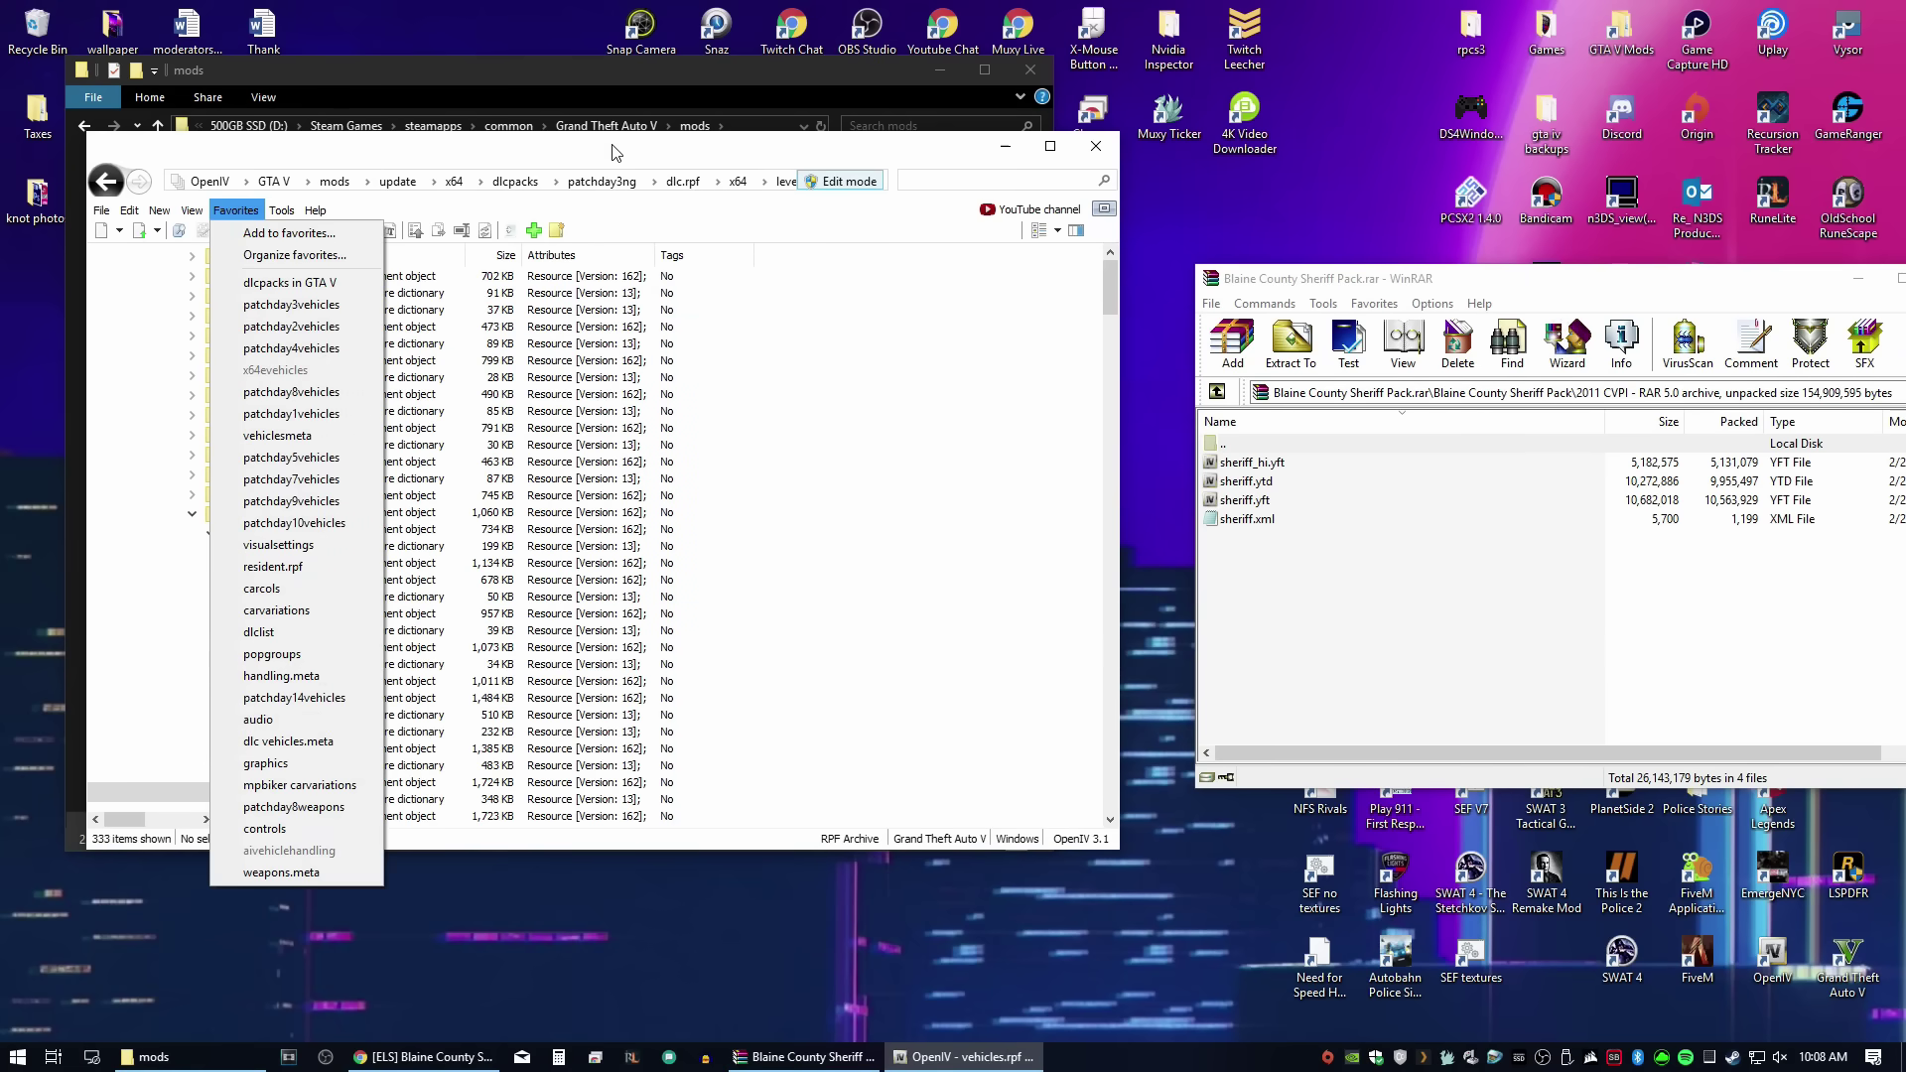
click(615, 144)
click(235, 211)
click(433, 144)
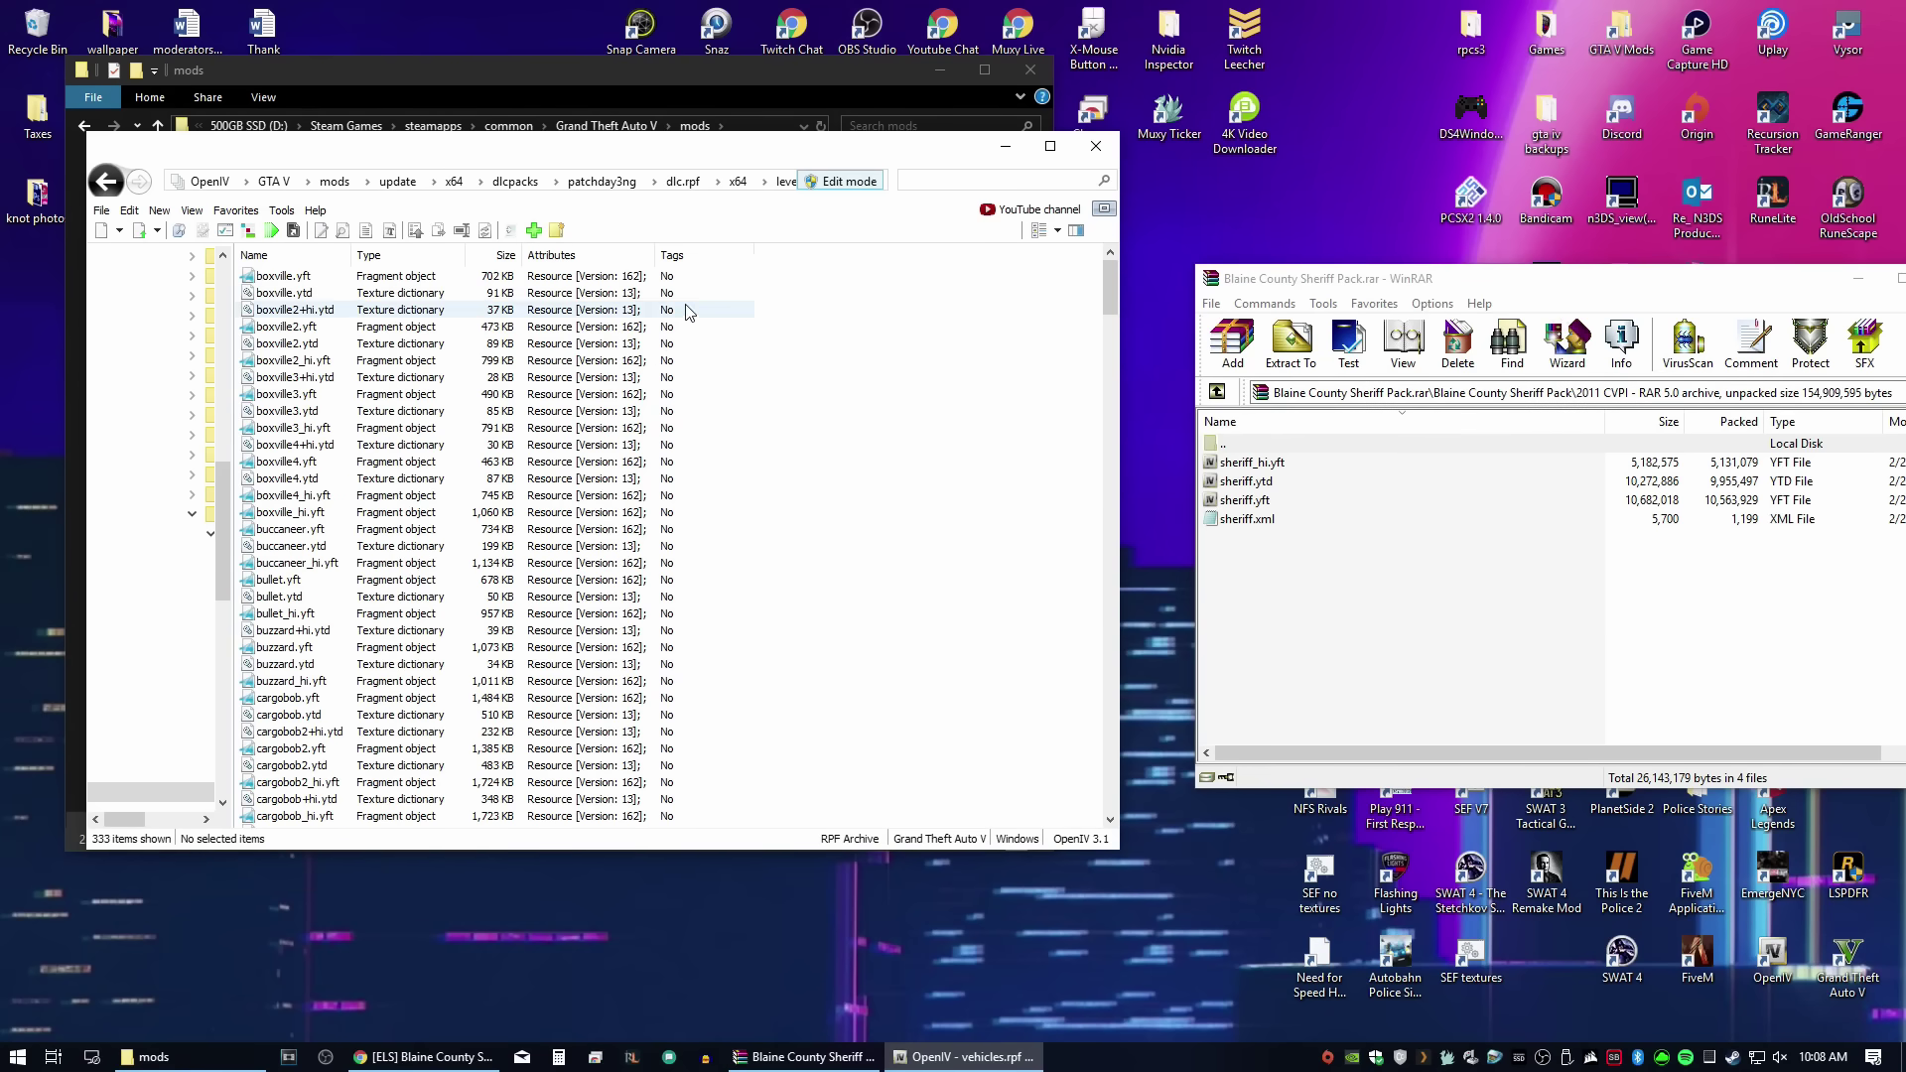
click(1000, 182)
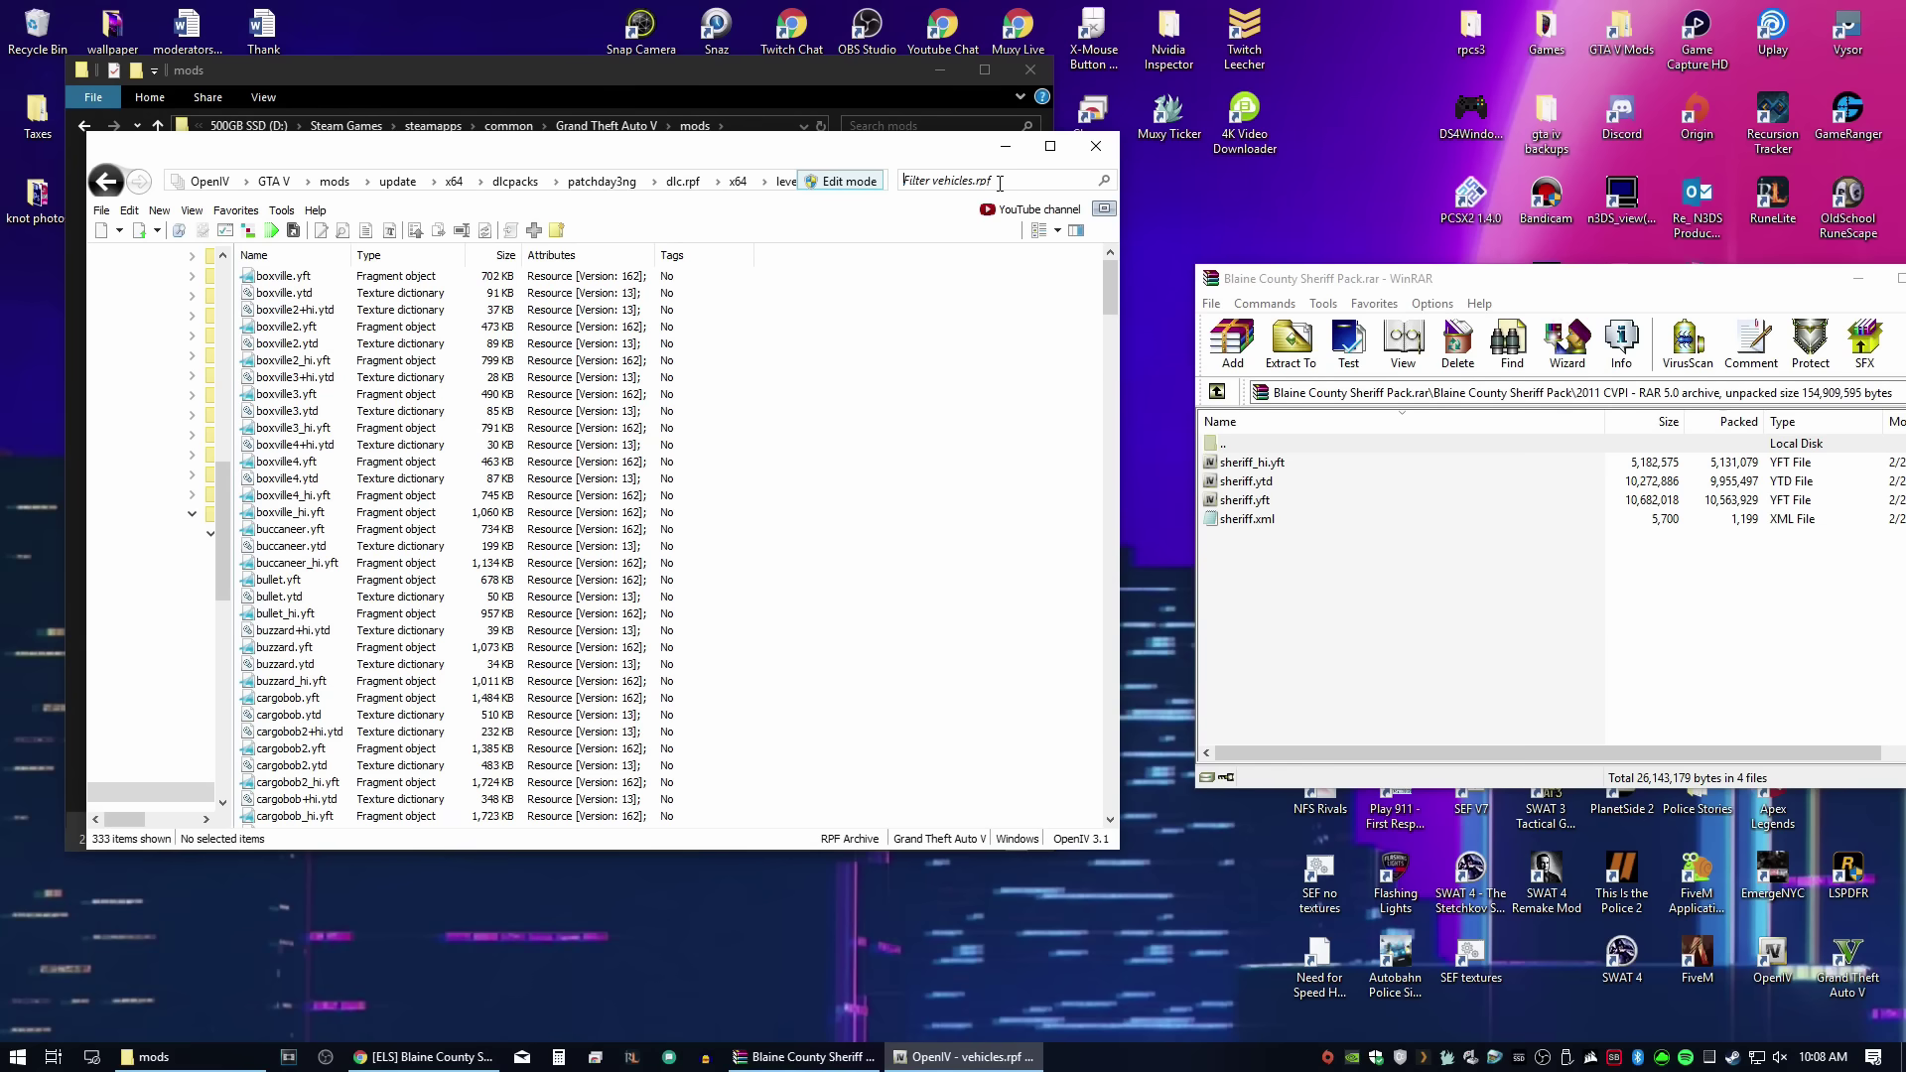
text(sheriff)
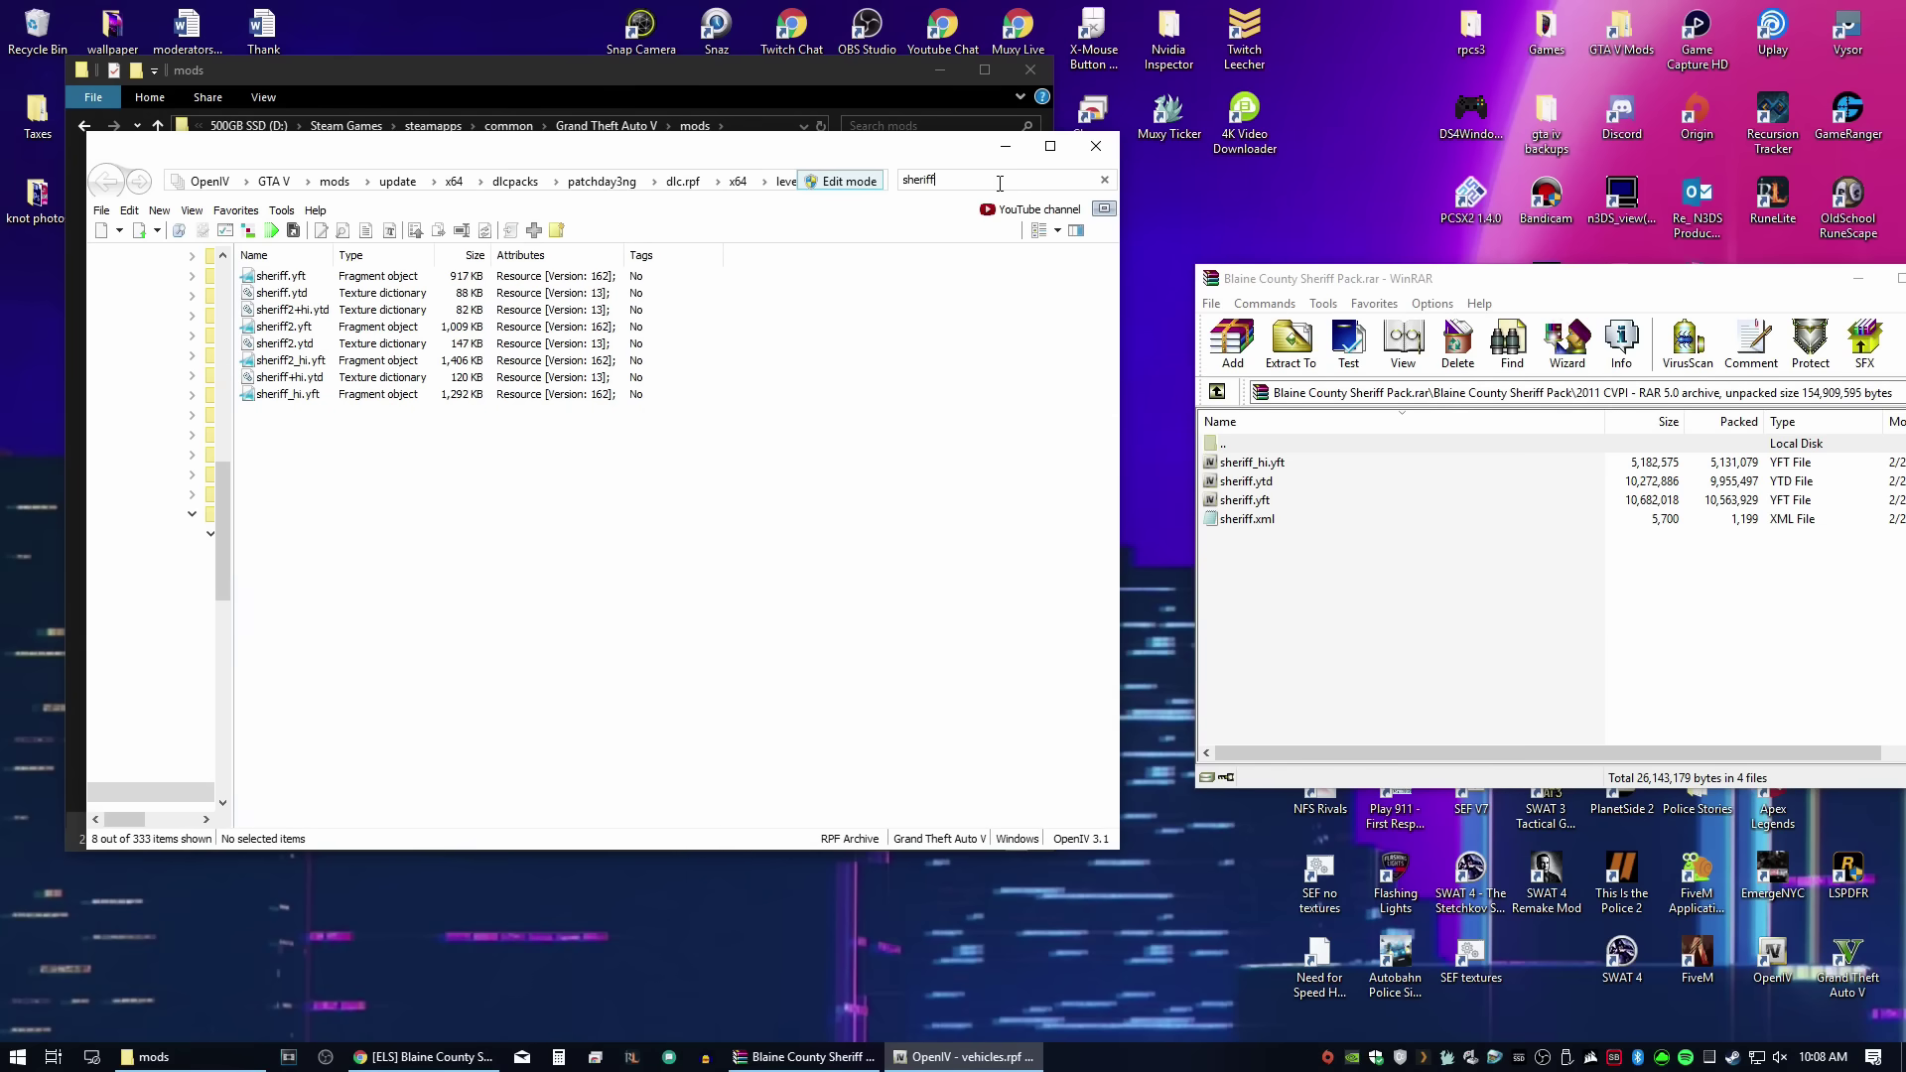
double_click(283, 280)
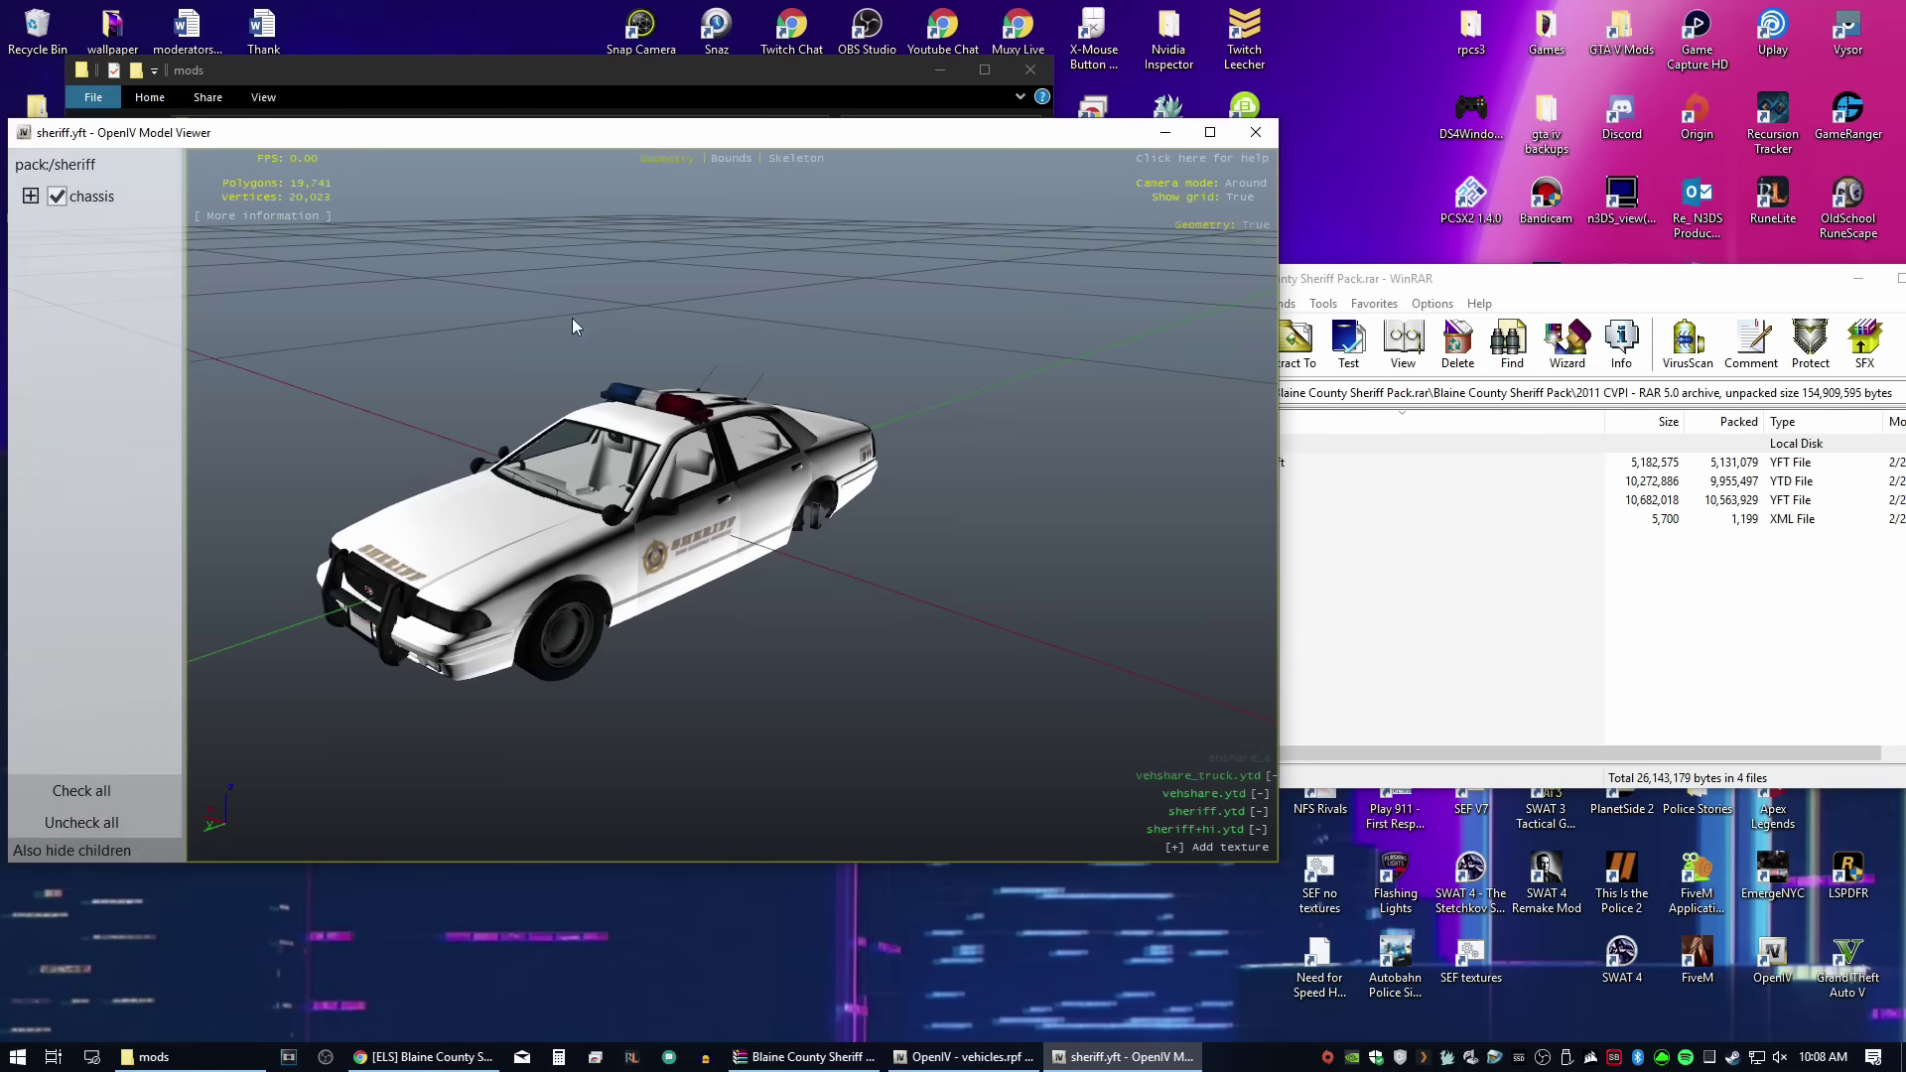
Step: Inspect the stock sheriff car, then select the pack's three sheriff model files in WinRAR
drag(567, 129, 683, 74)
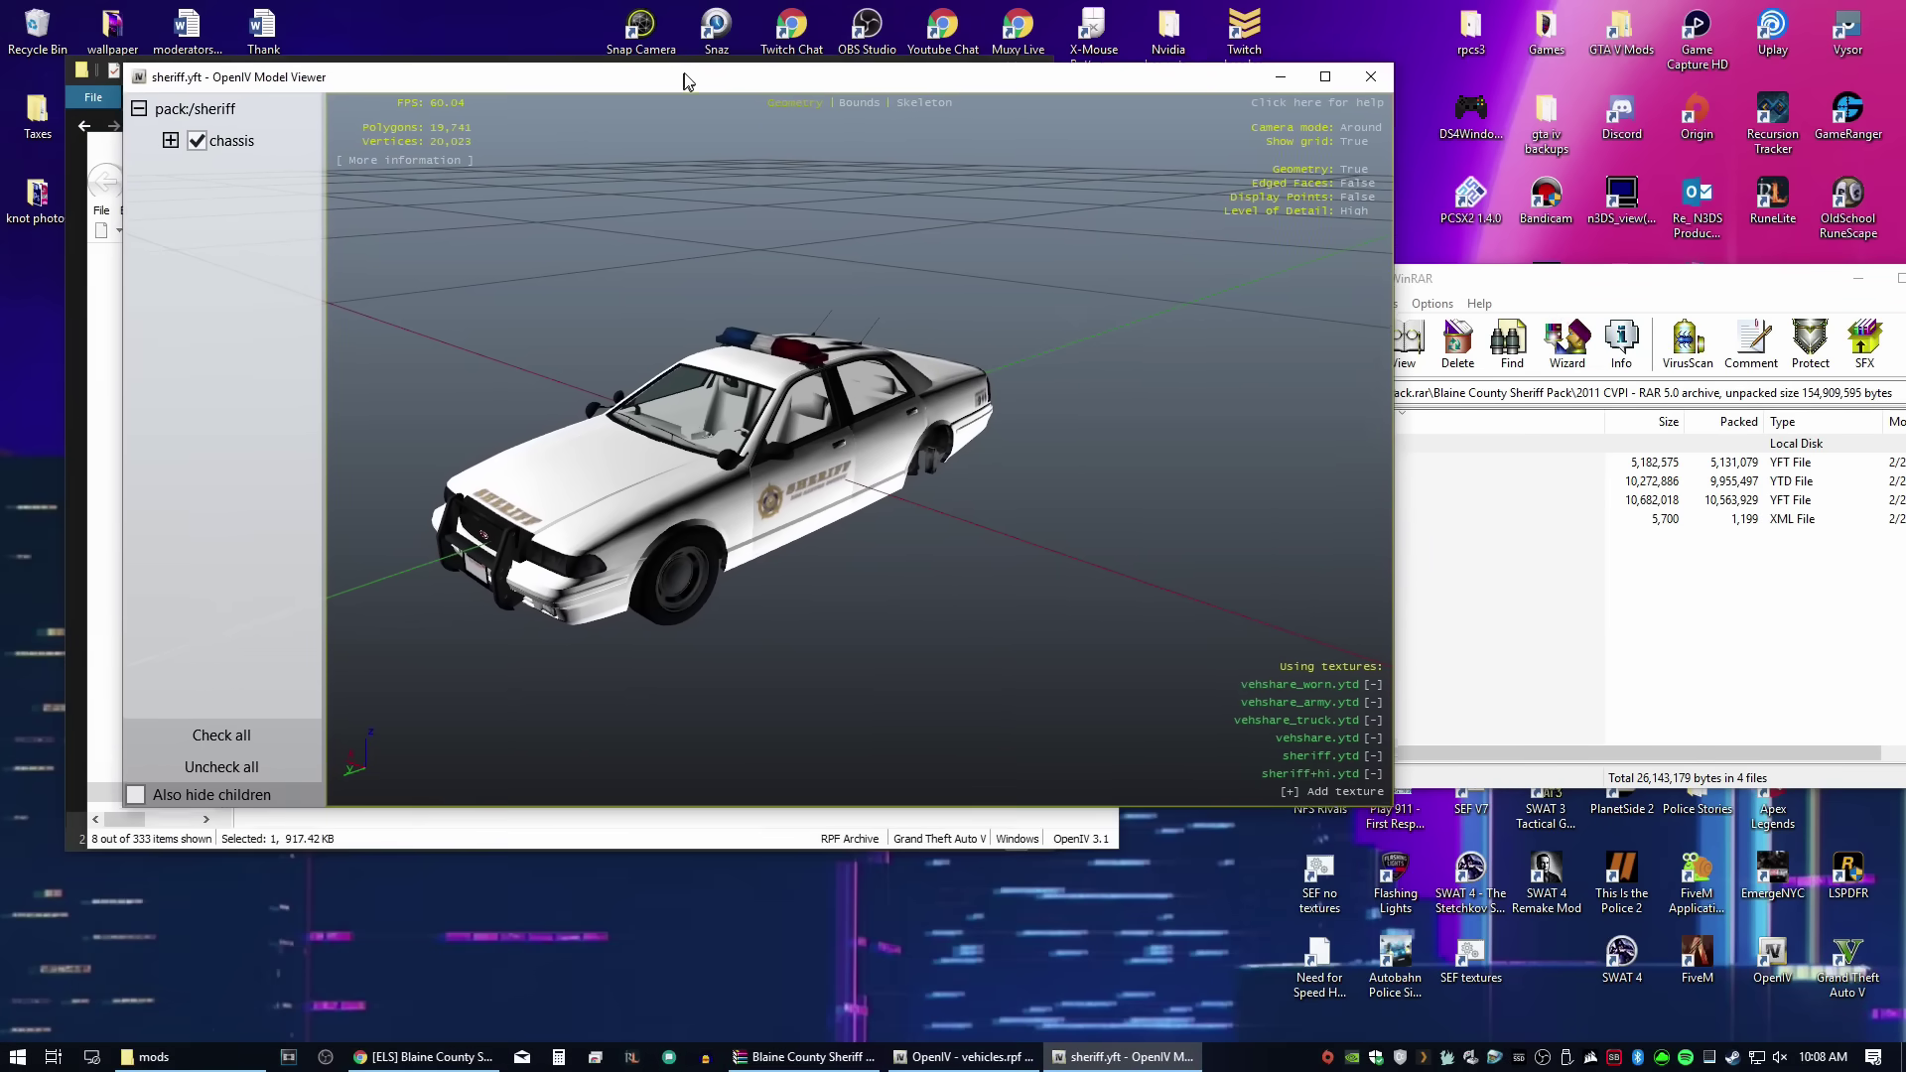
drag(794, 298, 1038, 201)
click(1372, 73)
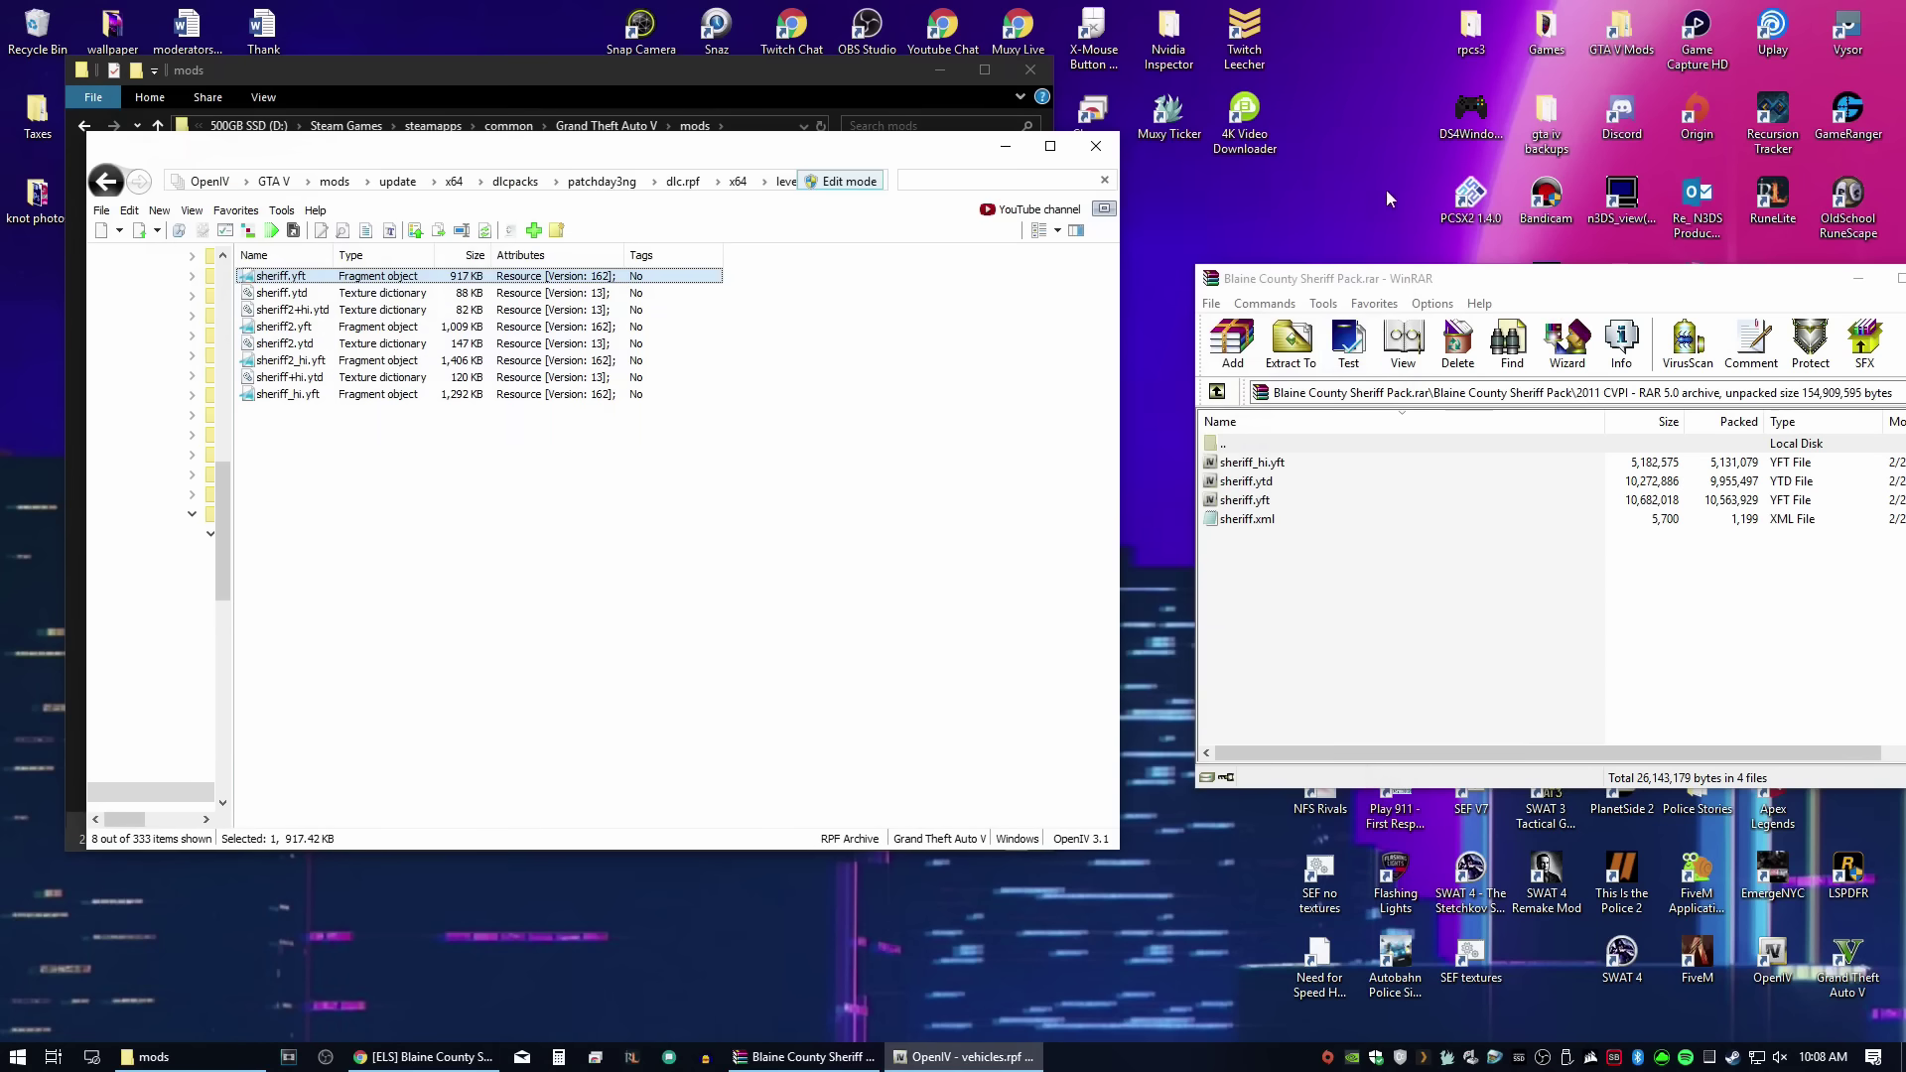
click(1264, 468)
shift+click(1264, 504)
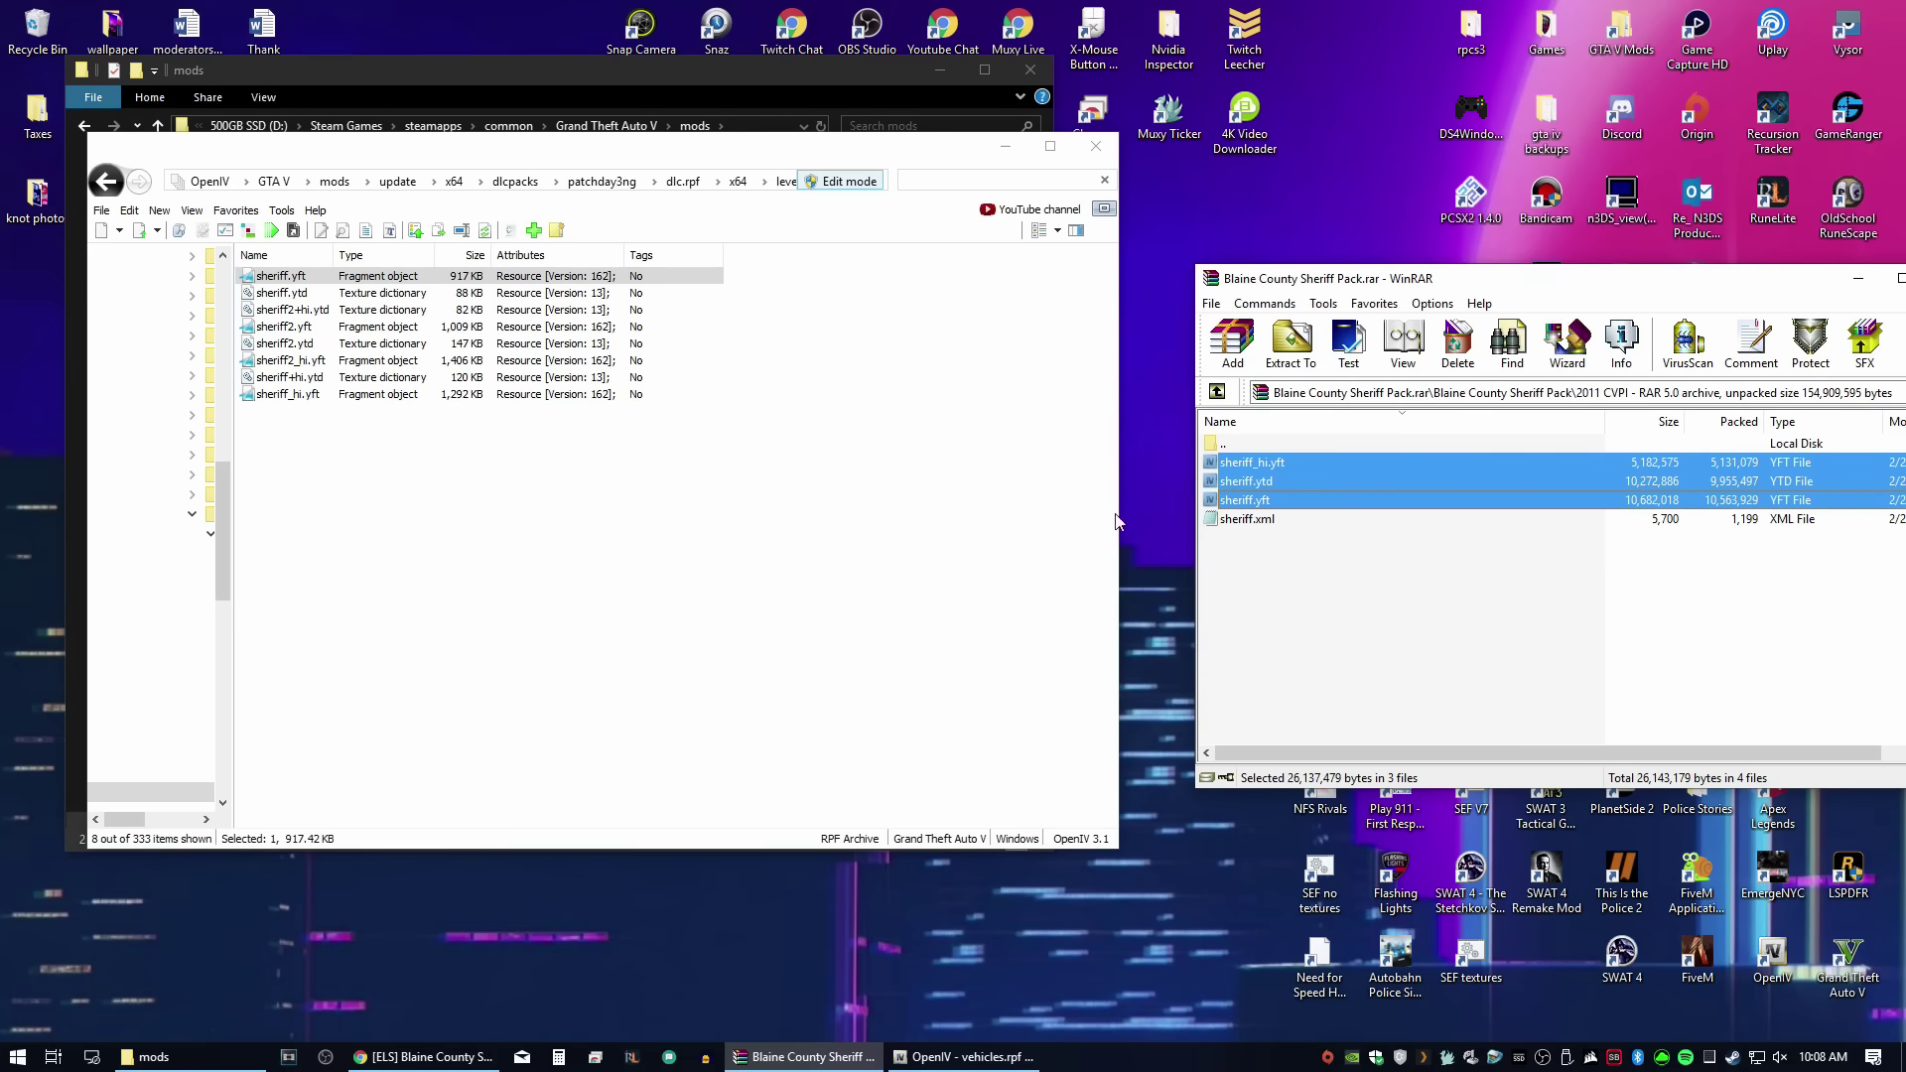
Step: Check the textures in sheriff+hi.ytd, then permanently delete it from vehicles.rpf
double_click(286, 377)
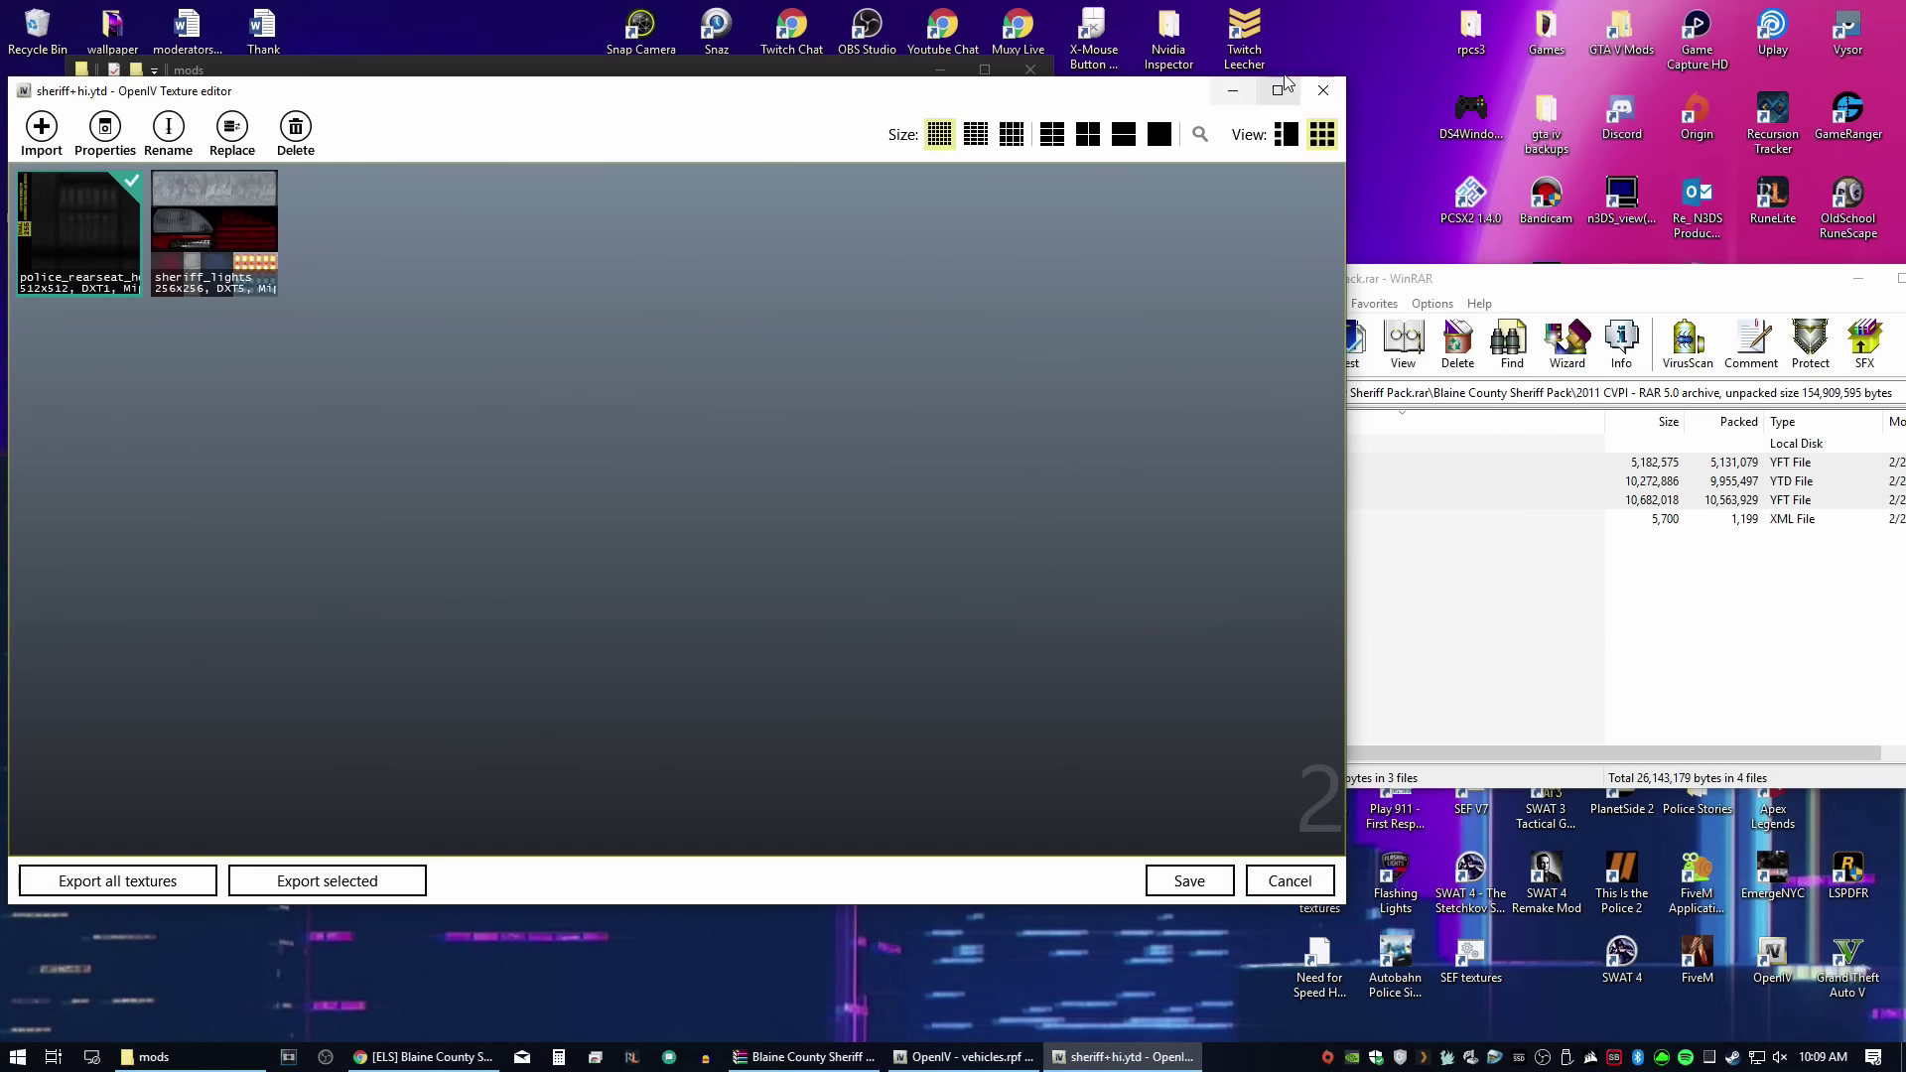
click(1323, 91)
right_click(254, 389)
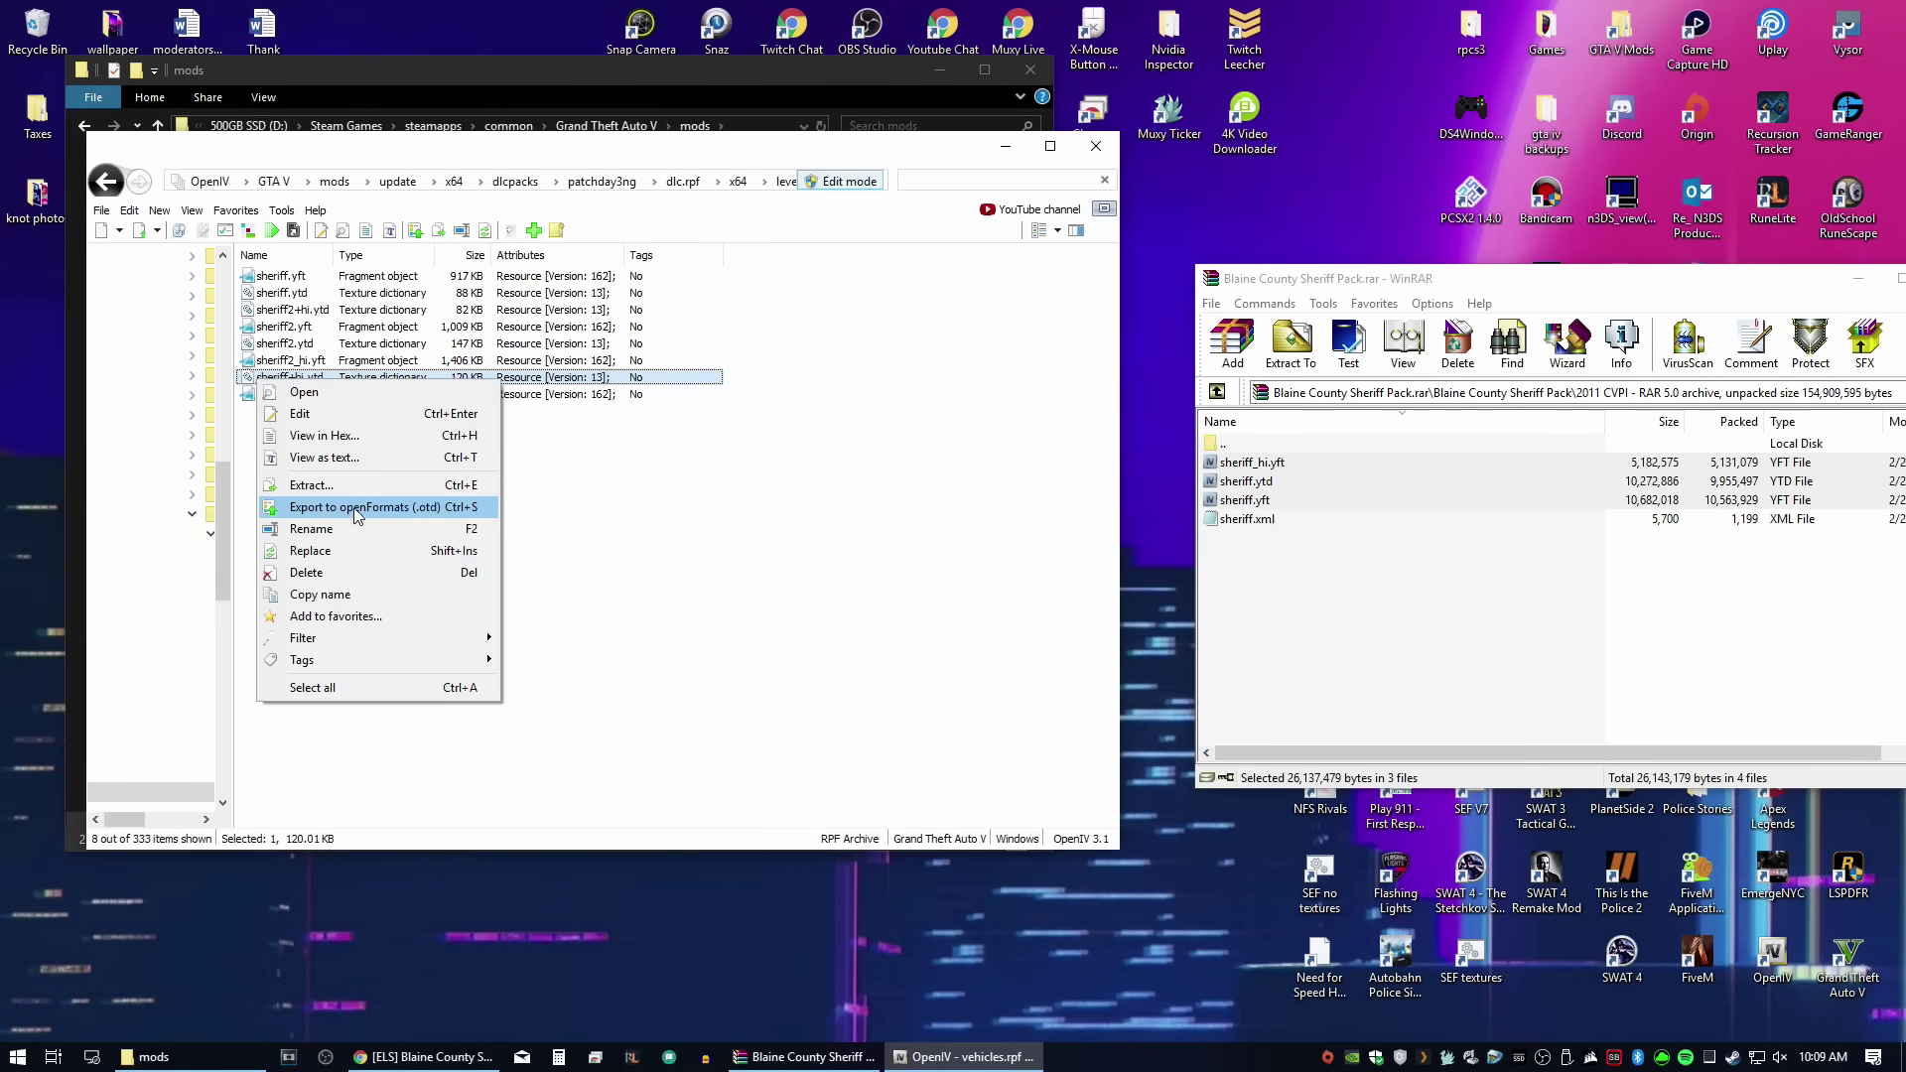
click(352, 573)
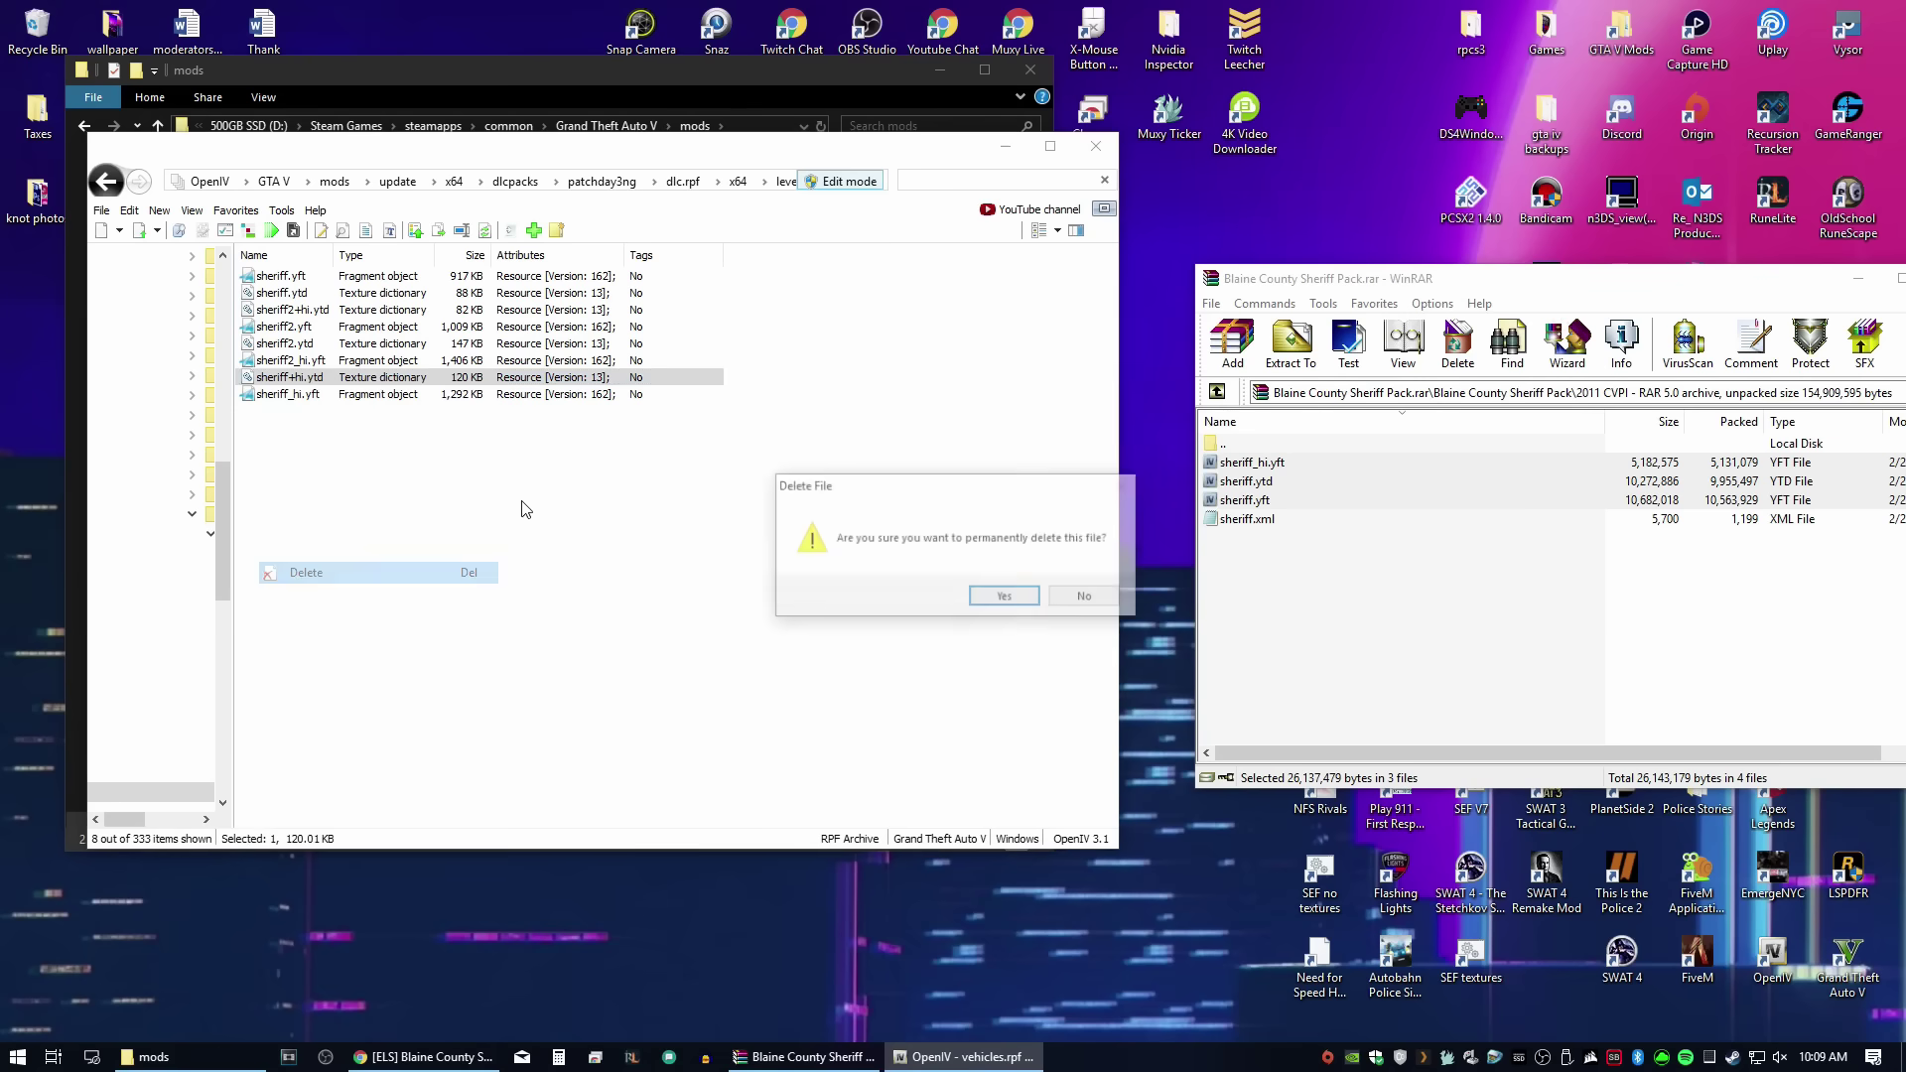
click(1002, 595)
Step: Import the pack's sheriff.yft, sheriff.ytd and sheriff_hi.yft into vehicles.rpf
drag(1241, 485, 672, 421)
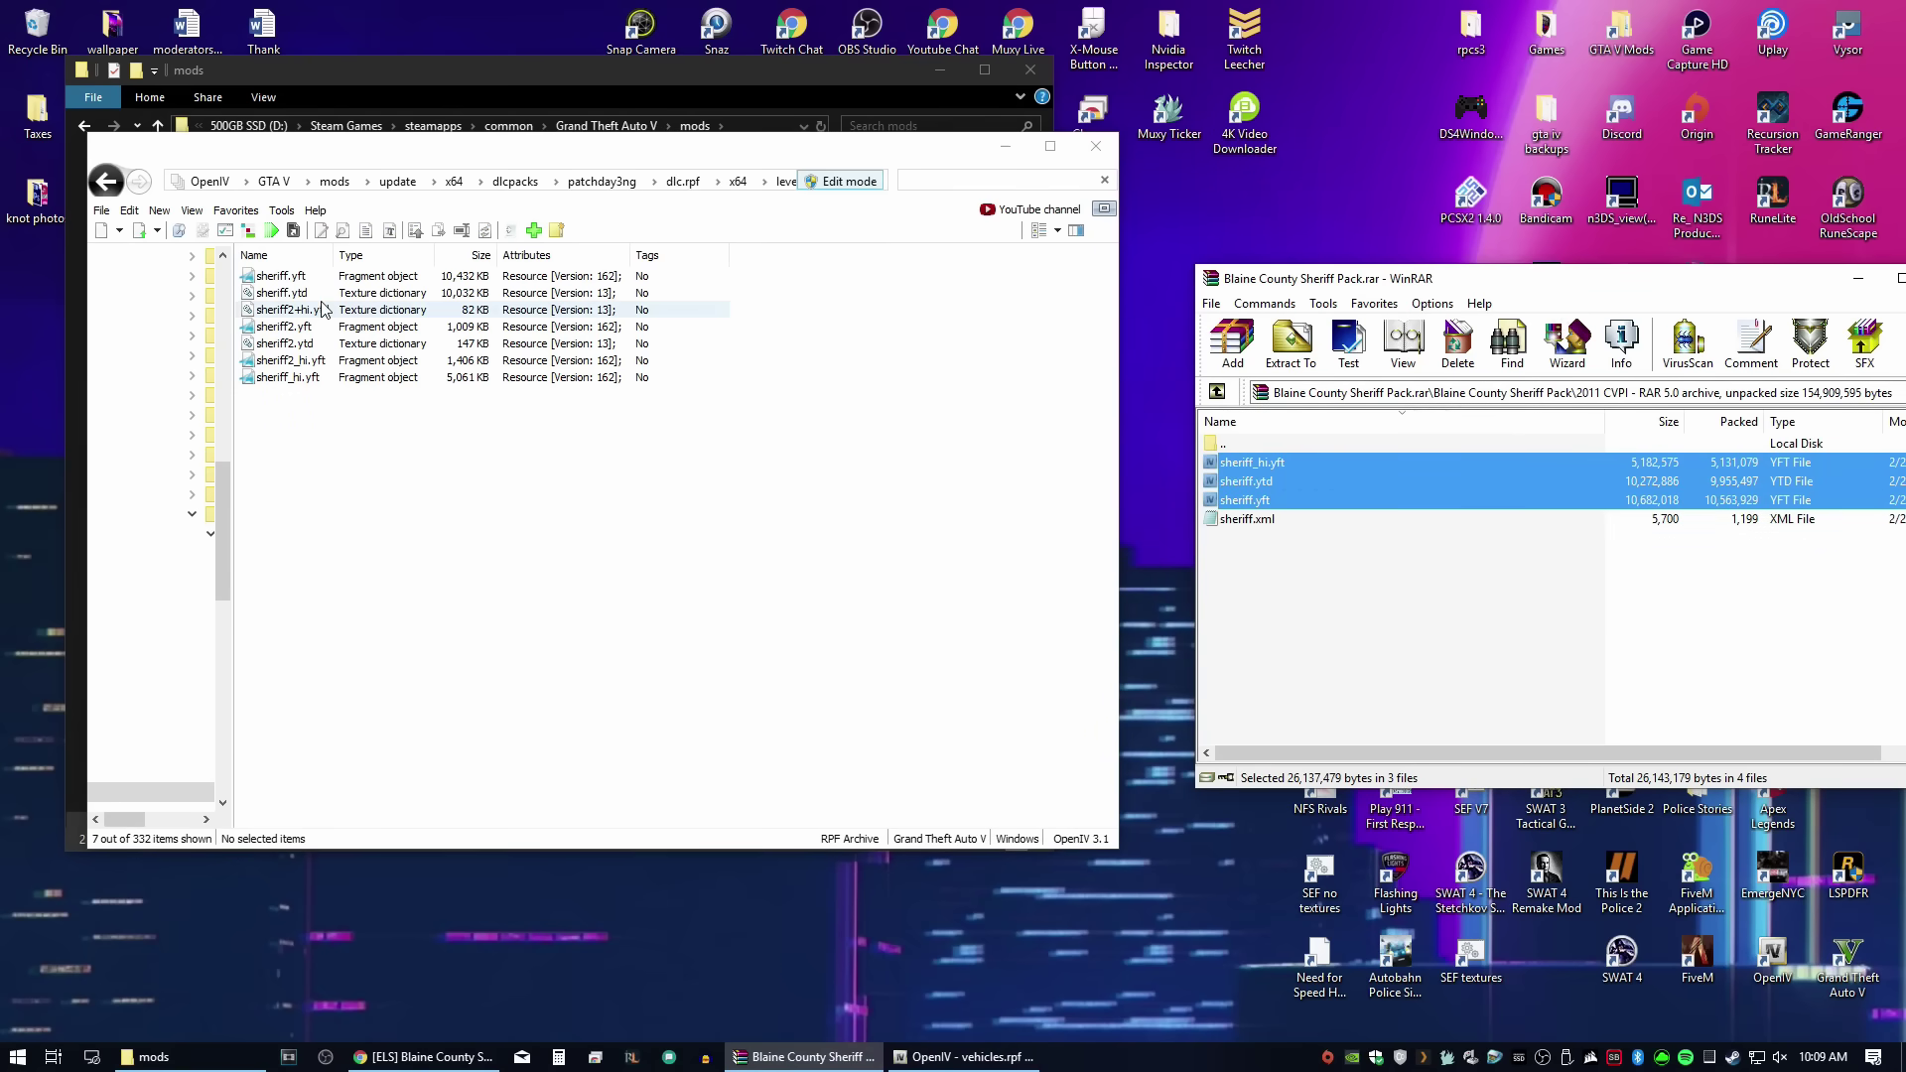
drag(1354, 279, 1194, 263)
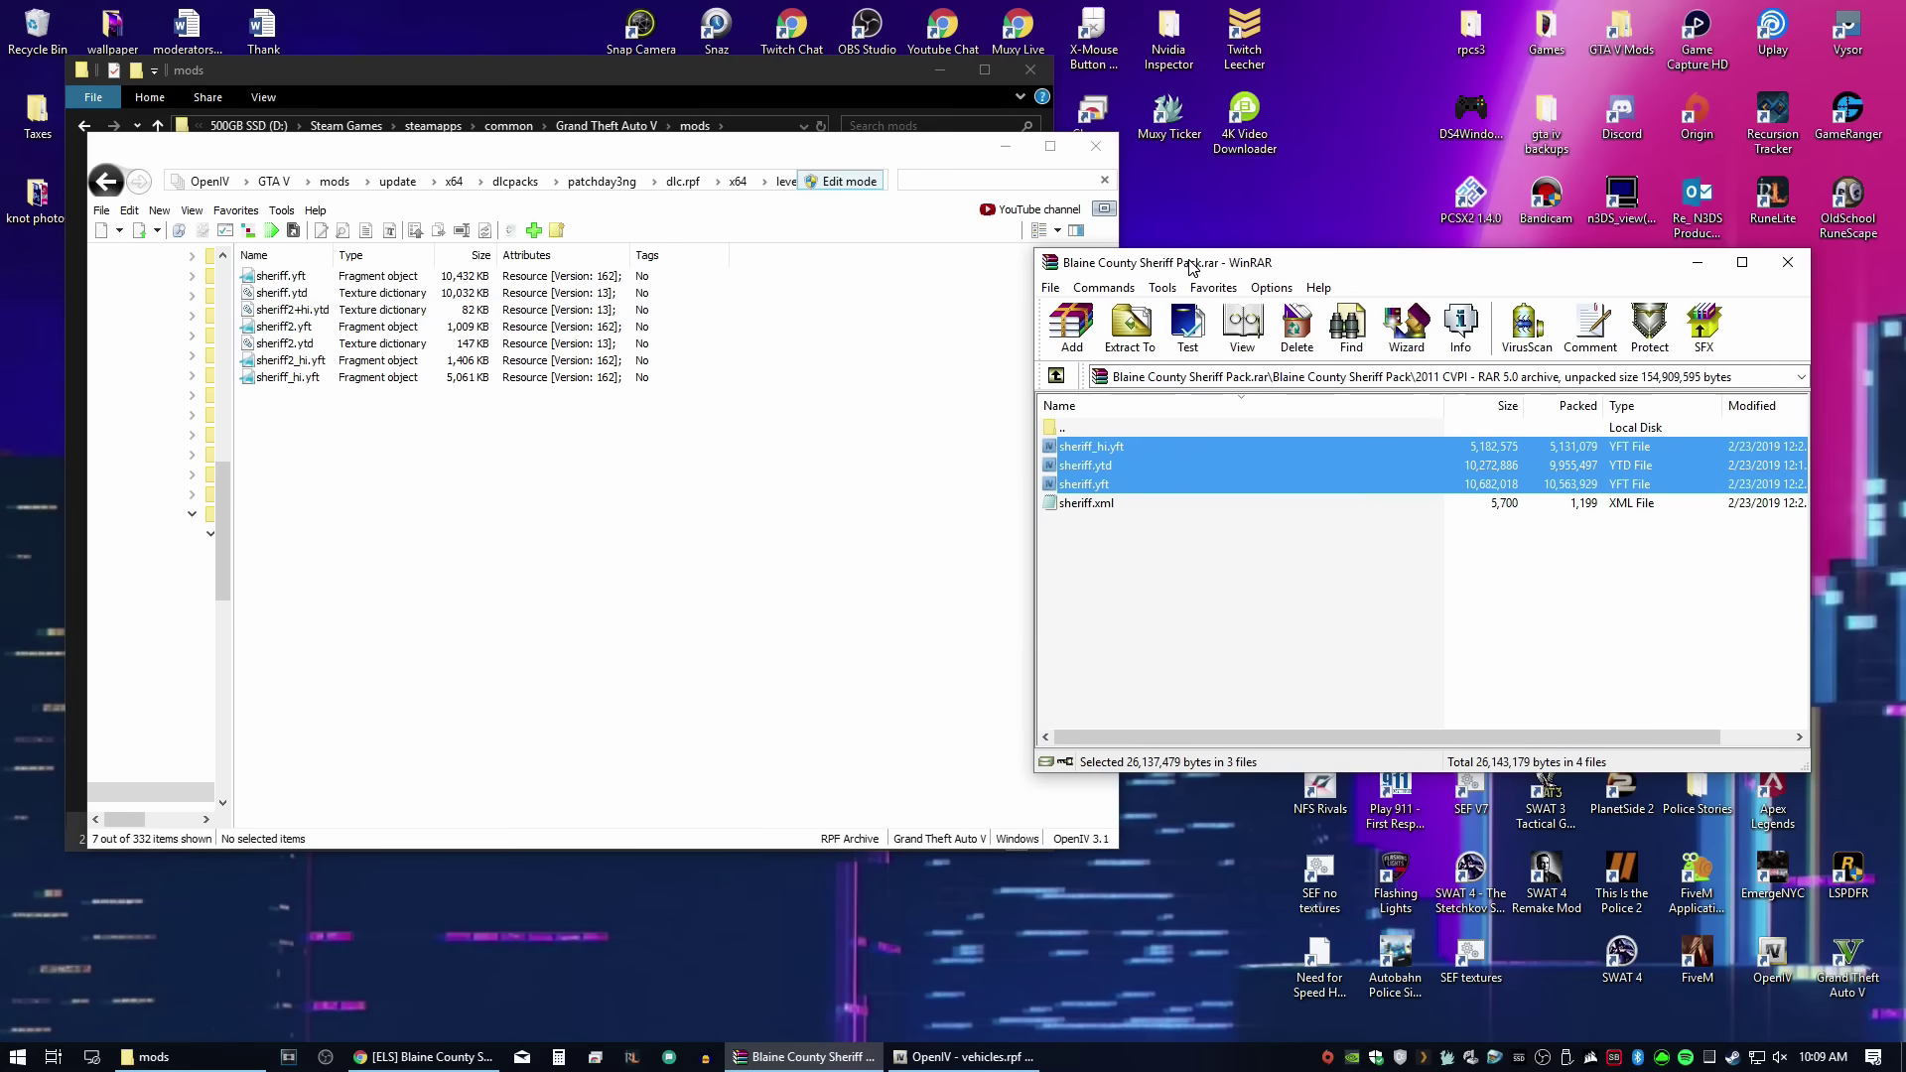
click(159, 1058)
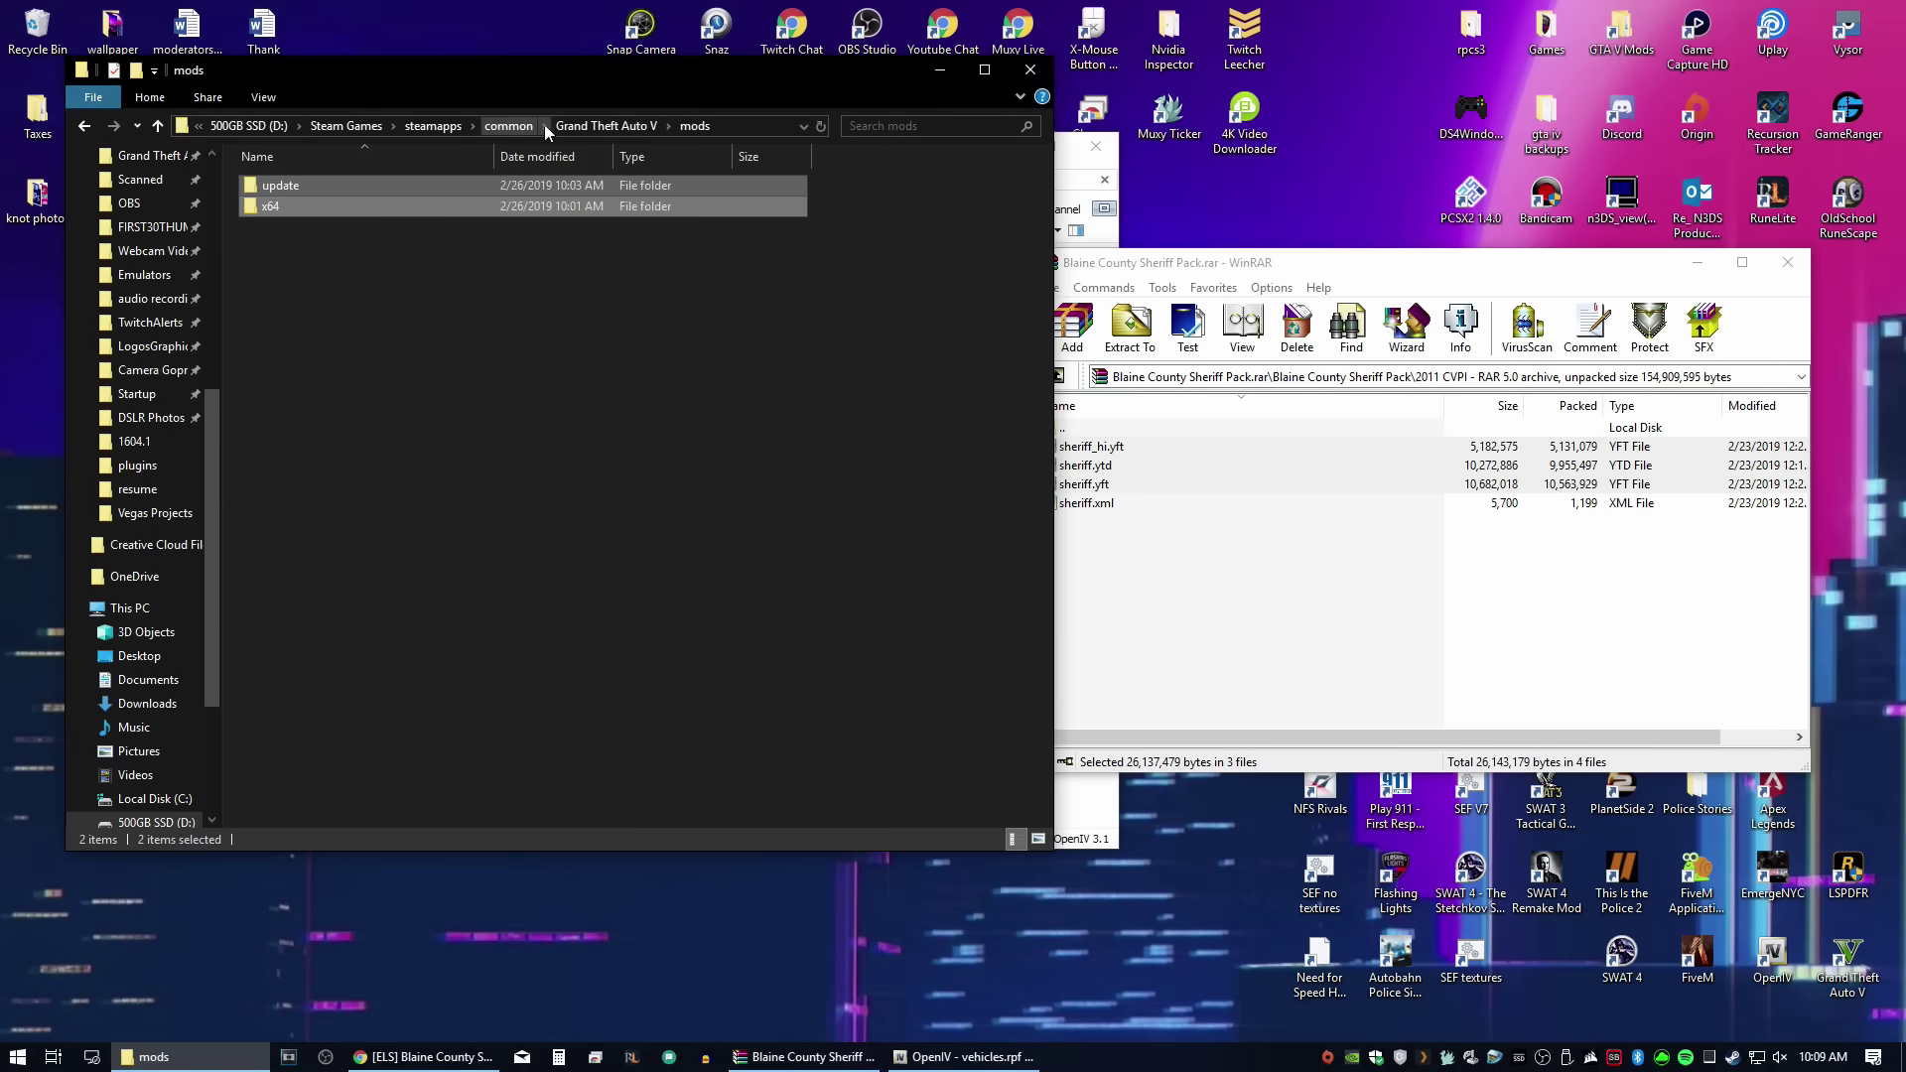
Step: Copy the pack's sheriff.xml into Grand Theft Auto V\ELS\pack_default beside POLICE.xml
click(657, 125)
click(369, 188)
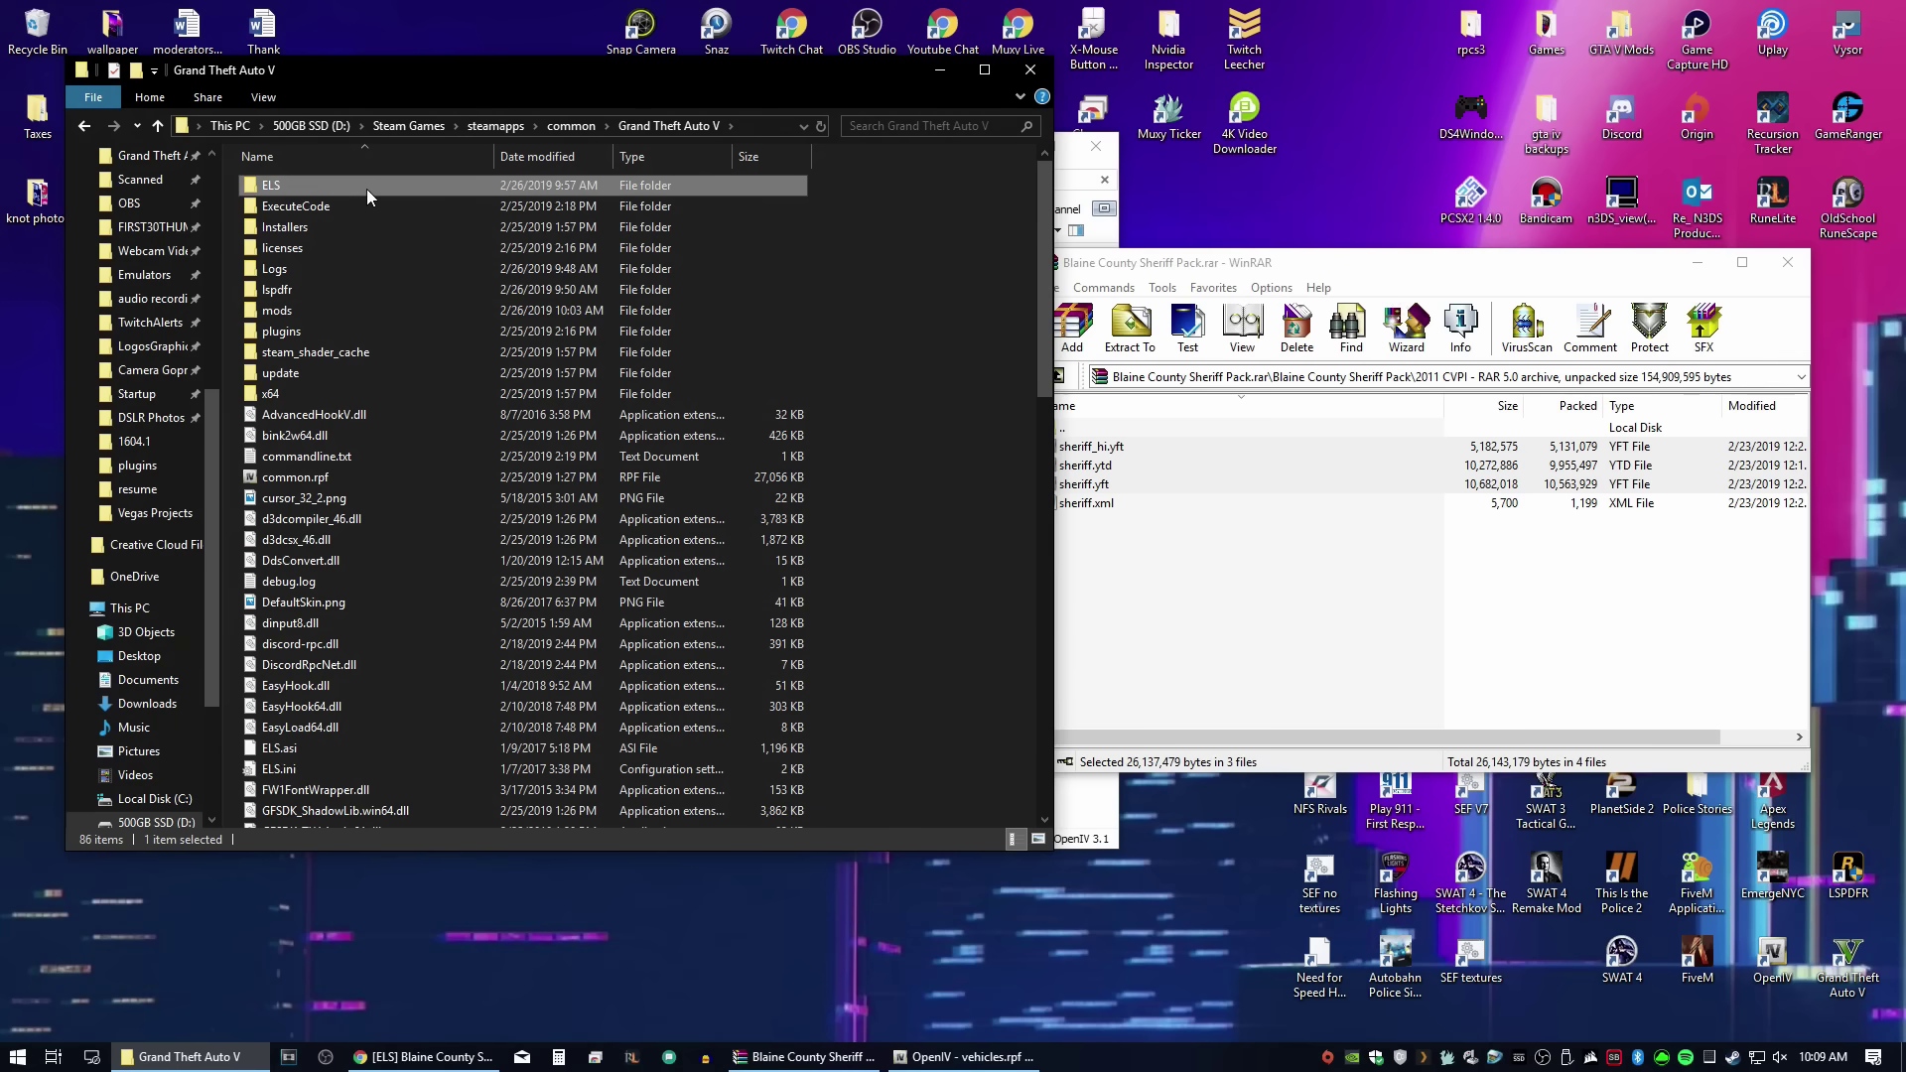
double_click(361, 187)
double_click(361, 187)
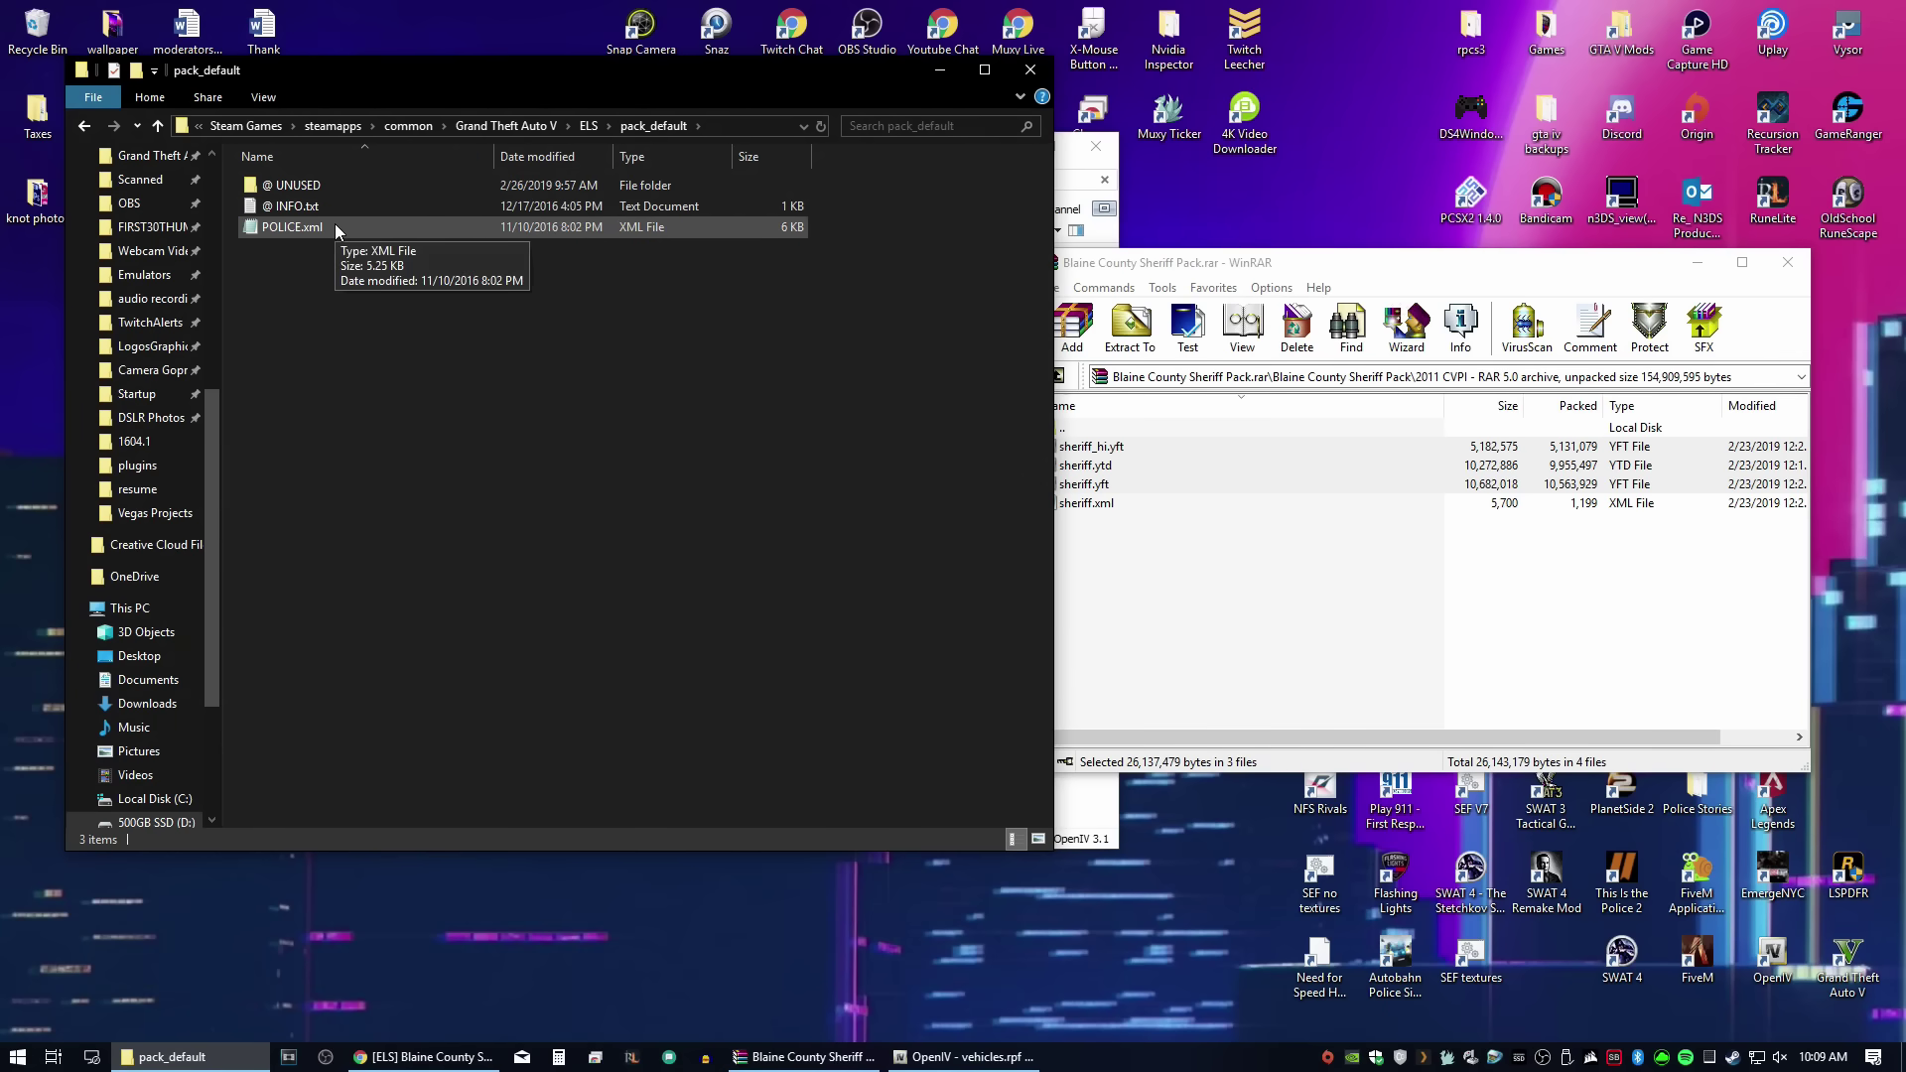
click(333, 224)
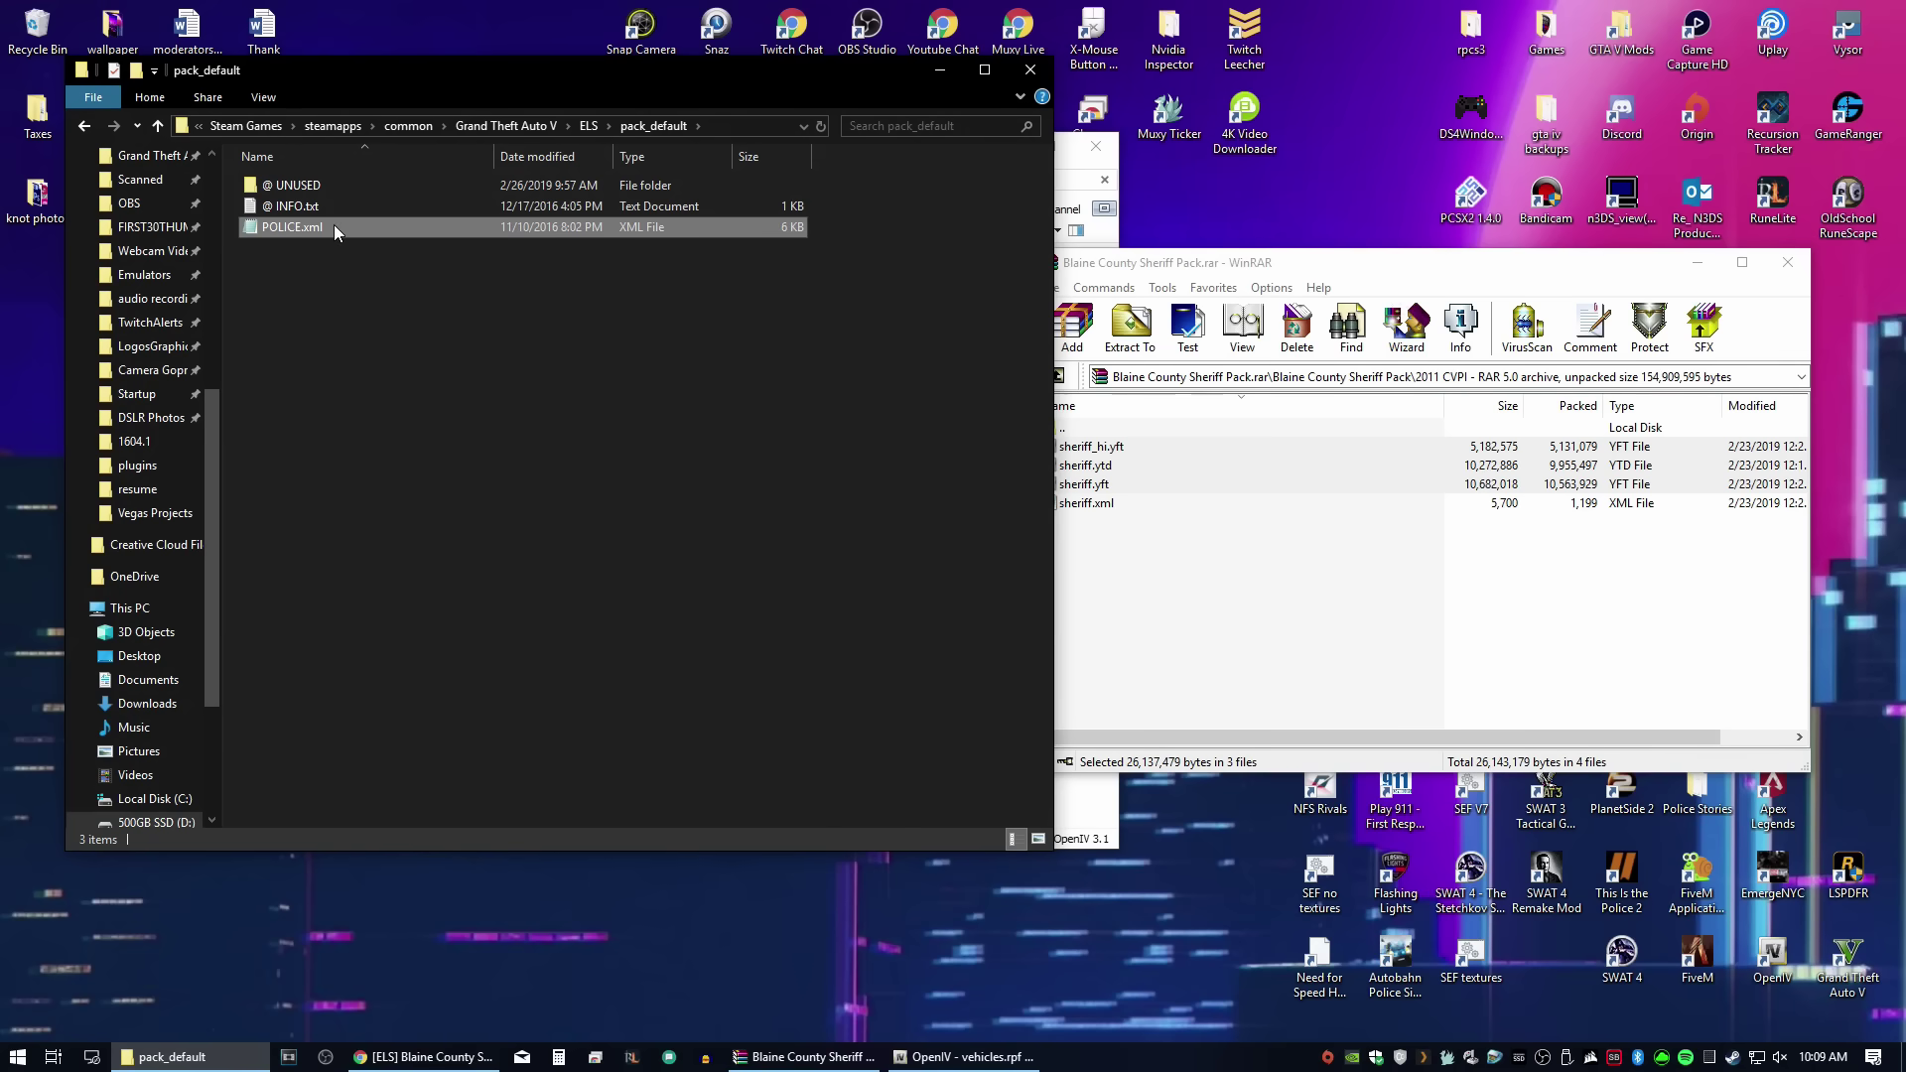
drag(1087, 502, 514, 485)
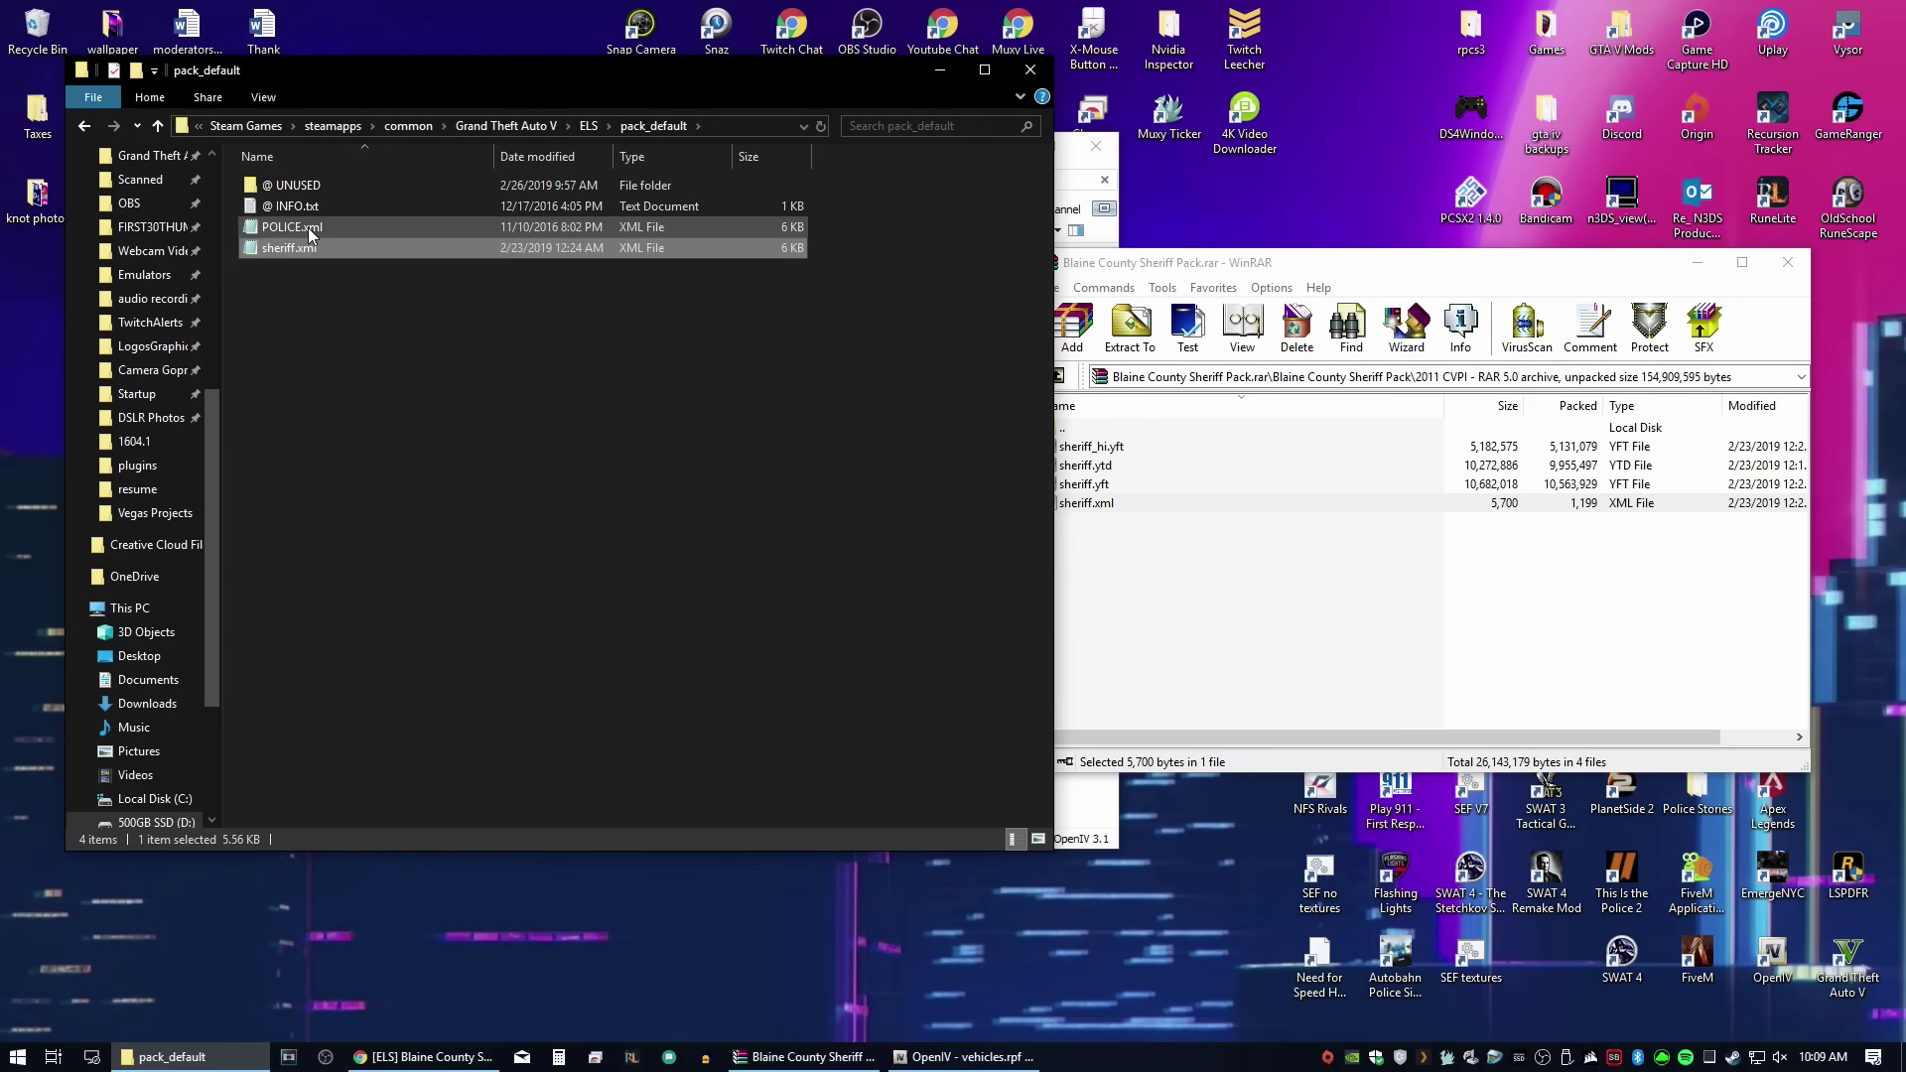
click(1079, 177)
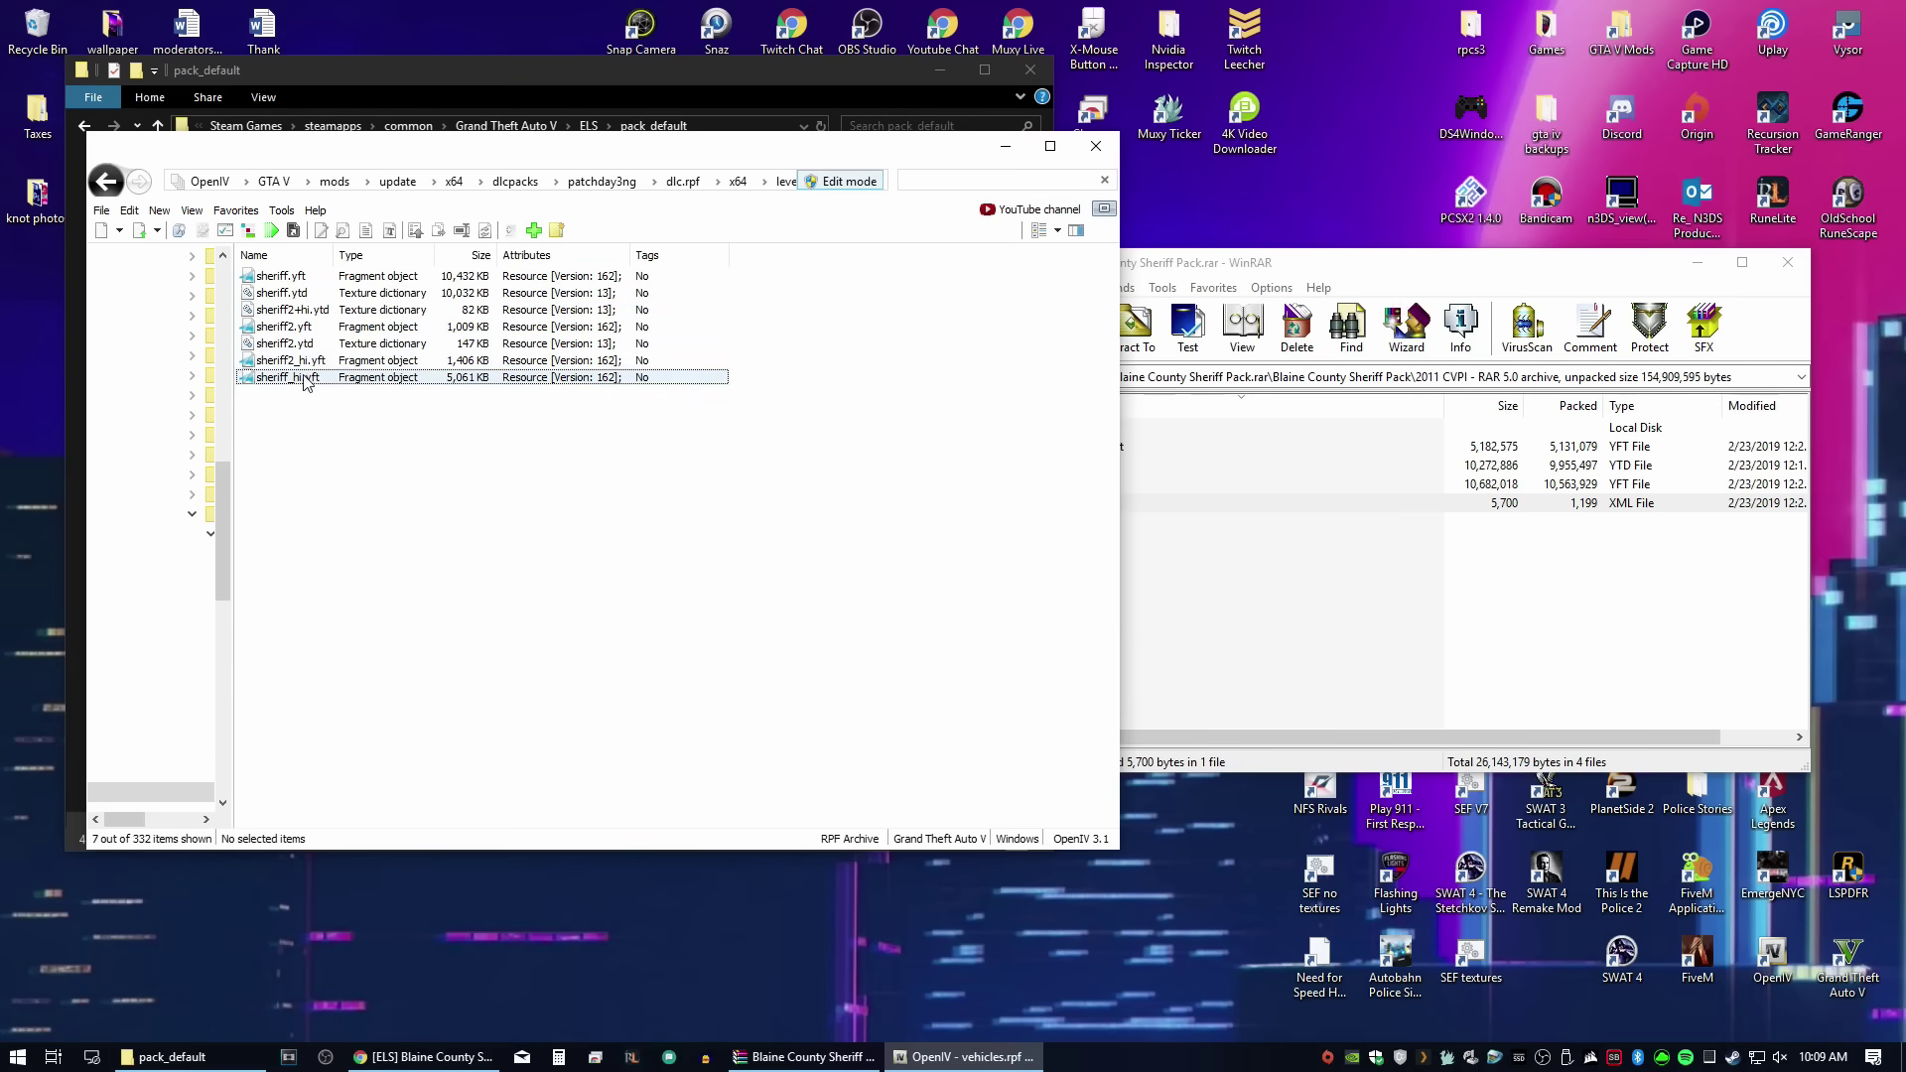
Step: Preview the installed Blaine County sheriff.yft and rotate it to inspect both sides
click(302, 276)
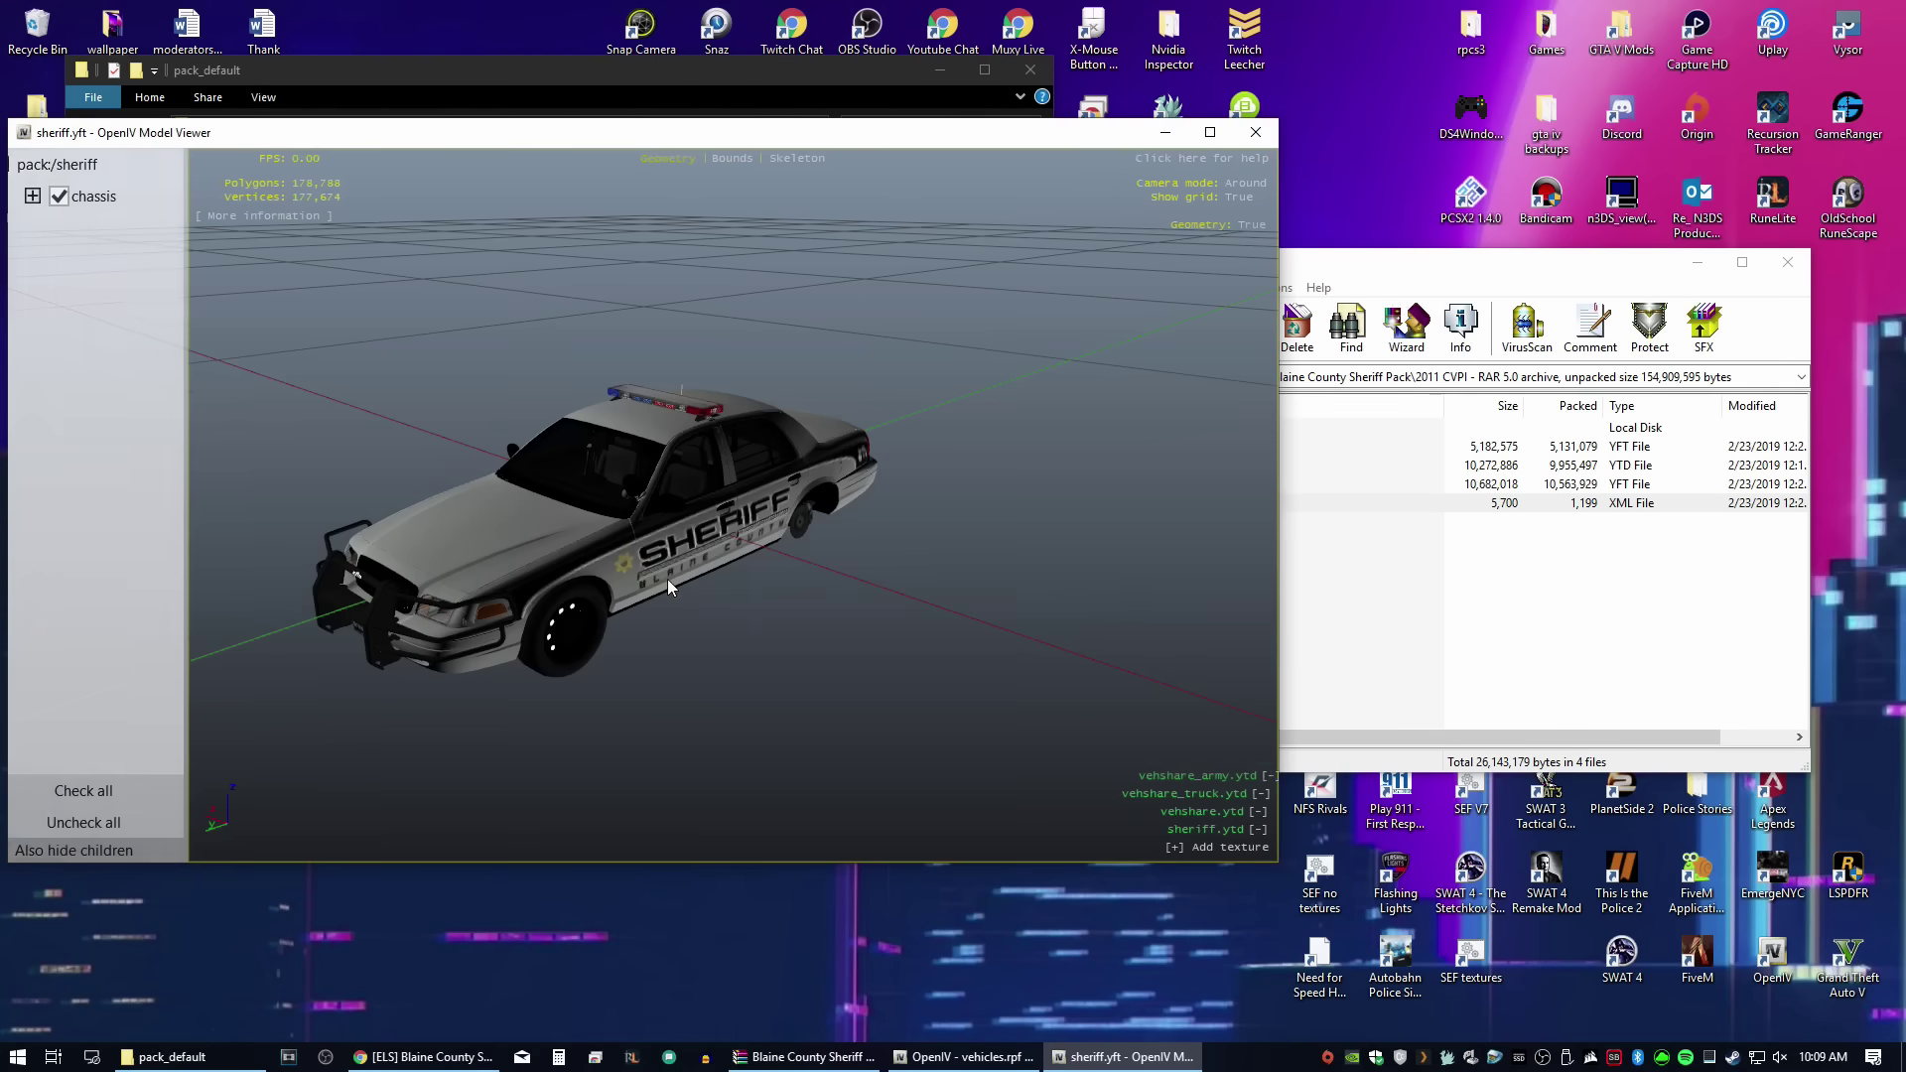
drag(667, 580, 181, 558)
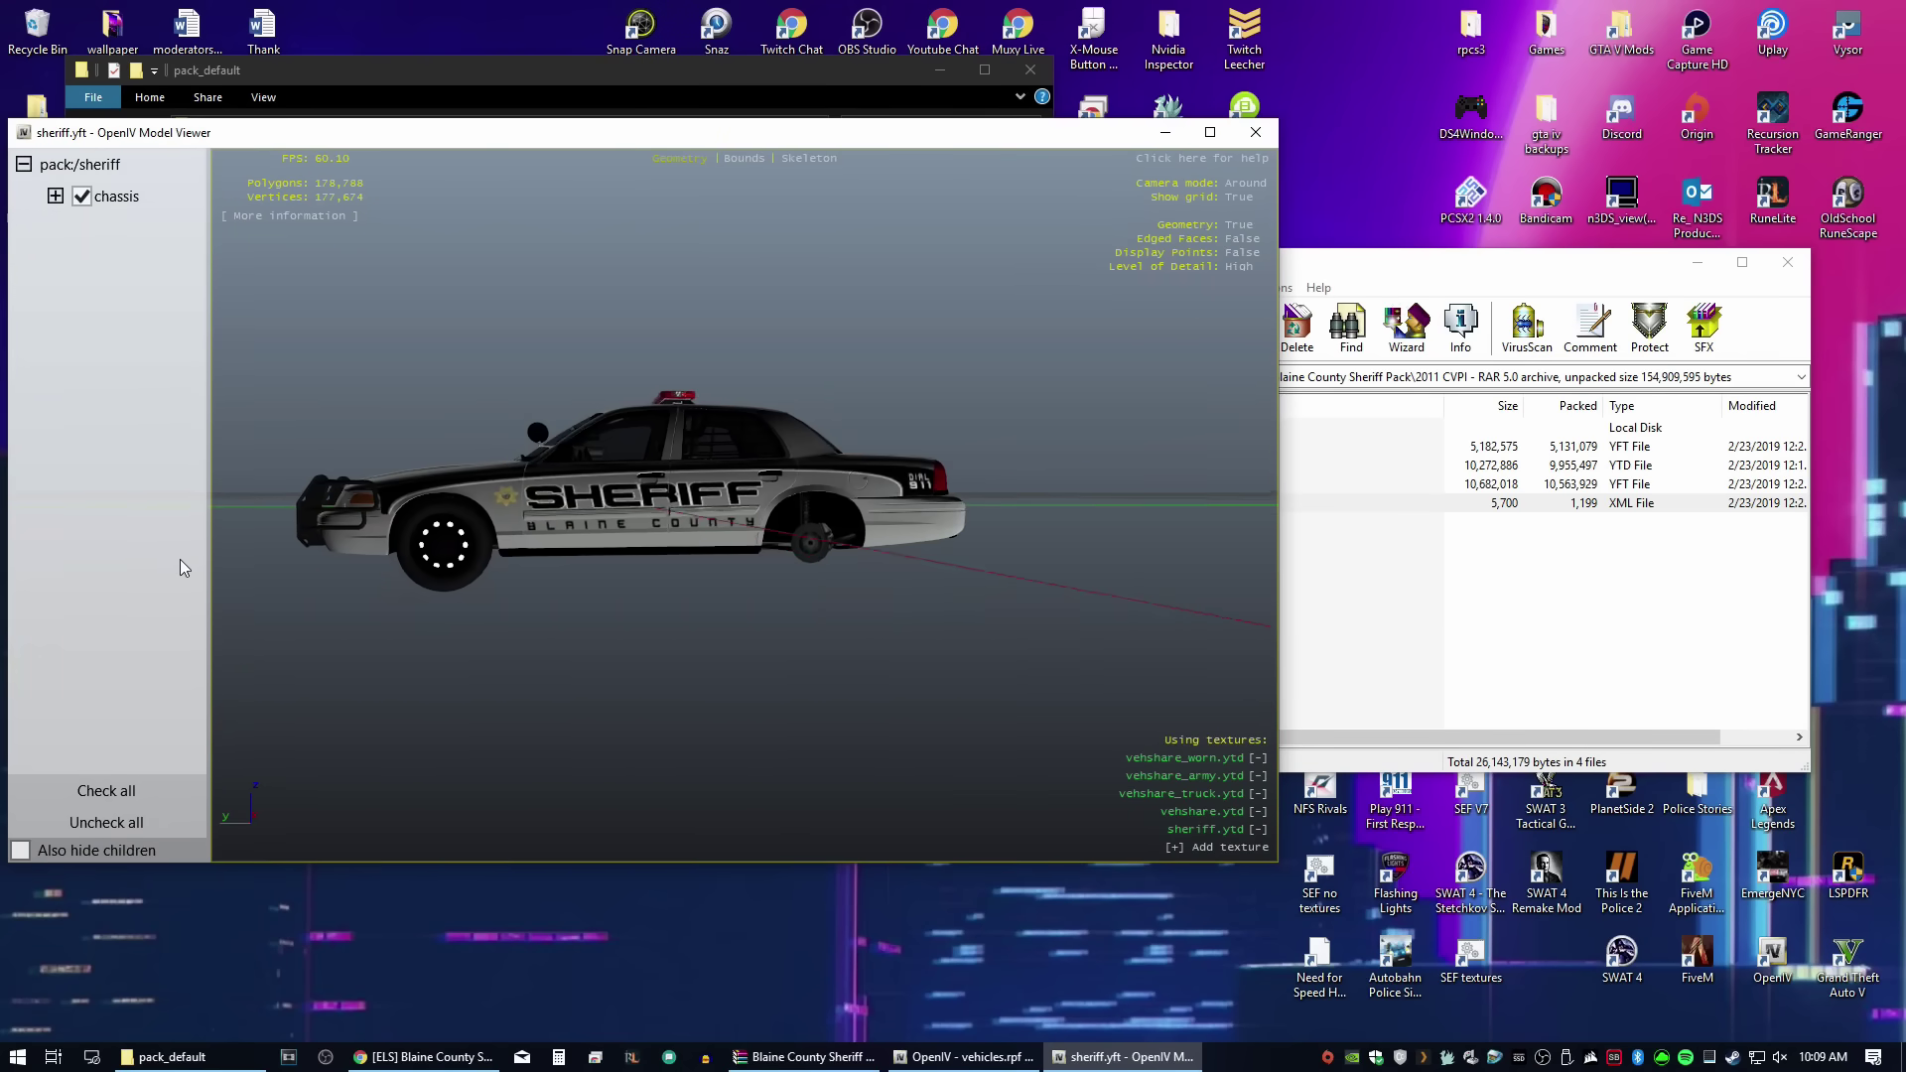
click(1256, 136)
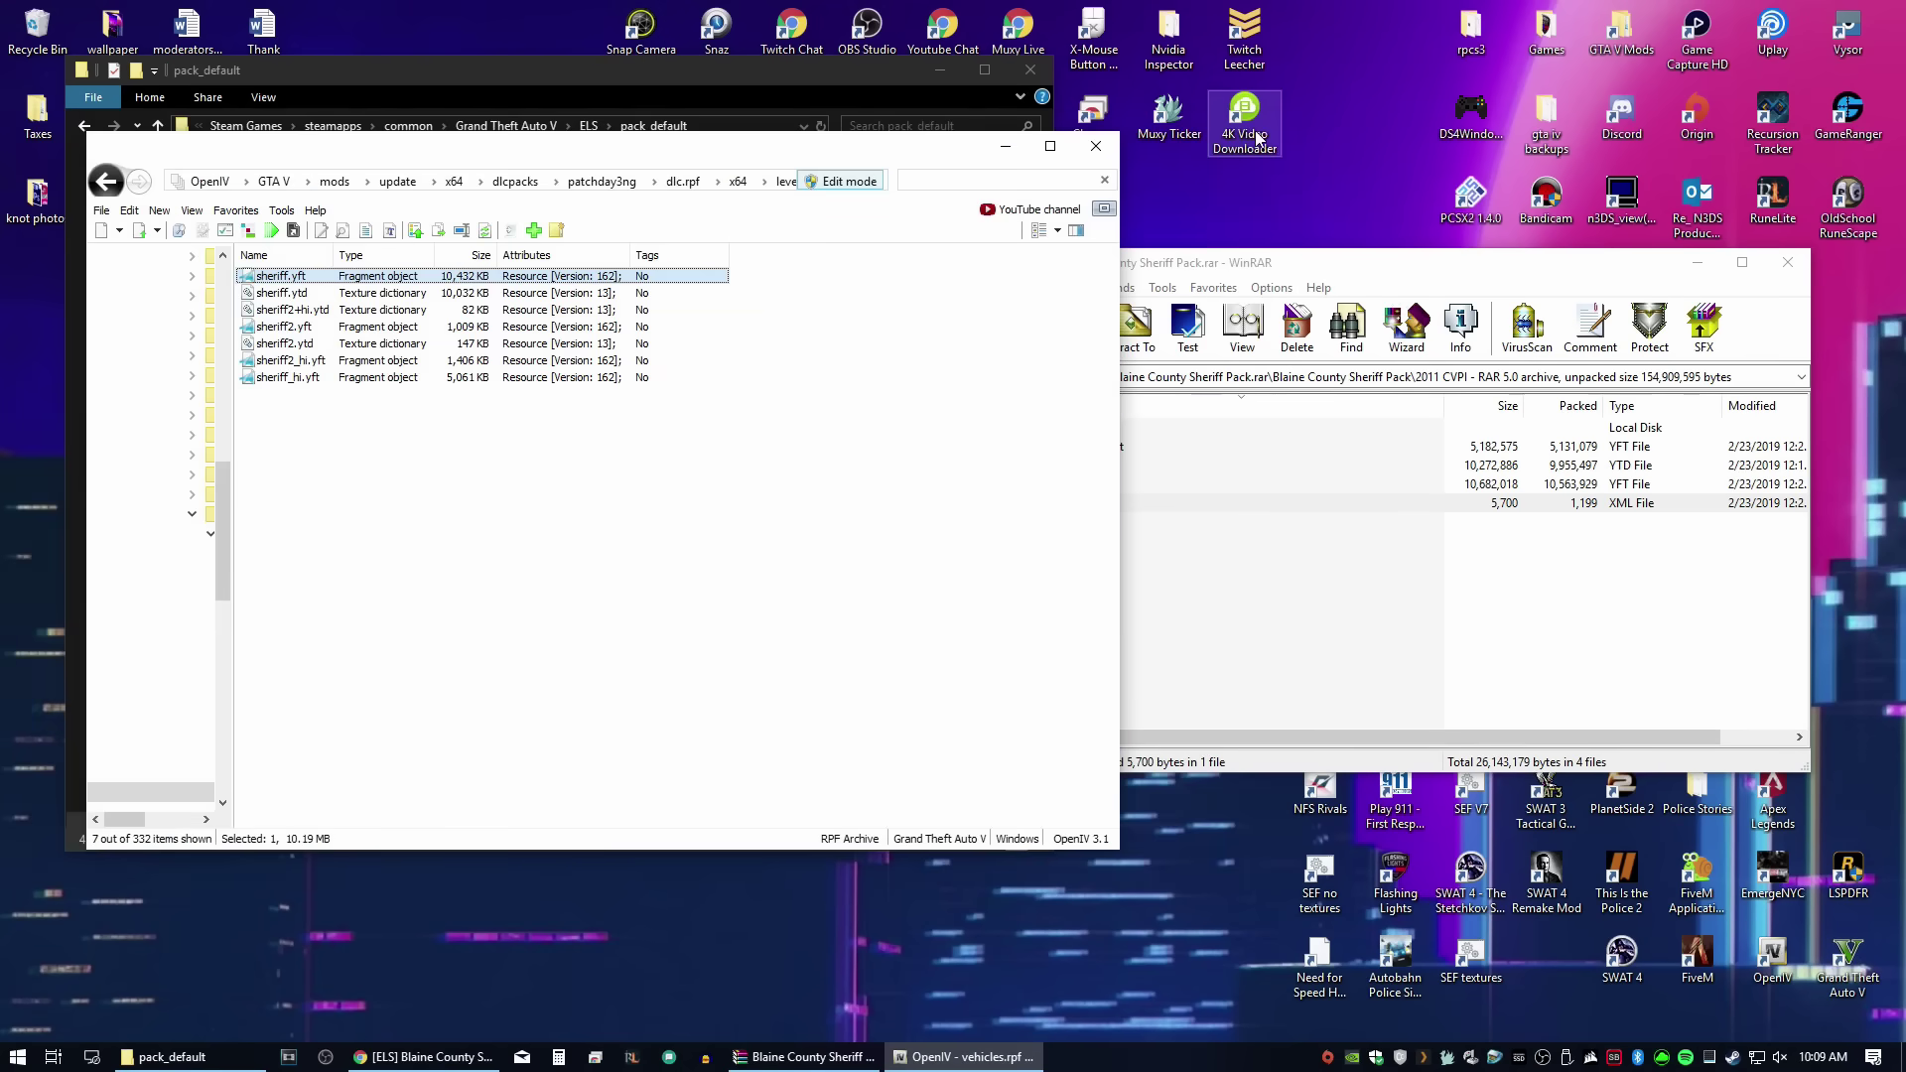
Step: Jump to the bookmarked vehiclesmeta folder and start dragging out vehicles.meta
click(239, 210)
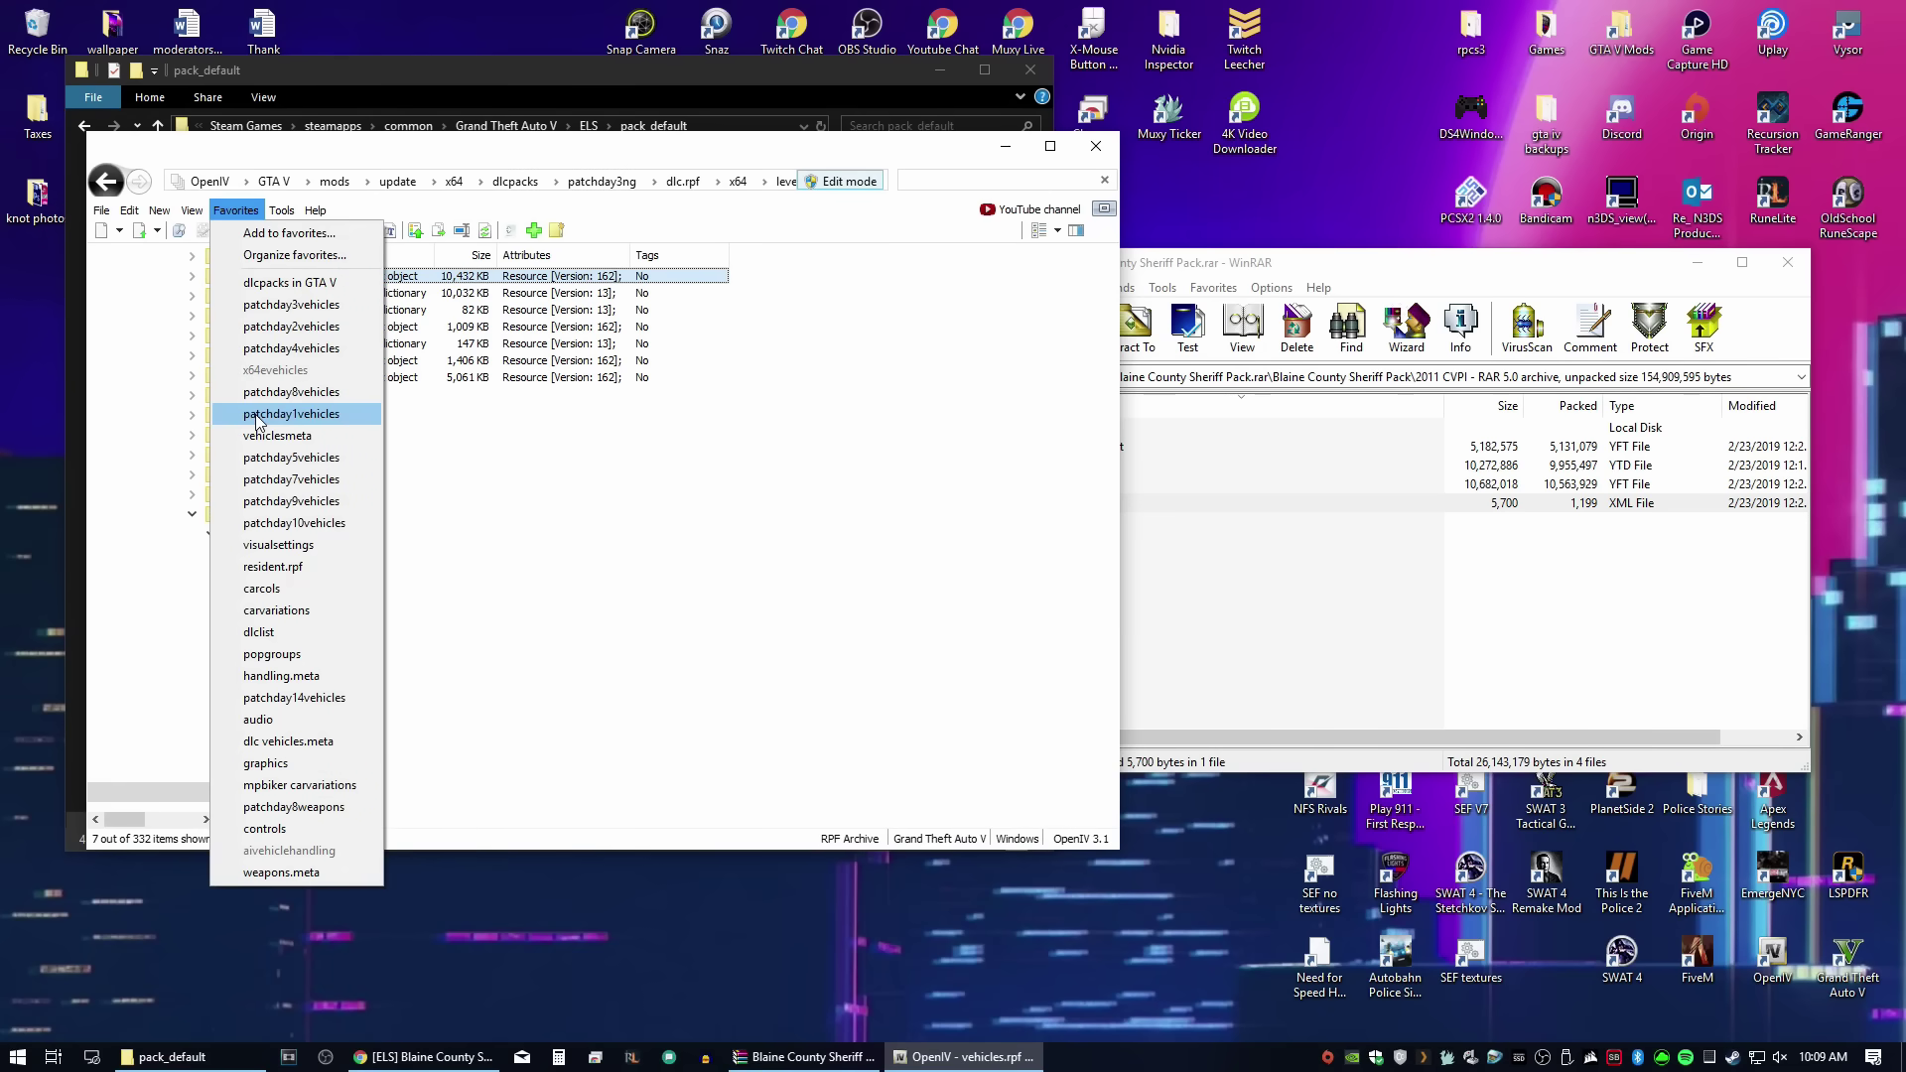
click(331, 443)
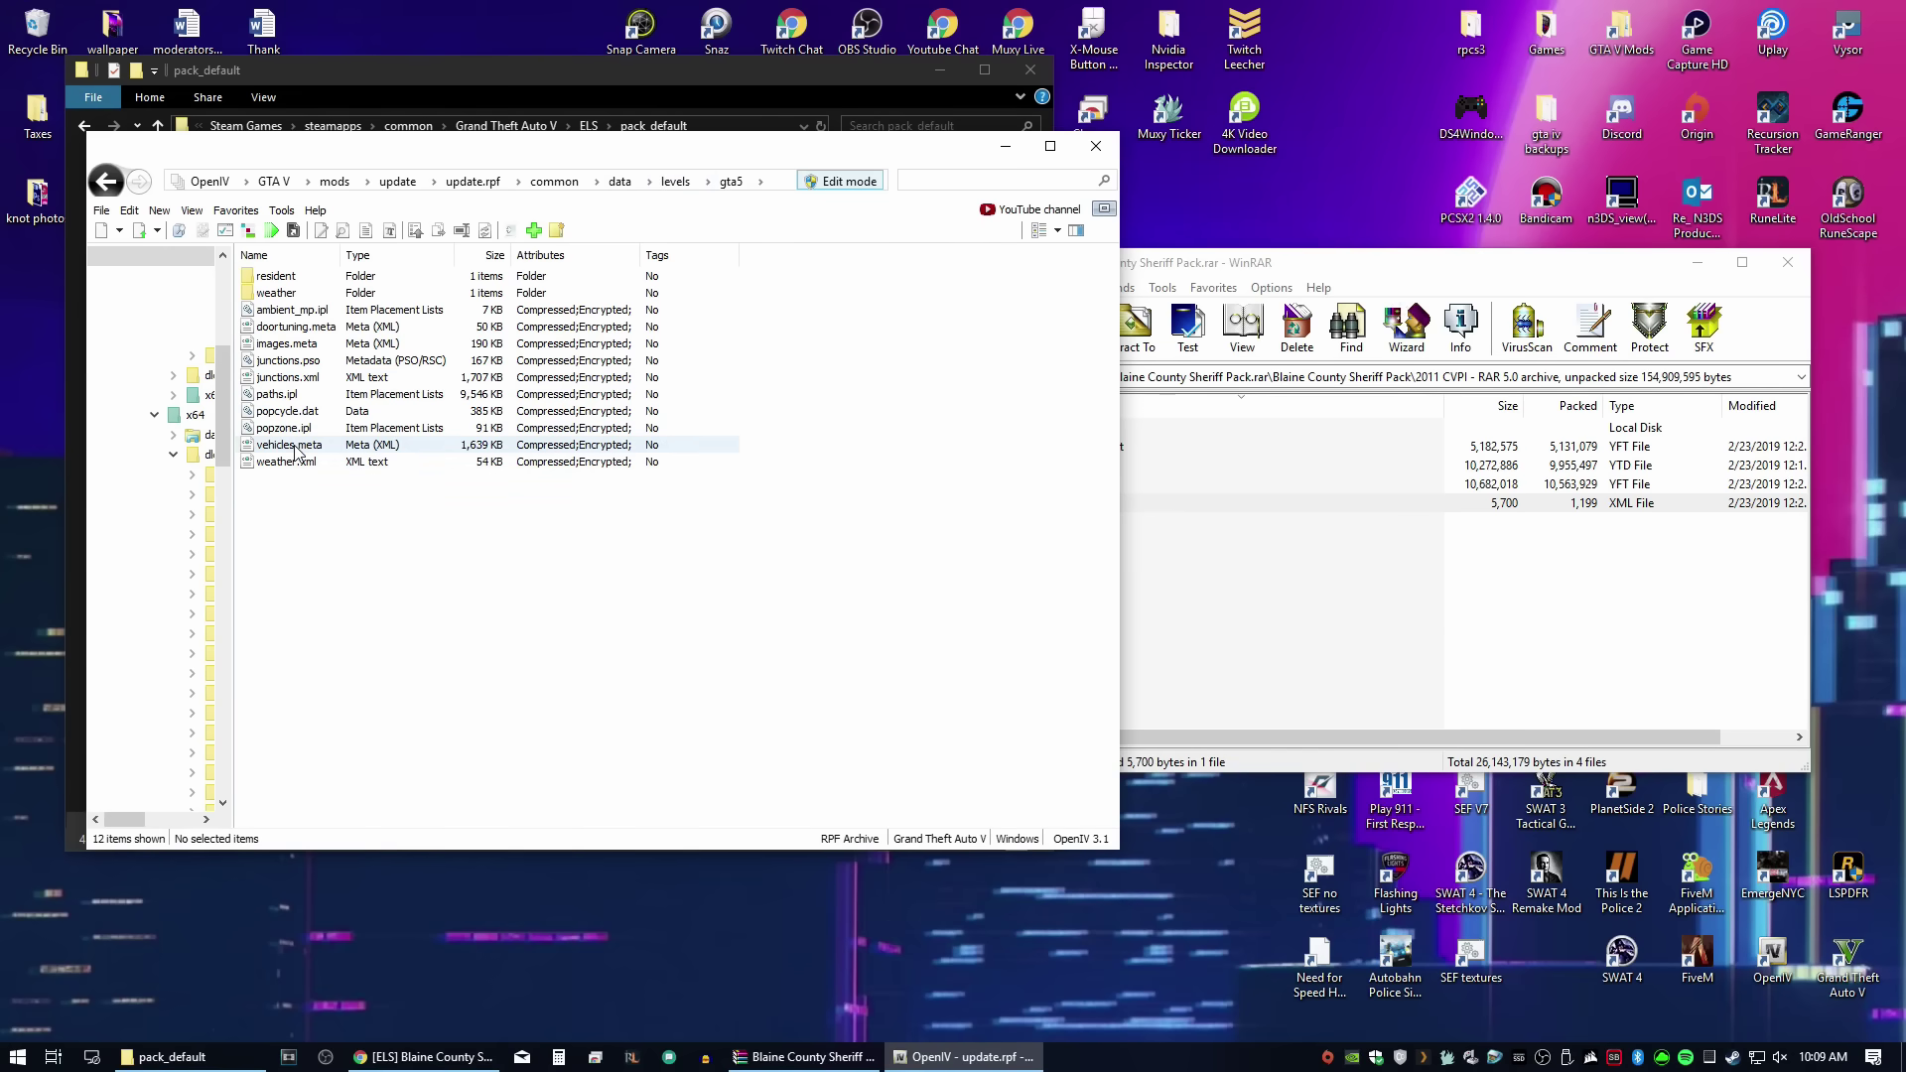
drag(295, 453, 699, 758)
Step: Open a desktop copy of vehicles.meta in Notepad, find 'sheriff' and select diffuseTint 0x00FFFFFF
drag(914, 949, 917, 949)
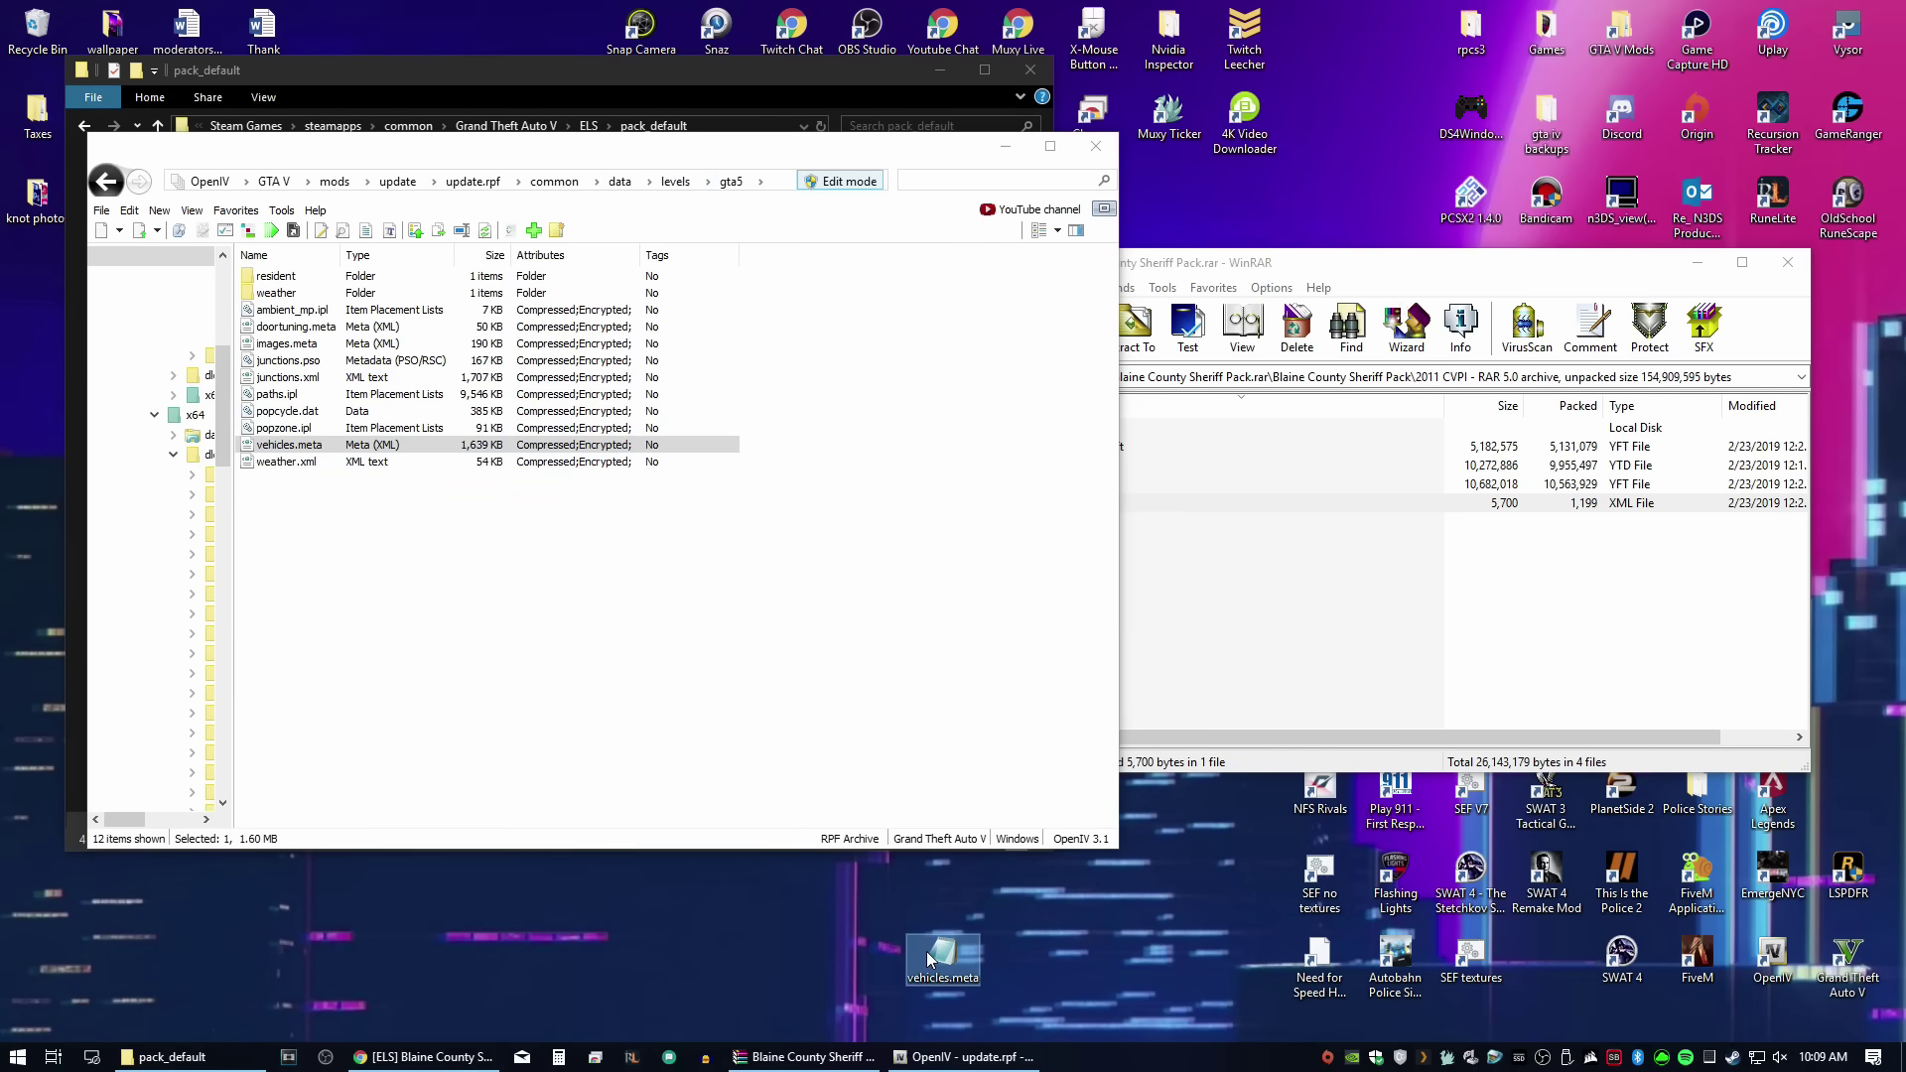
double_click(942, 955)
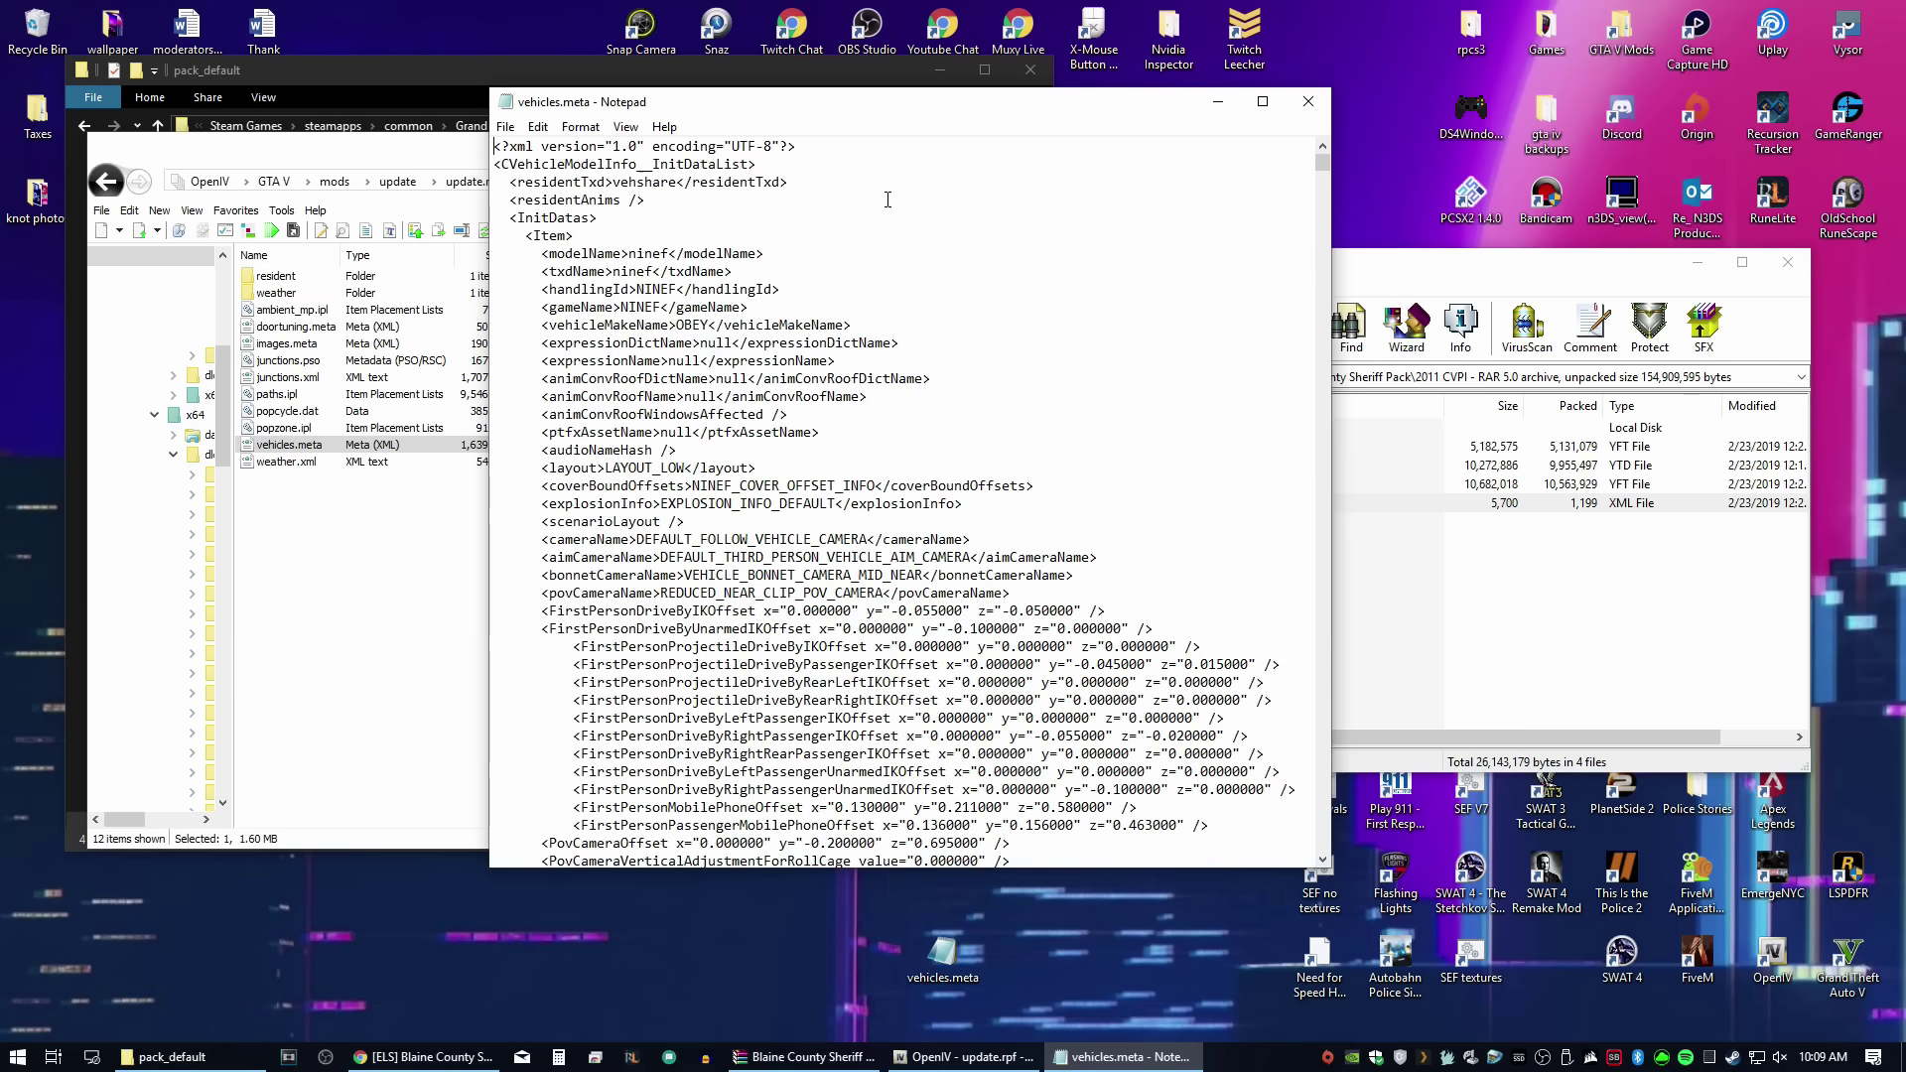
key(ctrl+f)
text(sheriff)
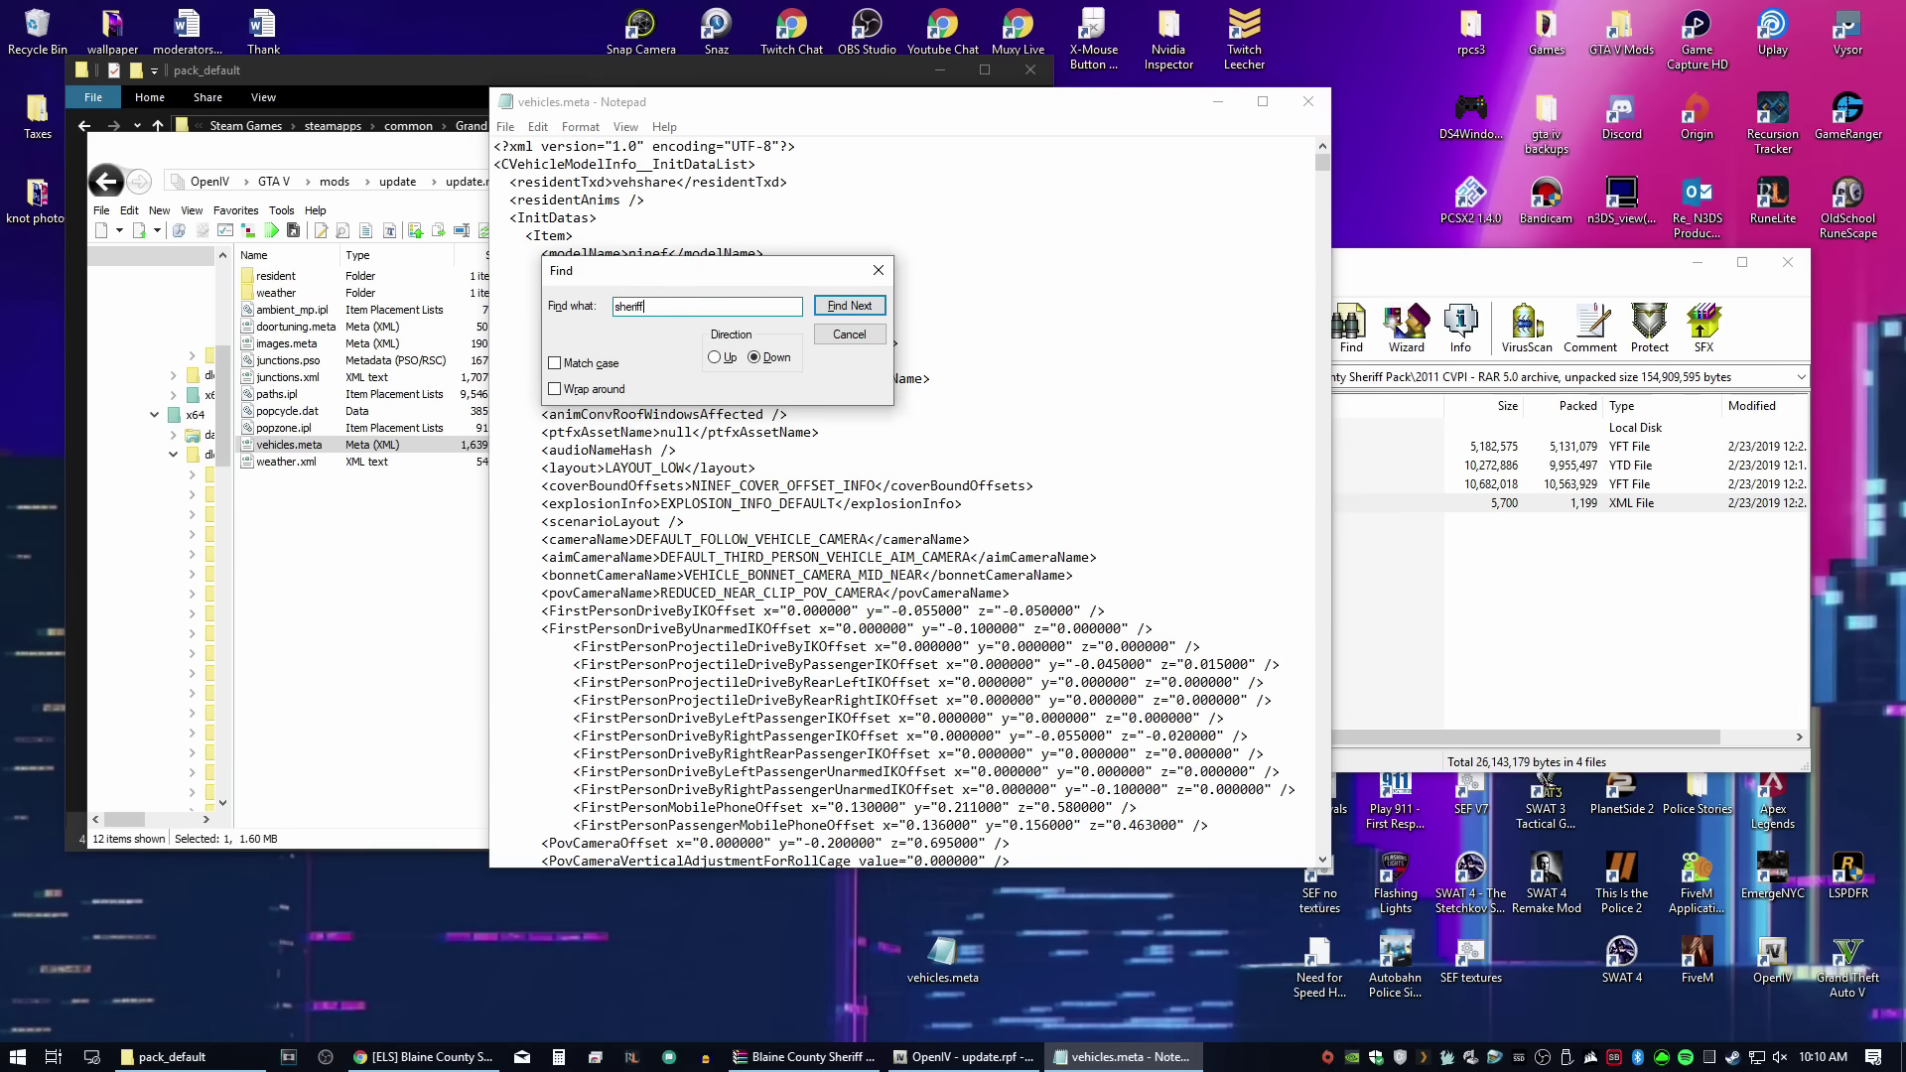
key(Return)
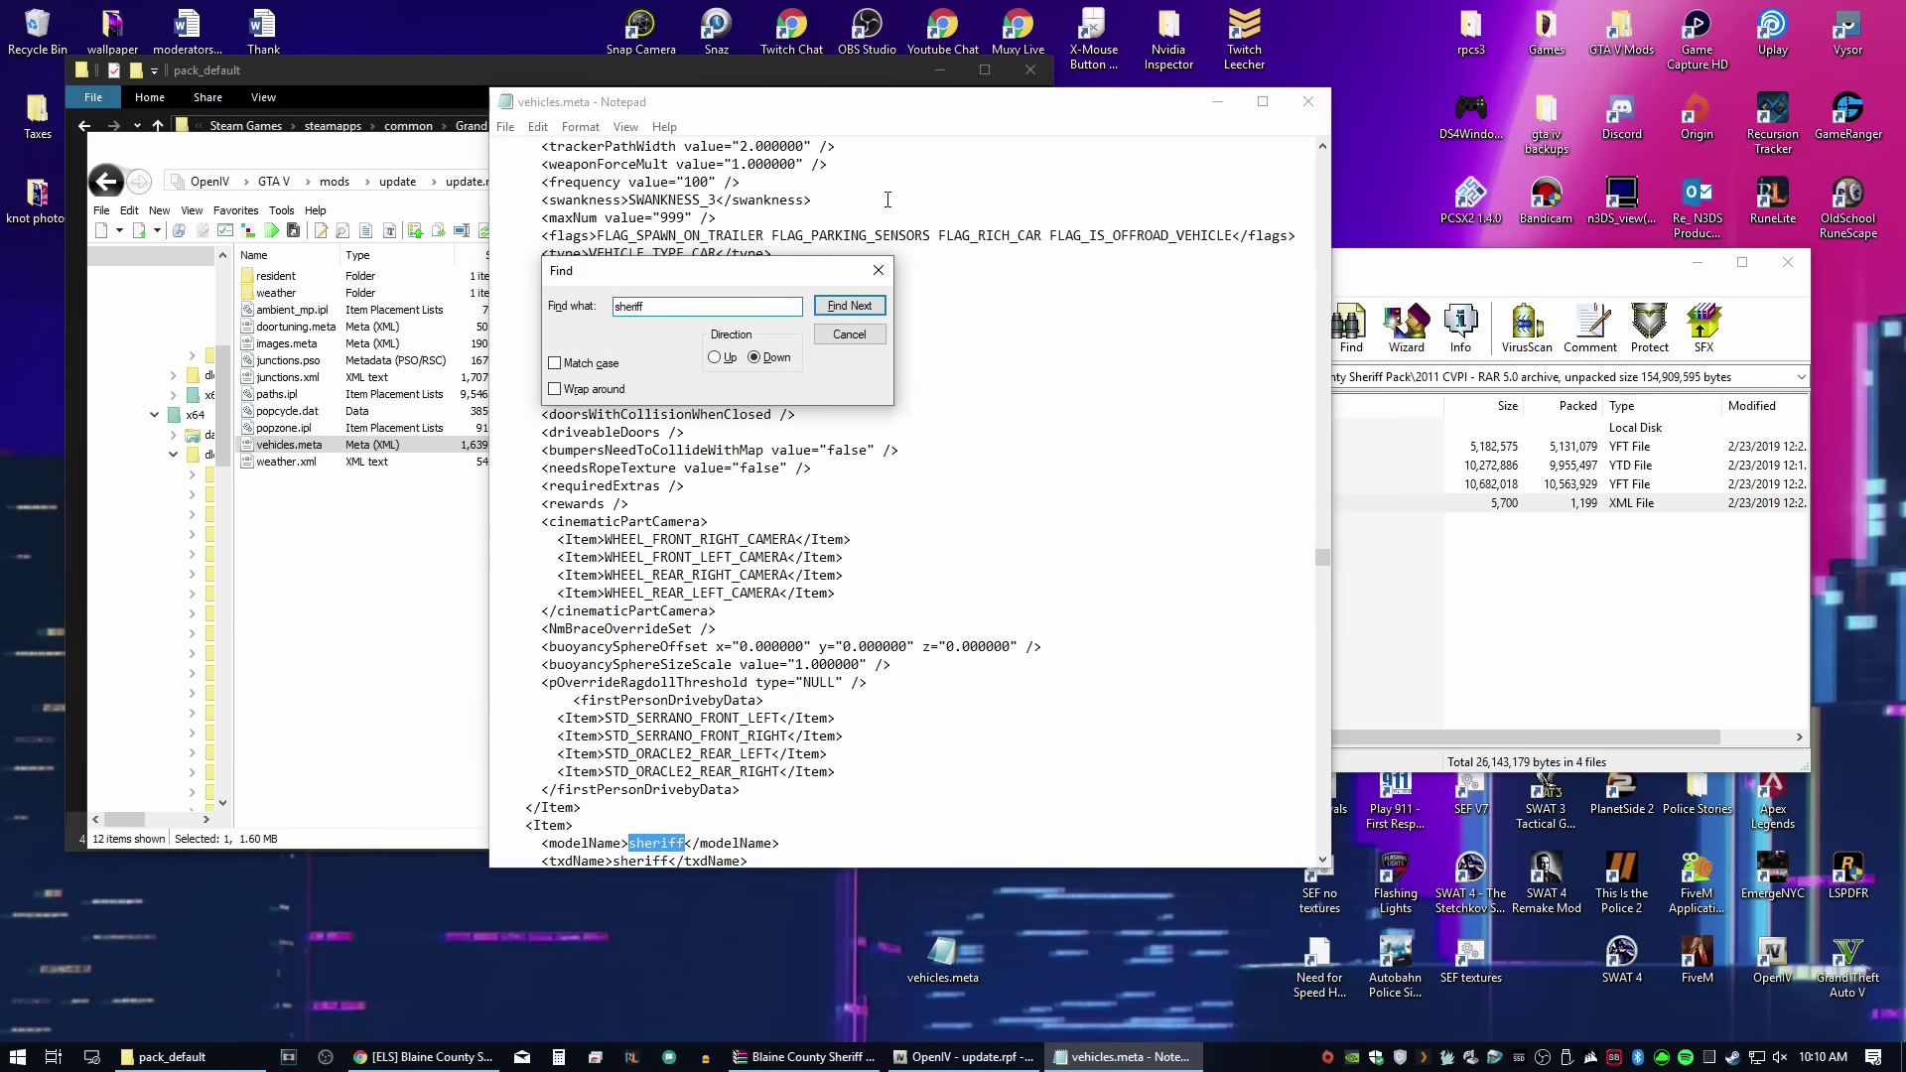
click(850, 337)
scroll(852, 383, down, 7)
scroll(850, 383, down, 15)
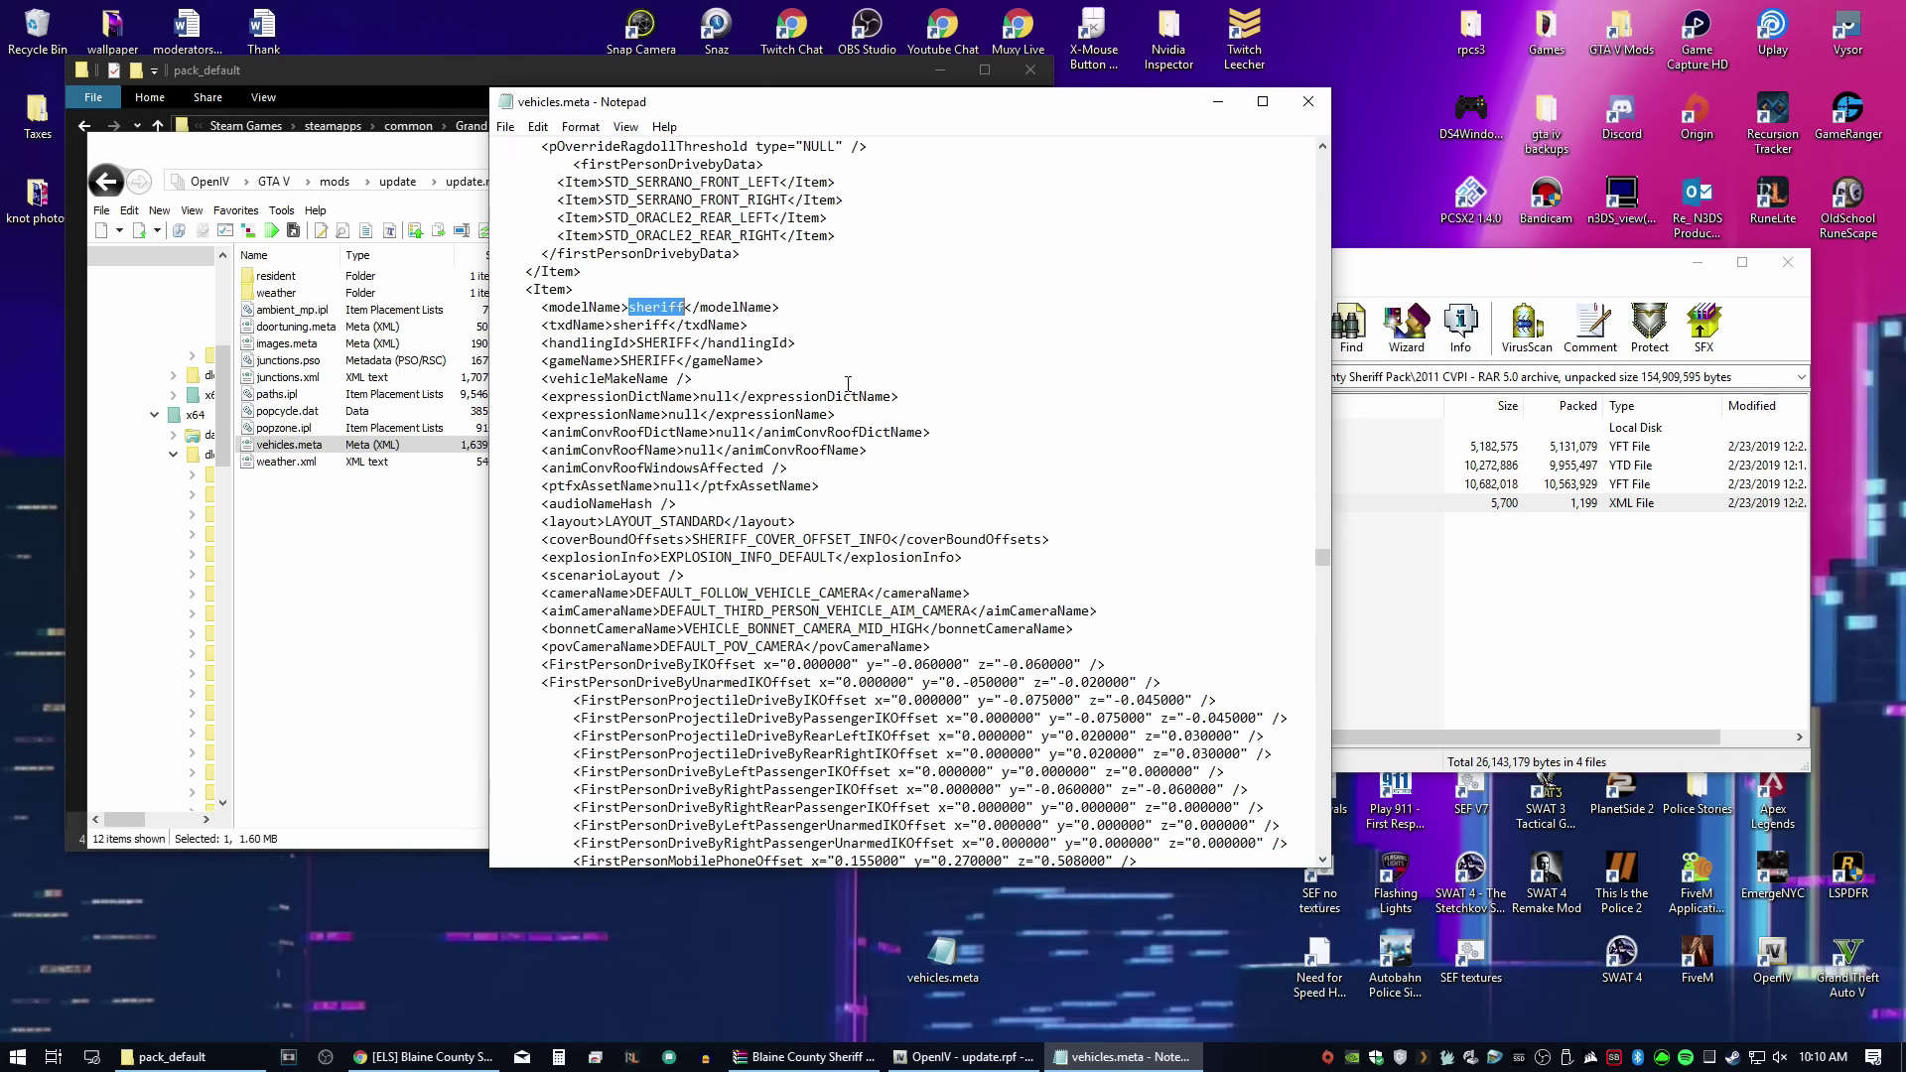
scroll(846, 384, down, 3)
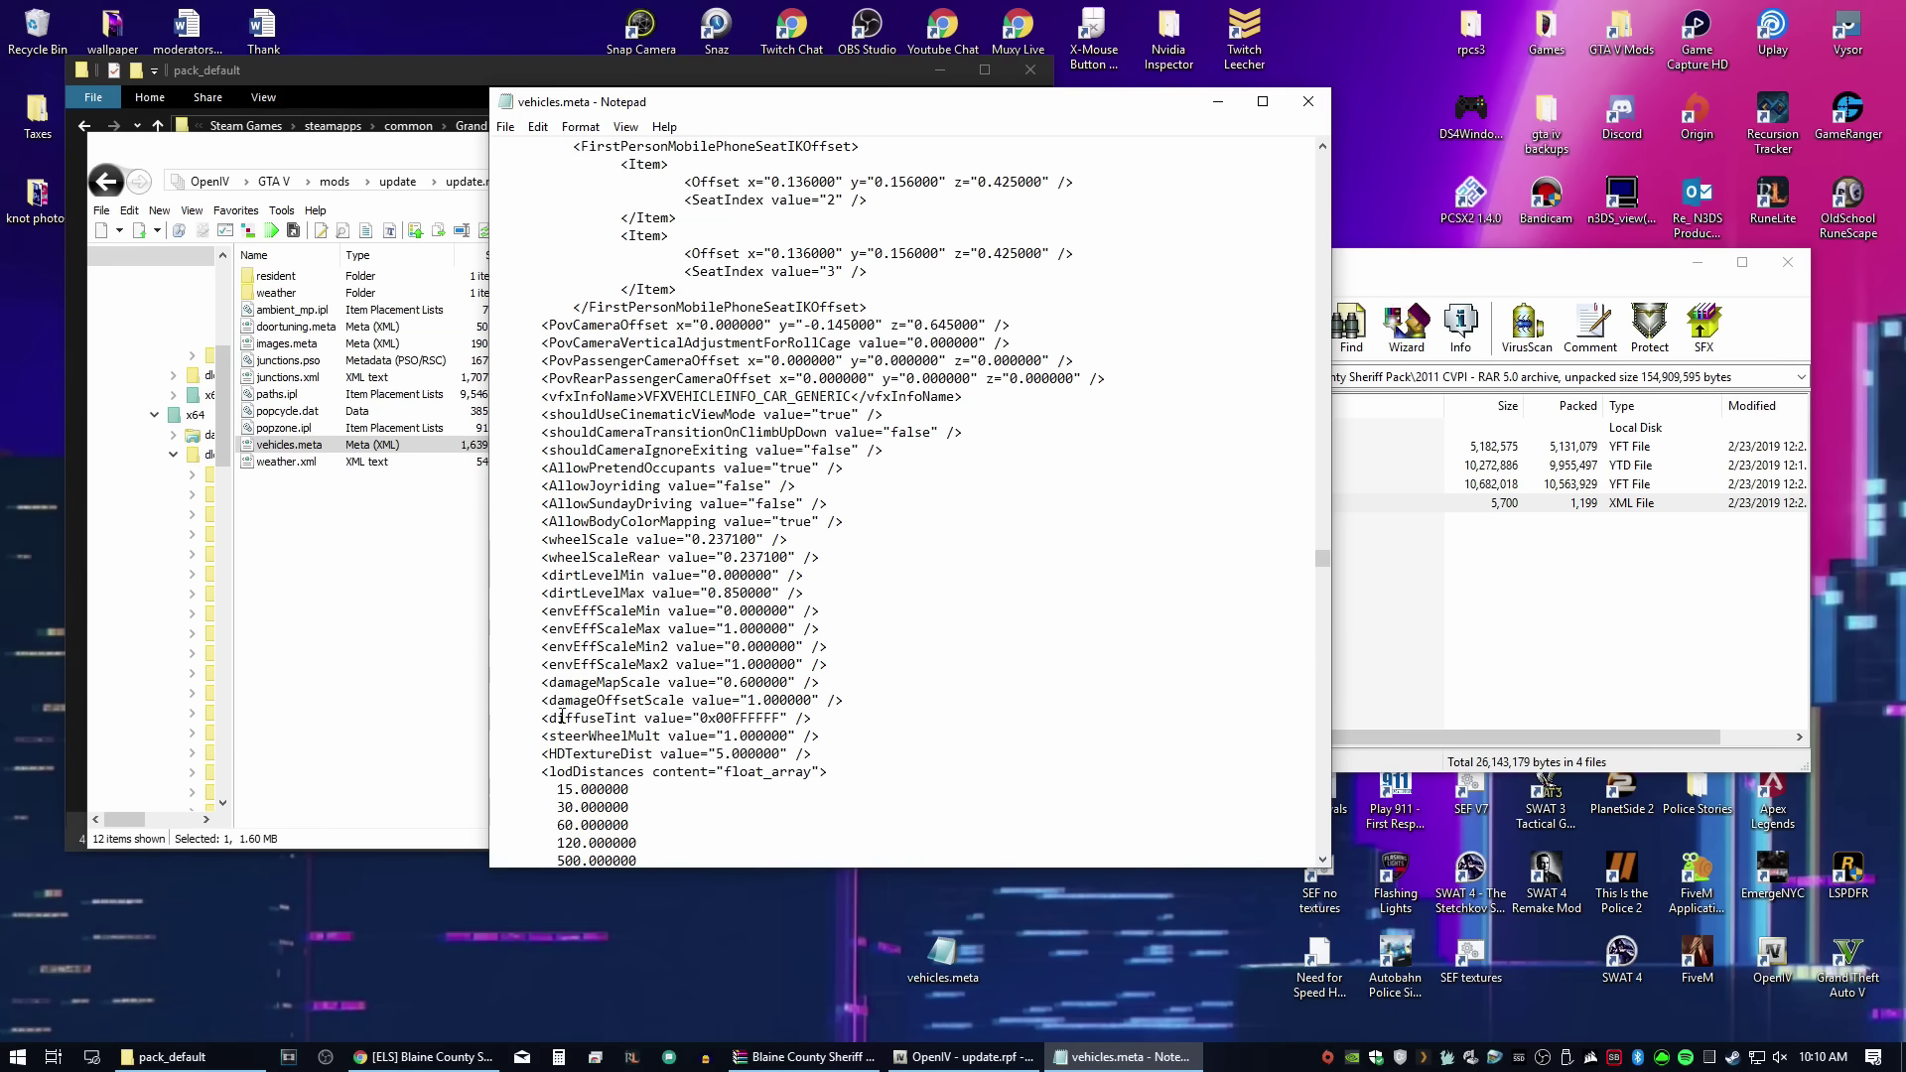
drag(715, 717, 783, 720)
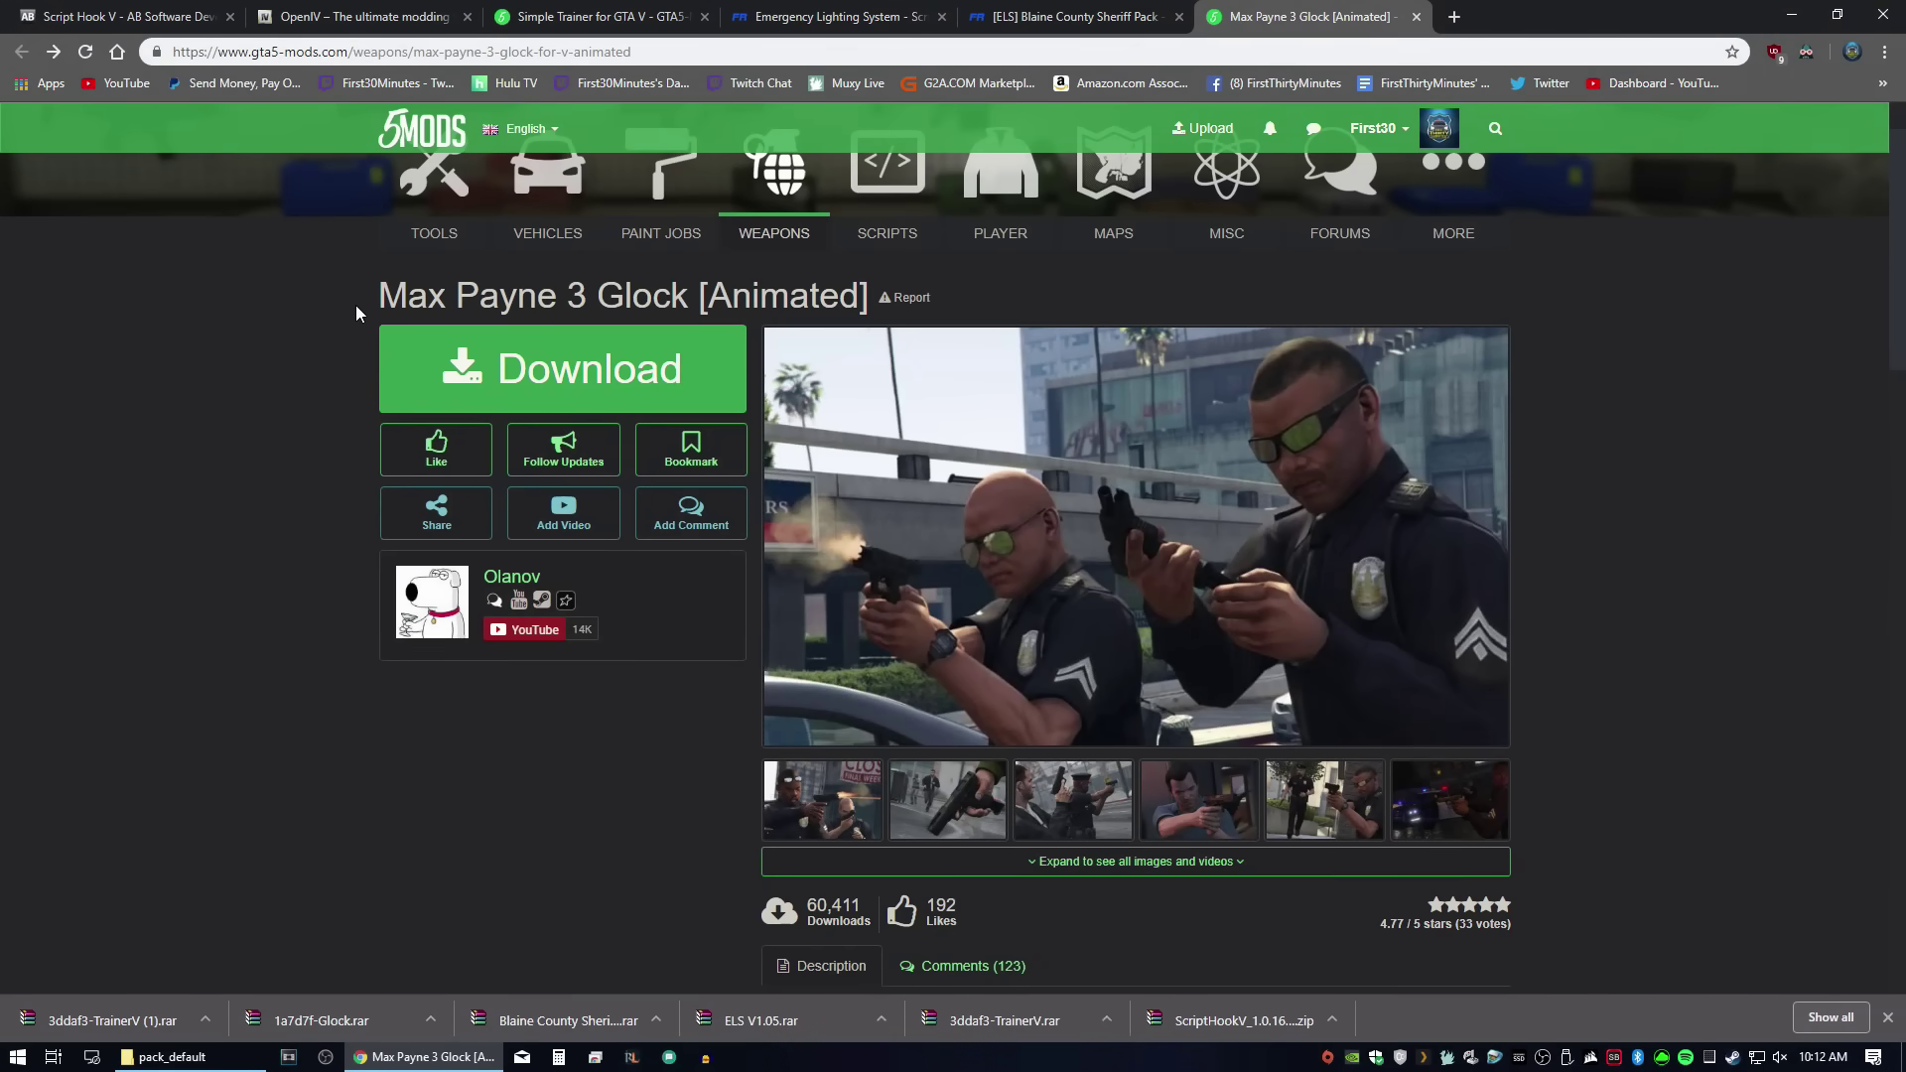
Step: Scroll through the Max Payne 3 Glock [Animated] mod page description
scroll(328, 341, down, 4)
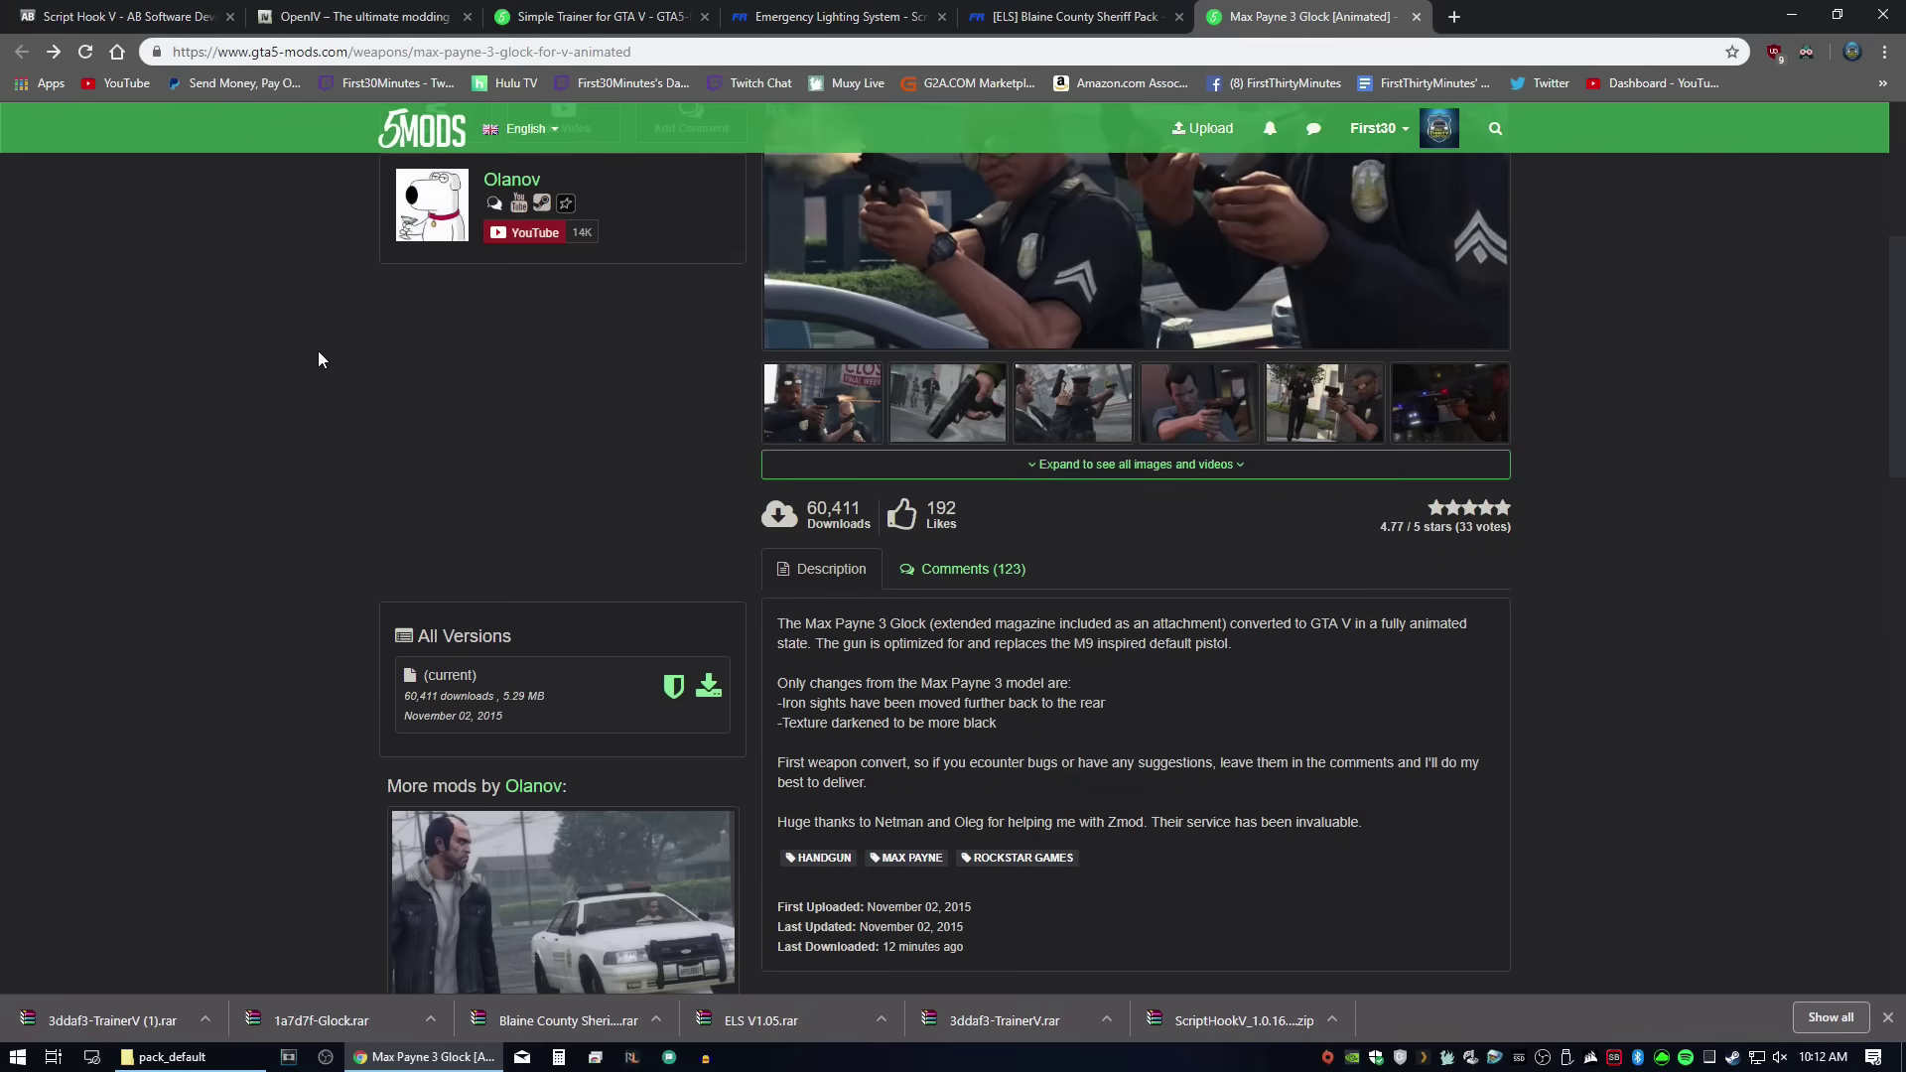
scroll(331, 481, up, 5)
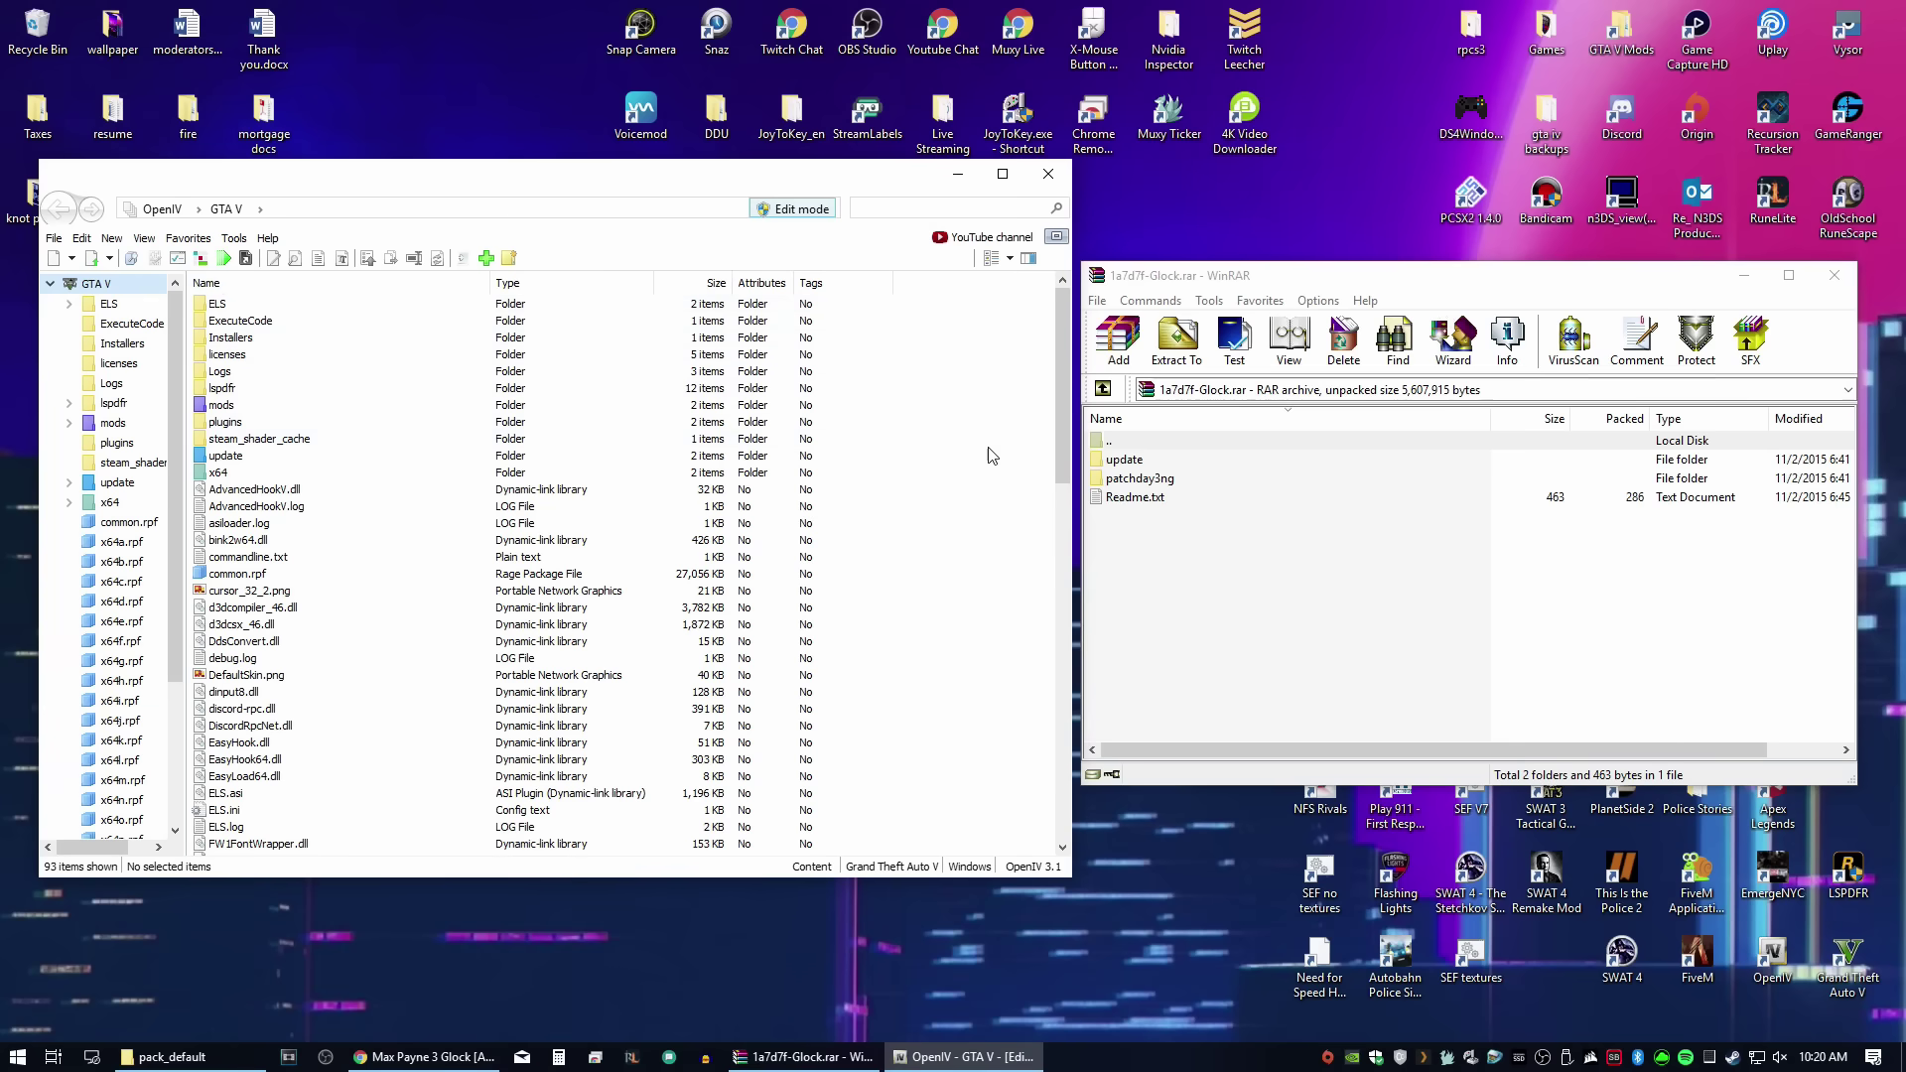
Step: Browse to mods\update\x64\dlcpacks\patchday8ng in OpenIV
double_click(233, 405)
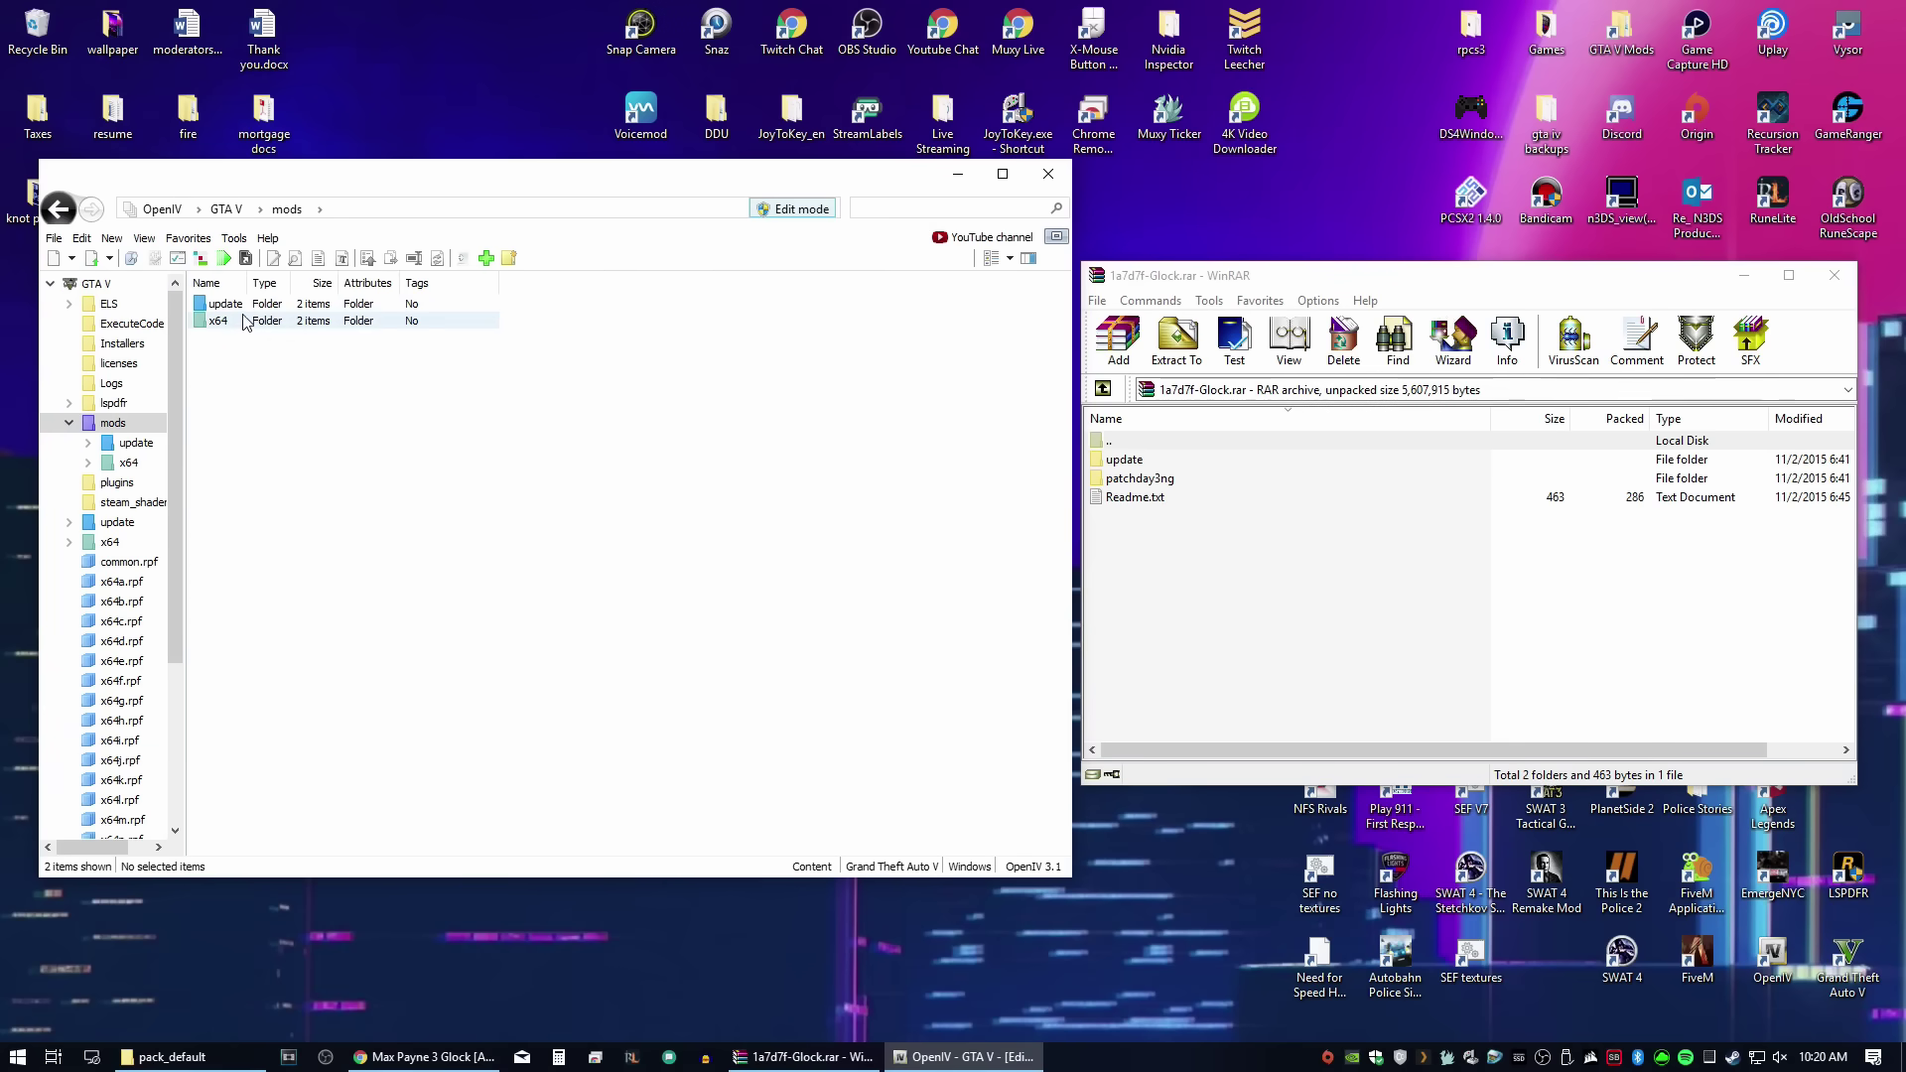
double_click(226, 304)
double_click(243, 321)
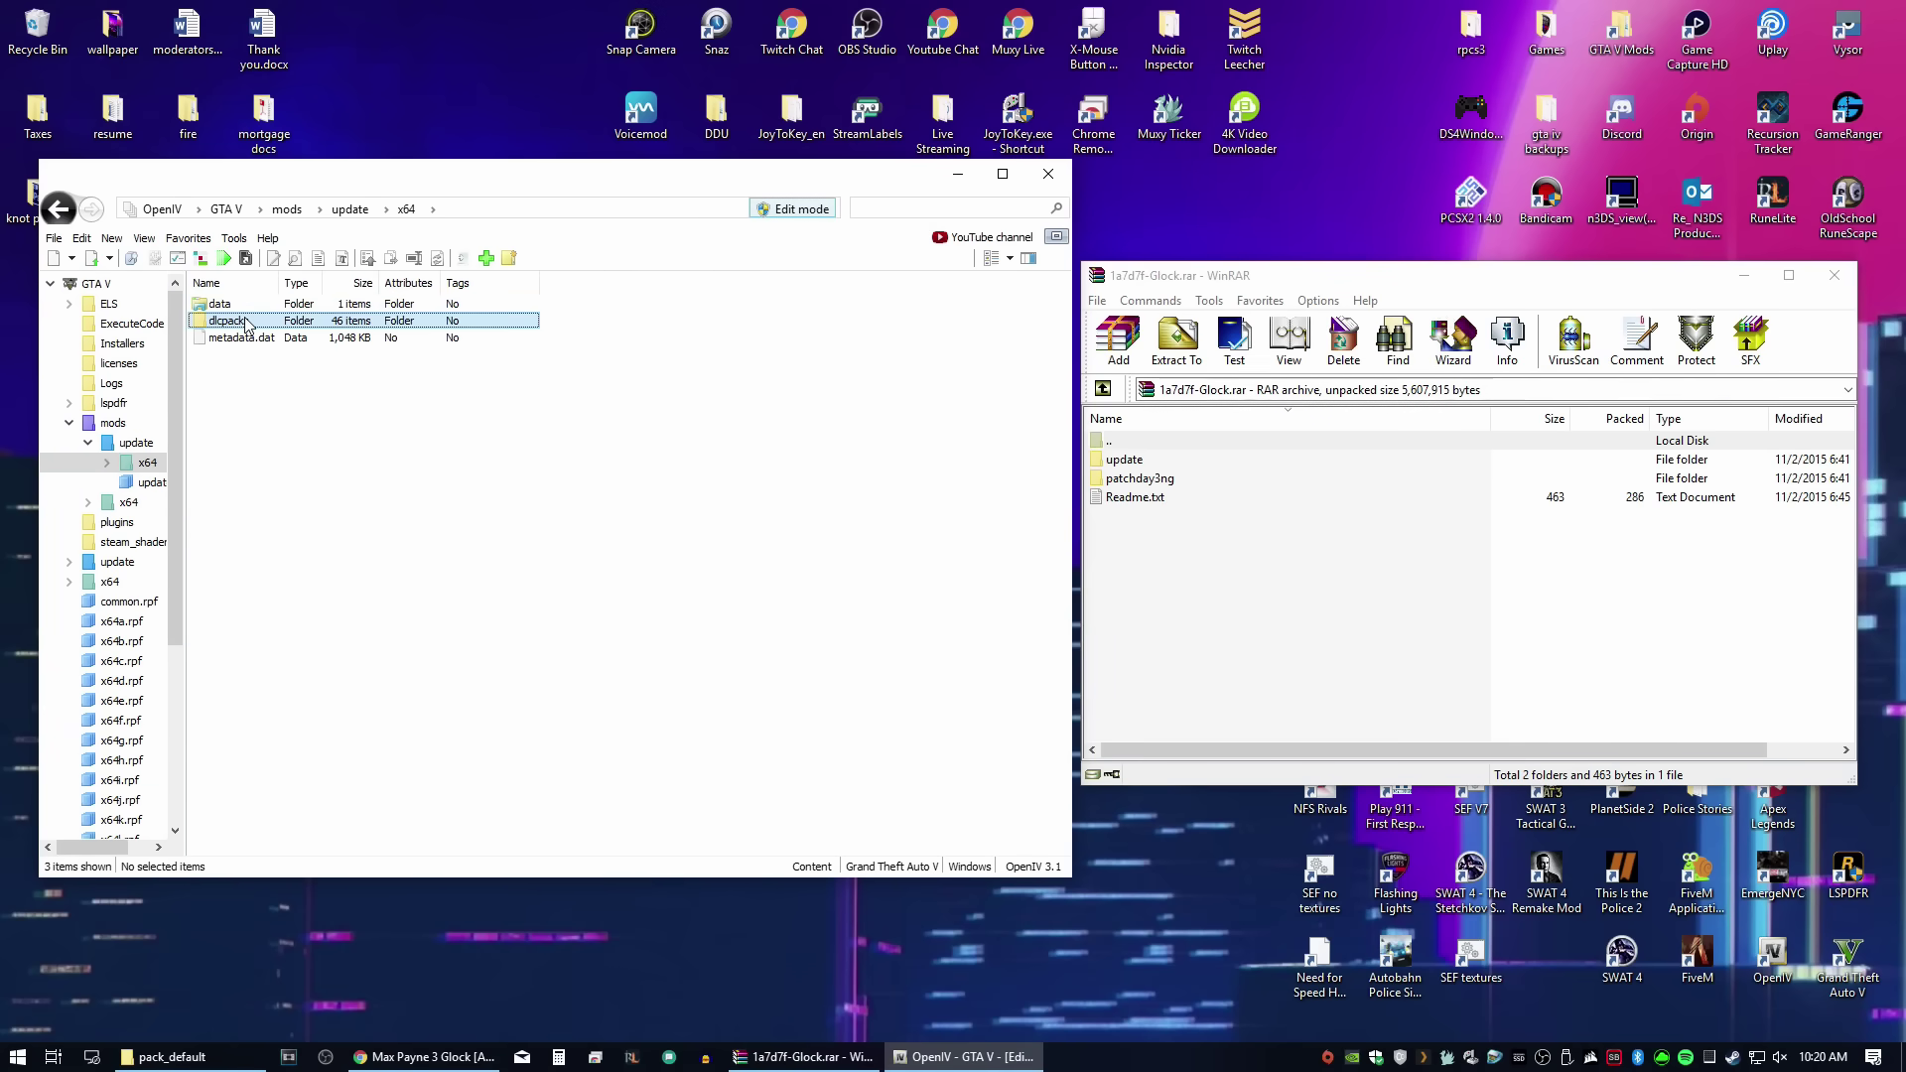
double_click(246, 320)
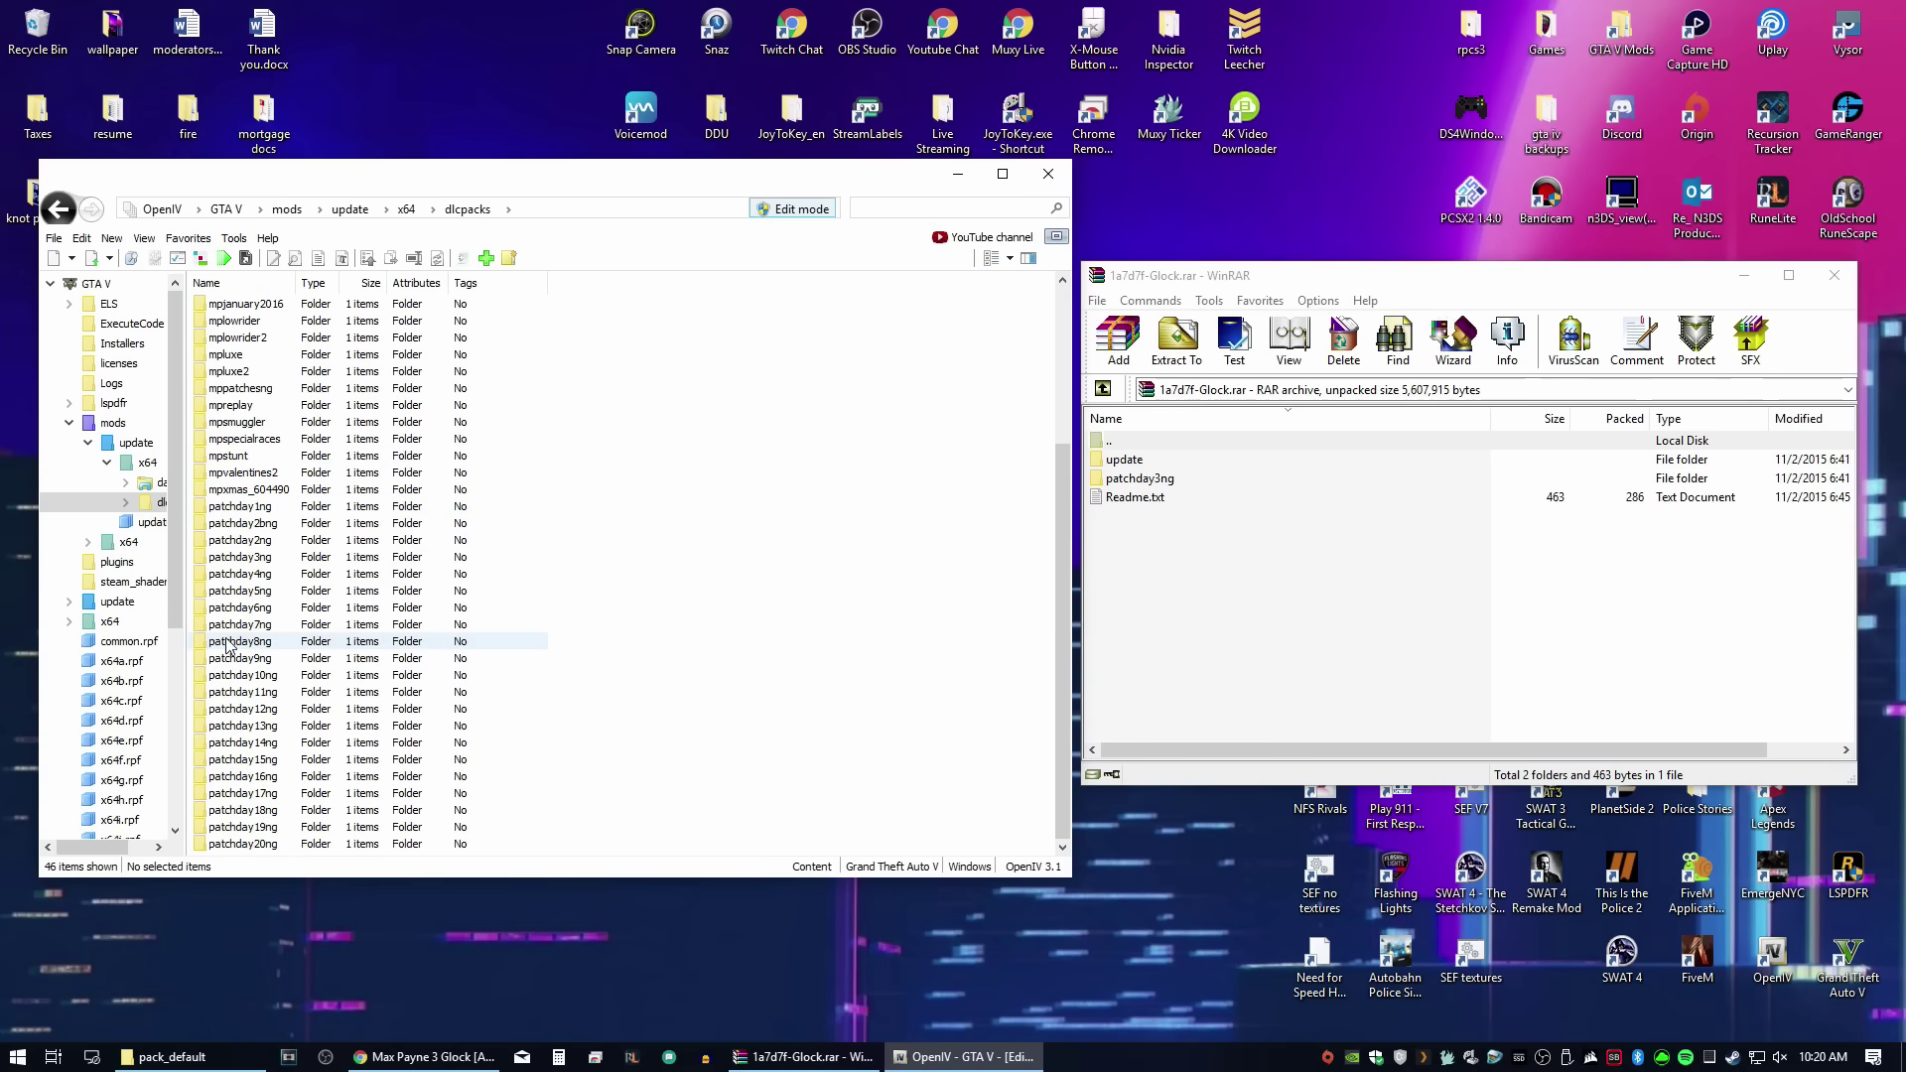
double_click(228, 643)
Step: Open dlc.rpf\x64\models\cdimages\weapons.rpf and select the Glock archive's eight patchday3ng files
double_click(230, 304)
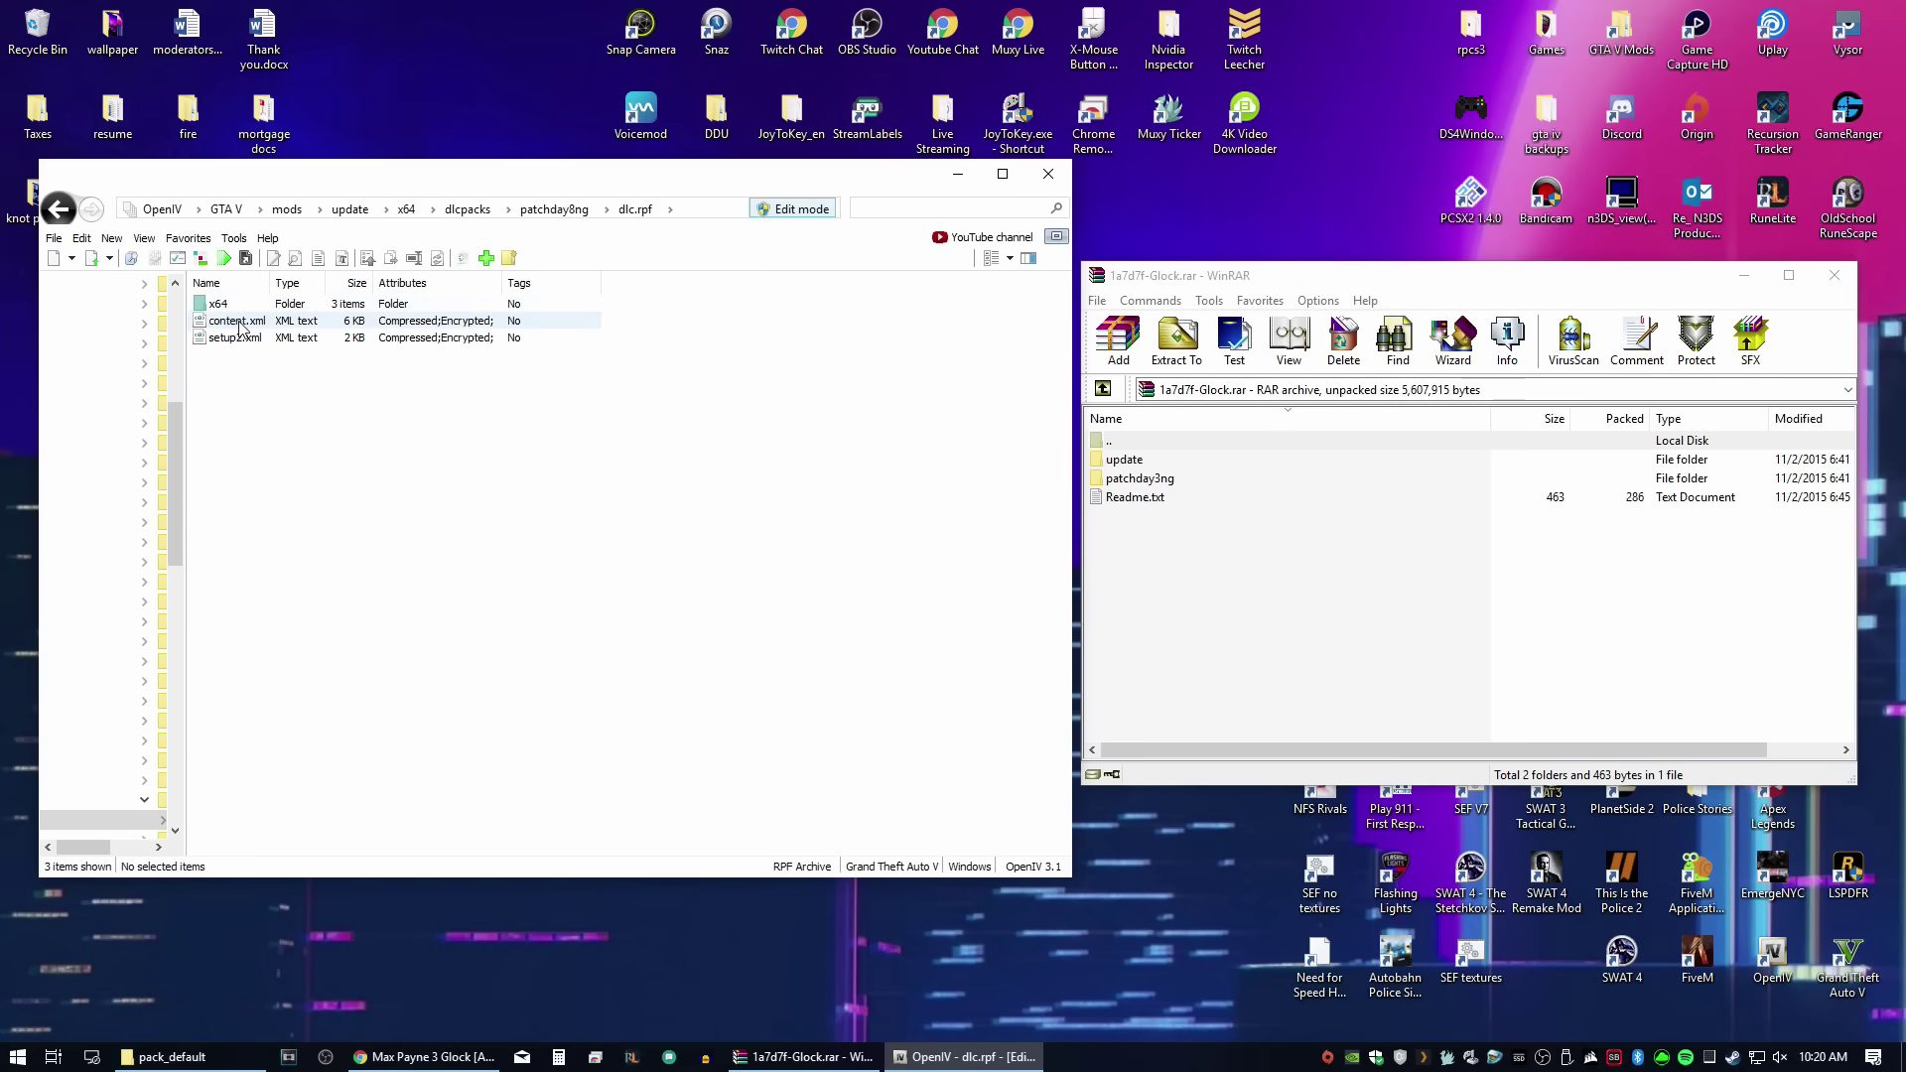
double_click(221, 303)
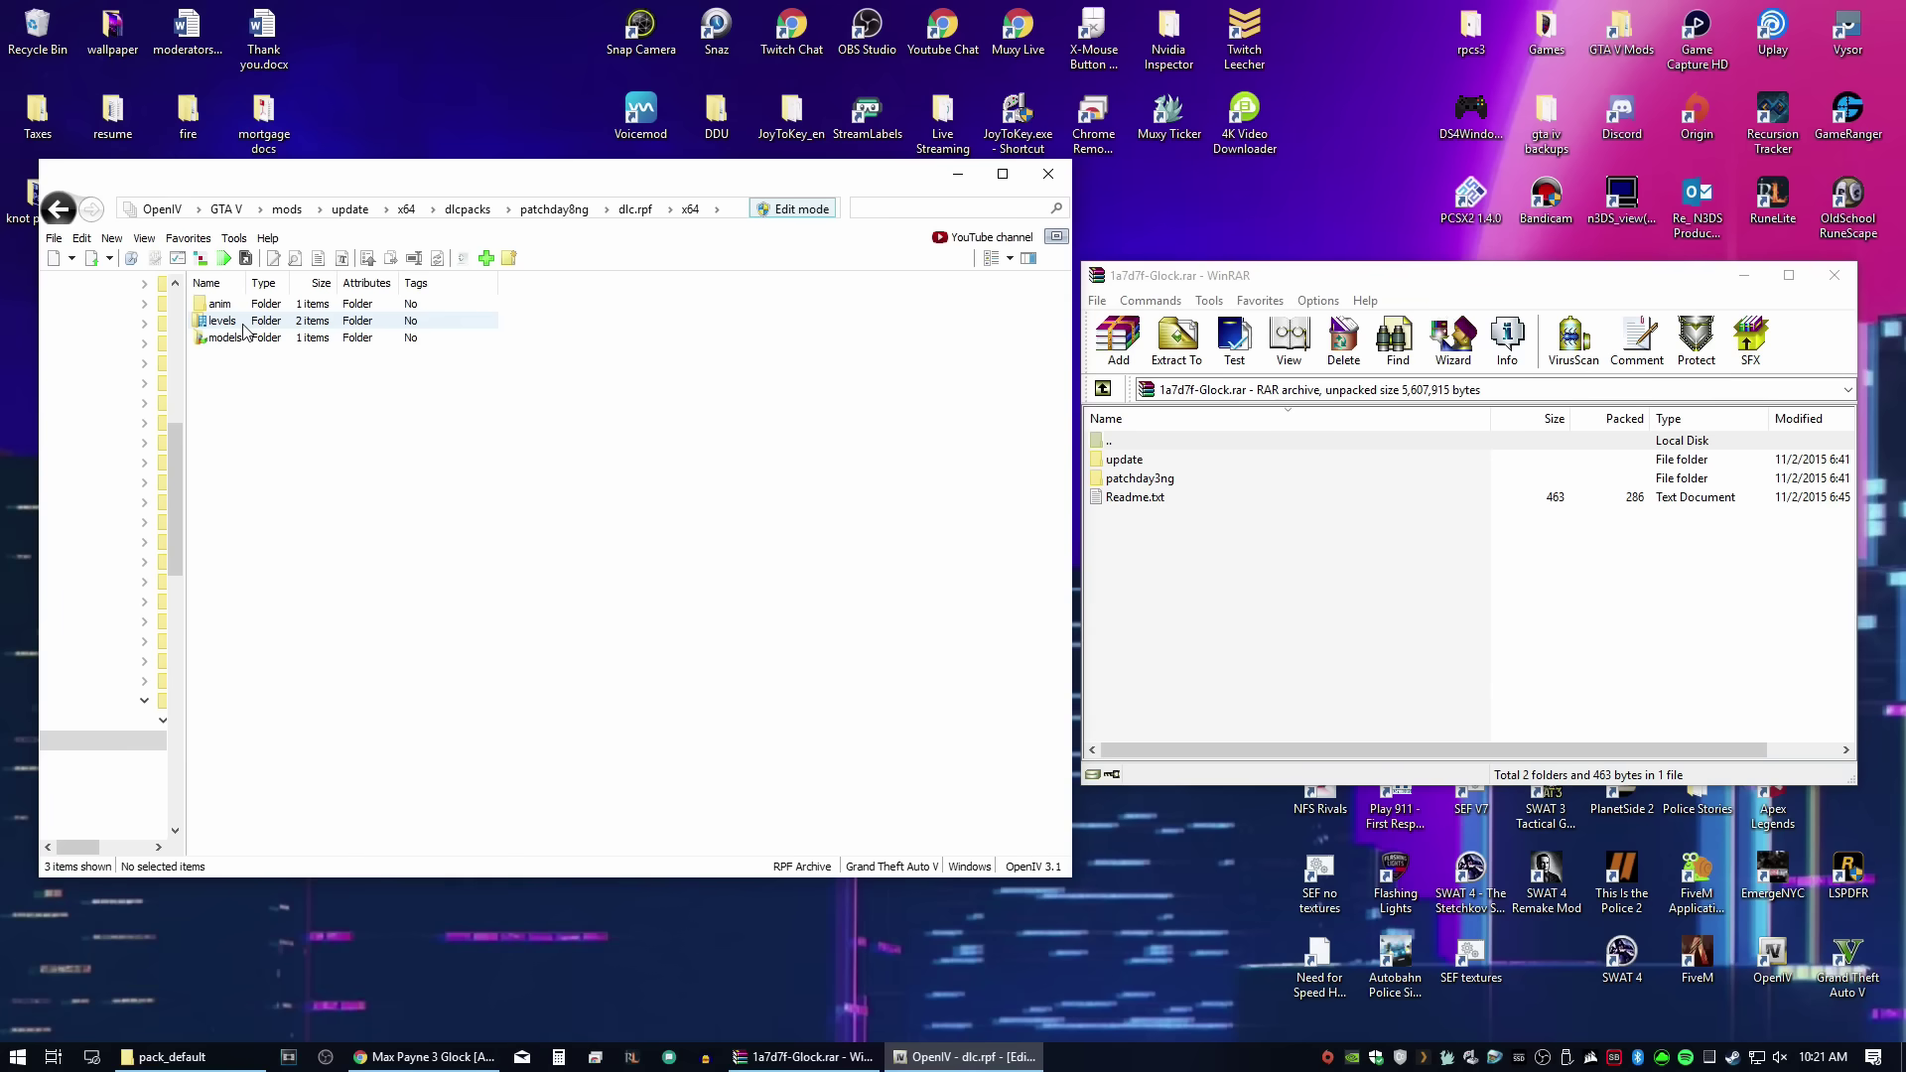
double_click(240, 339)
double_click(231, 304)
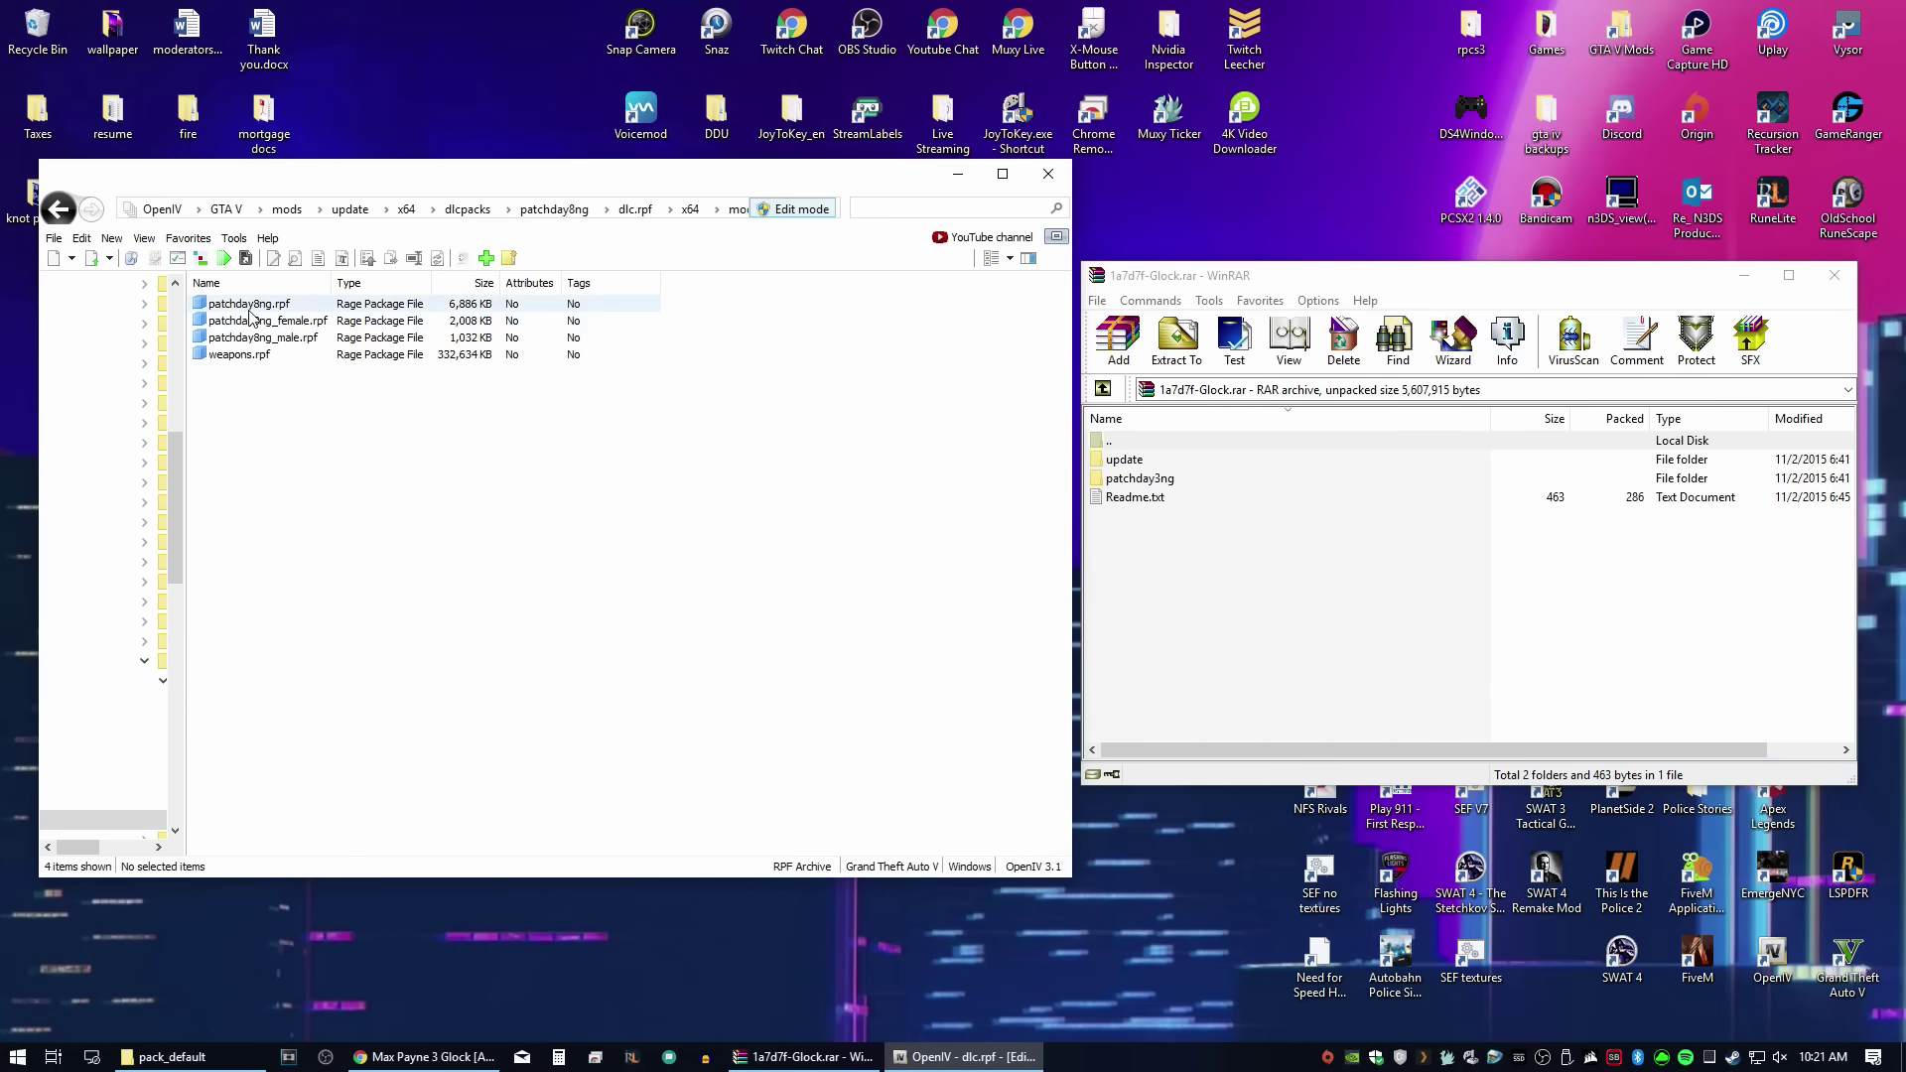
double_click(248, 355)
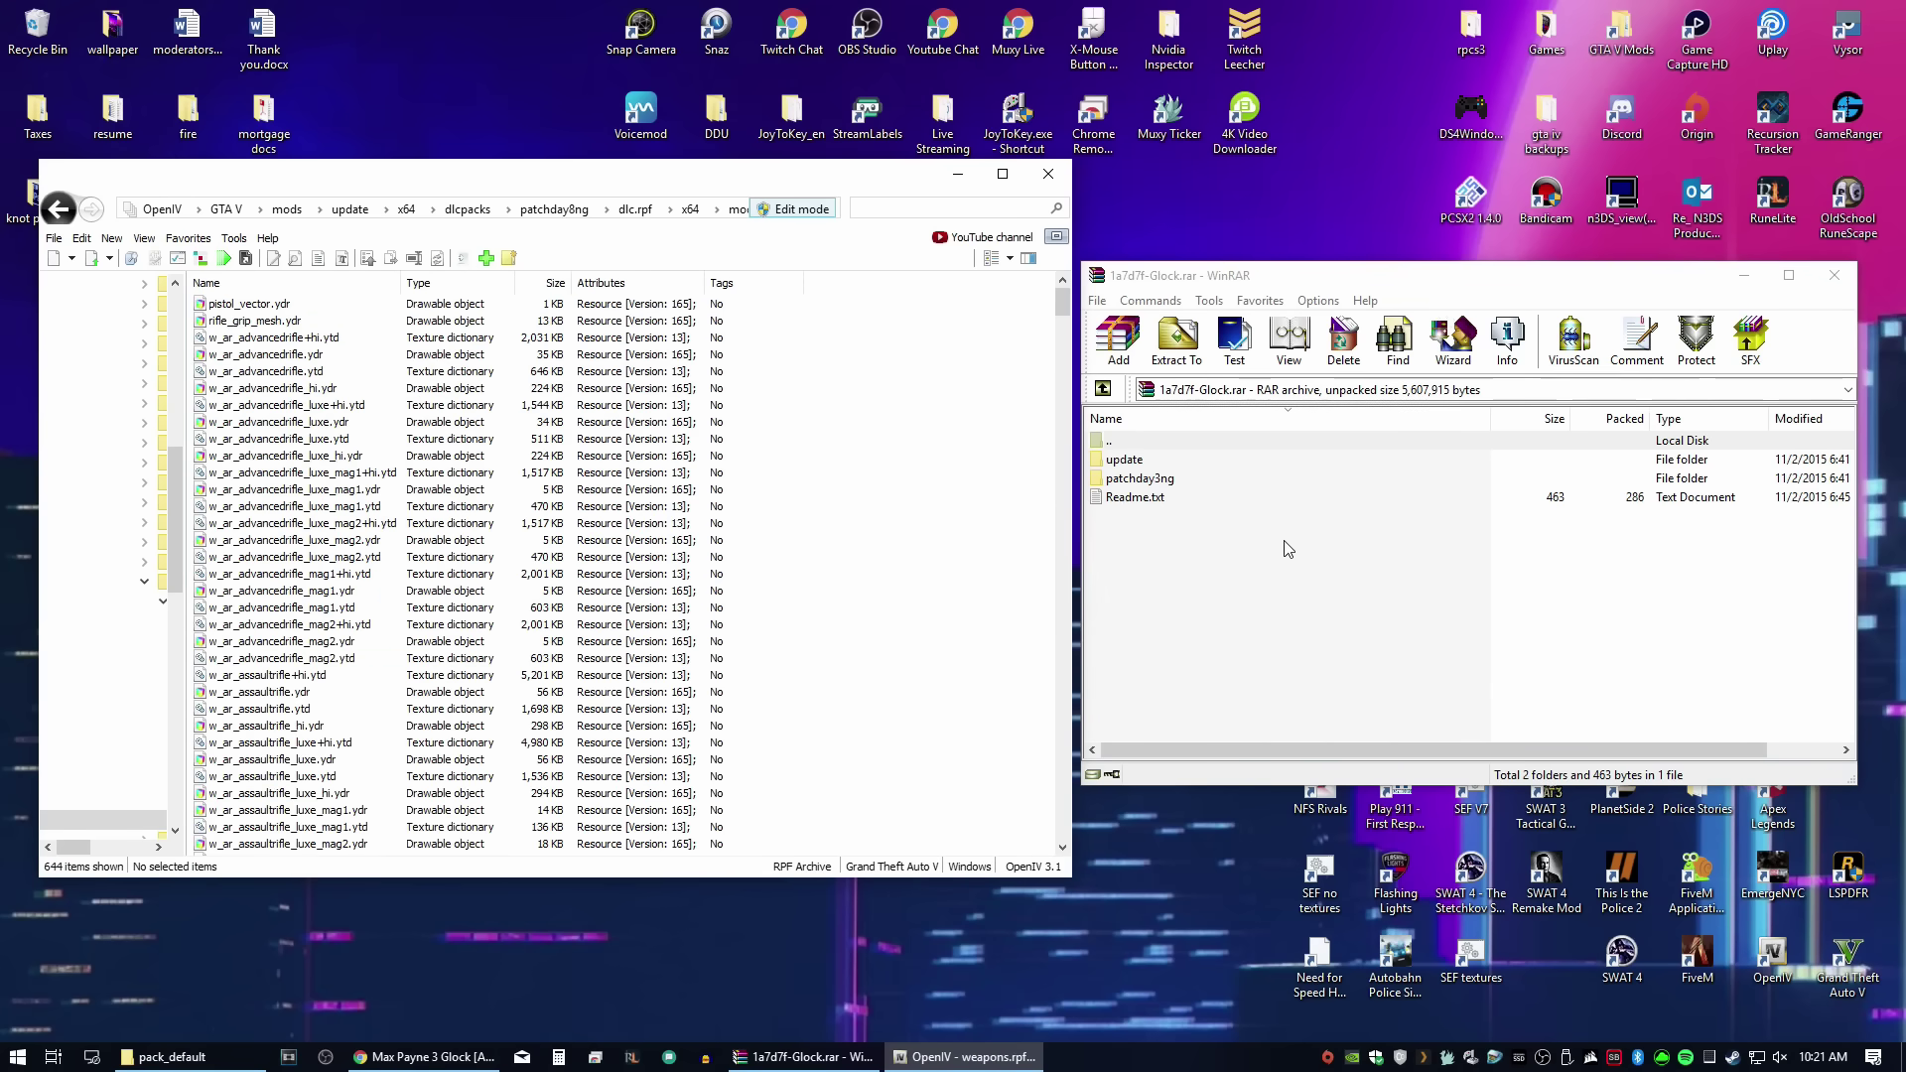
double_click(1141, 478)
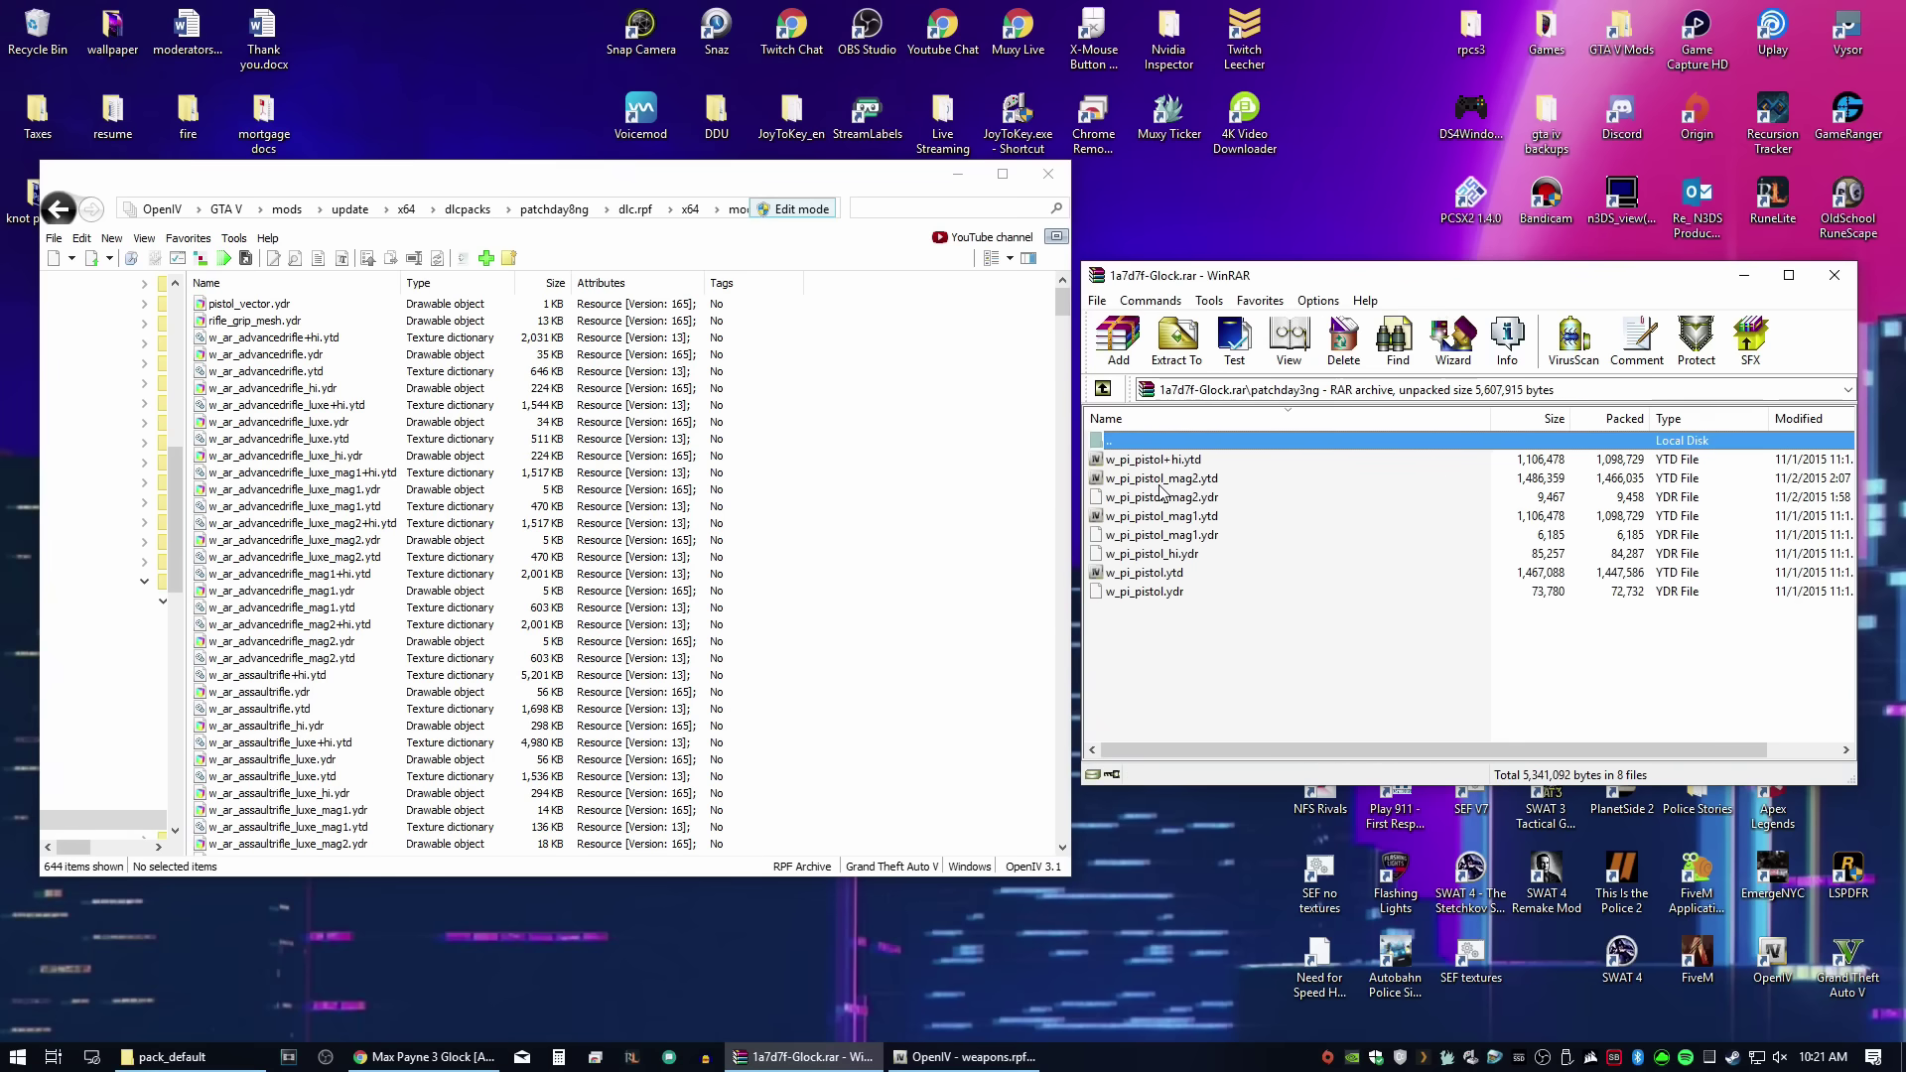
shift+click(1135, 592)
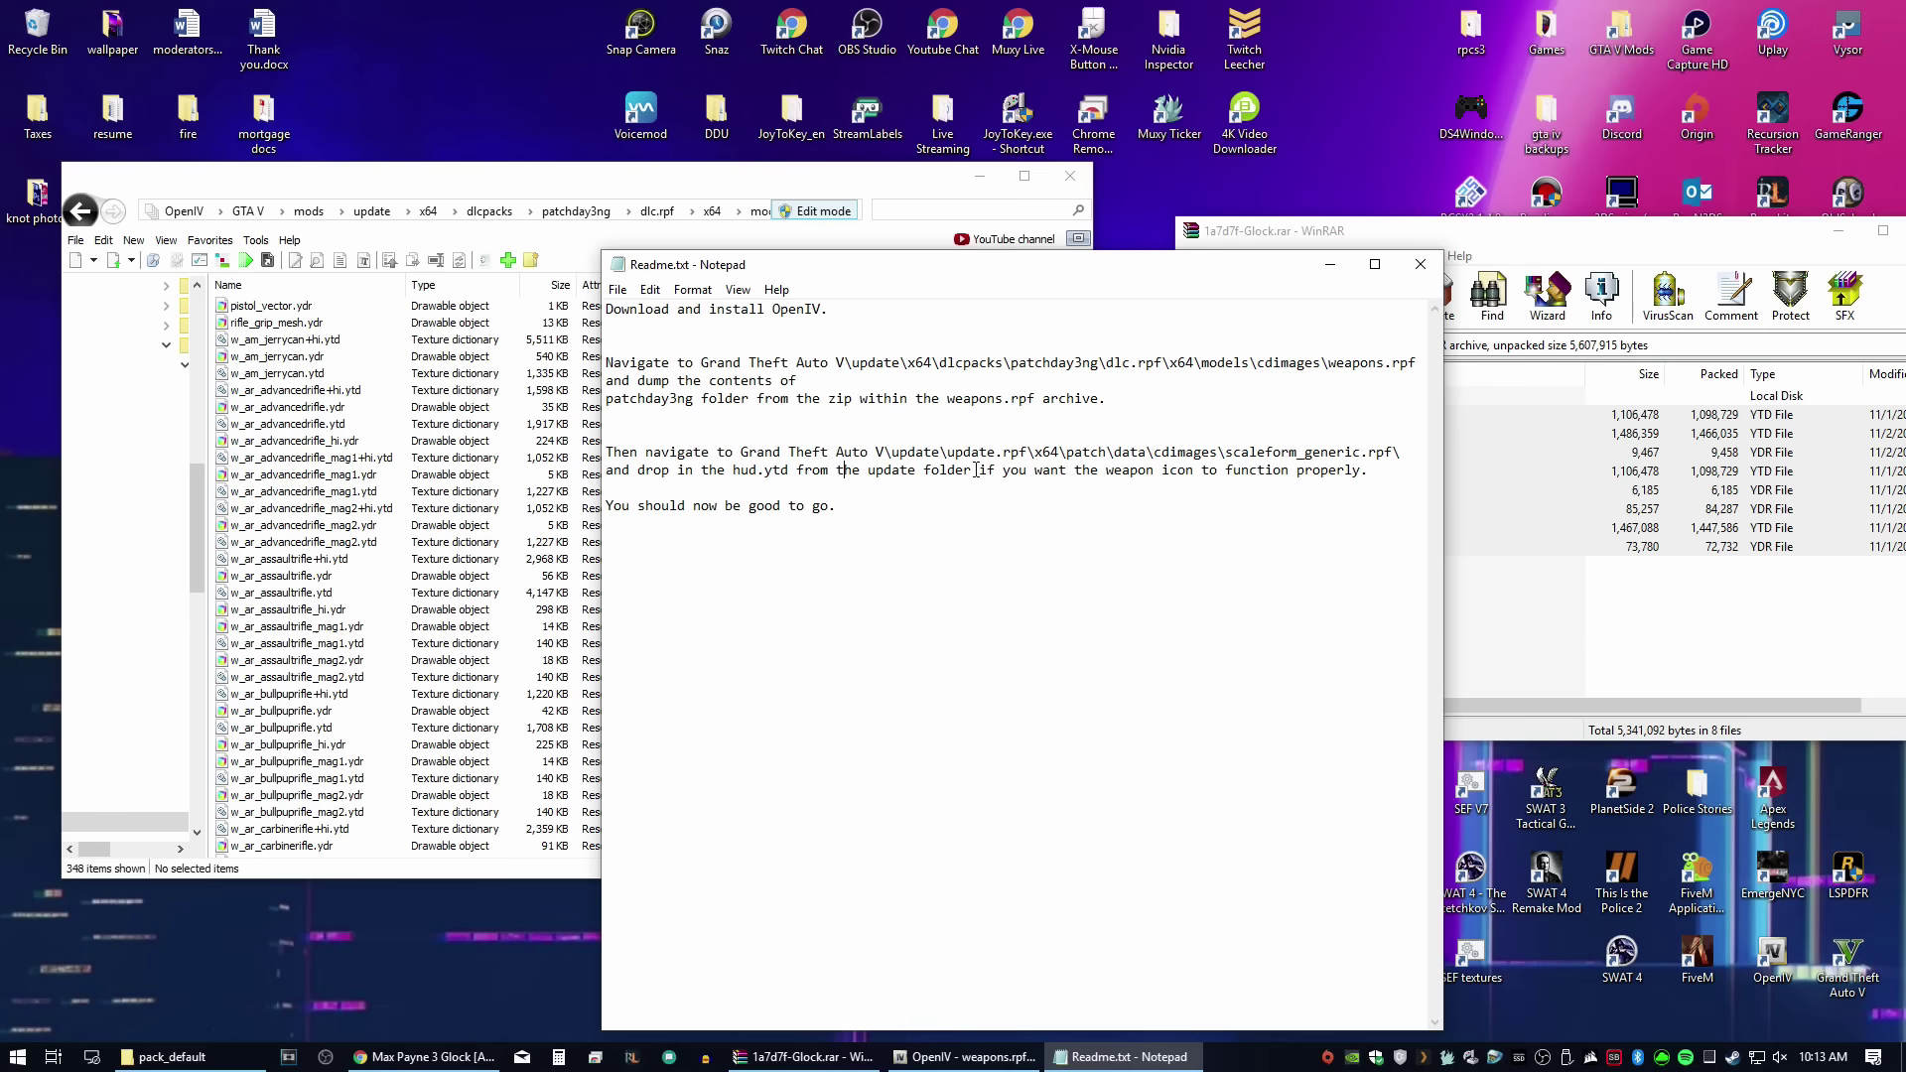
Step: Move the Glock Readme aside and open update.rpf in the mods update folder
click(309, 210)
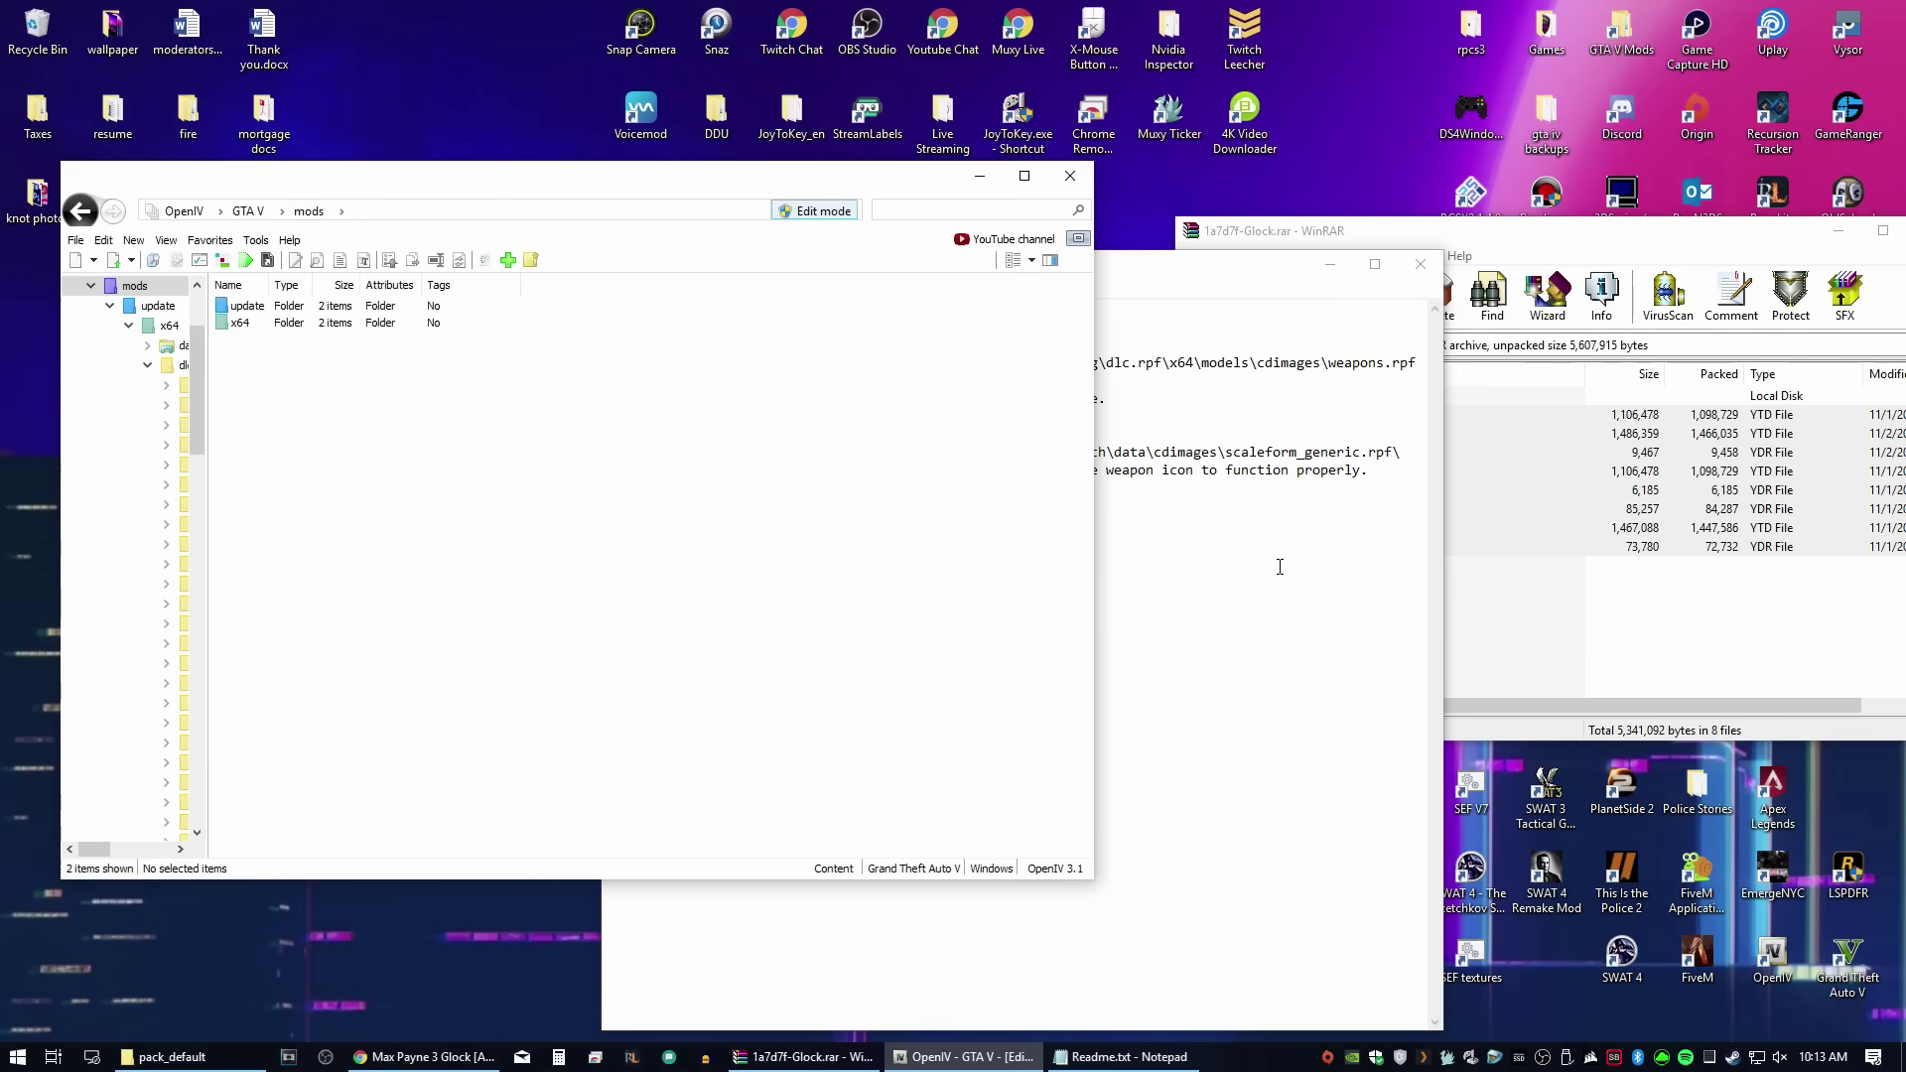
click(887, 535)
drag(996, 271, 1295, 250)
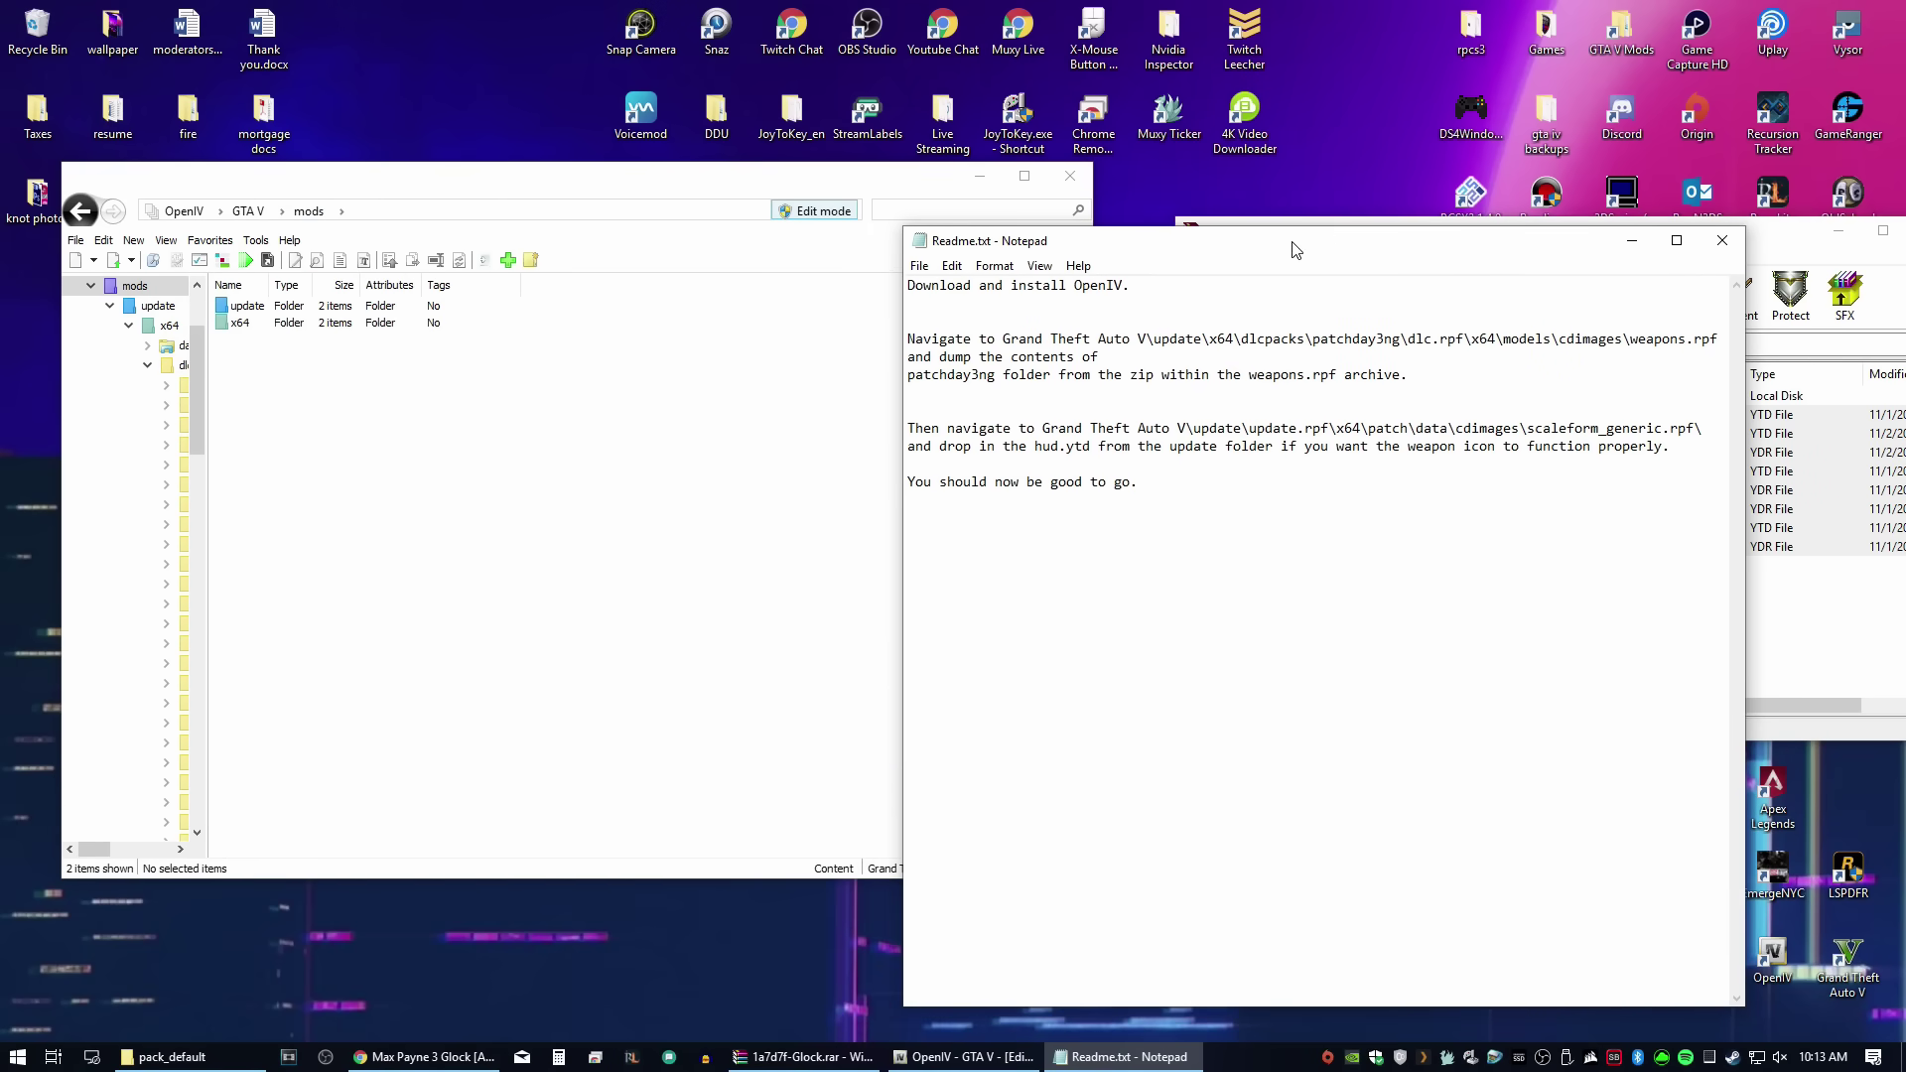
double_click(248, 306)
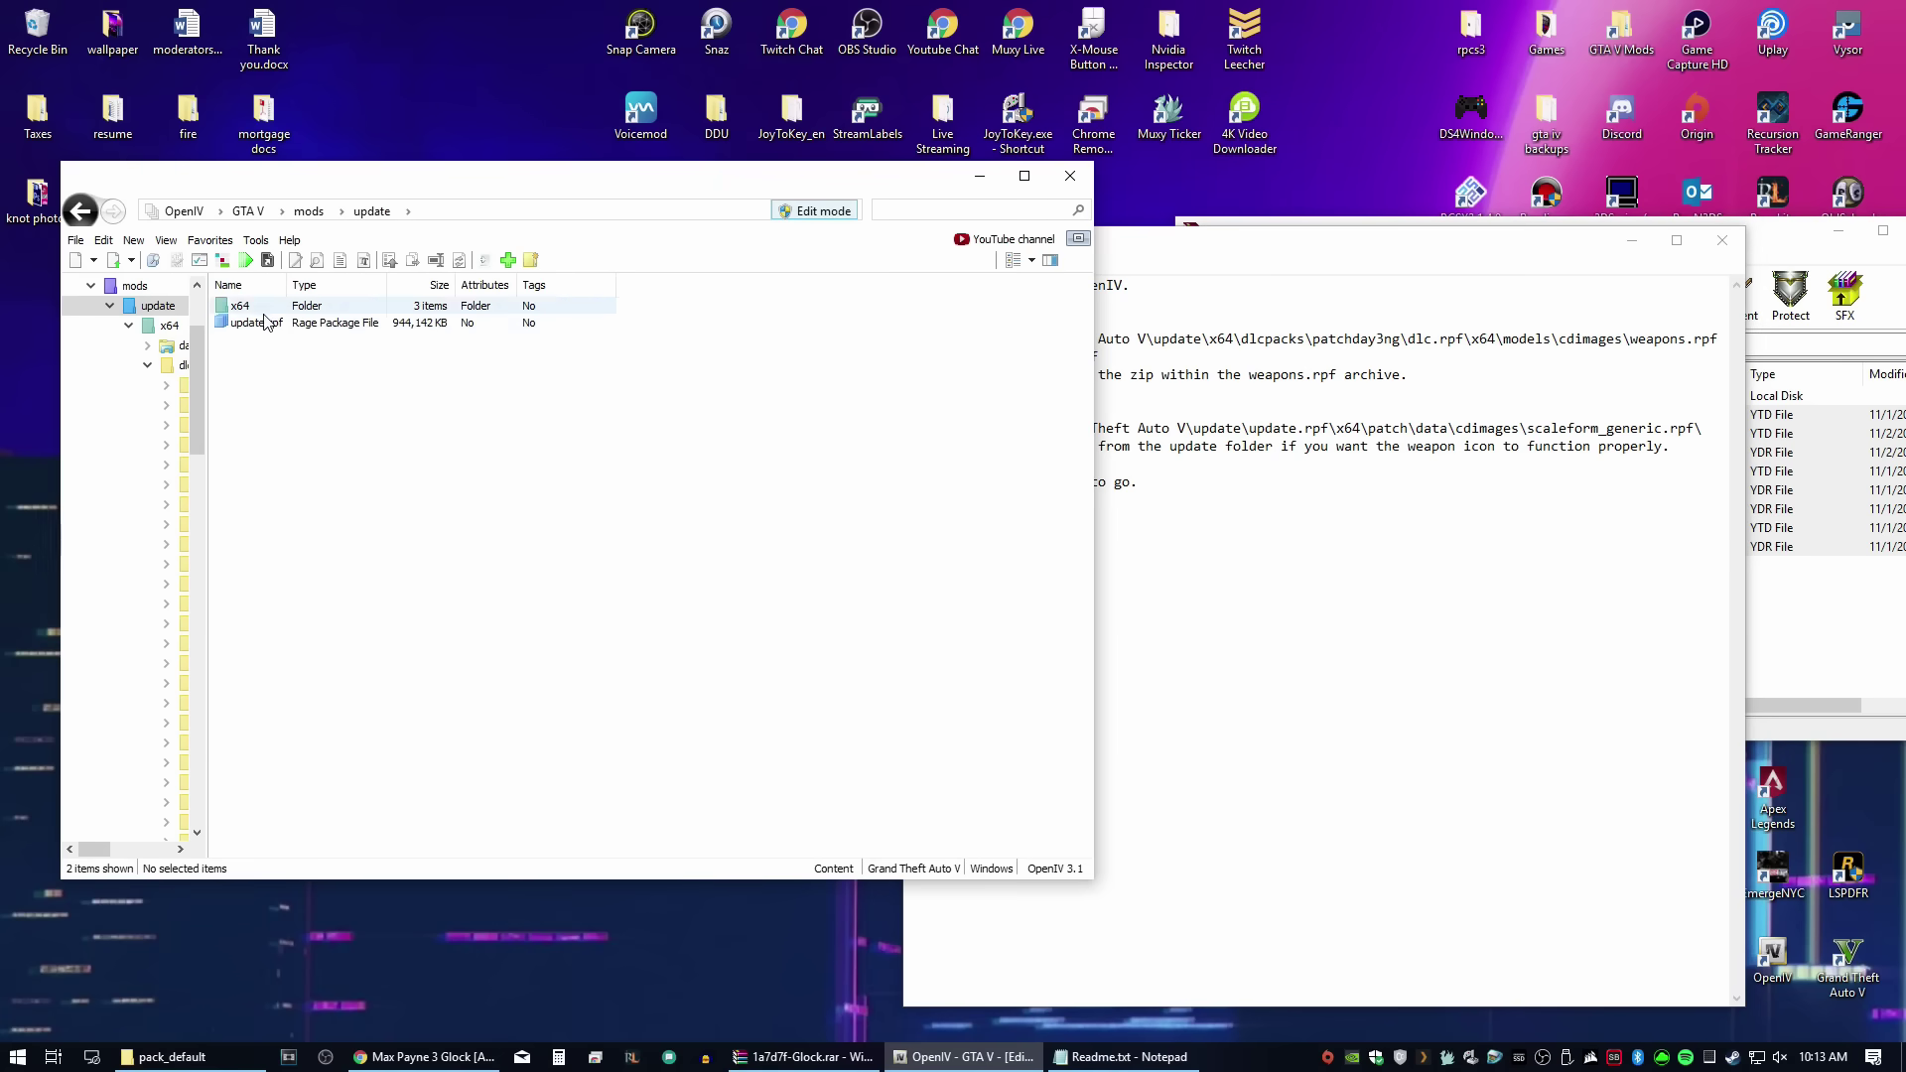
double_click(260, 324)
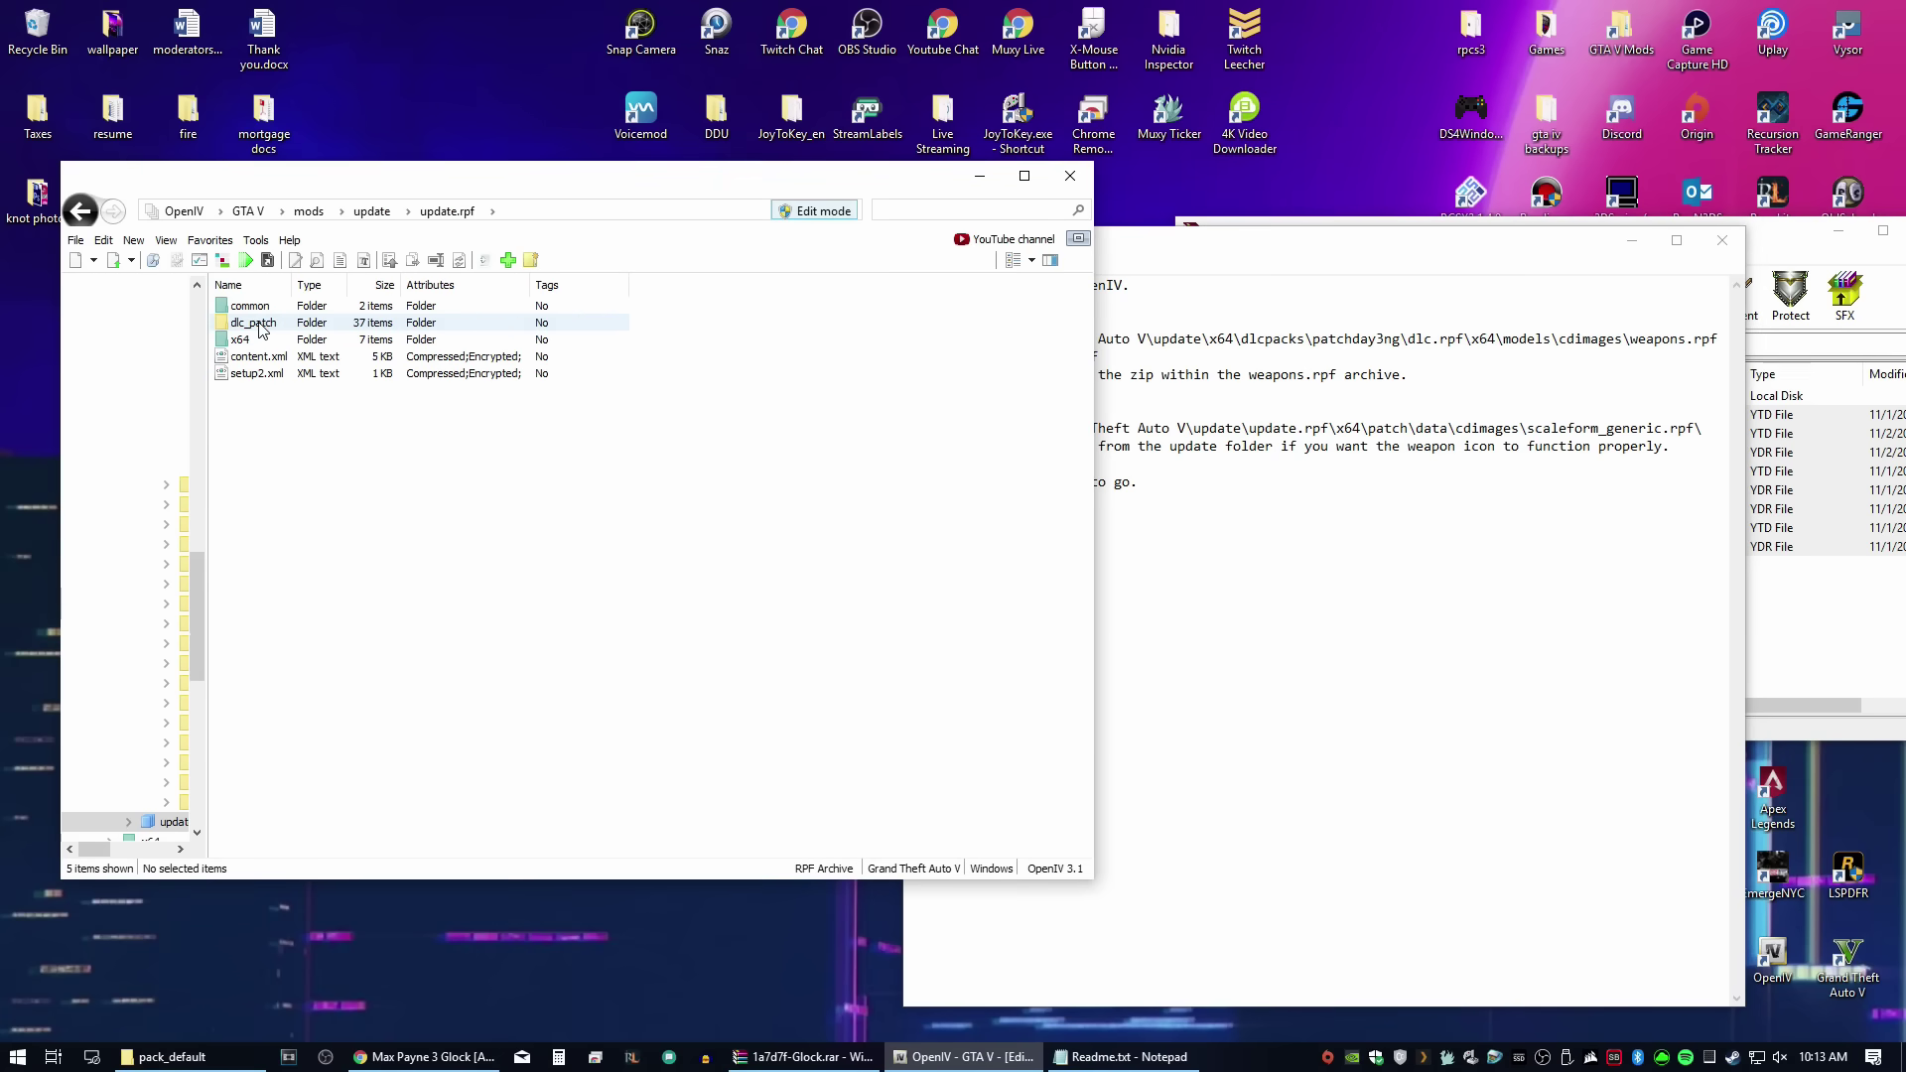
Step: Open x64\patch\data\cdimages\scaleform_generic.rpf and search it for hud
double_click(266, 337)
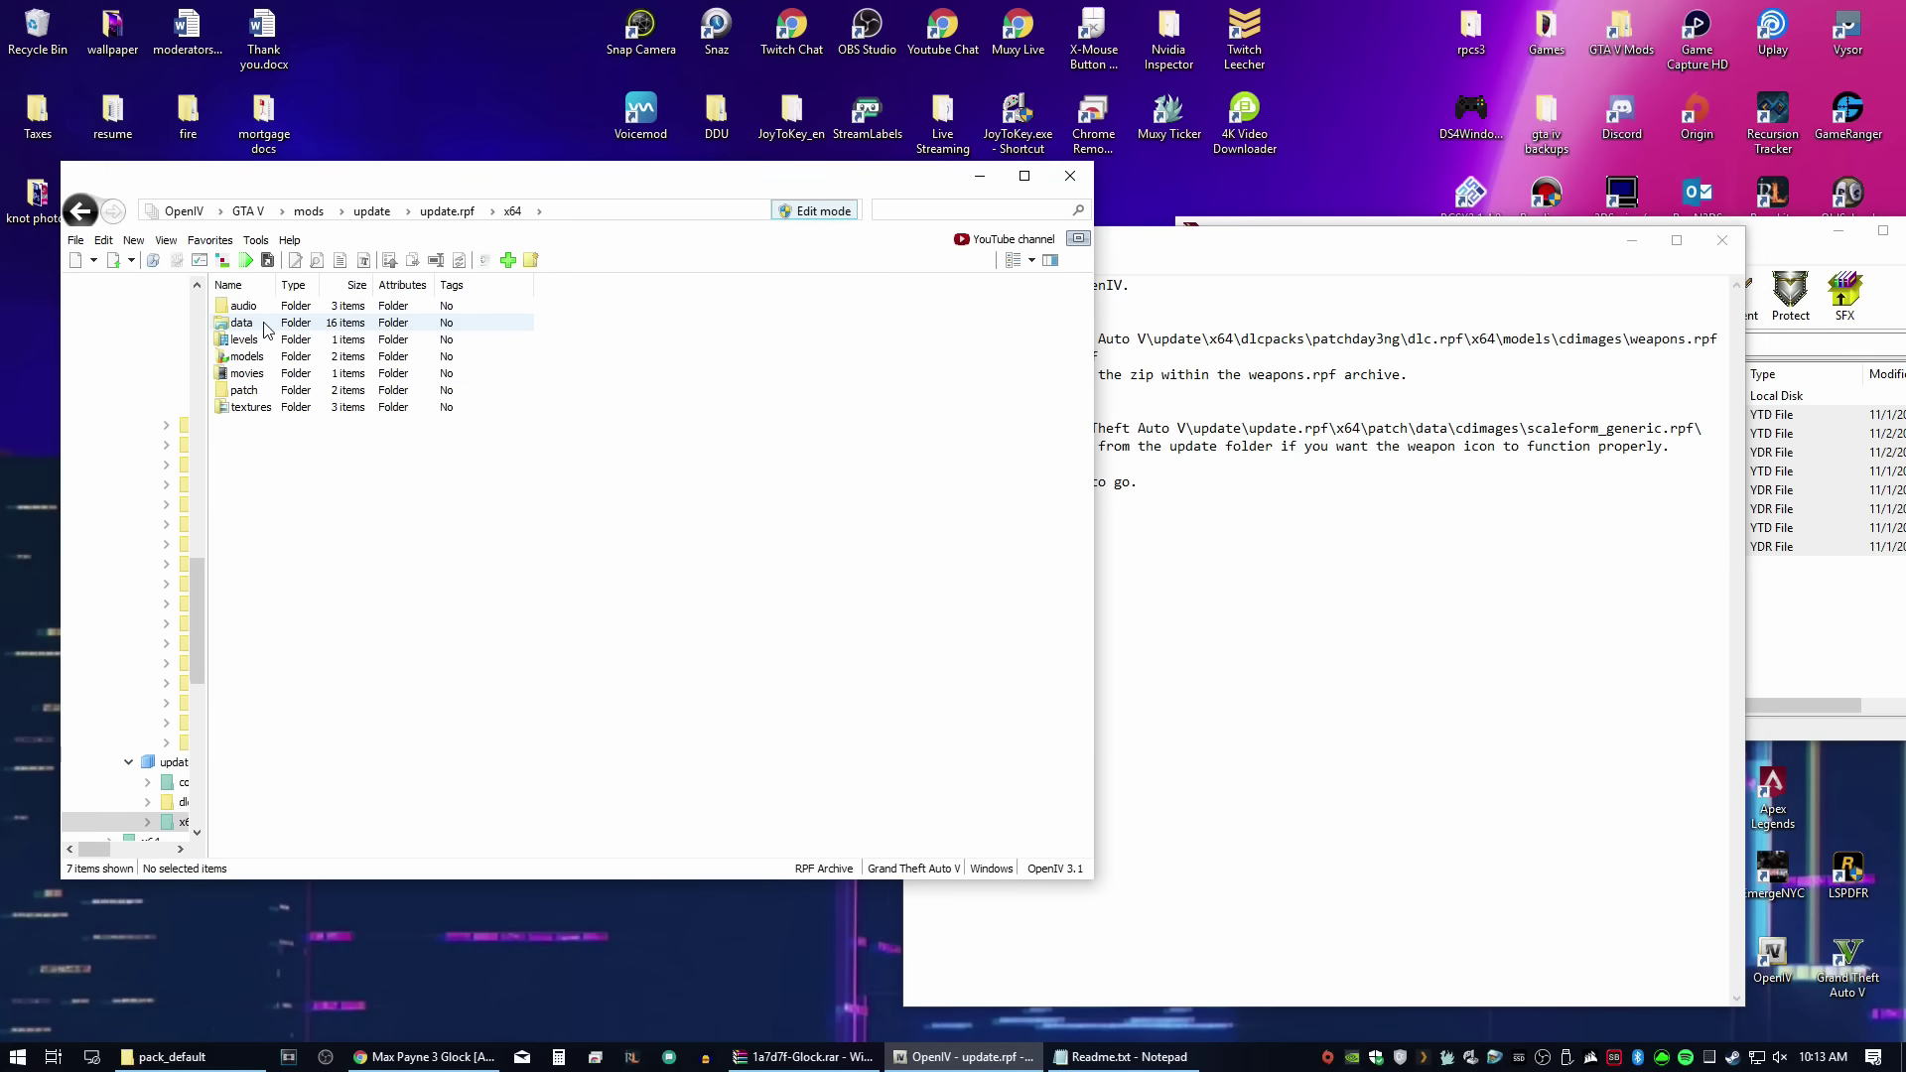
double_click(250, 391)
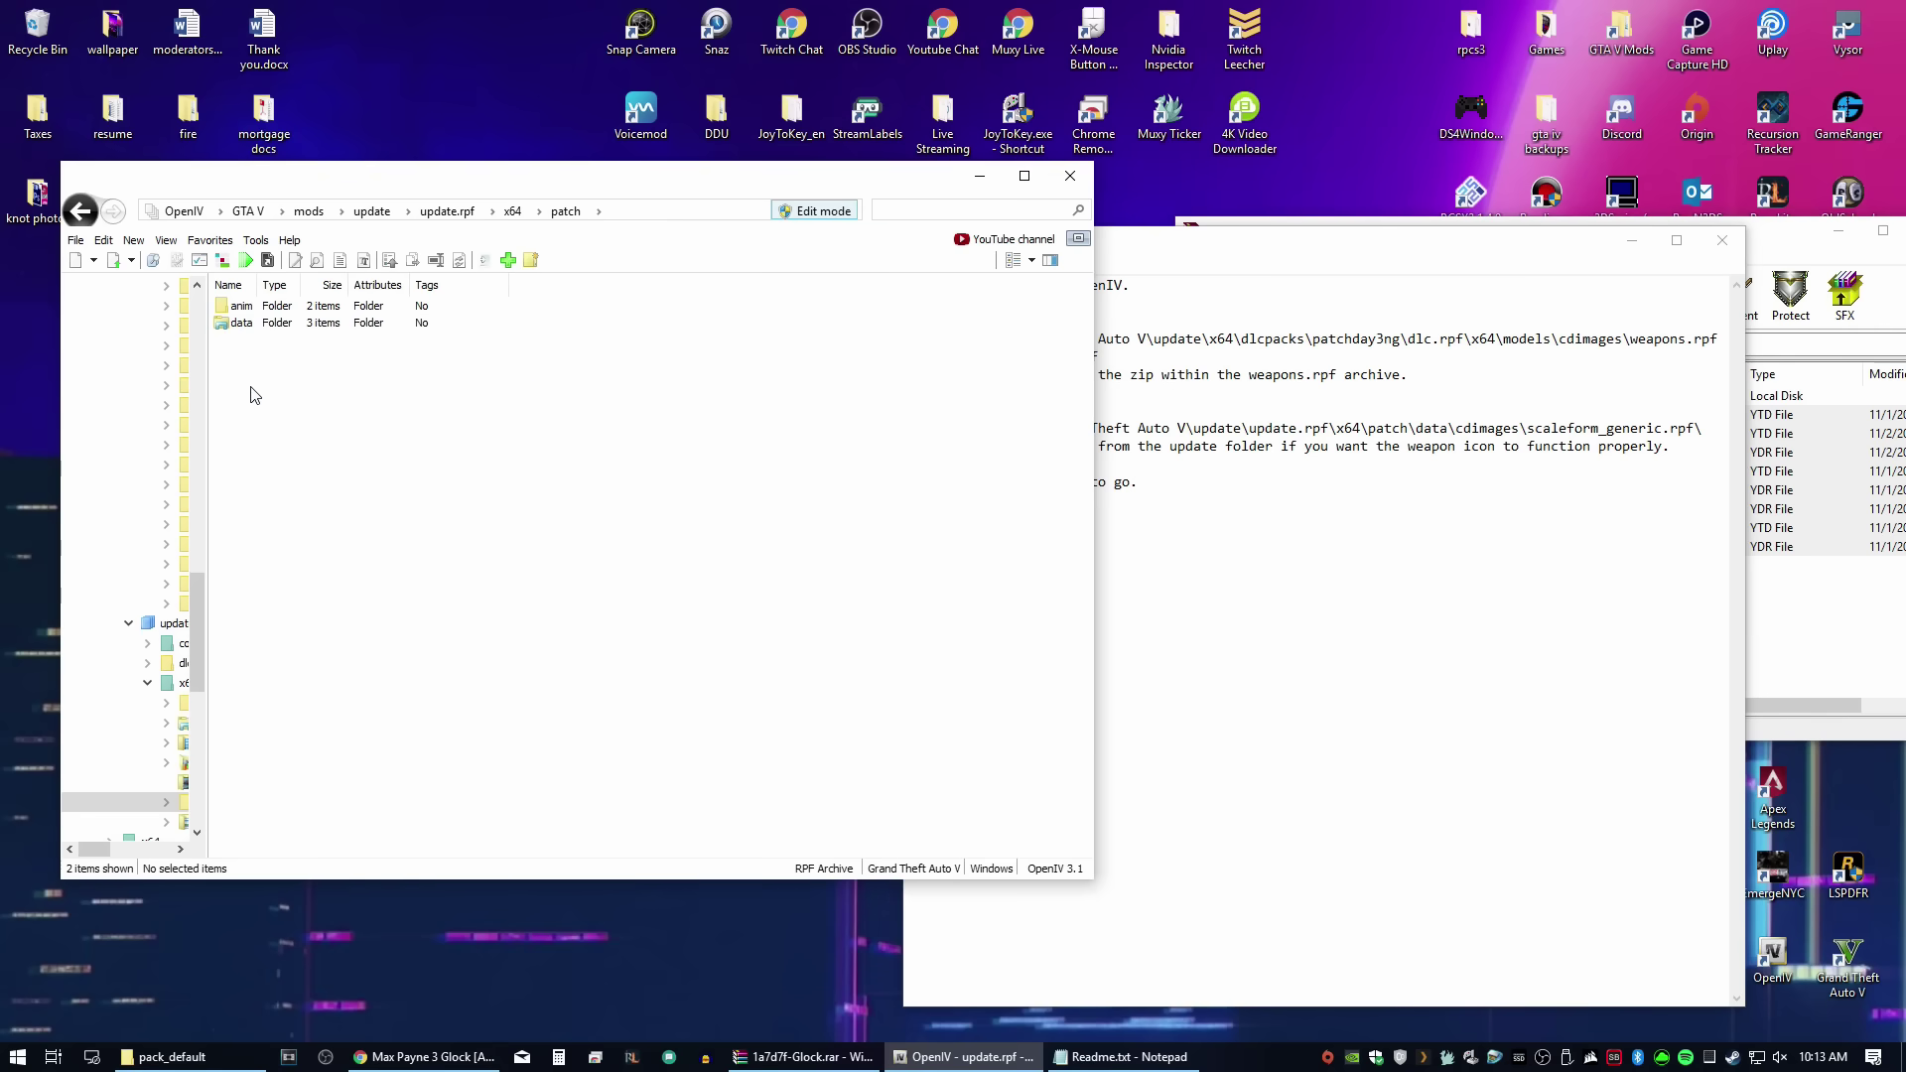
double_click(243, 323)
double_click(268, 312)
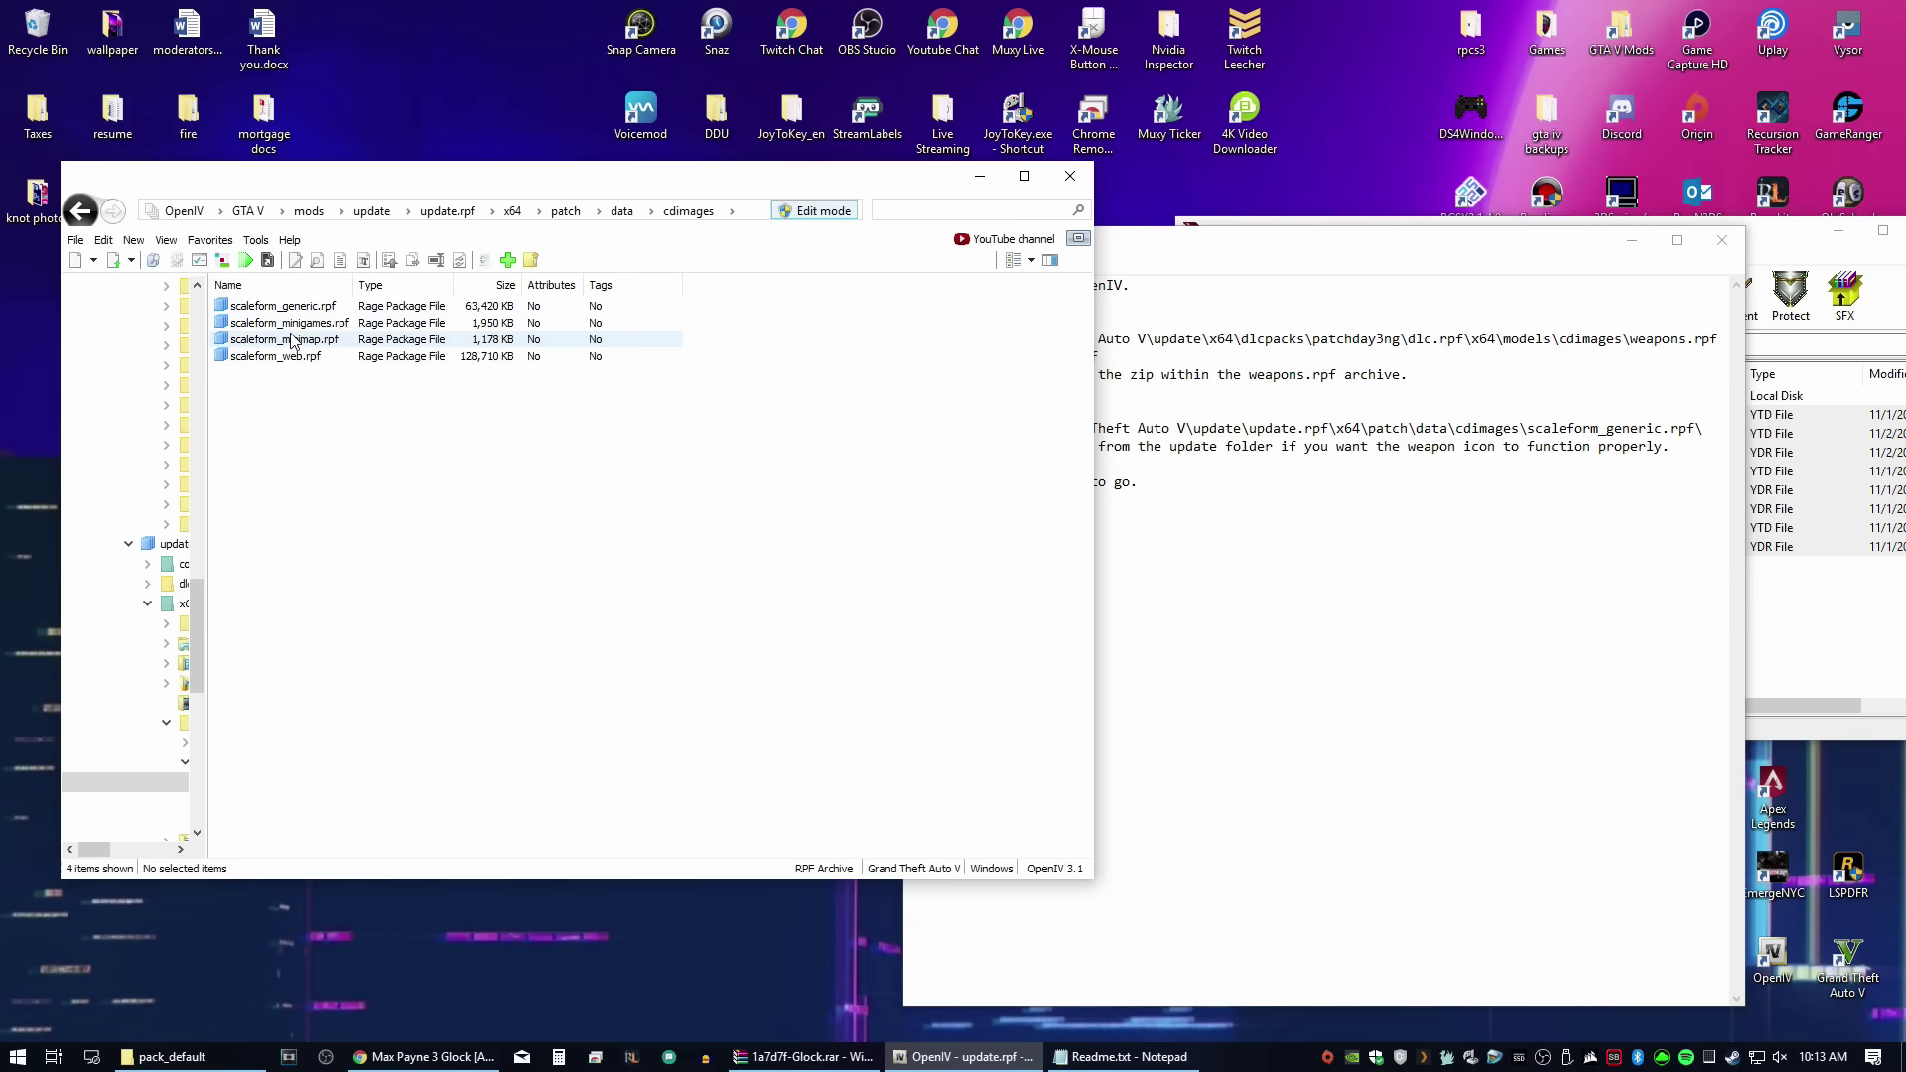
double_click(280, 305)
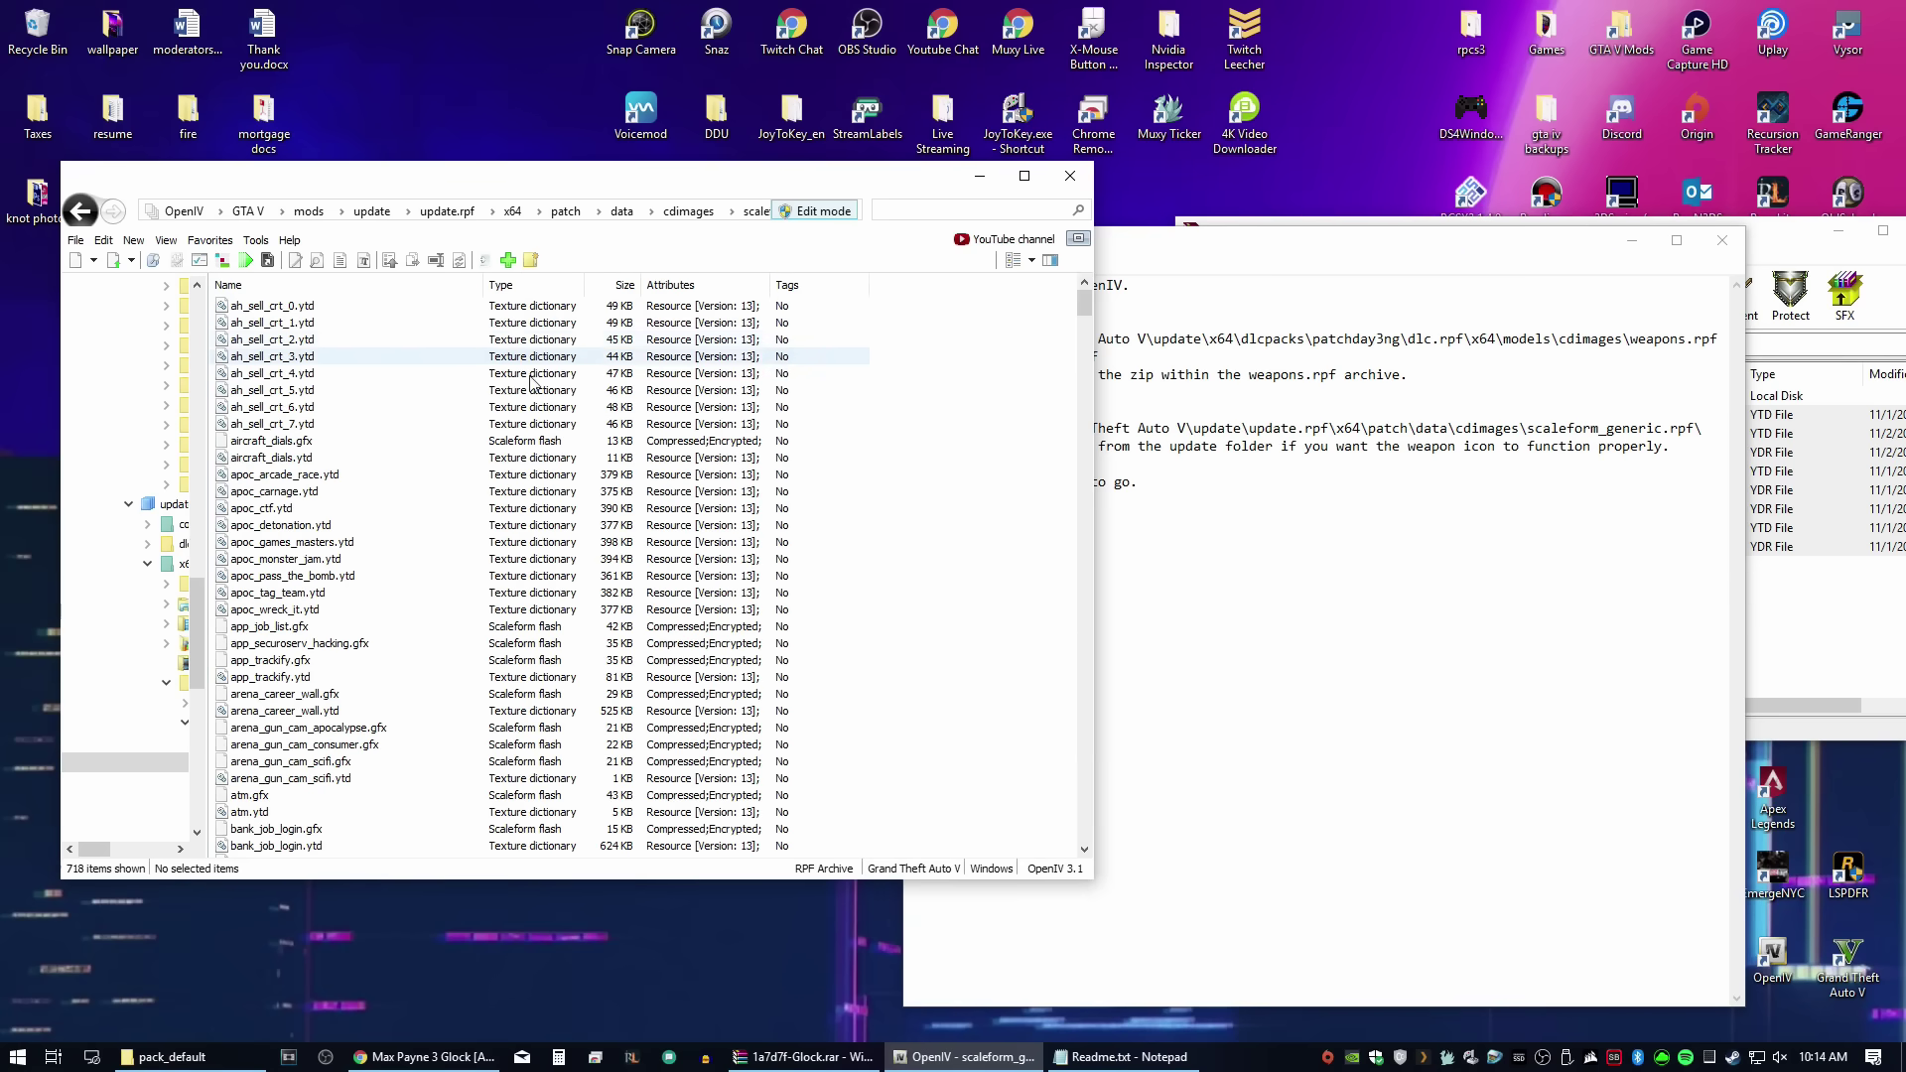
key(alt+Tab)
scroll(470, 523, down, 10)
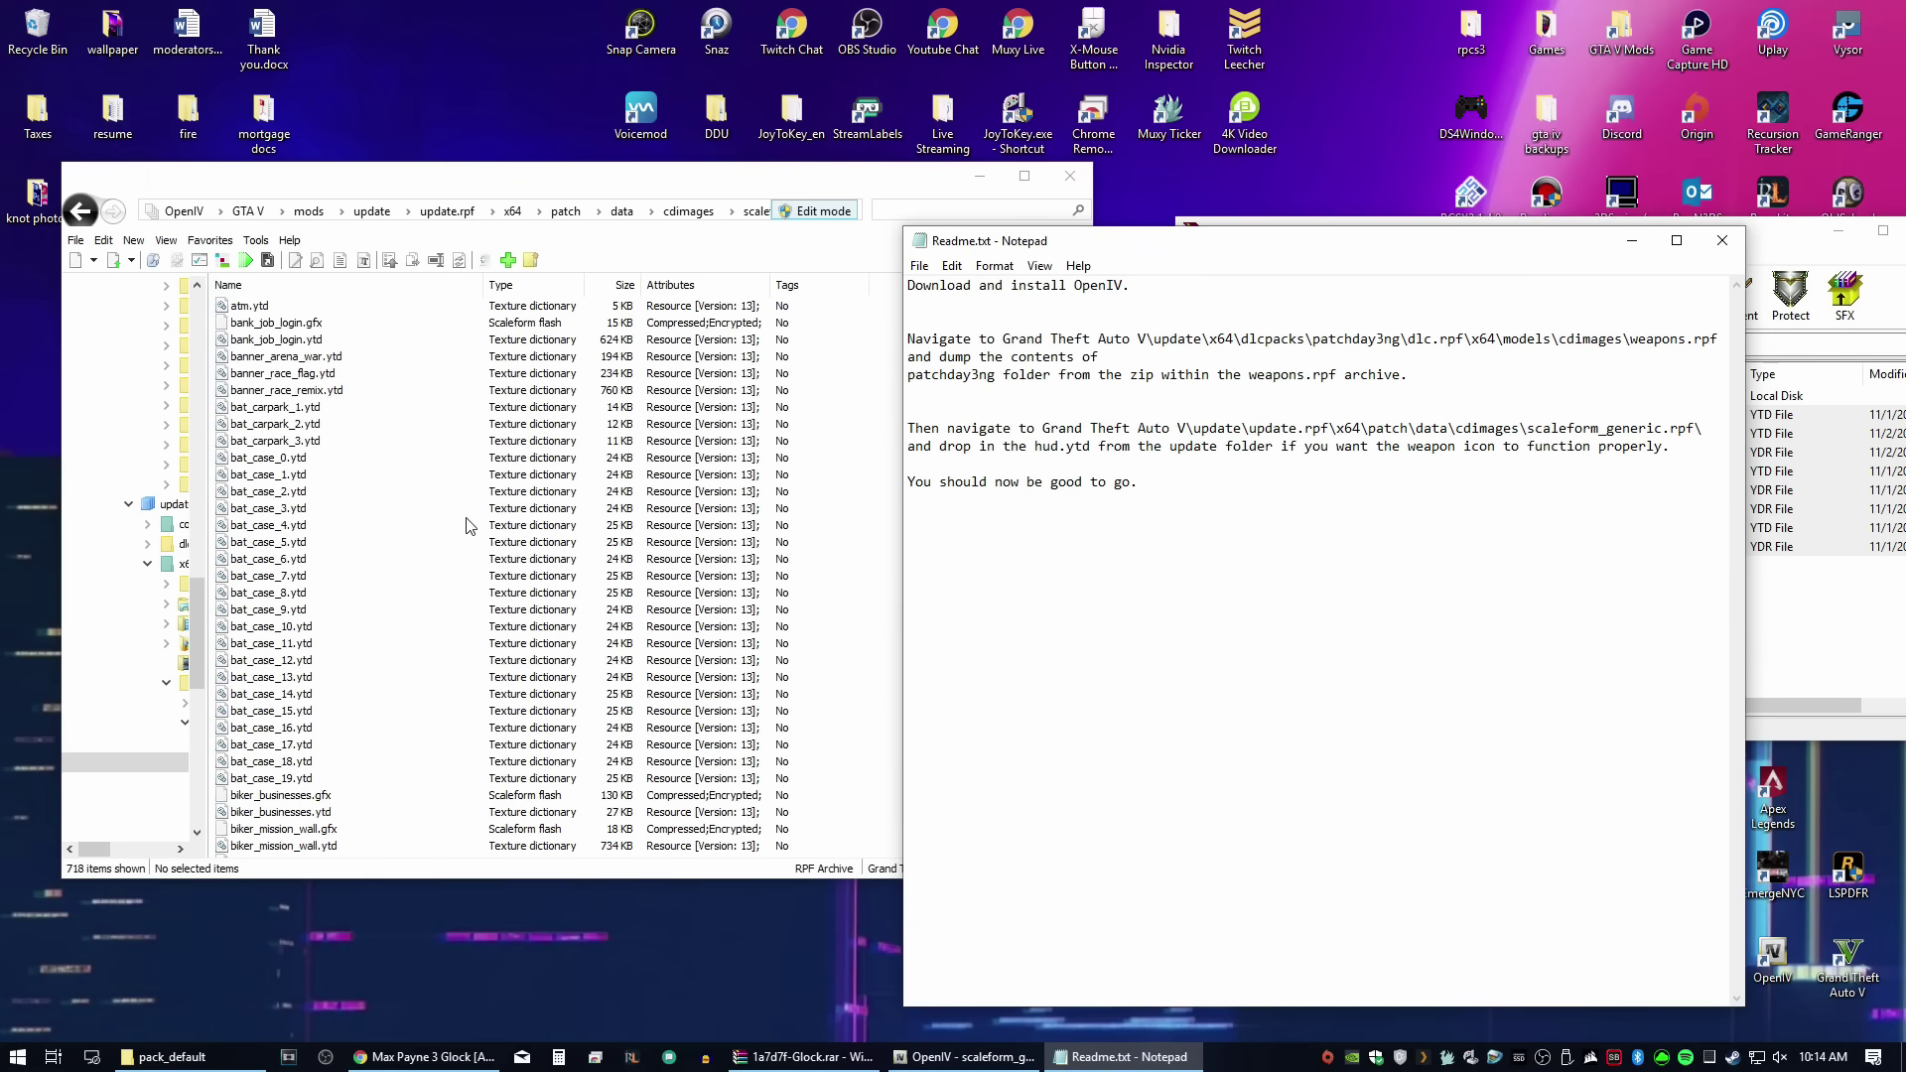
click(895, 214)
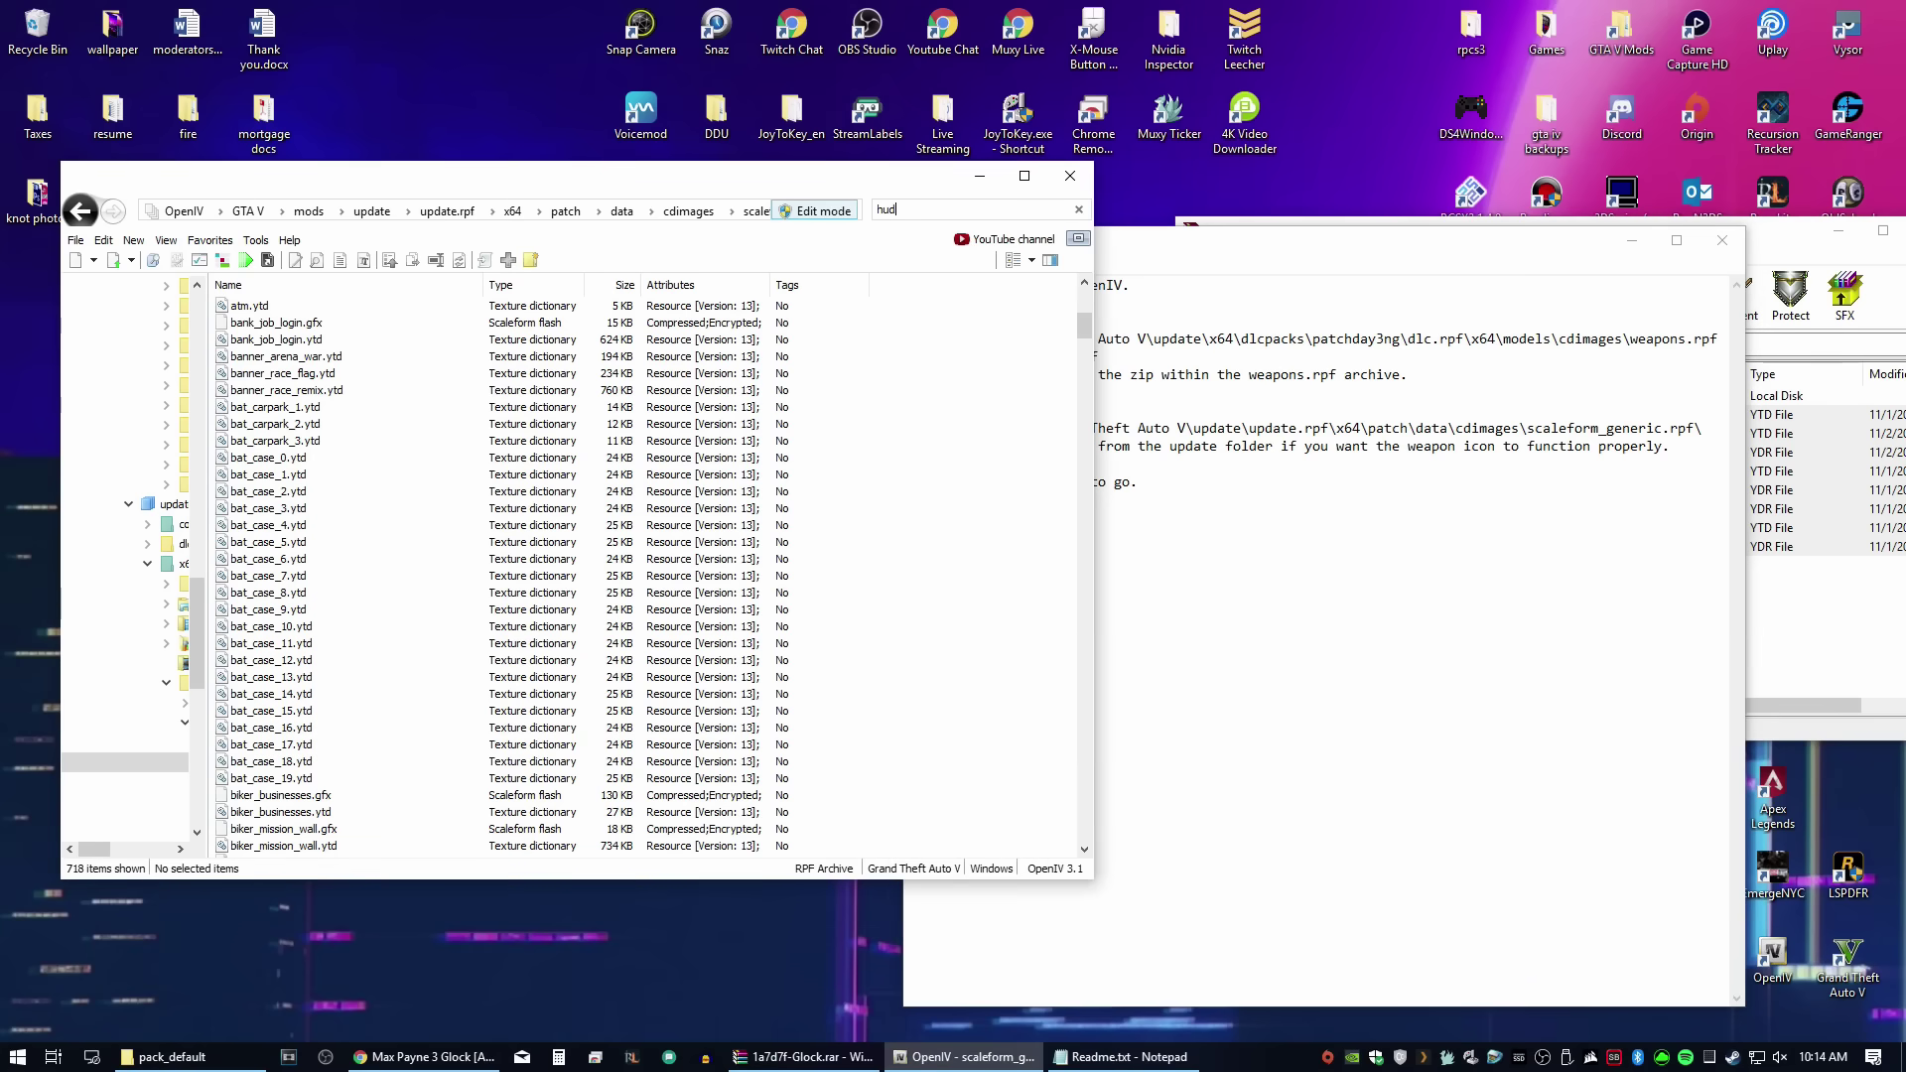
Step: Replace hud.ytd in scaleform_generic.rpf with the Glock mod's hud.ytd
click(1825, 569)
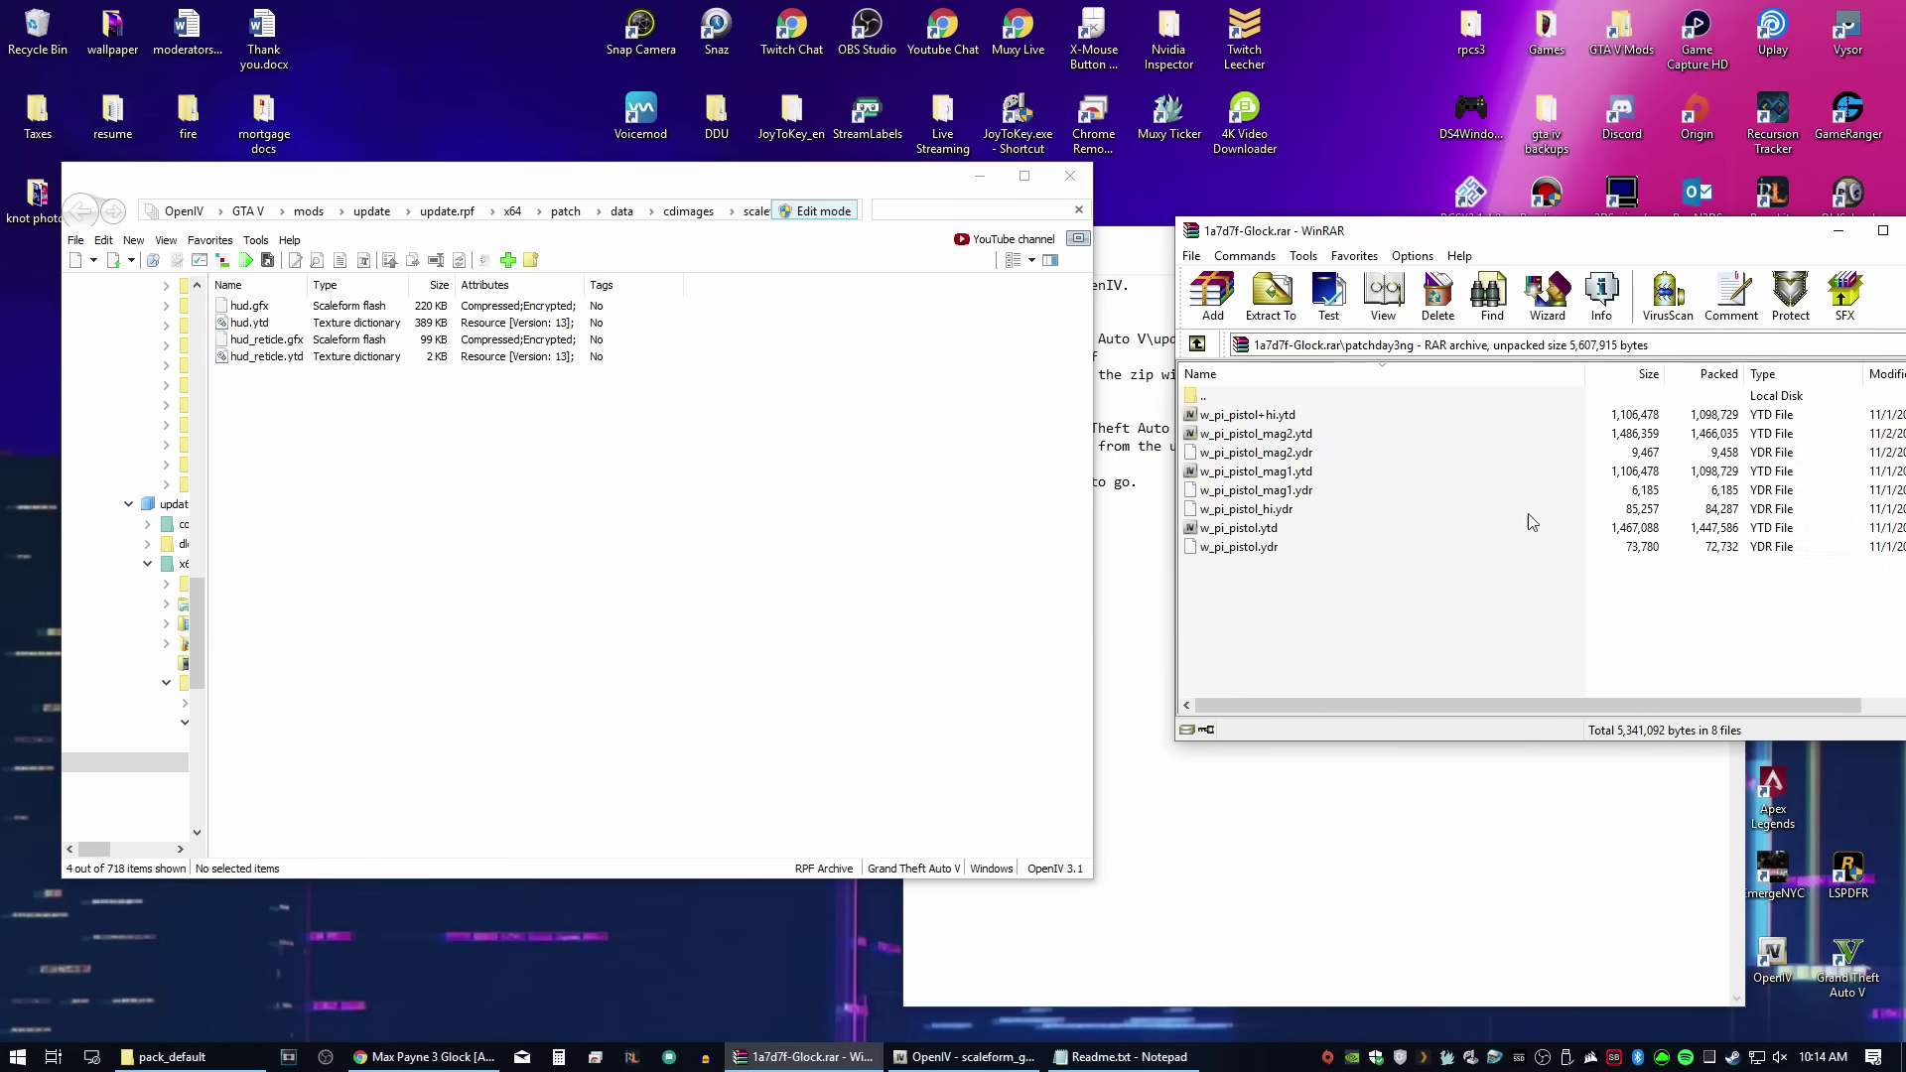
double_click(1236, 397)
double_click(1231, 415)
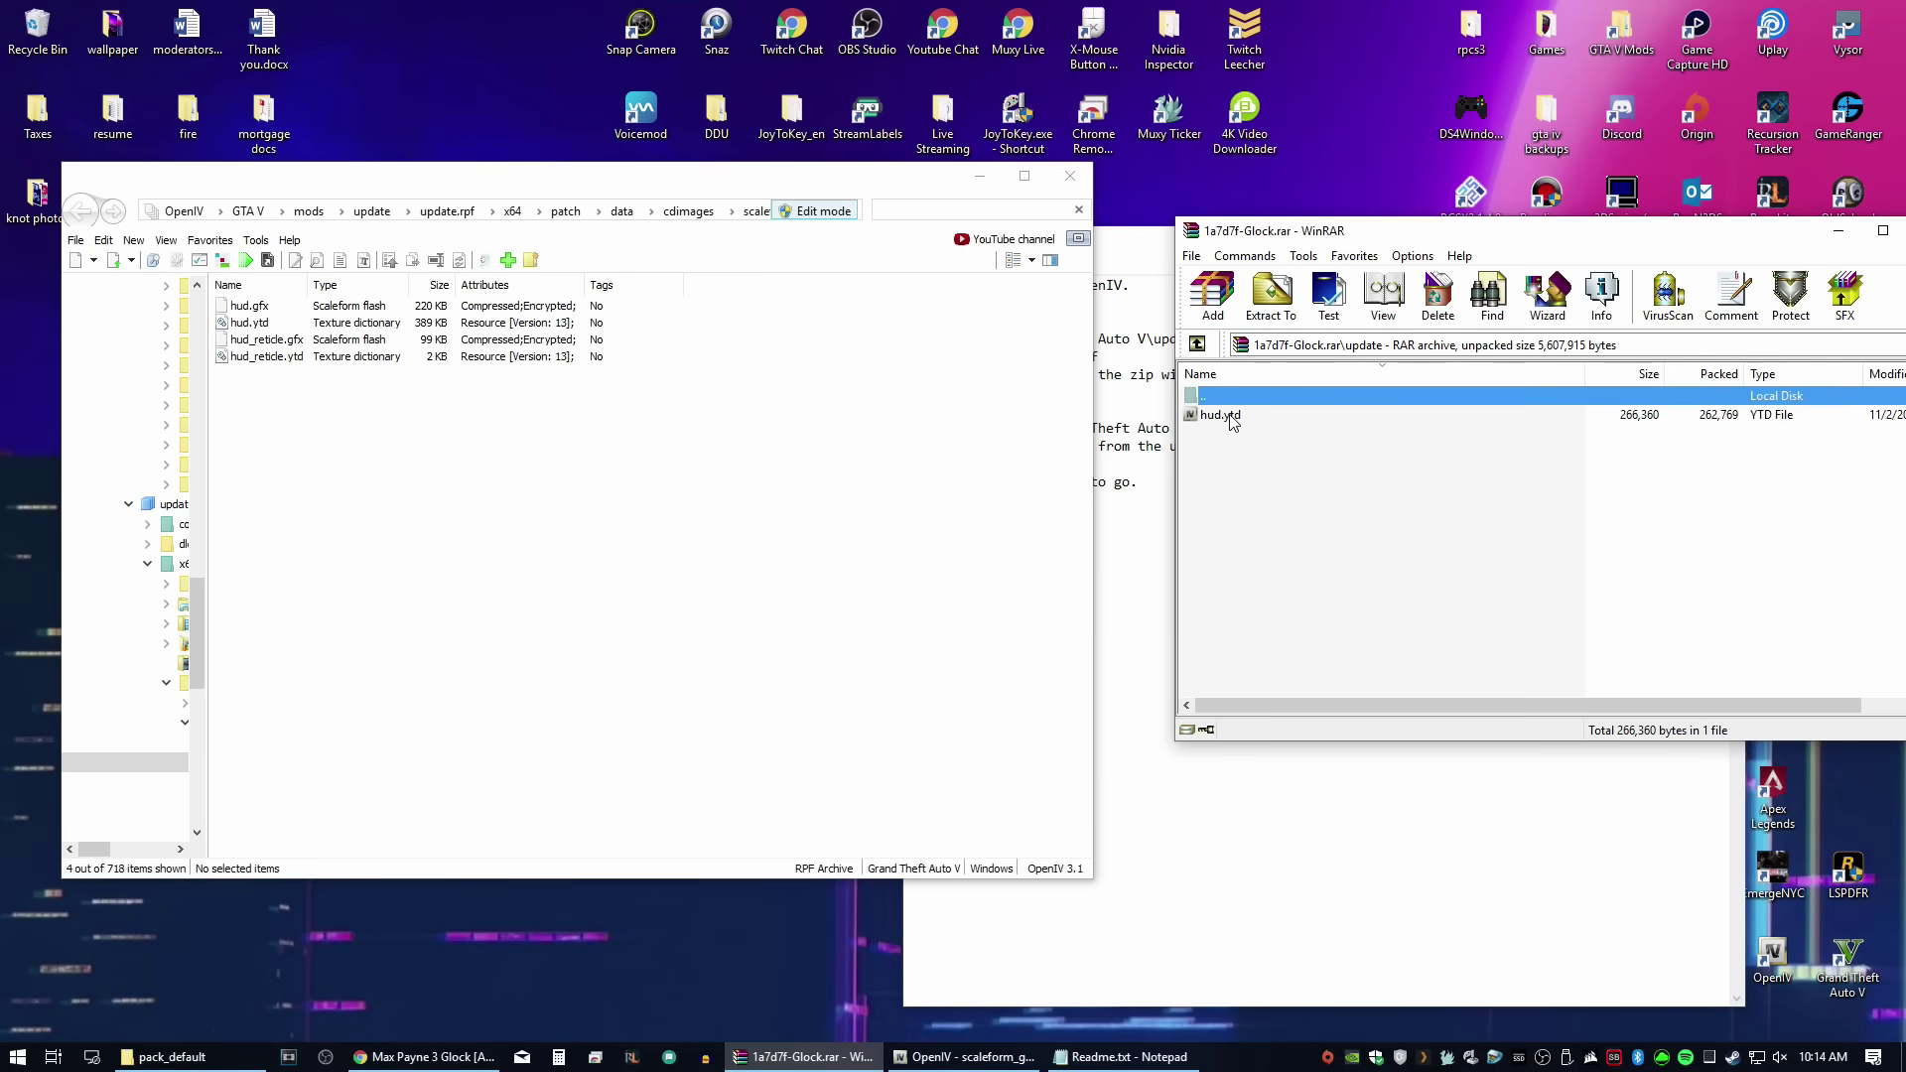
drag(1231, 415, 797, 544)
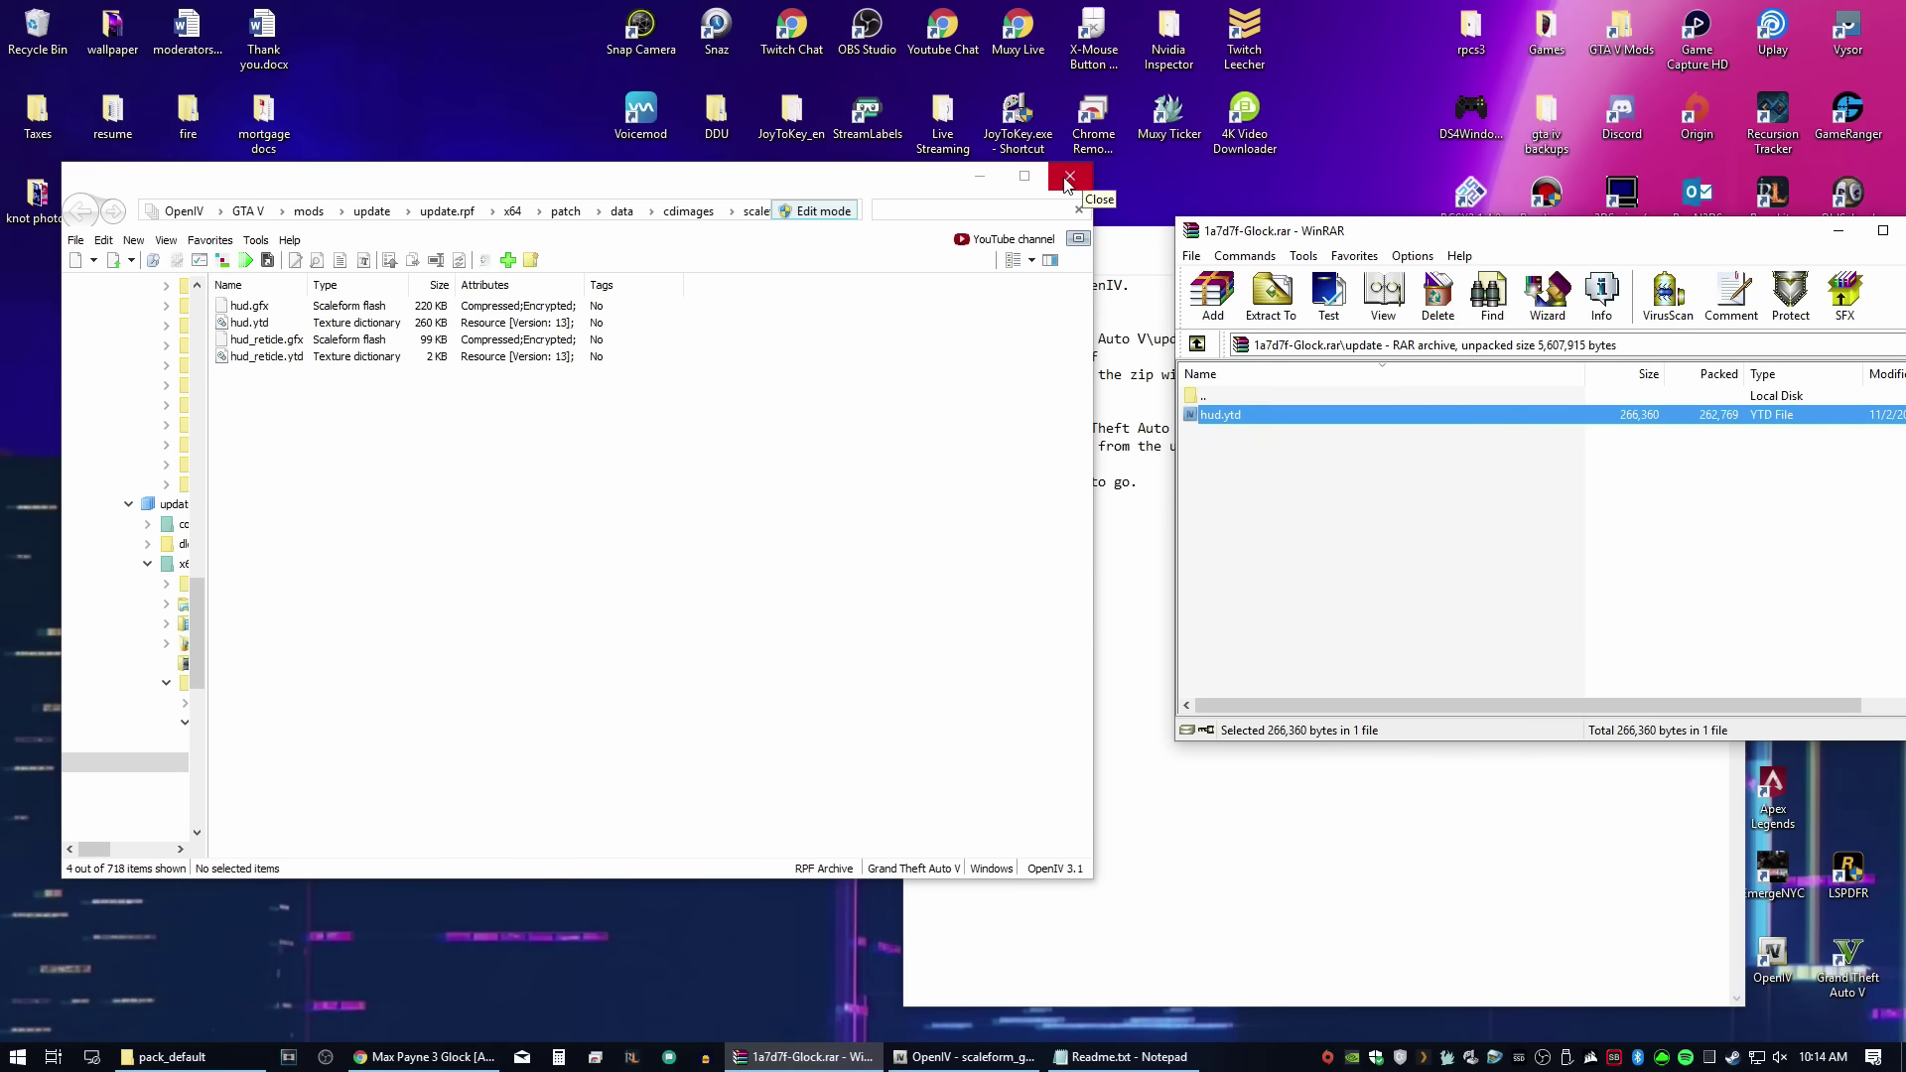
drag(1426, 245, 931, 343)
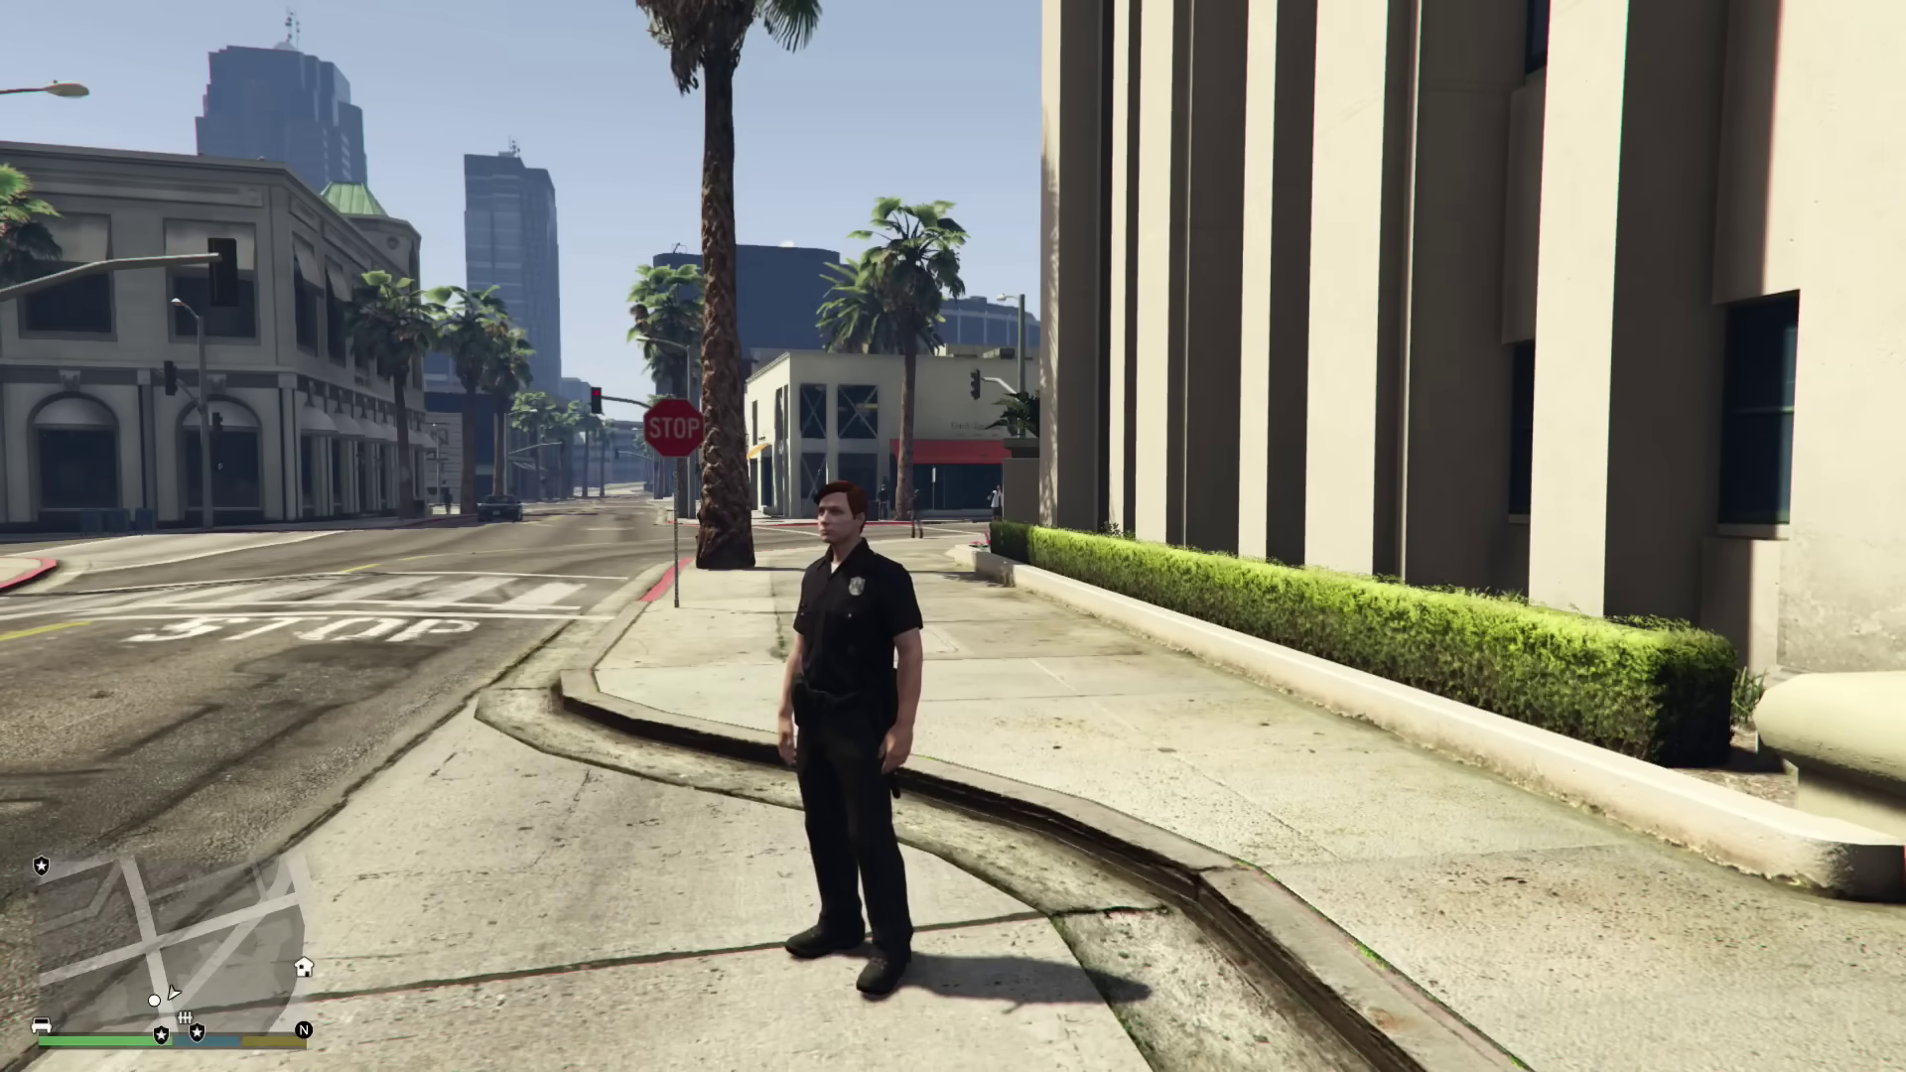
Step: Spawn the Sheriff Cruiser from the trainer's Vehicle Spawning > Emergency list
key(F3)
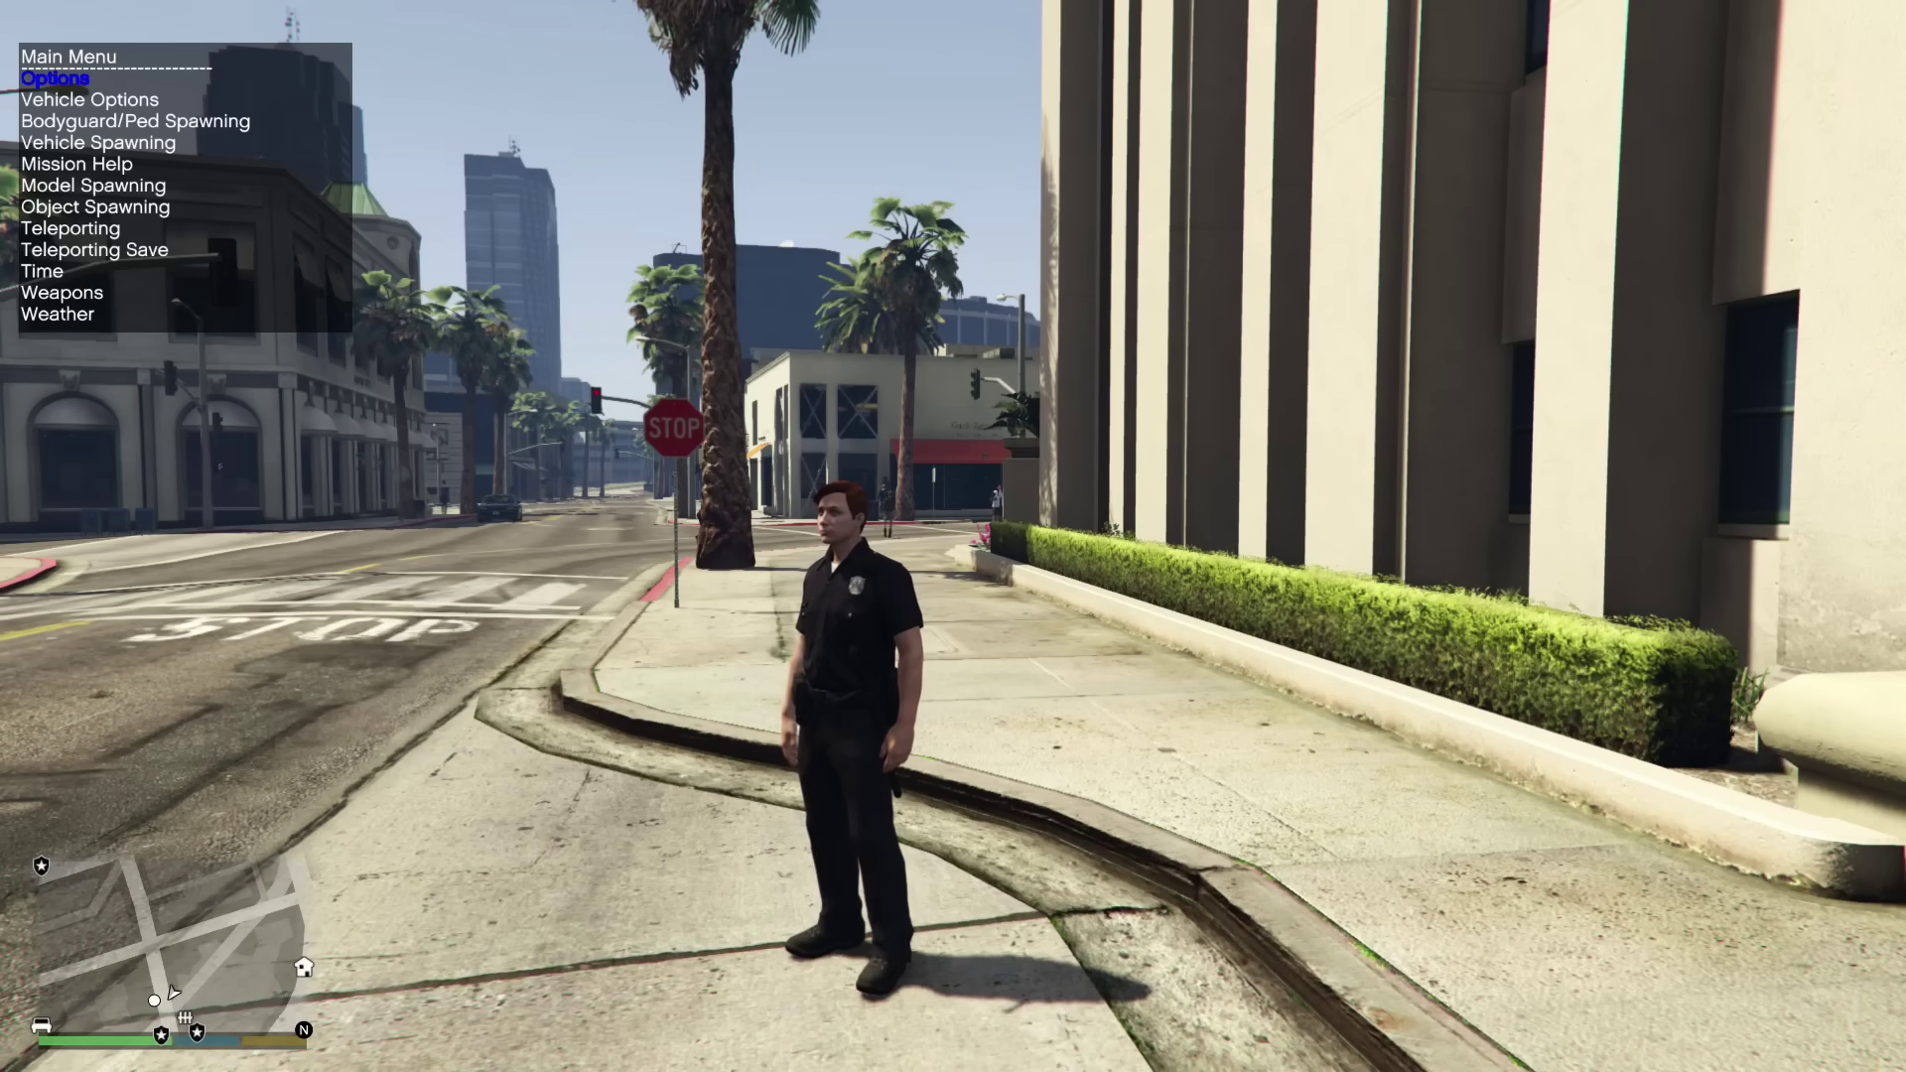
key(Down)
key(Down)
key(Down)
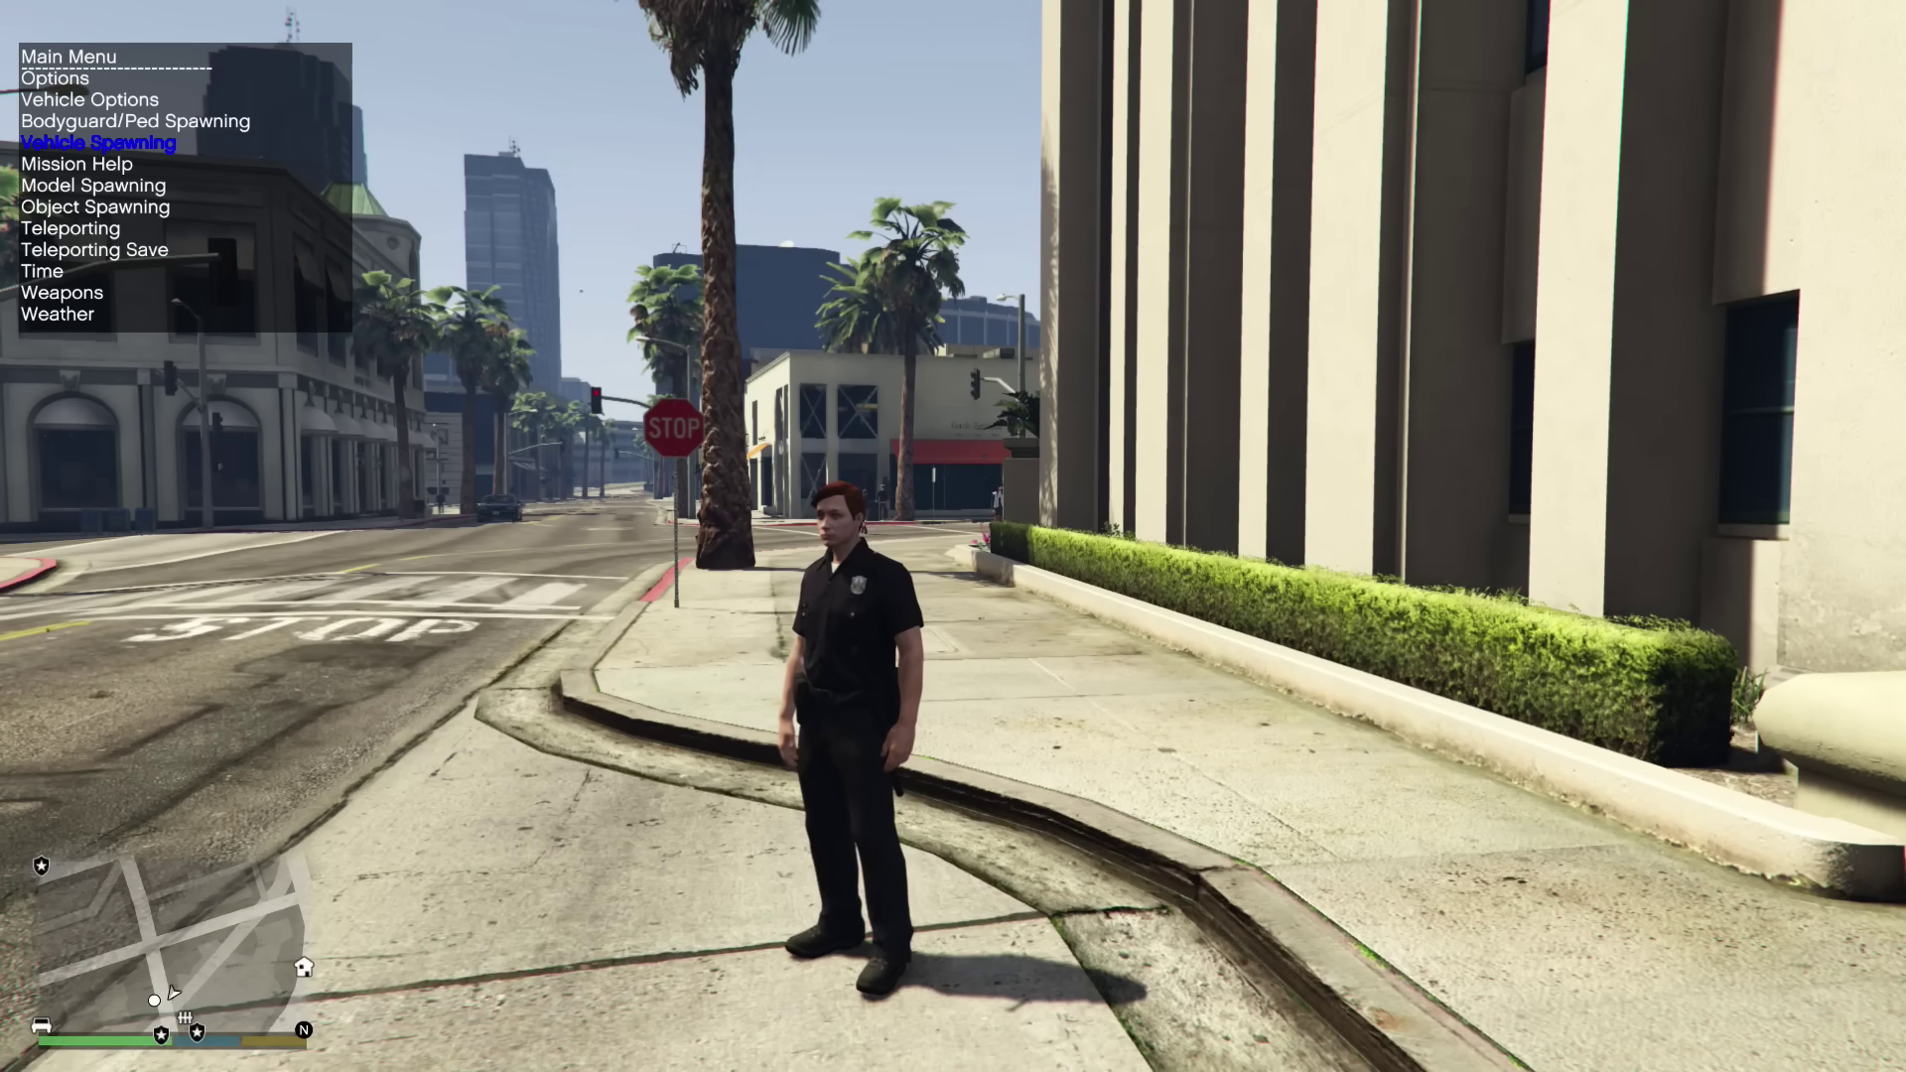
key(Return)
key(Down)
key(Down)
key(Down)
key(Down)
key(Down)
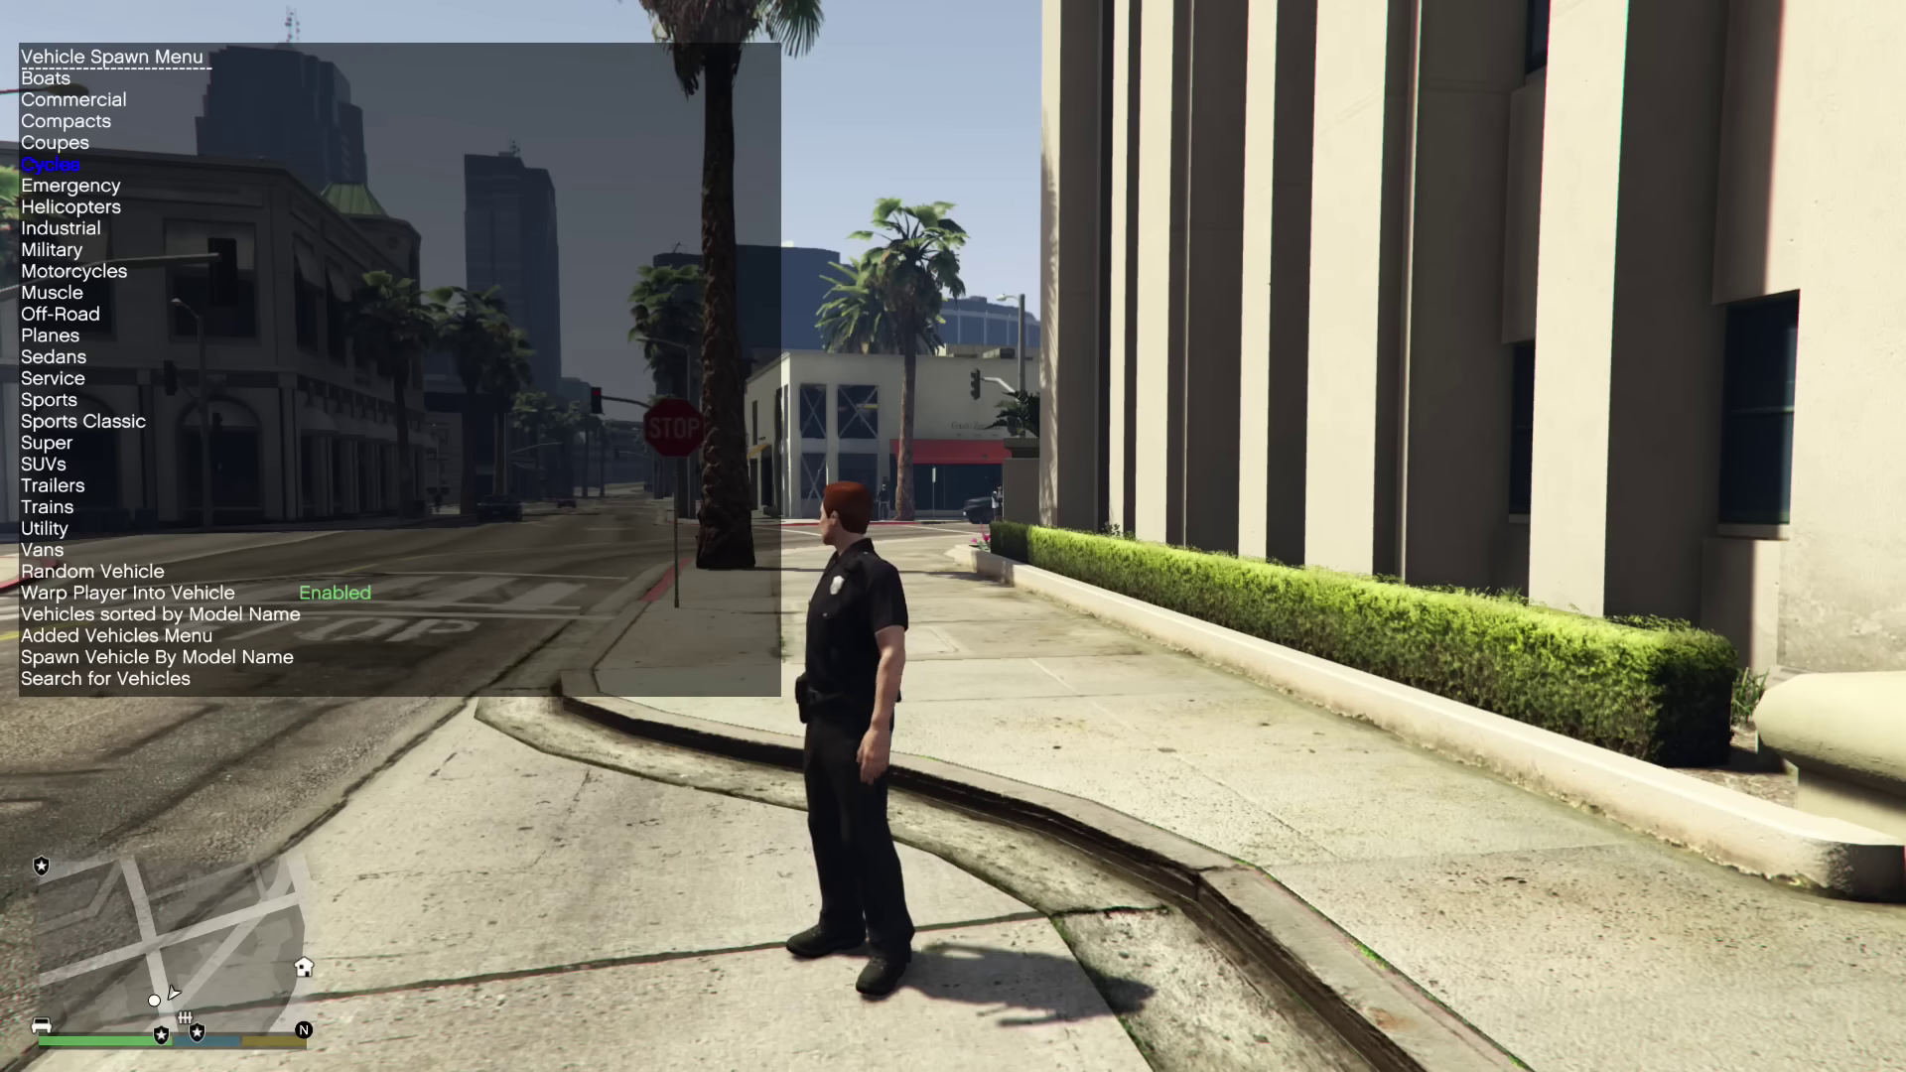
key(Return)
key(Up)
key(Up)
key(Return)
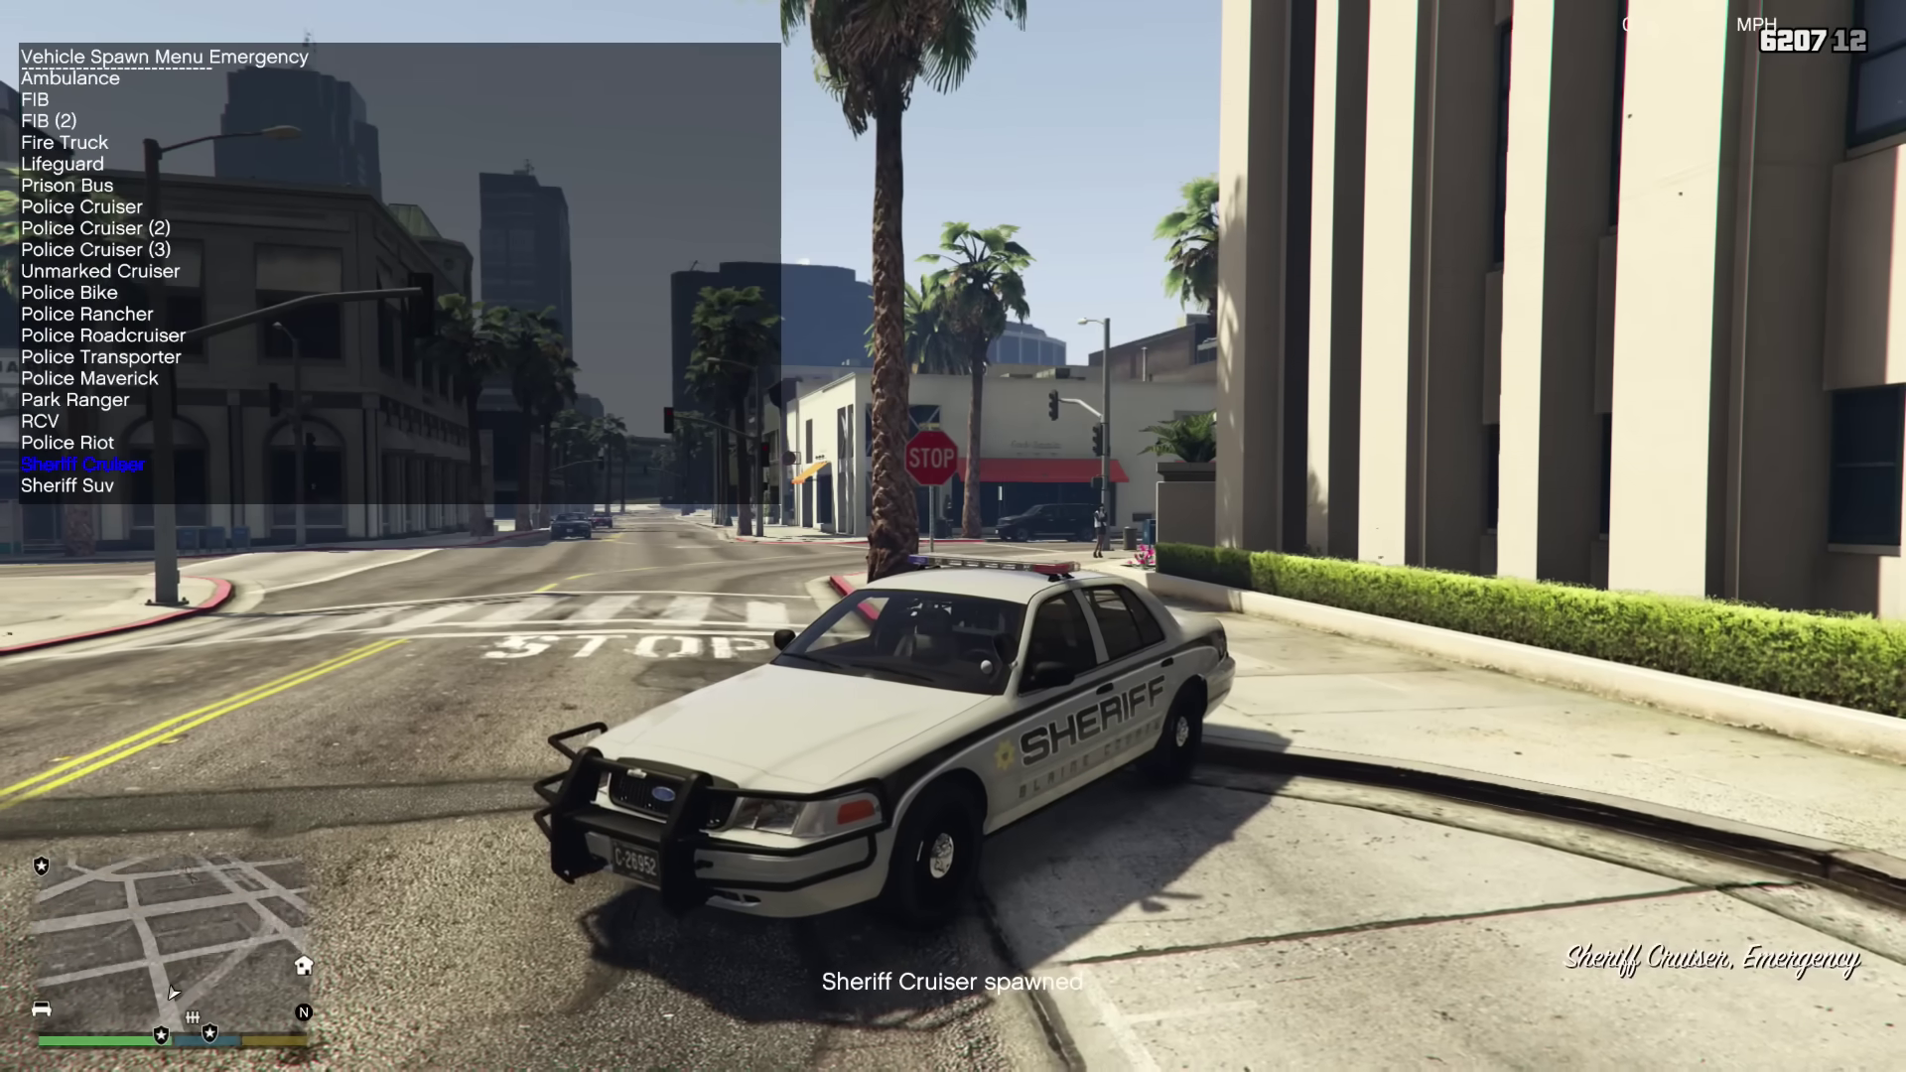
key(F3)
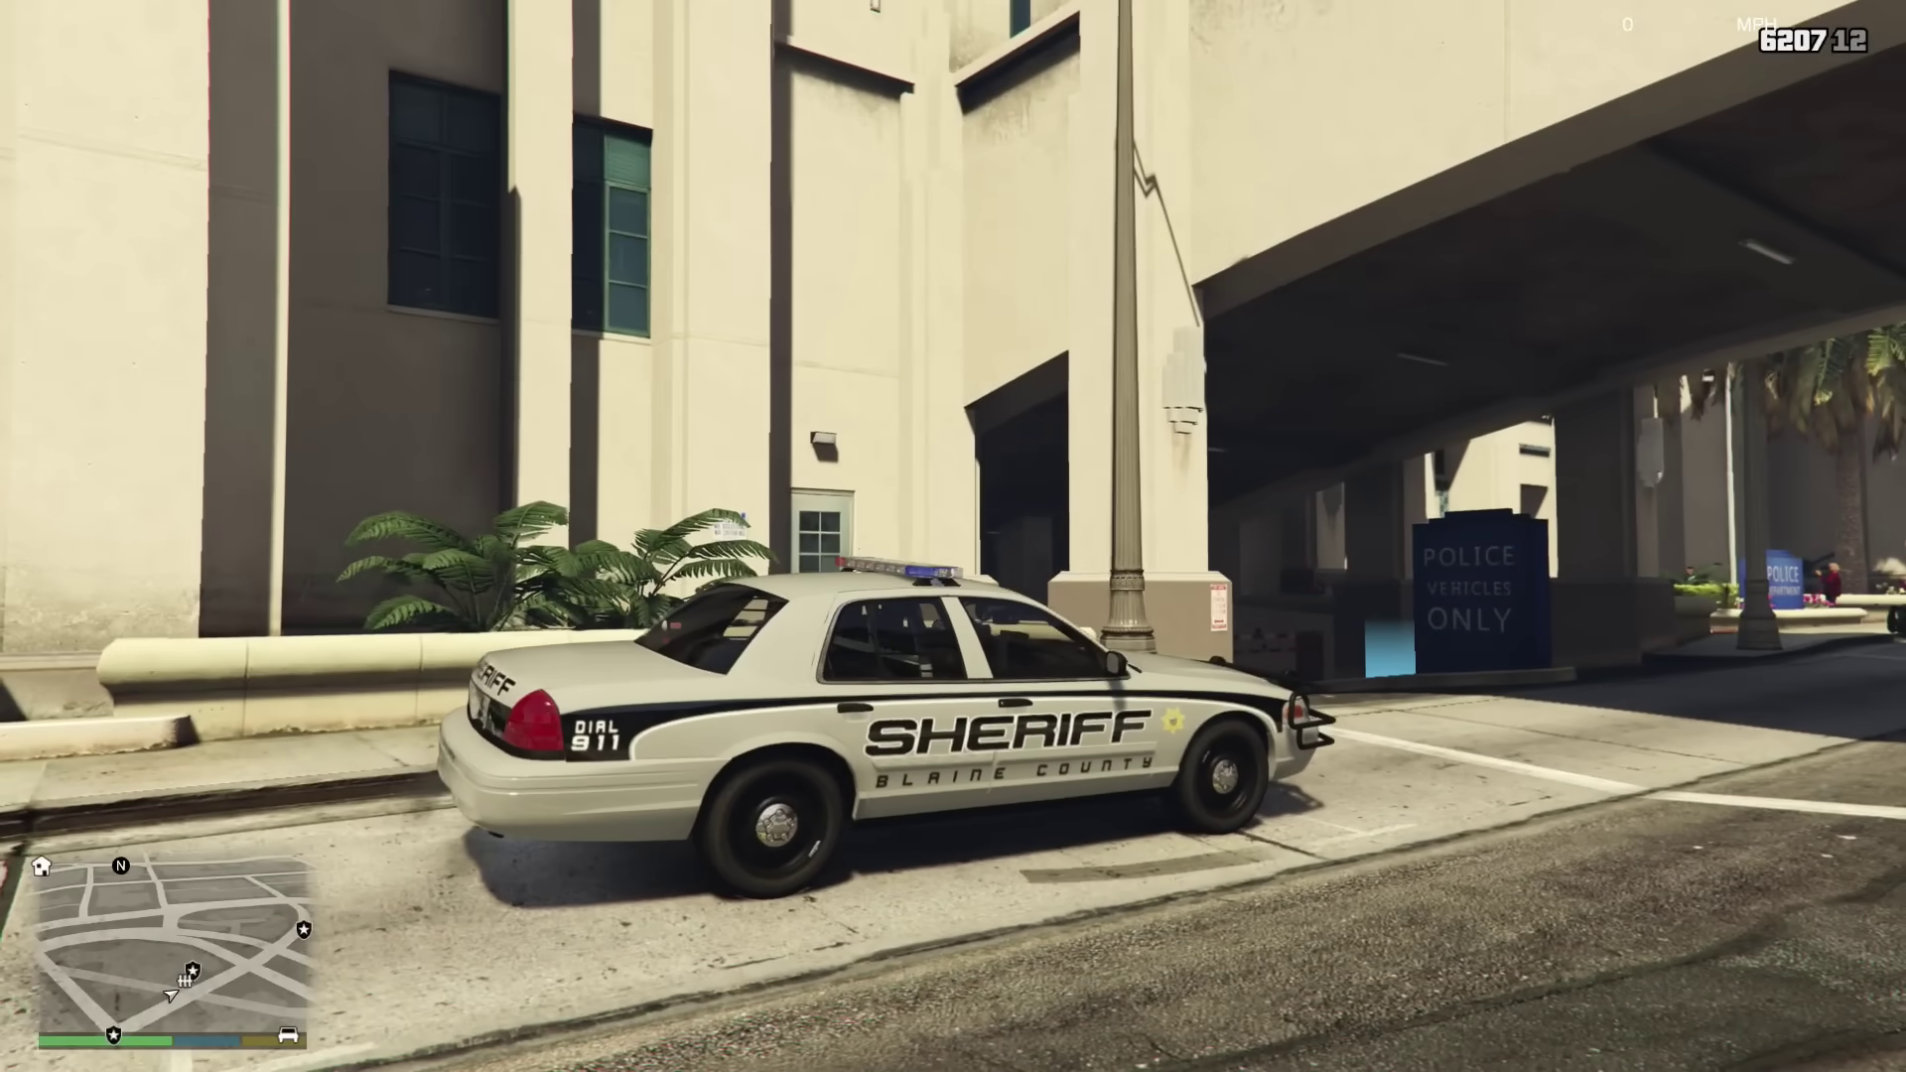
Step: Exit the cruiser and add the pistol through the trainer's Weapons menu
key(f)
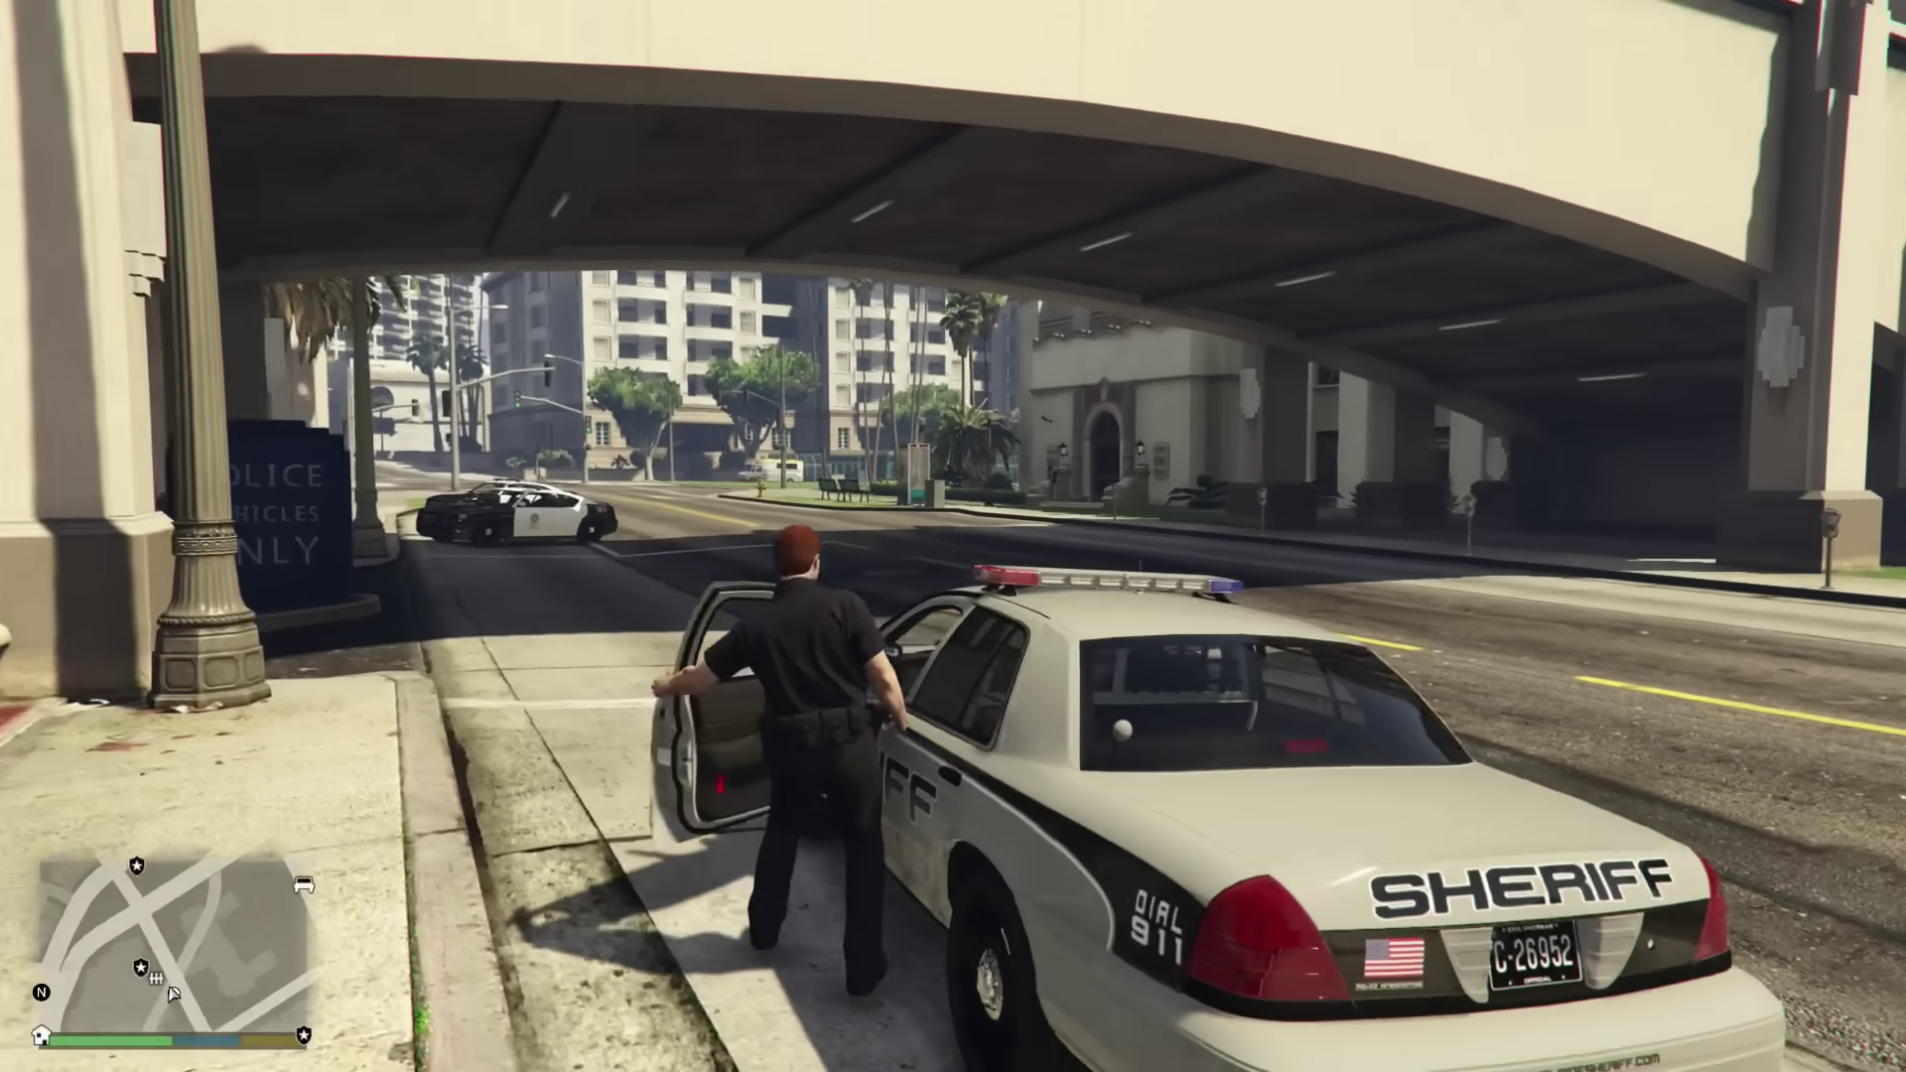
key(Tab)
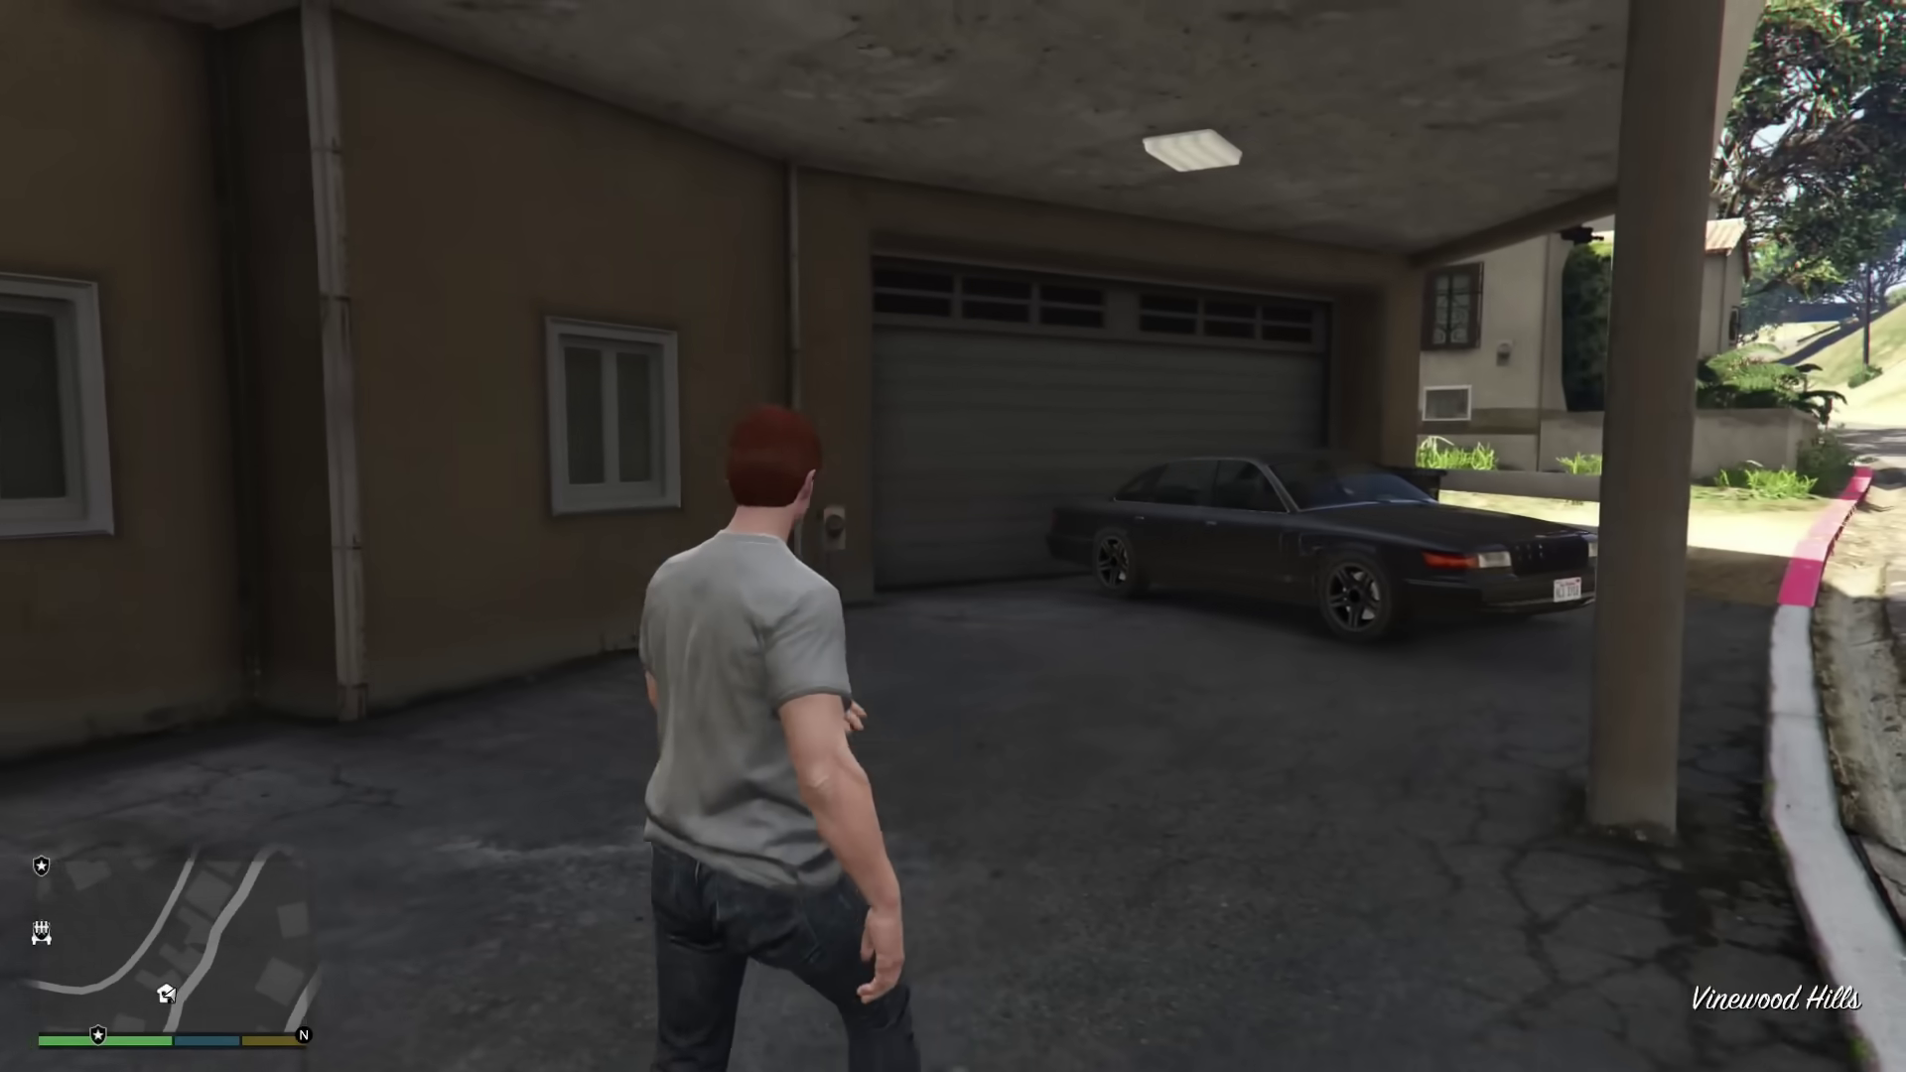
key(F3)
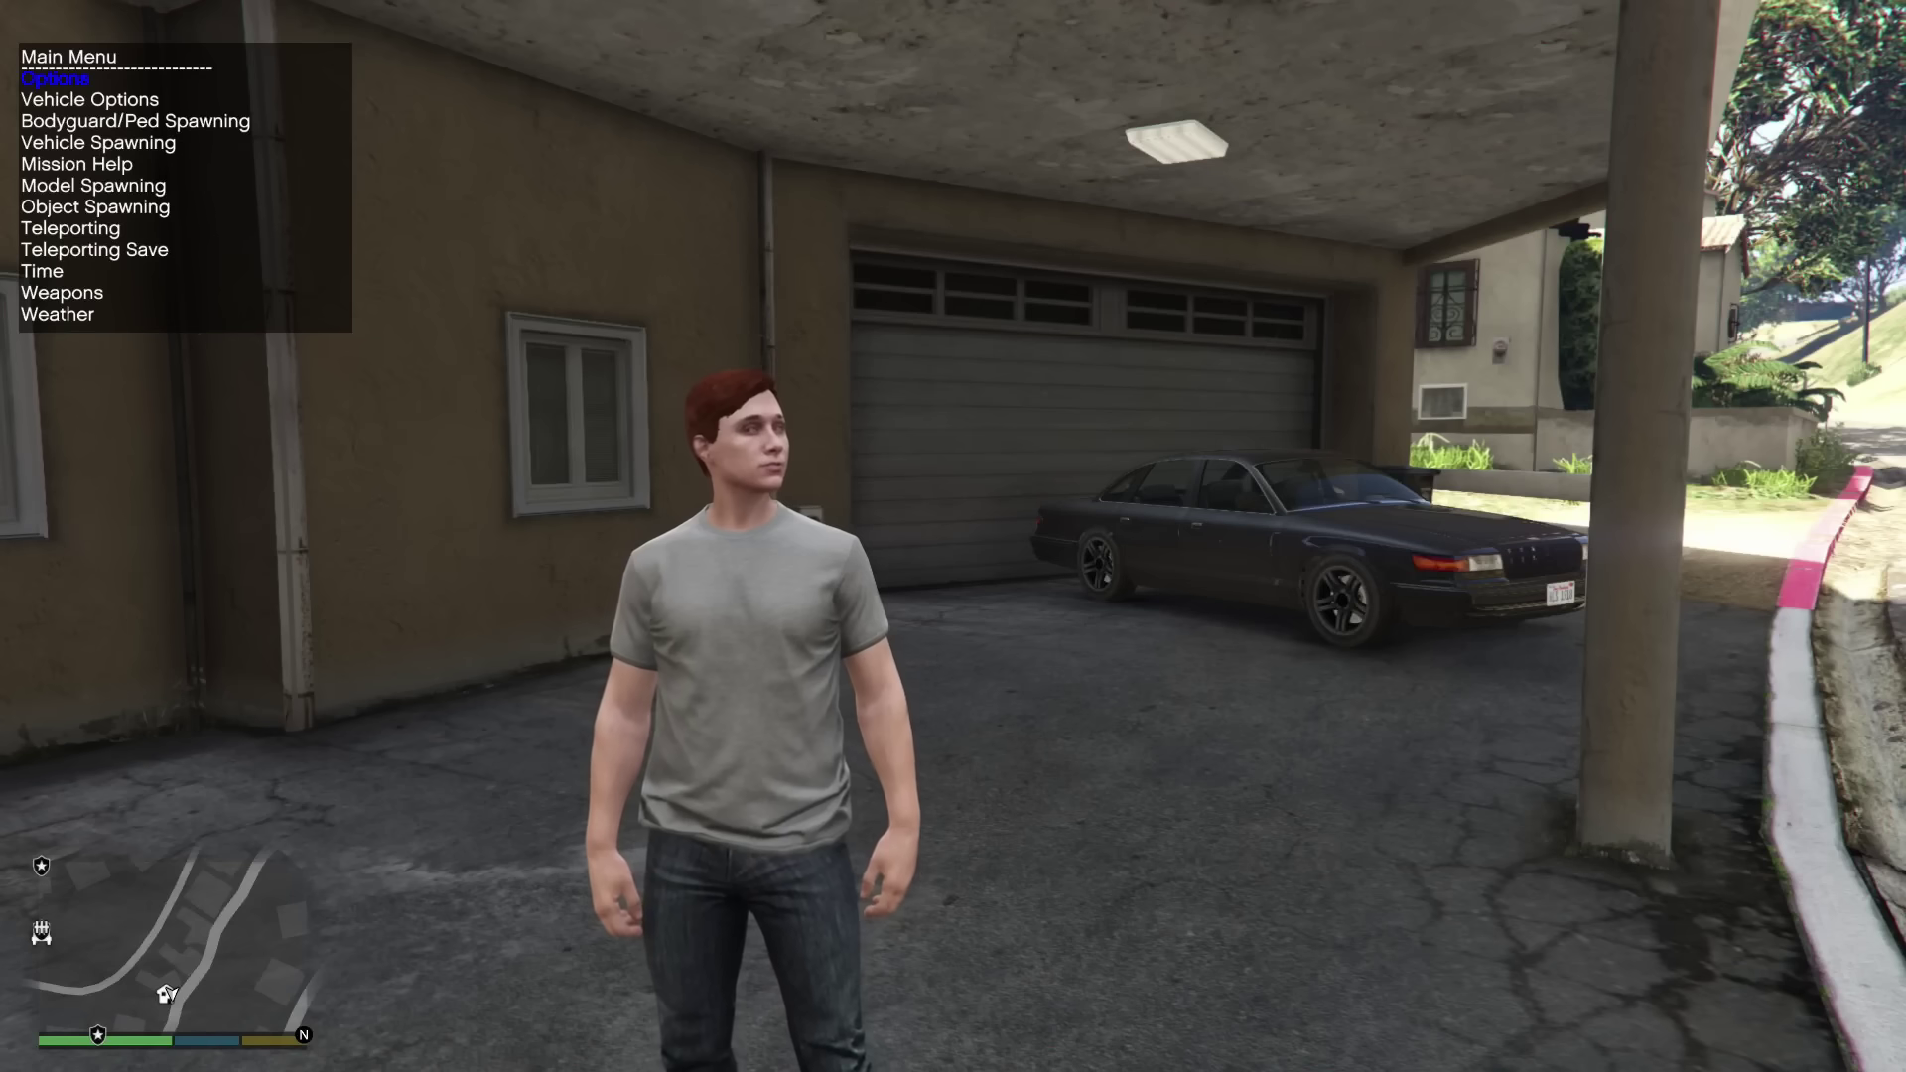
key(Down)
key(Down)
key(Down)
key(Down)
key(Down)
key(Down)
key(Down)
key(Down)
key(Down)
key(Down)
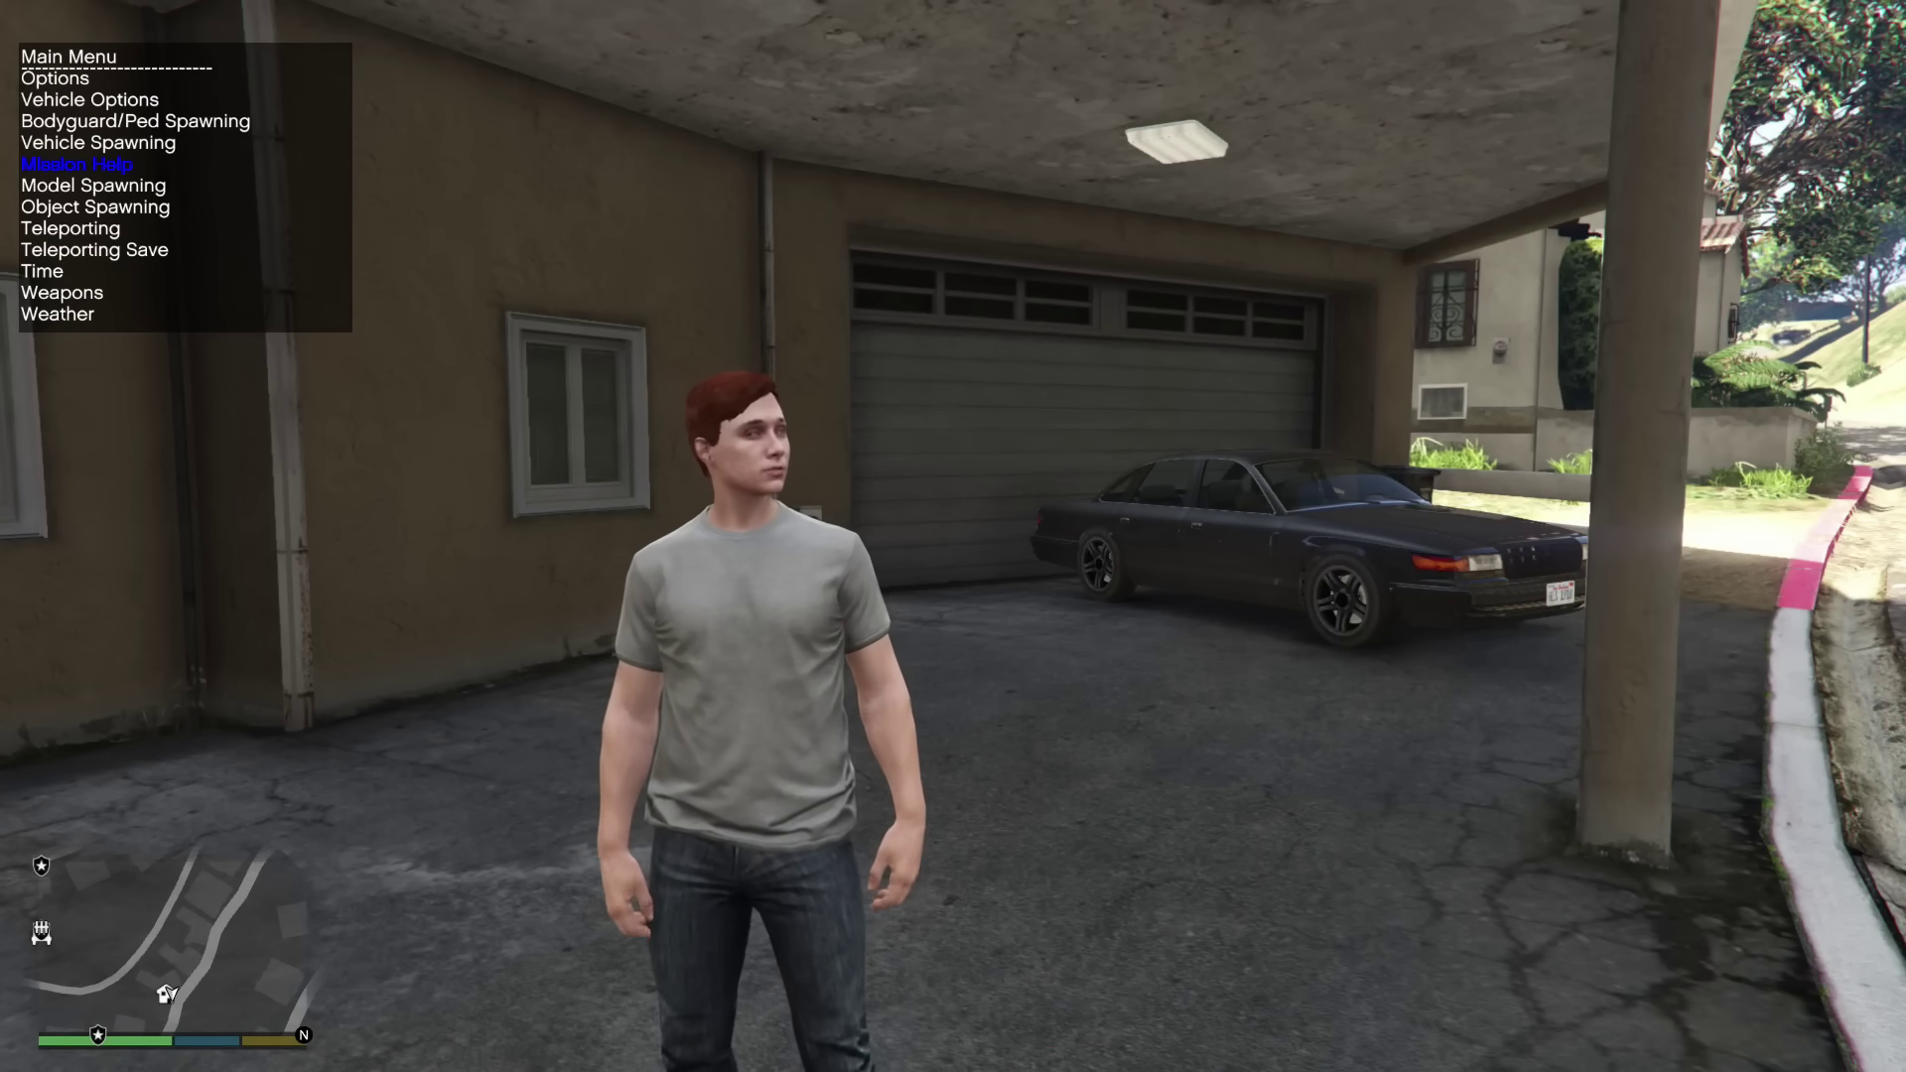
key(Return)
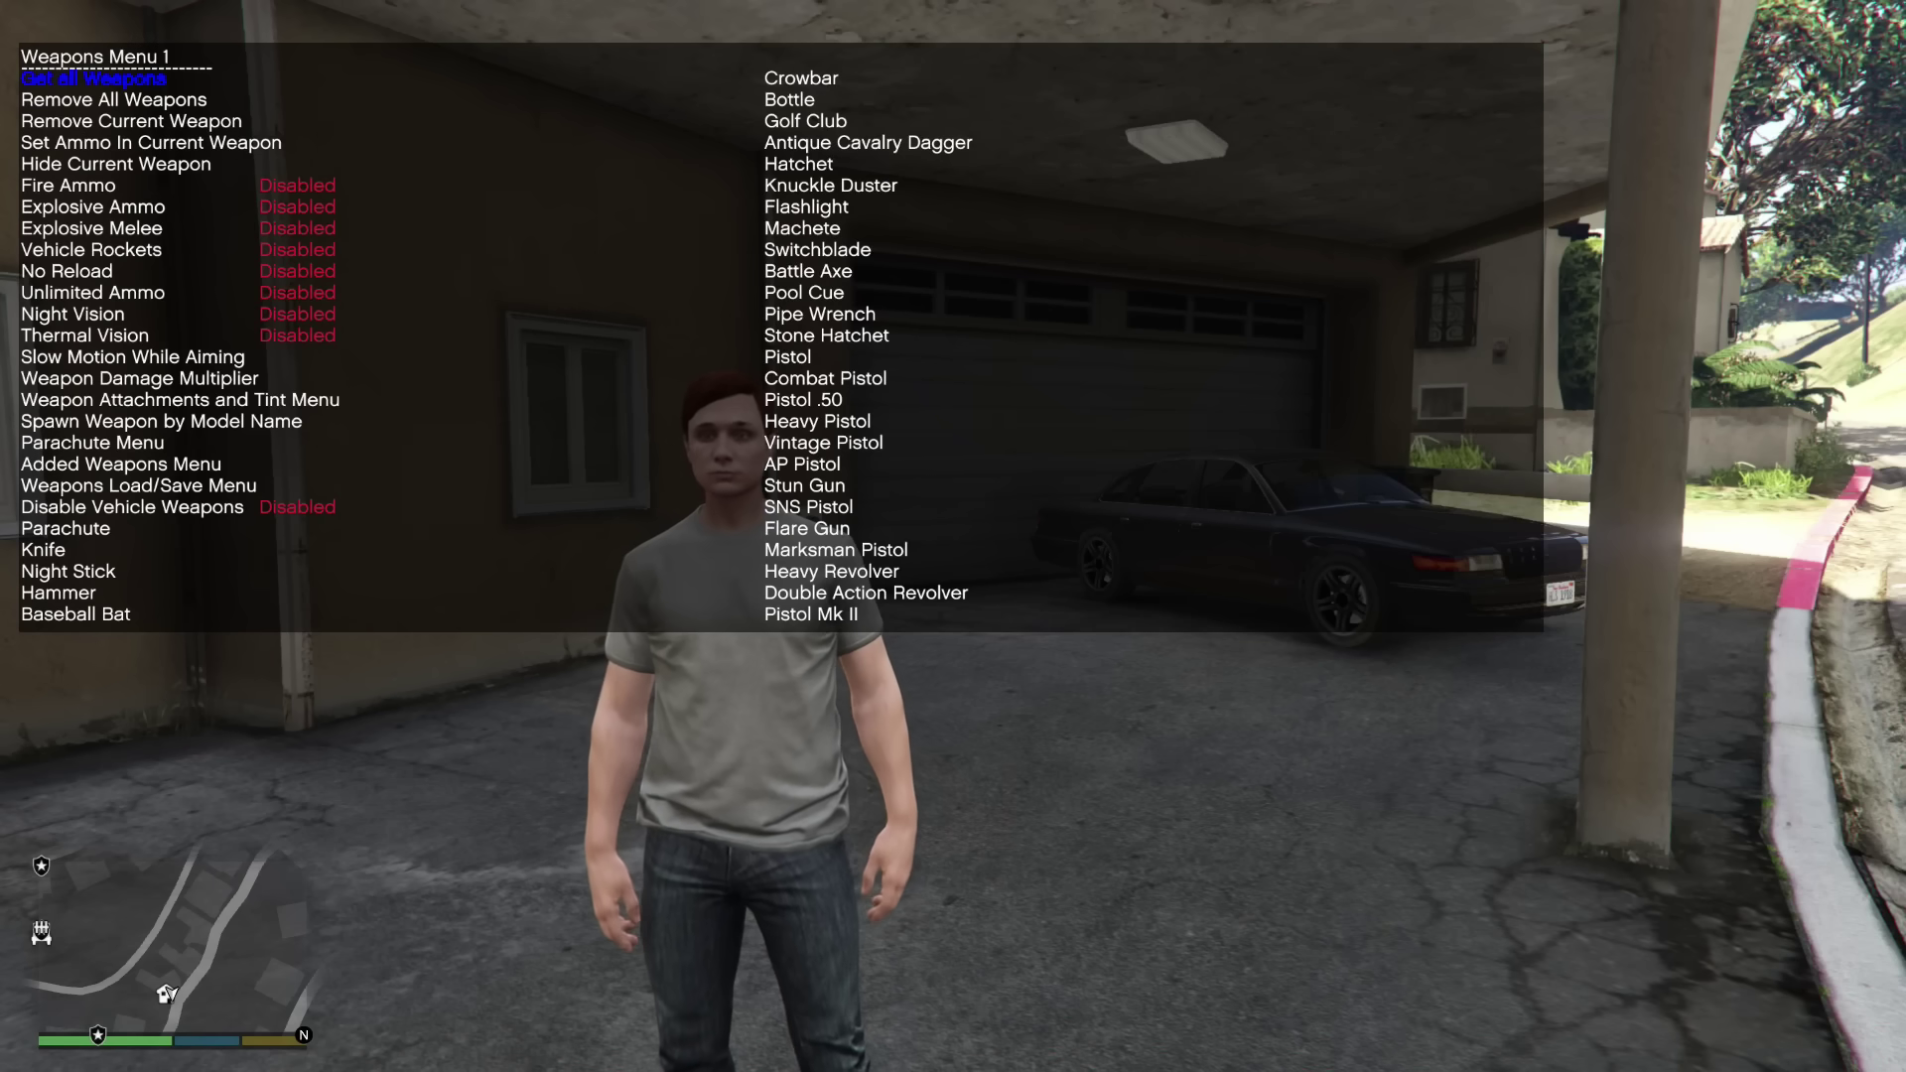
key(Down)
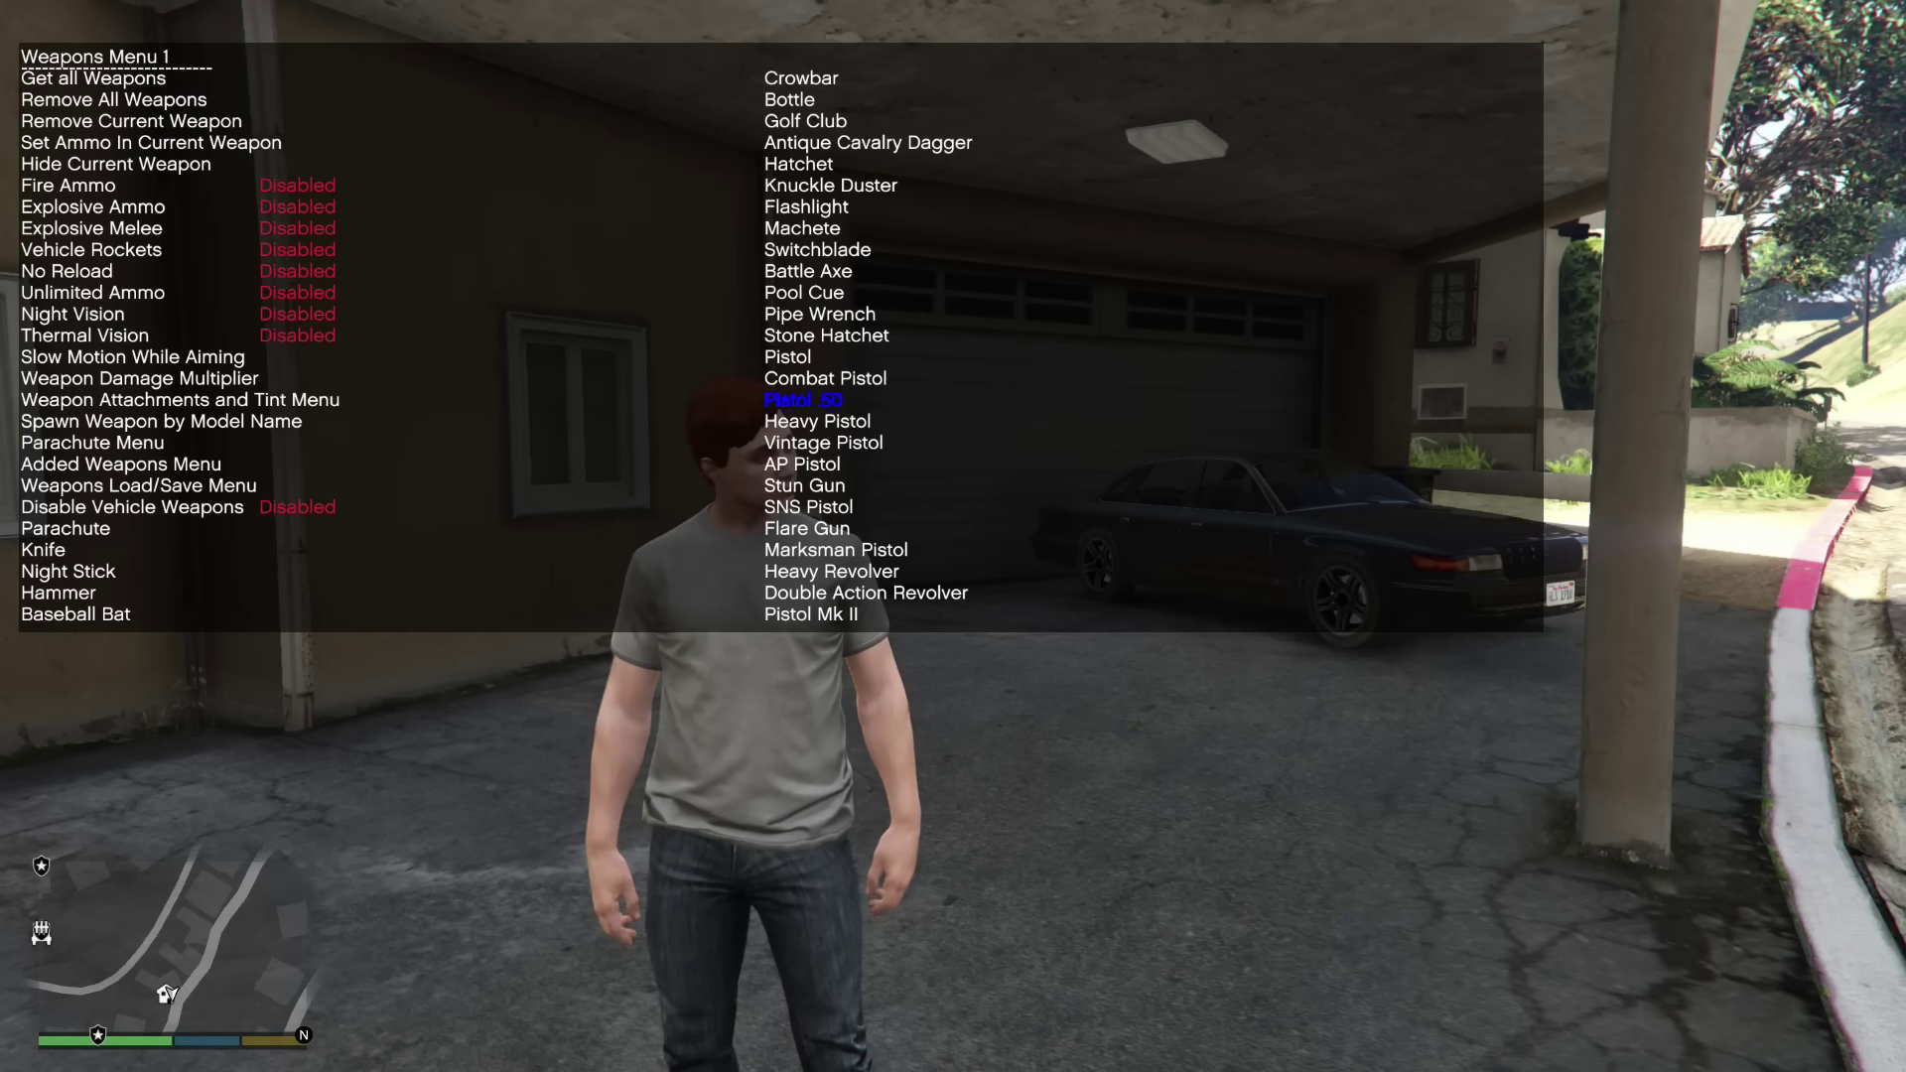
key(F4)
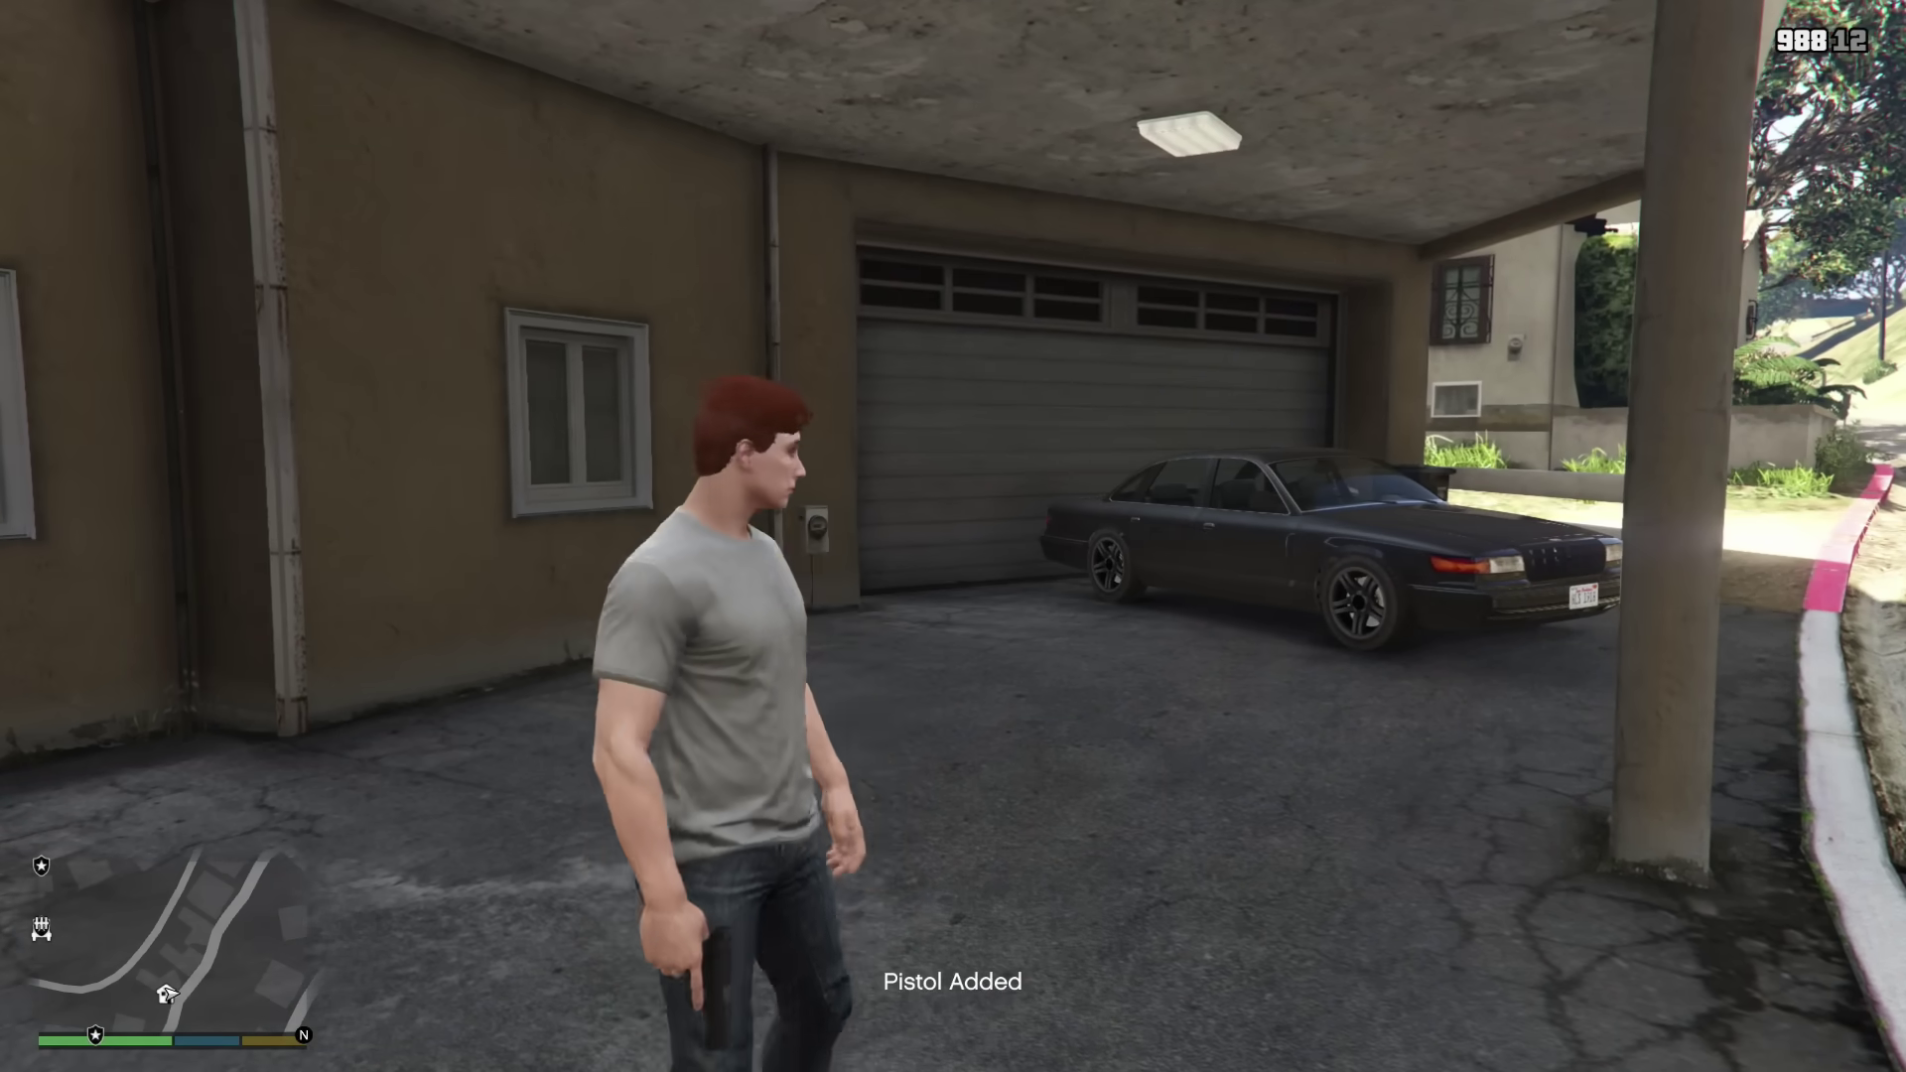
Step: In first-person view, fire three Glock rounds at the hillside, then reload
key(v)
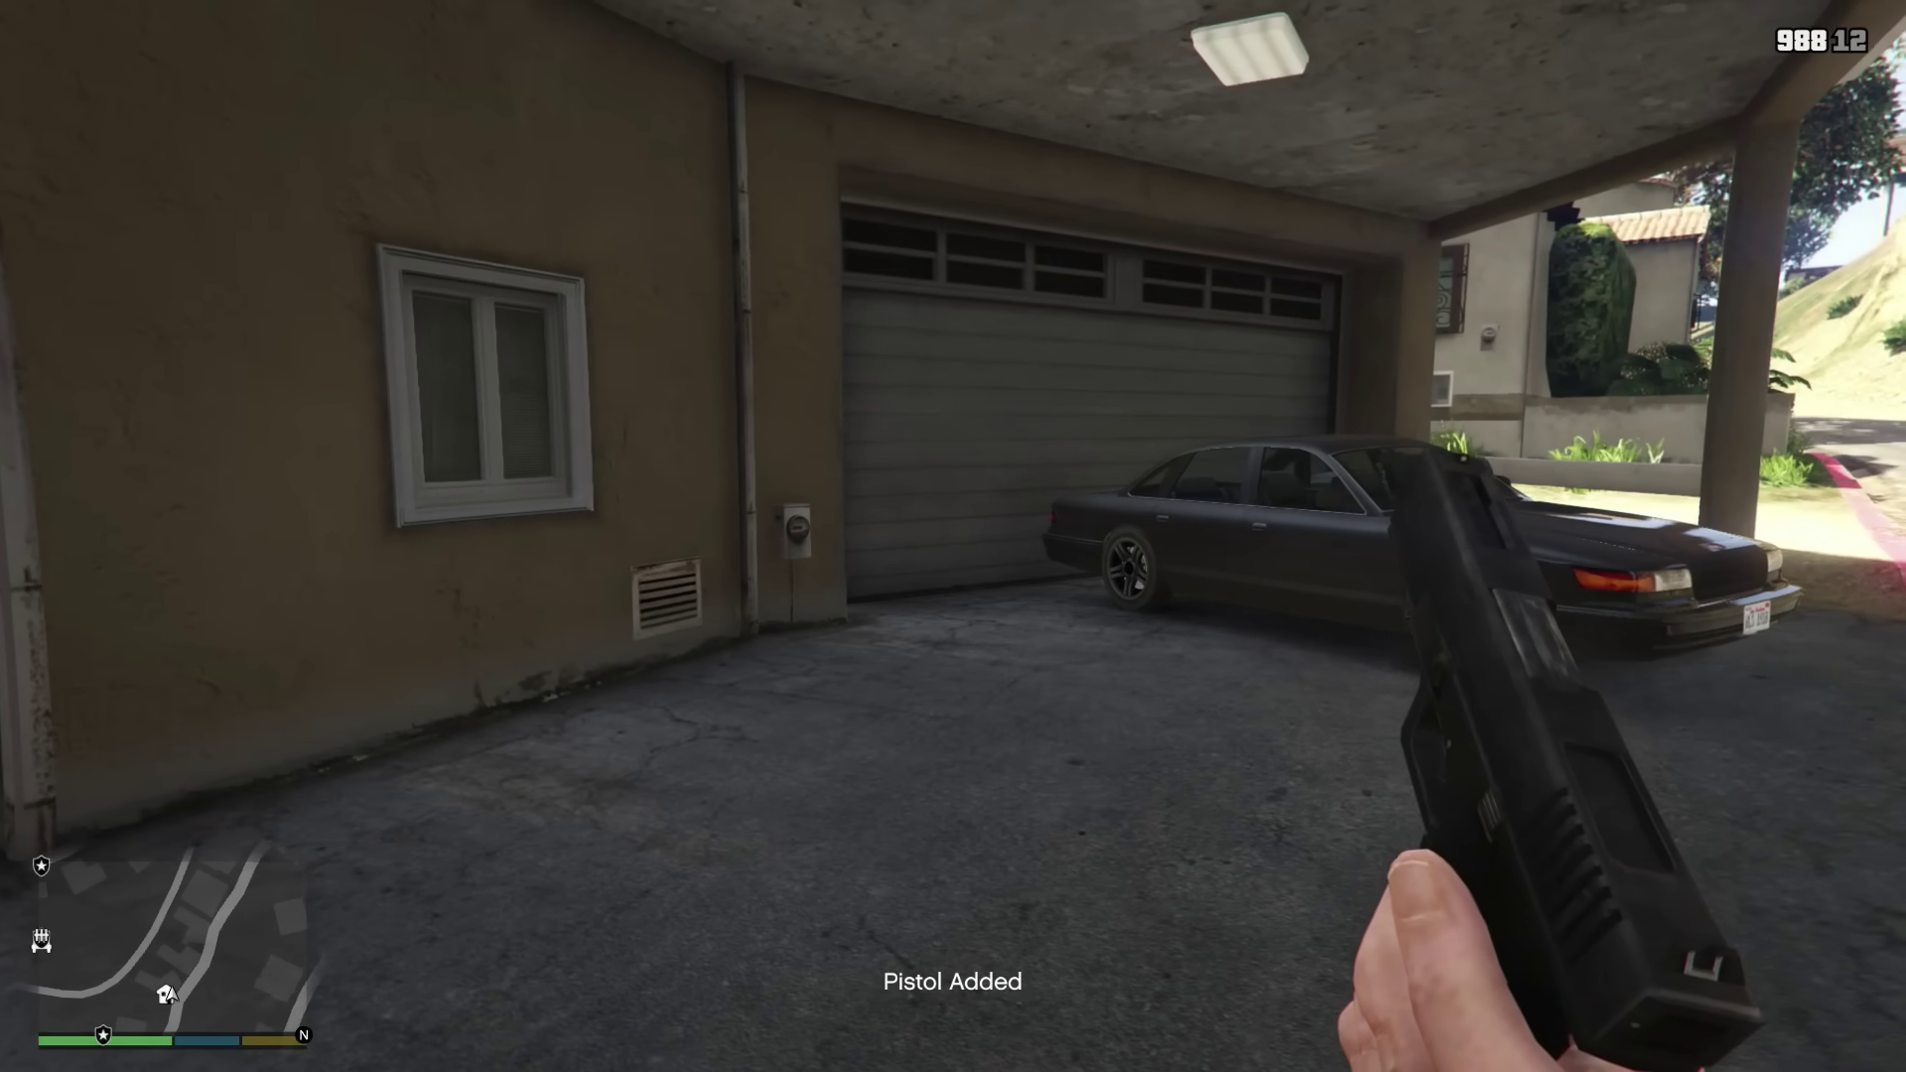
key(w)
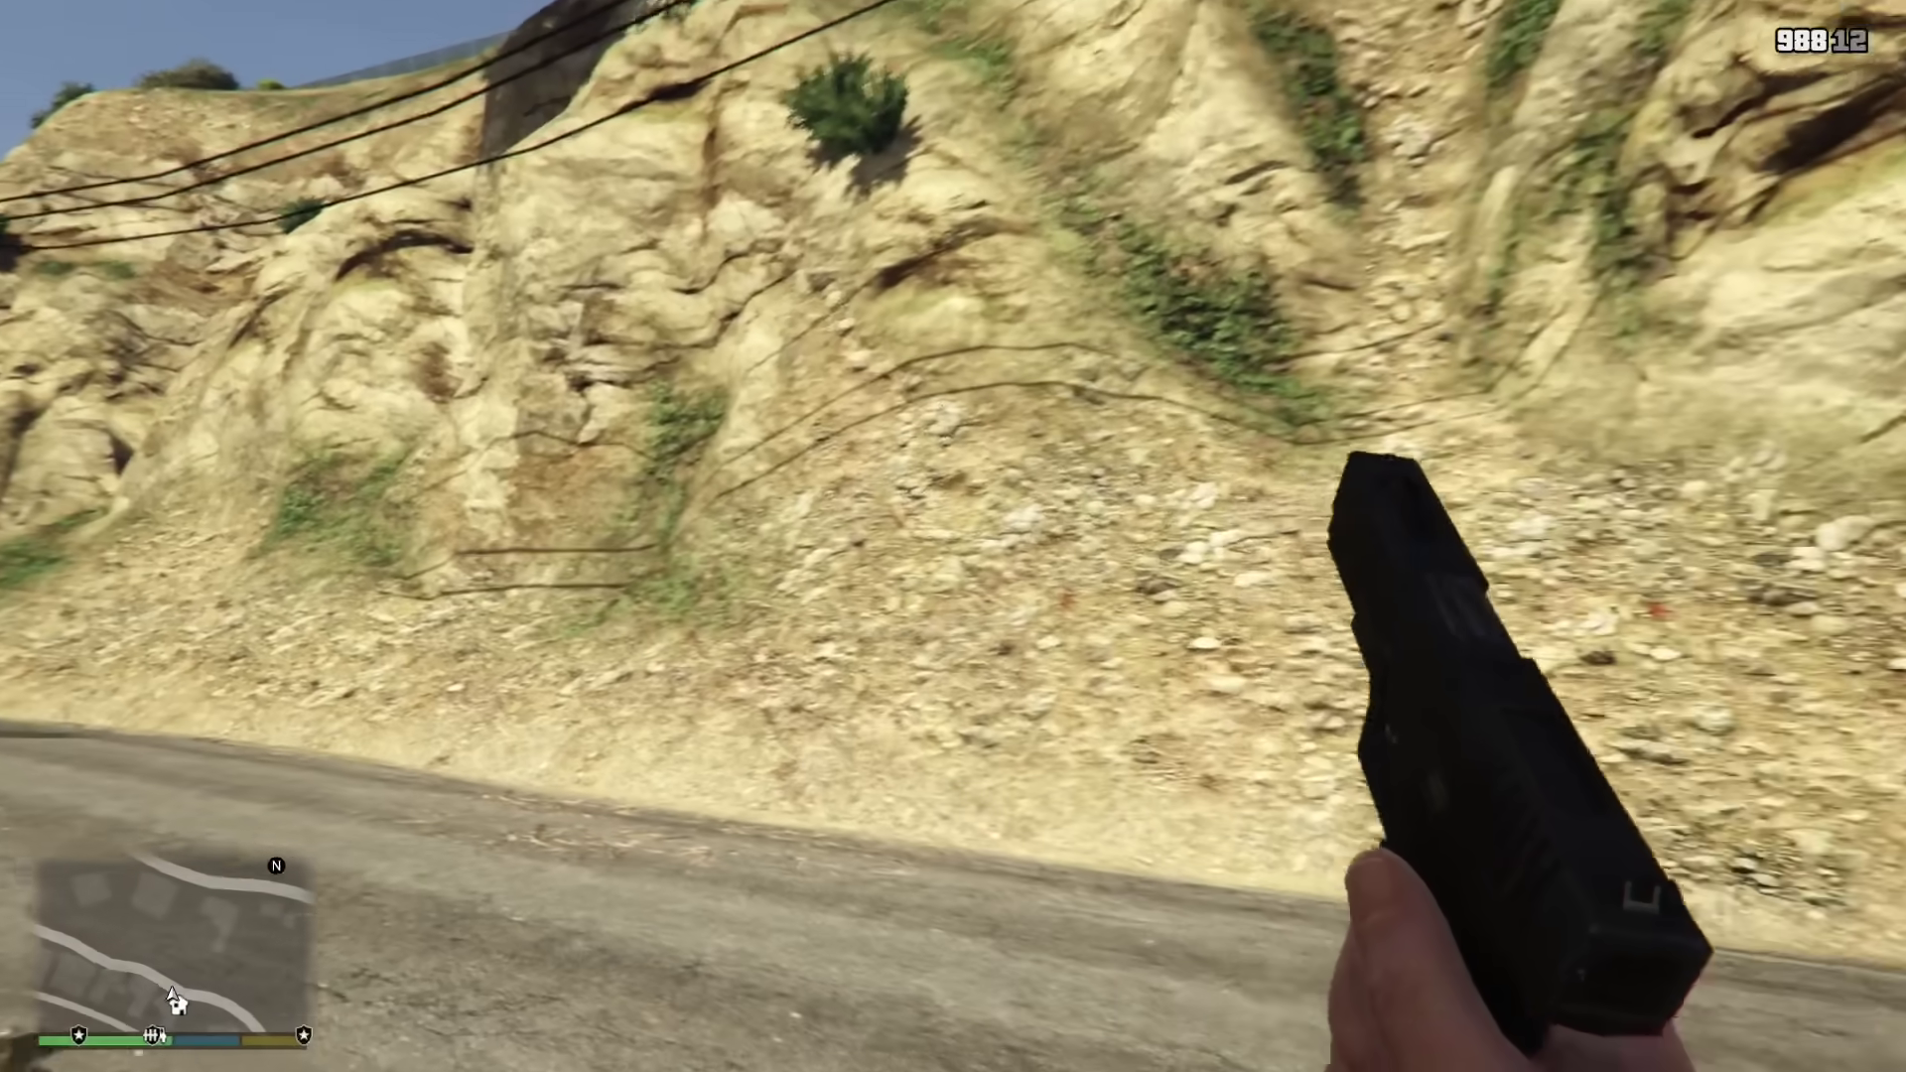
right_click(953, 536)
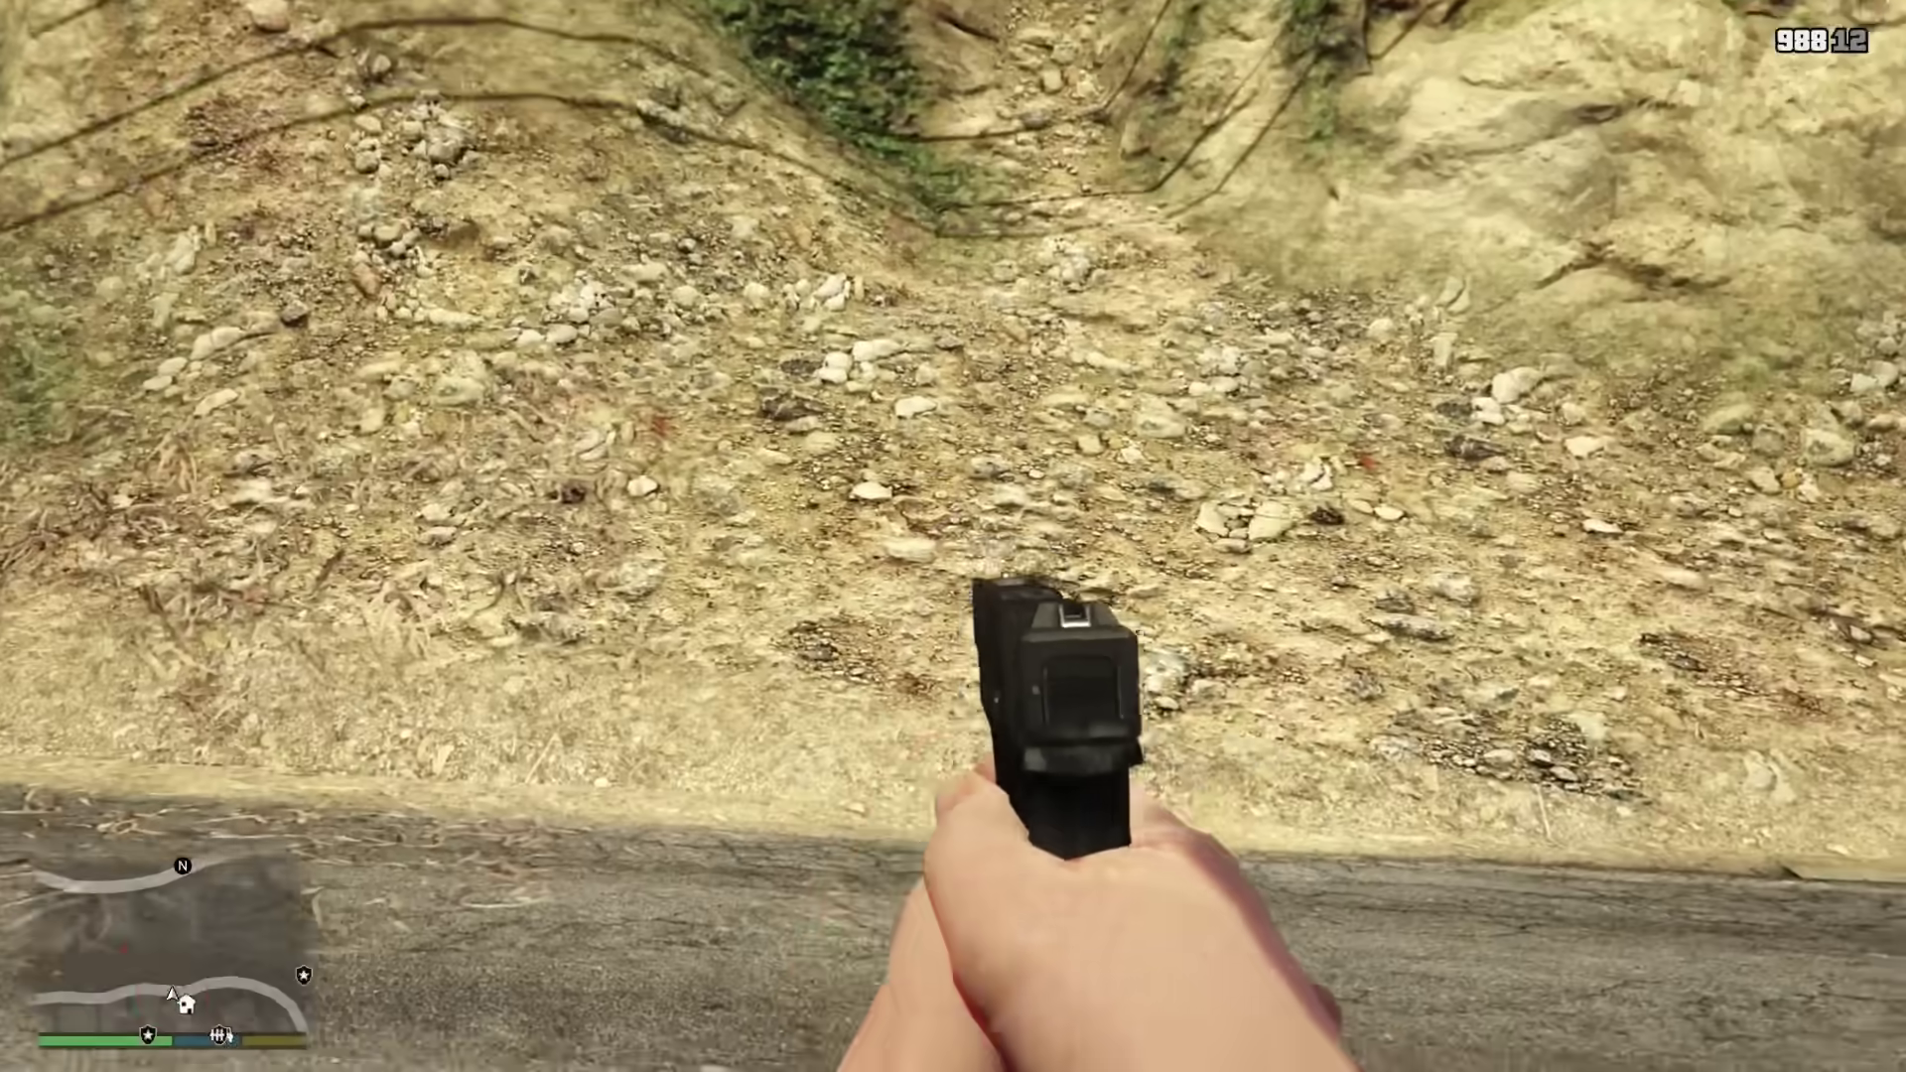
click(952, 536)
click(953, 536)
click(952, 536)
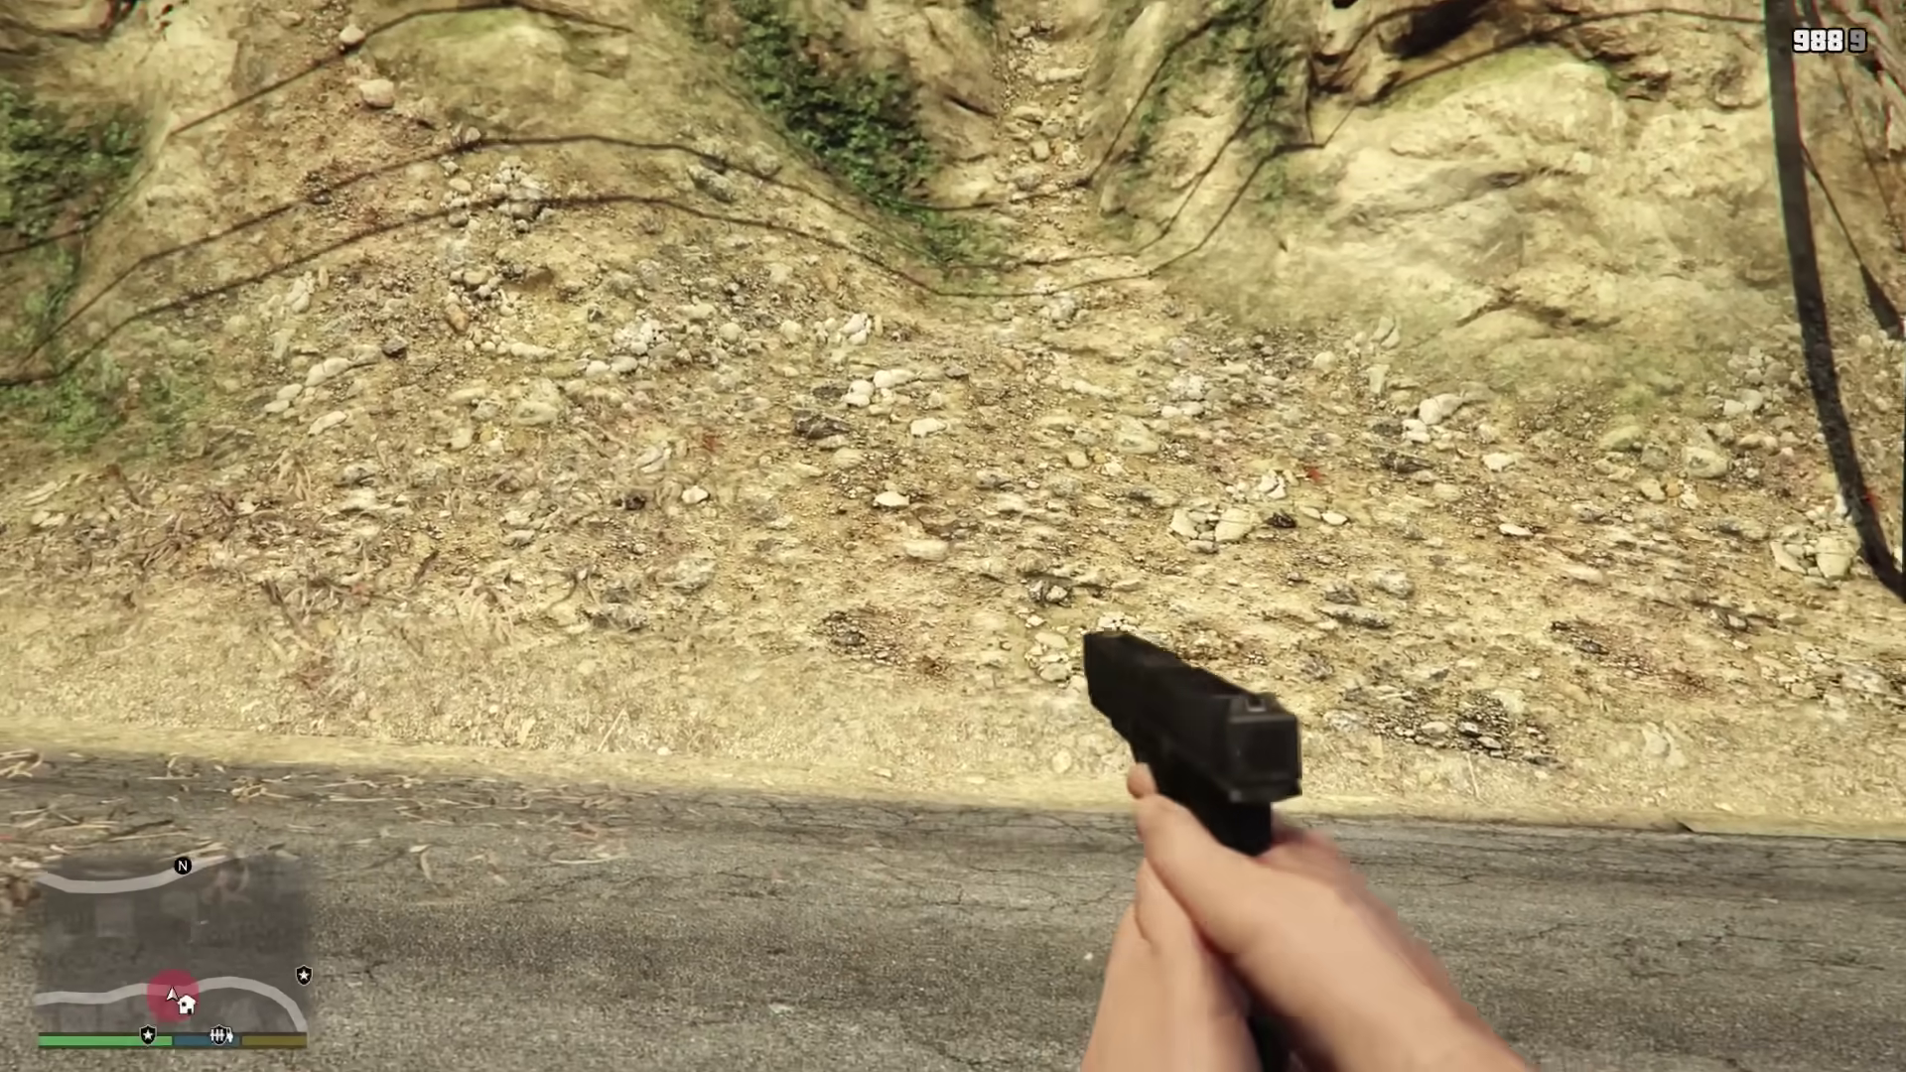
key(r)
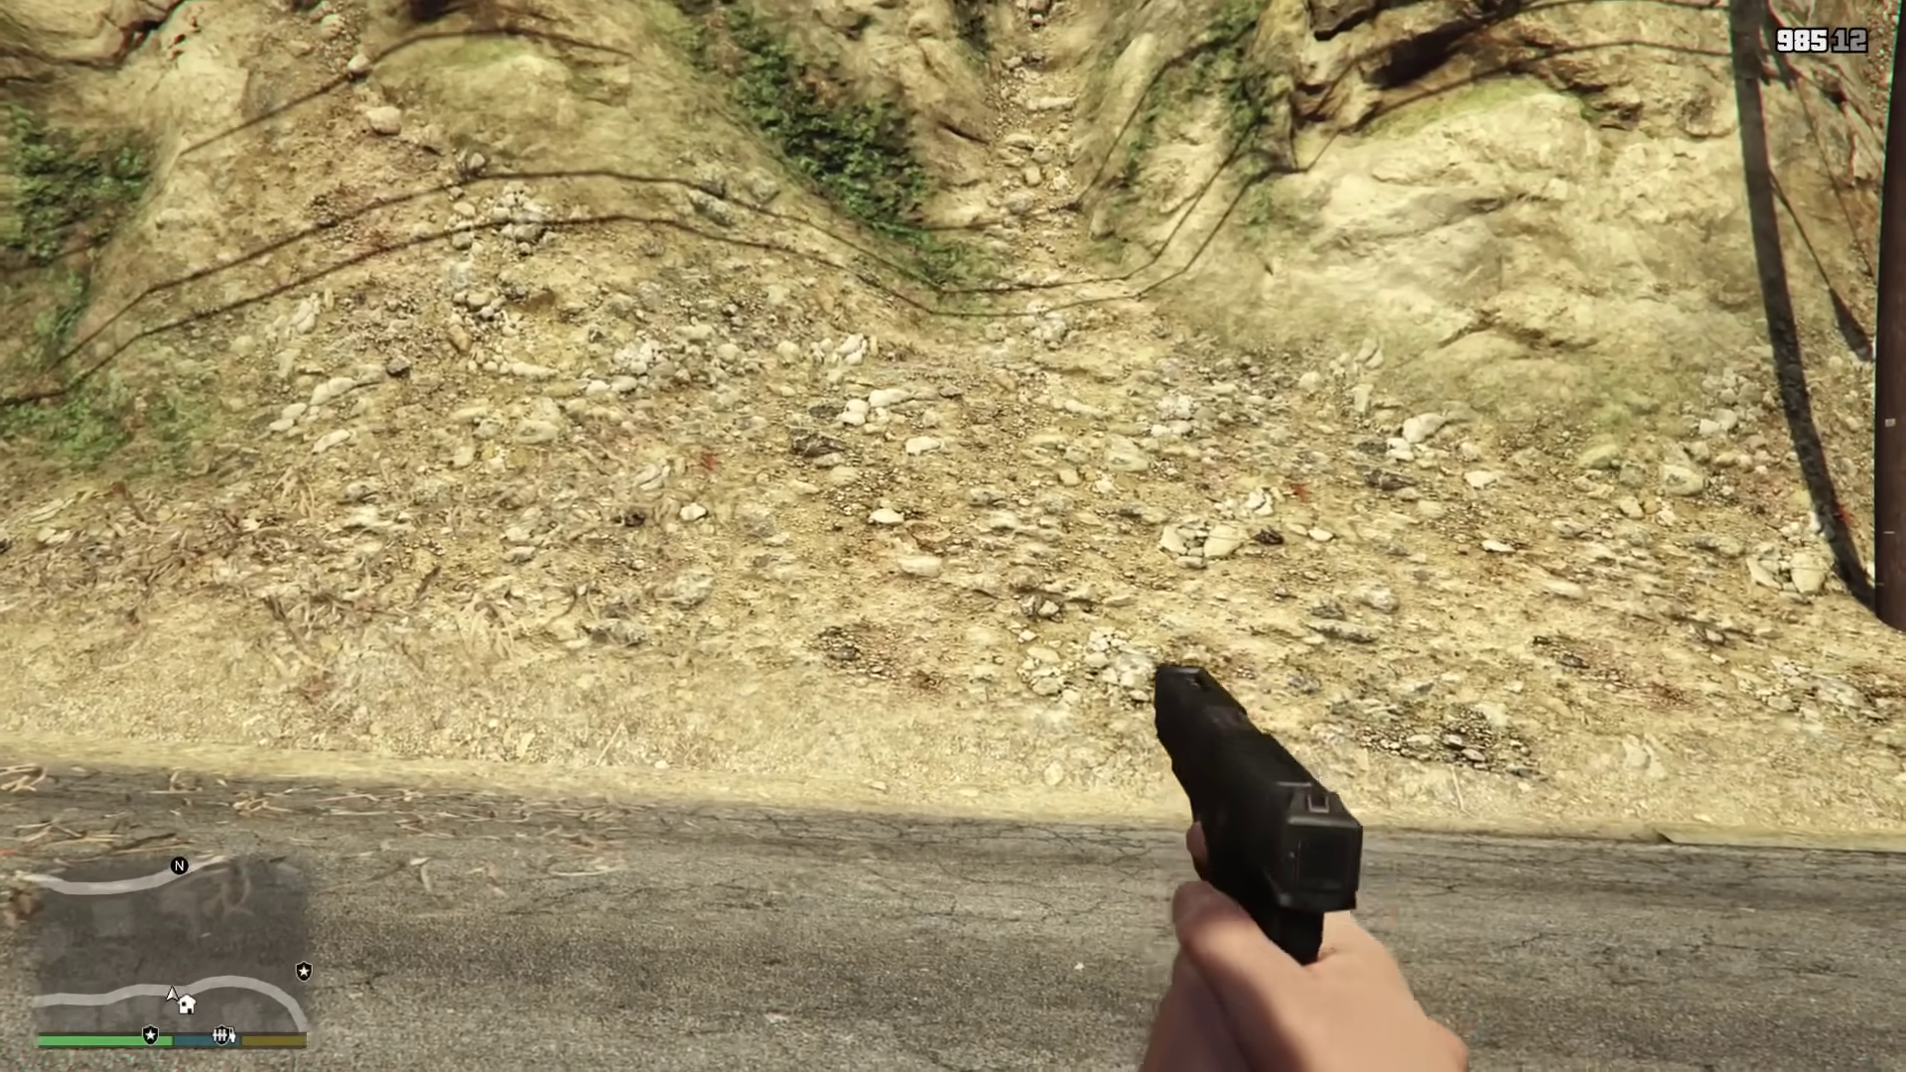